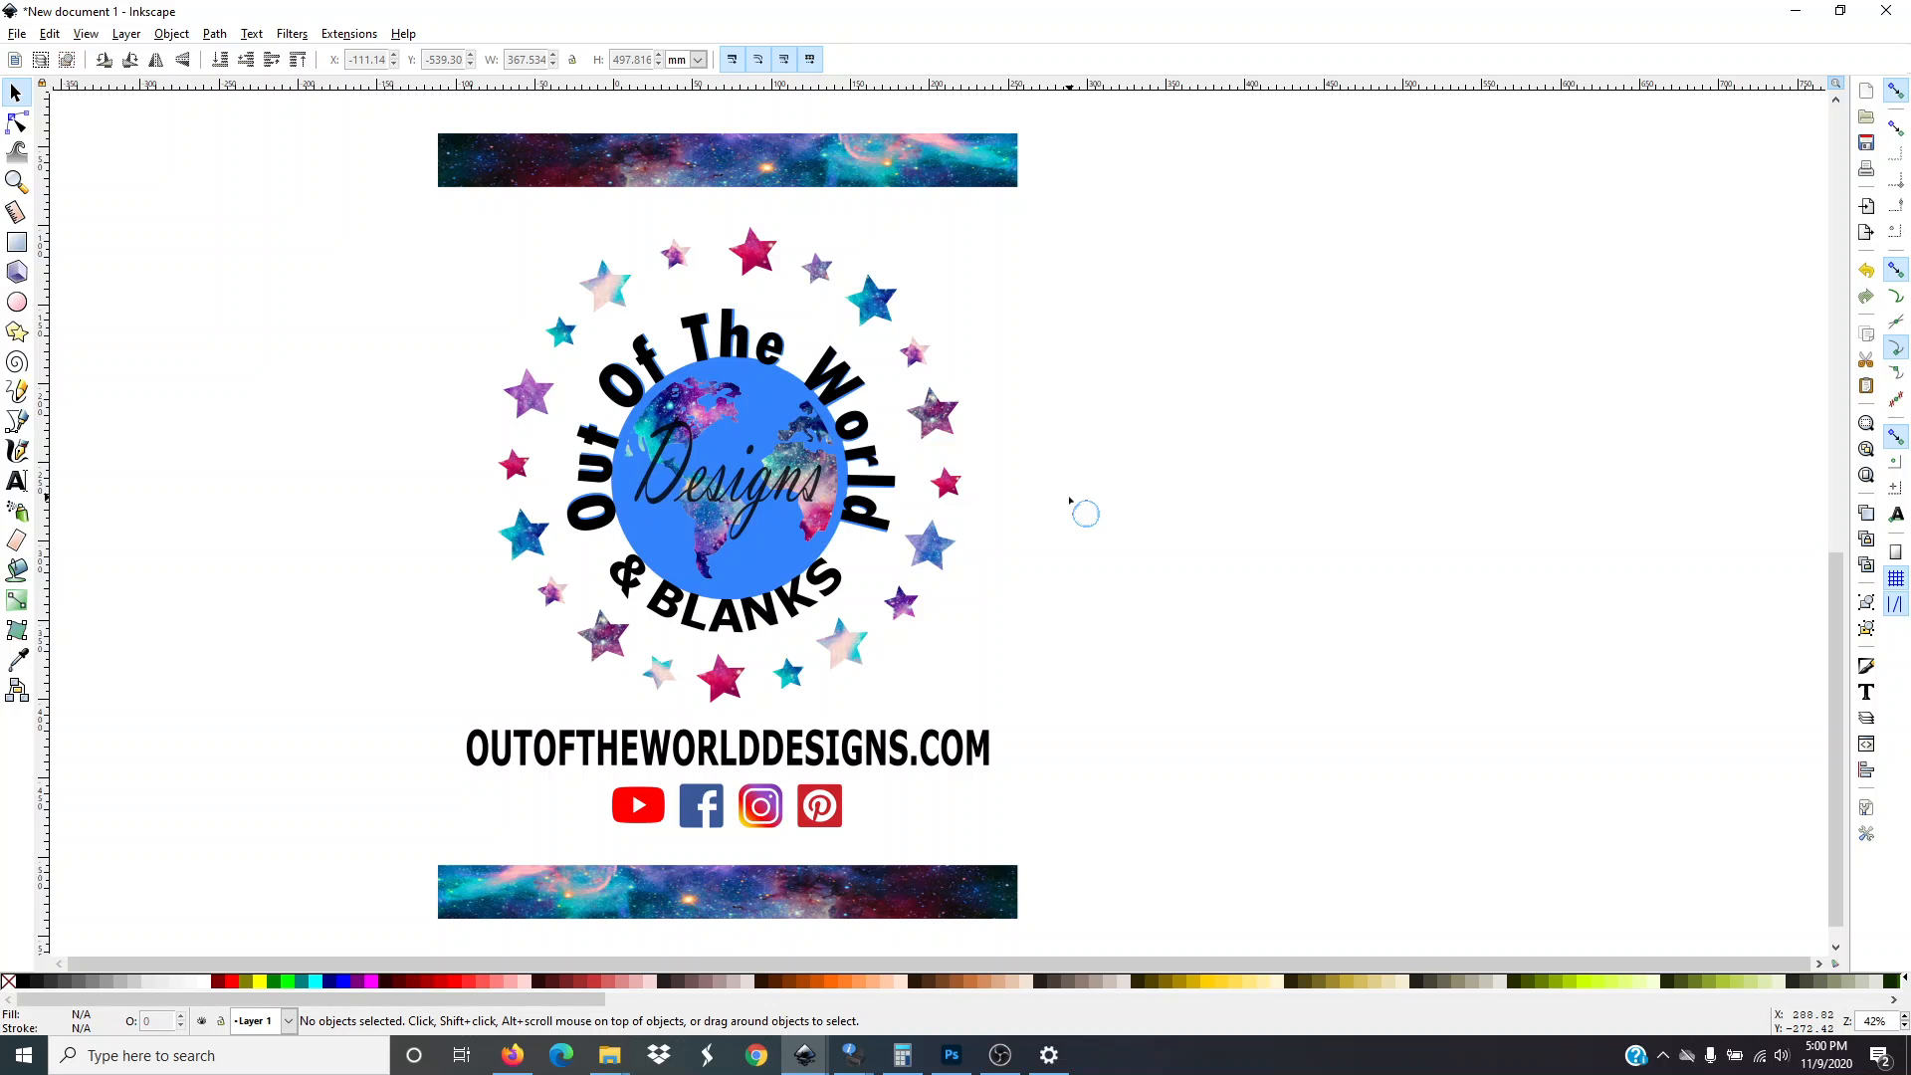
Examine the blank page and the existing logo design with galaxy banners on the canvas
{"action": "scroll", "coordinate": [1070, 500], "scroll_direction": "down", "scroll_amount": 4, "text": "ctrl"}
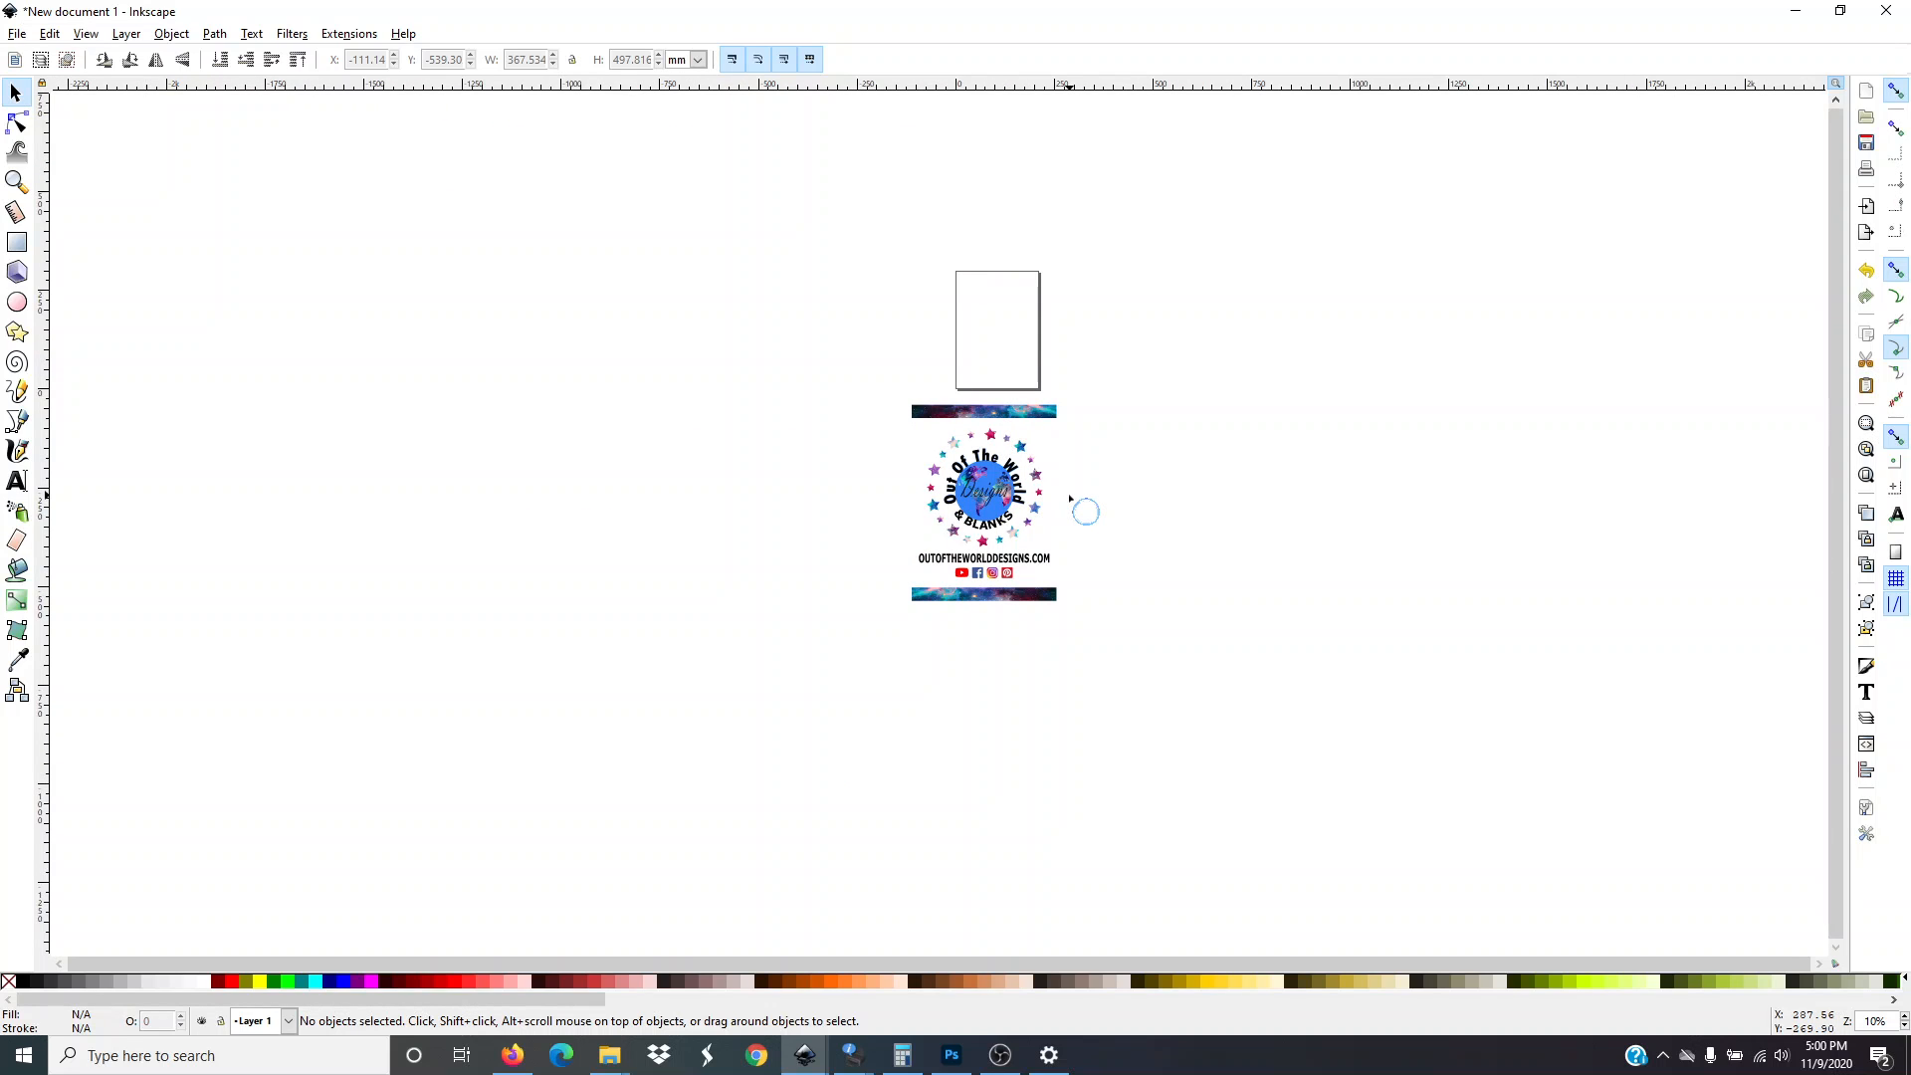
{"action": "scroll", "coordinate": [1070, 500], "scroll_direction": "up", "scroll_amount": 5}
{"action": "scroll", "coordinate": [1070, 500], "scroll_direction": "down", "scroll_amount": 4}
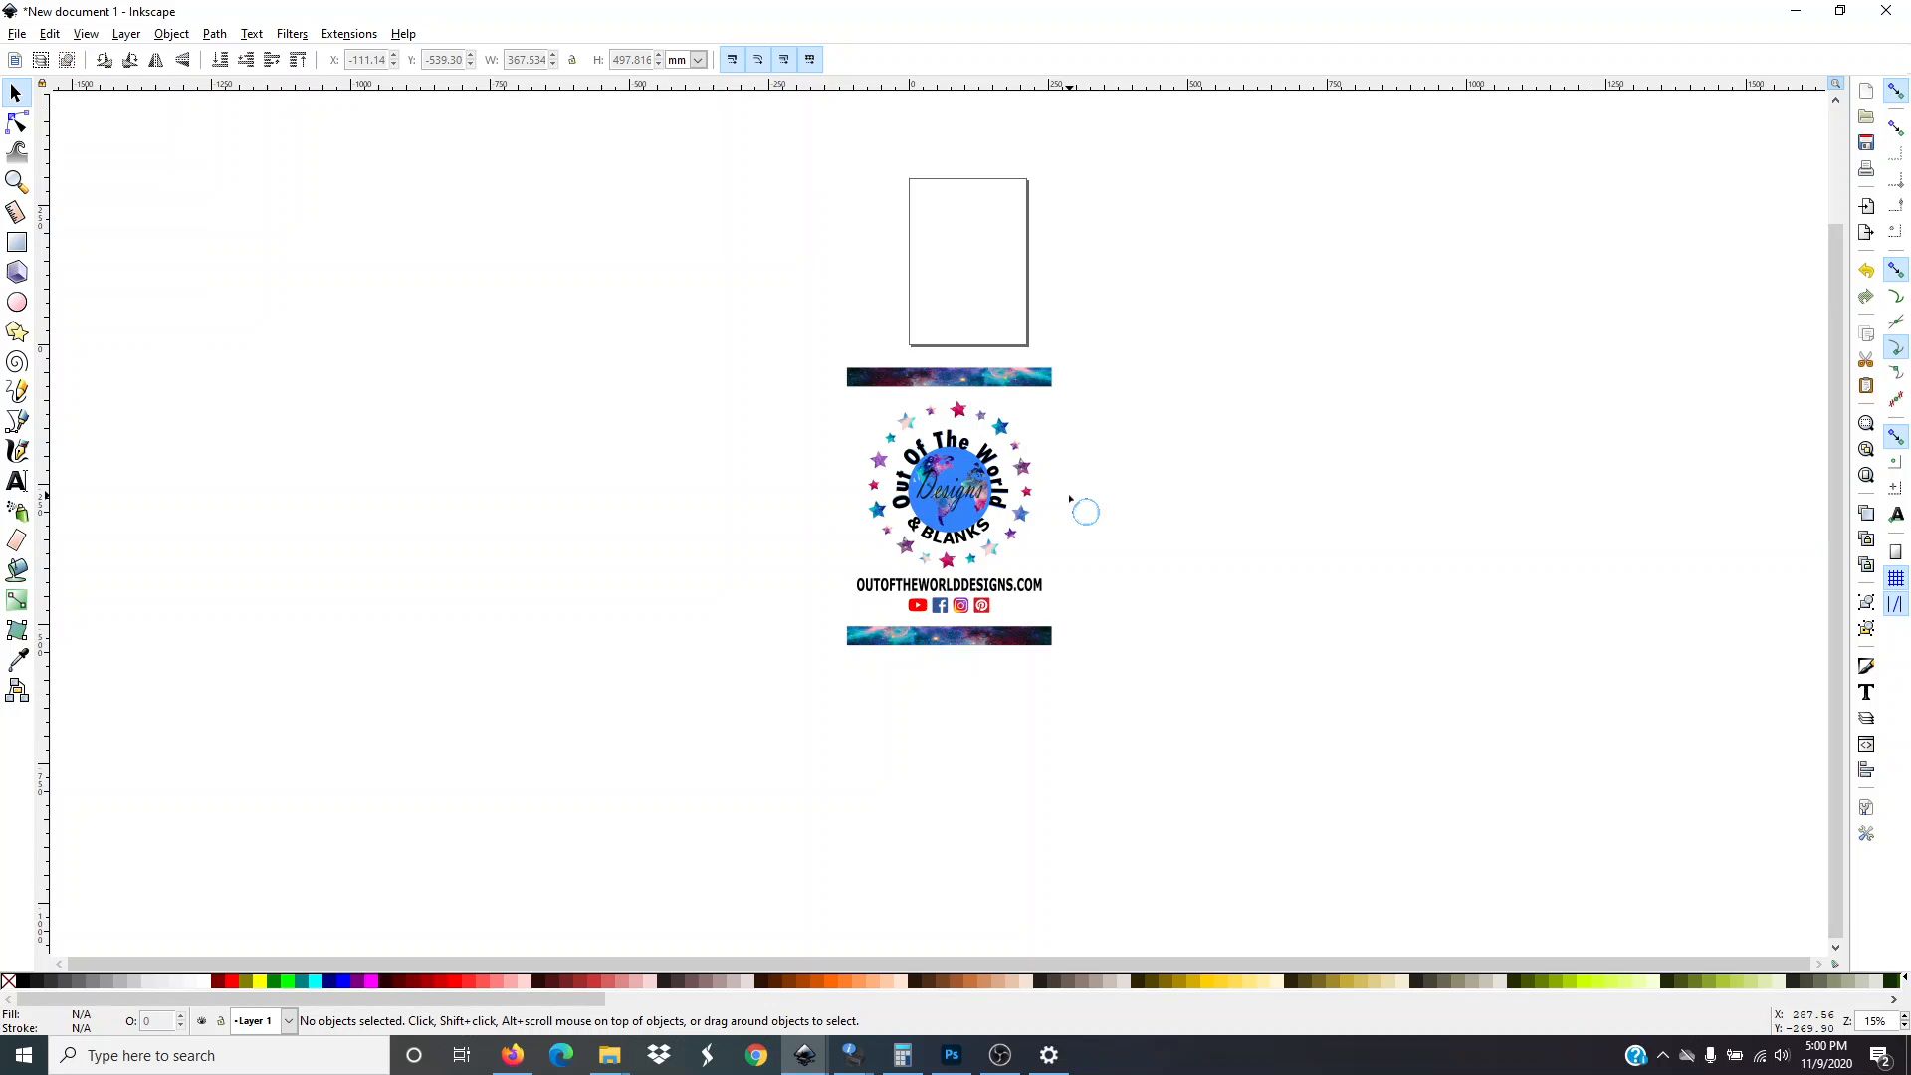
{"action": "scroll", "coordinate": [1070, 500], "scroll_direction": "up", "scroll_amount": 4}
{"action": "scroll", "coordinate": [1070, 499], "scroll_direction": "down", "scroll_amount": 3, "text": "ctrl"}
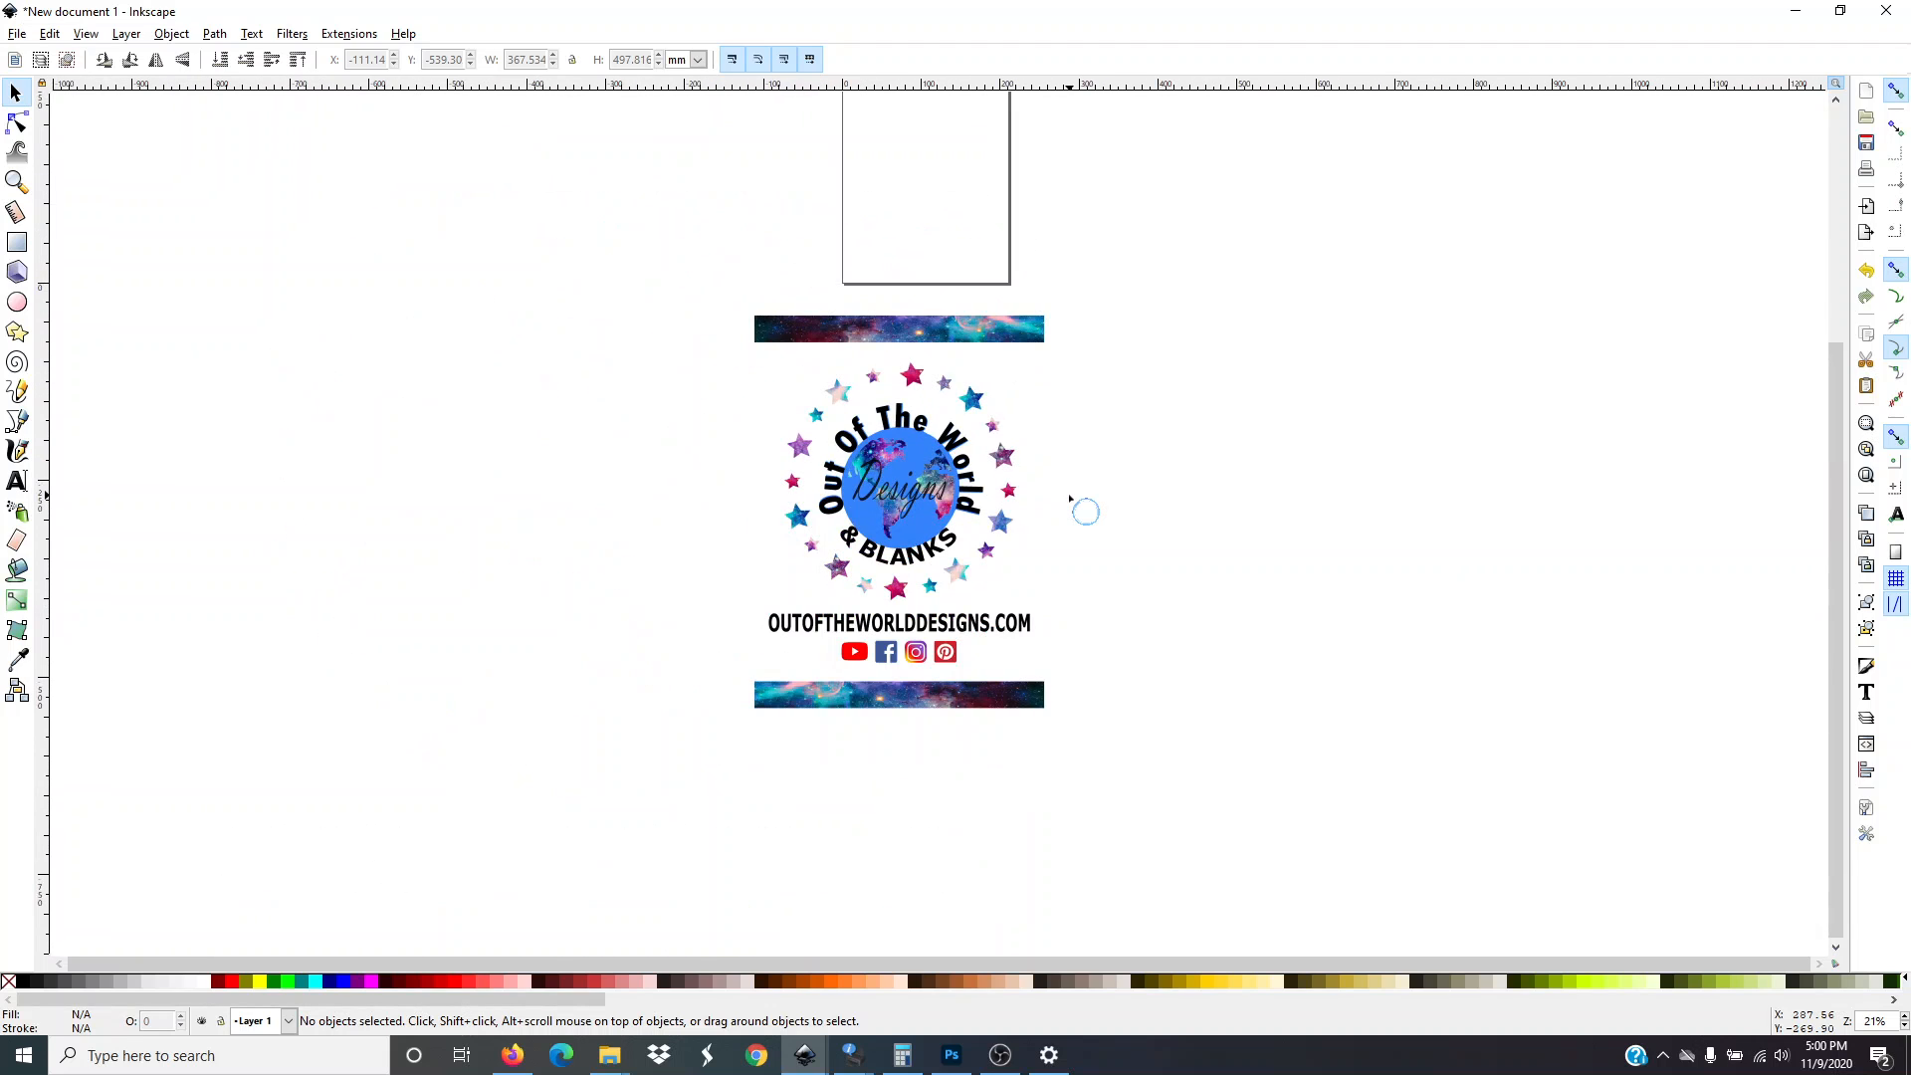
{"action": "scroll", "coordinate": [1070, 499], "scroll_direction": "down", "scroll_amount": 3}
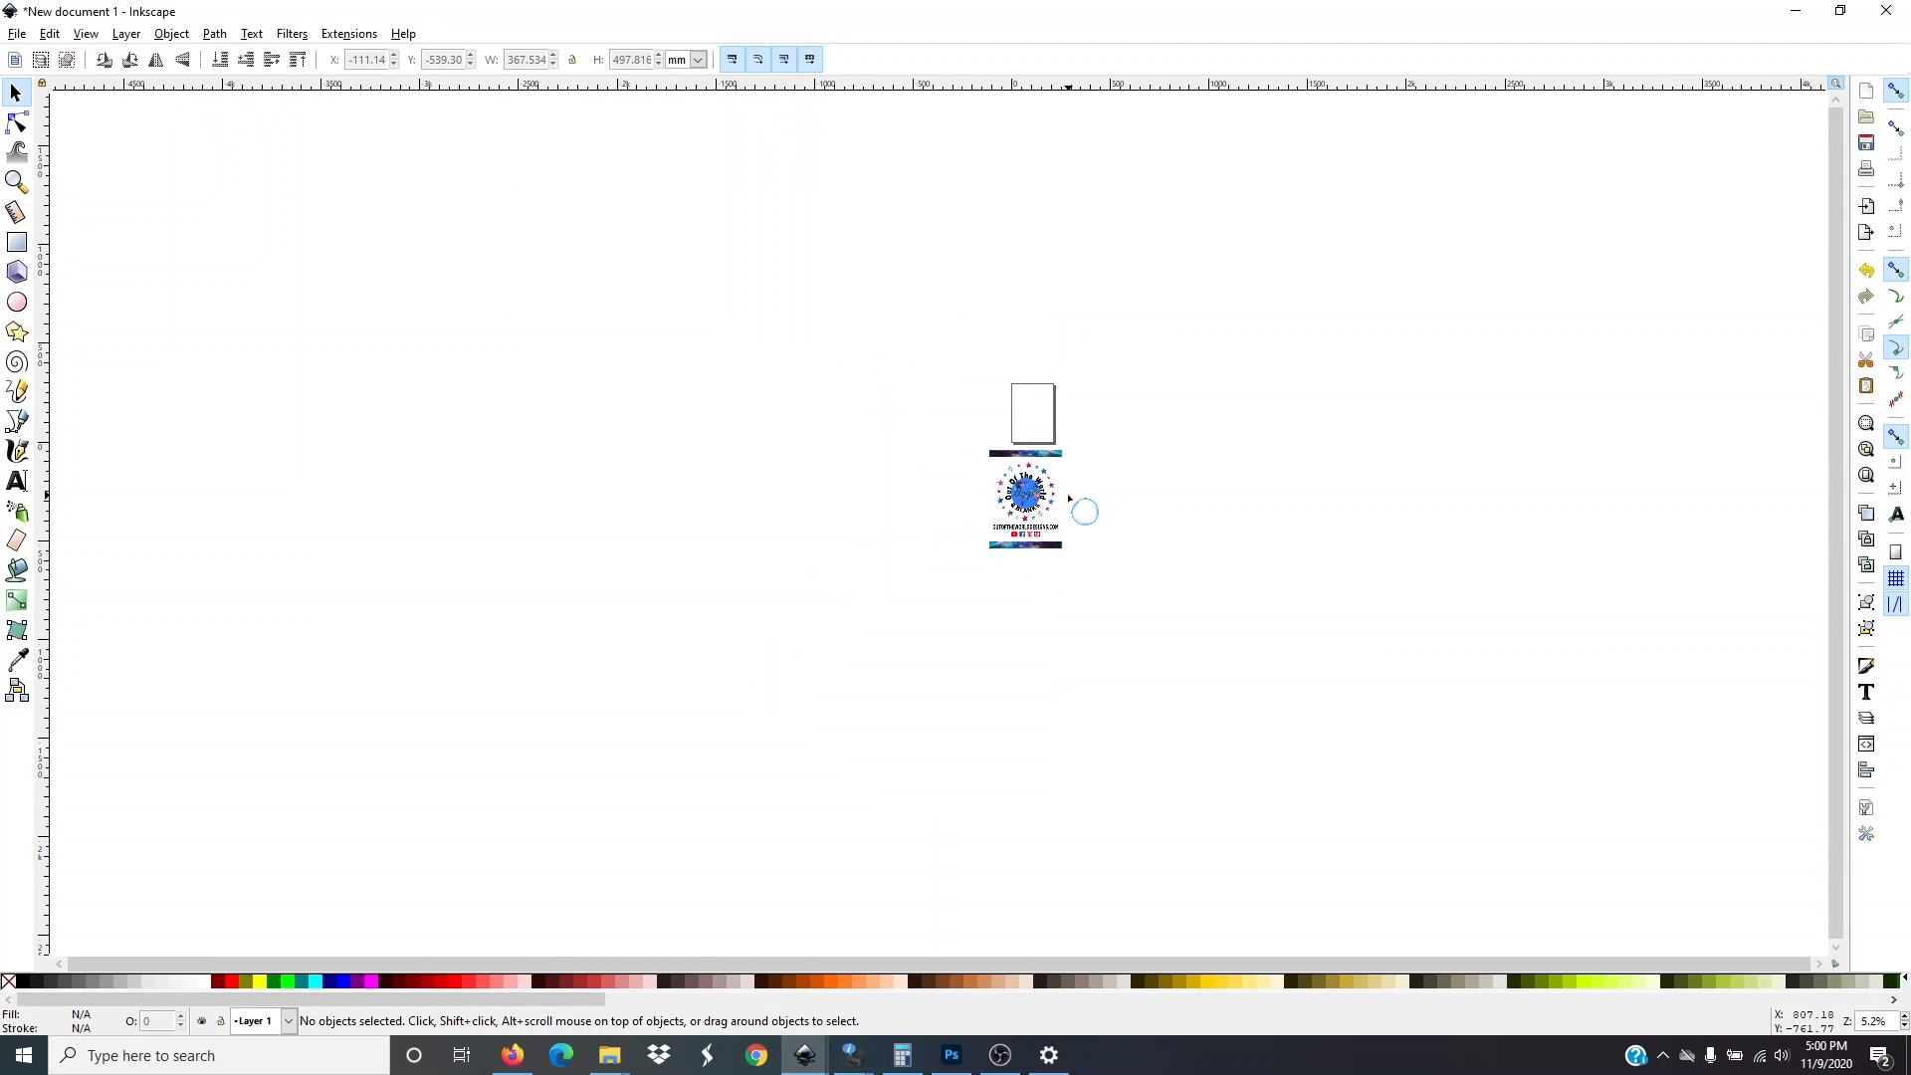
{"action": "scroll", "coordinate": [1066, 504], "scroll_direction": "up", "scroll_amount": 3}
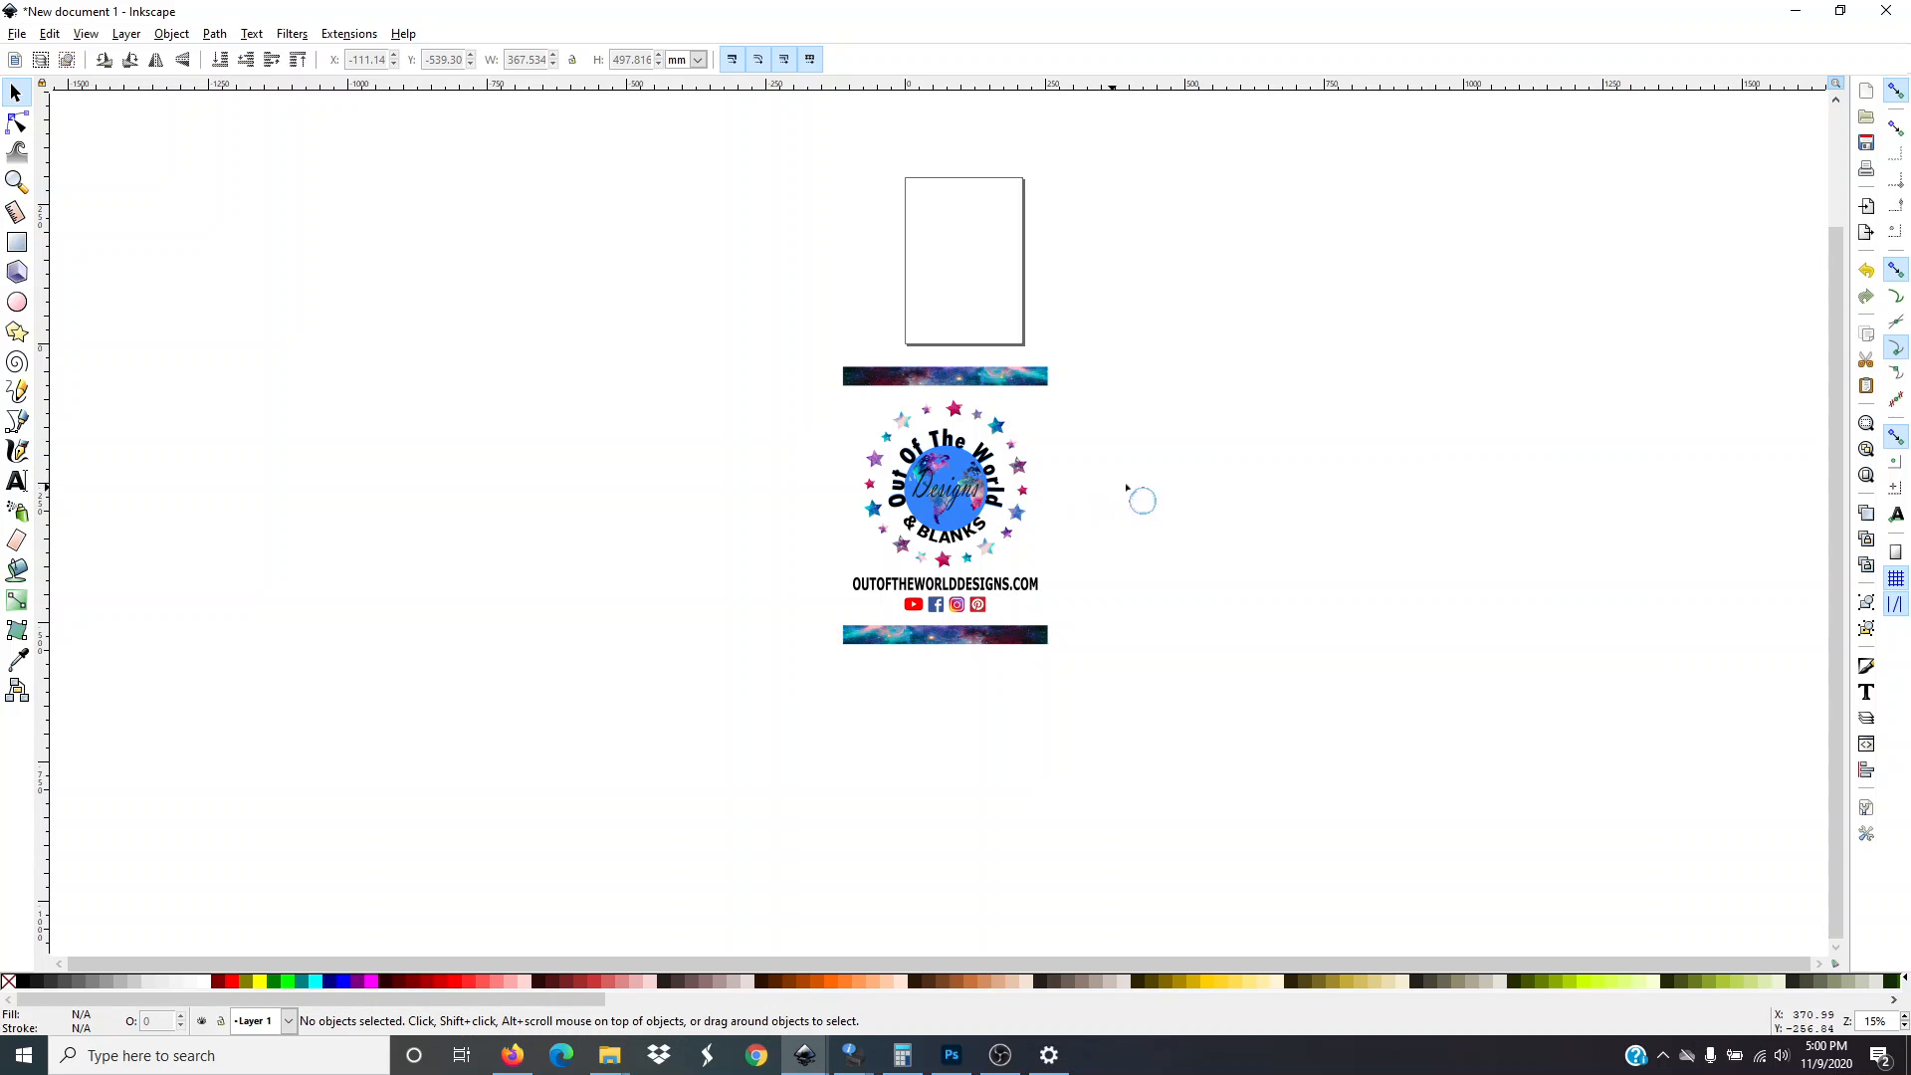
{"action": "scroll", "coordinate": [1274, 487], "scroll_direction": "up", "scroll_amount": 1, "text": "ctrl"}
{"action": "scroll", "coordinate": [1160, 500], "scroll_direction": "up", "scroll_amount": 3}
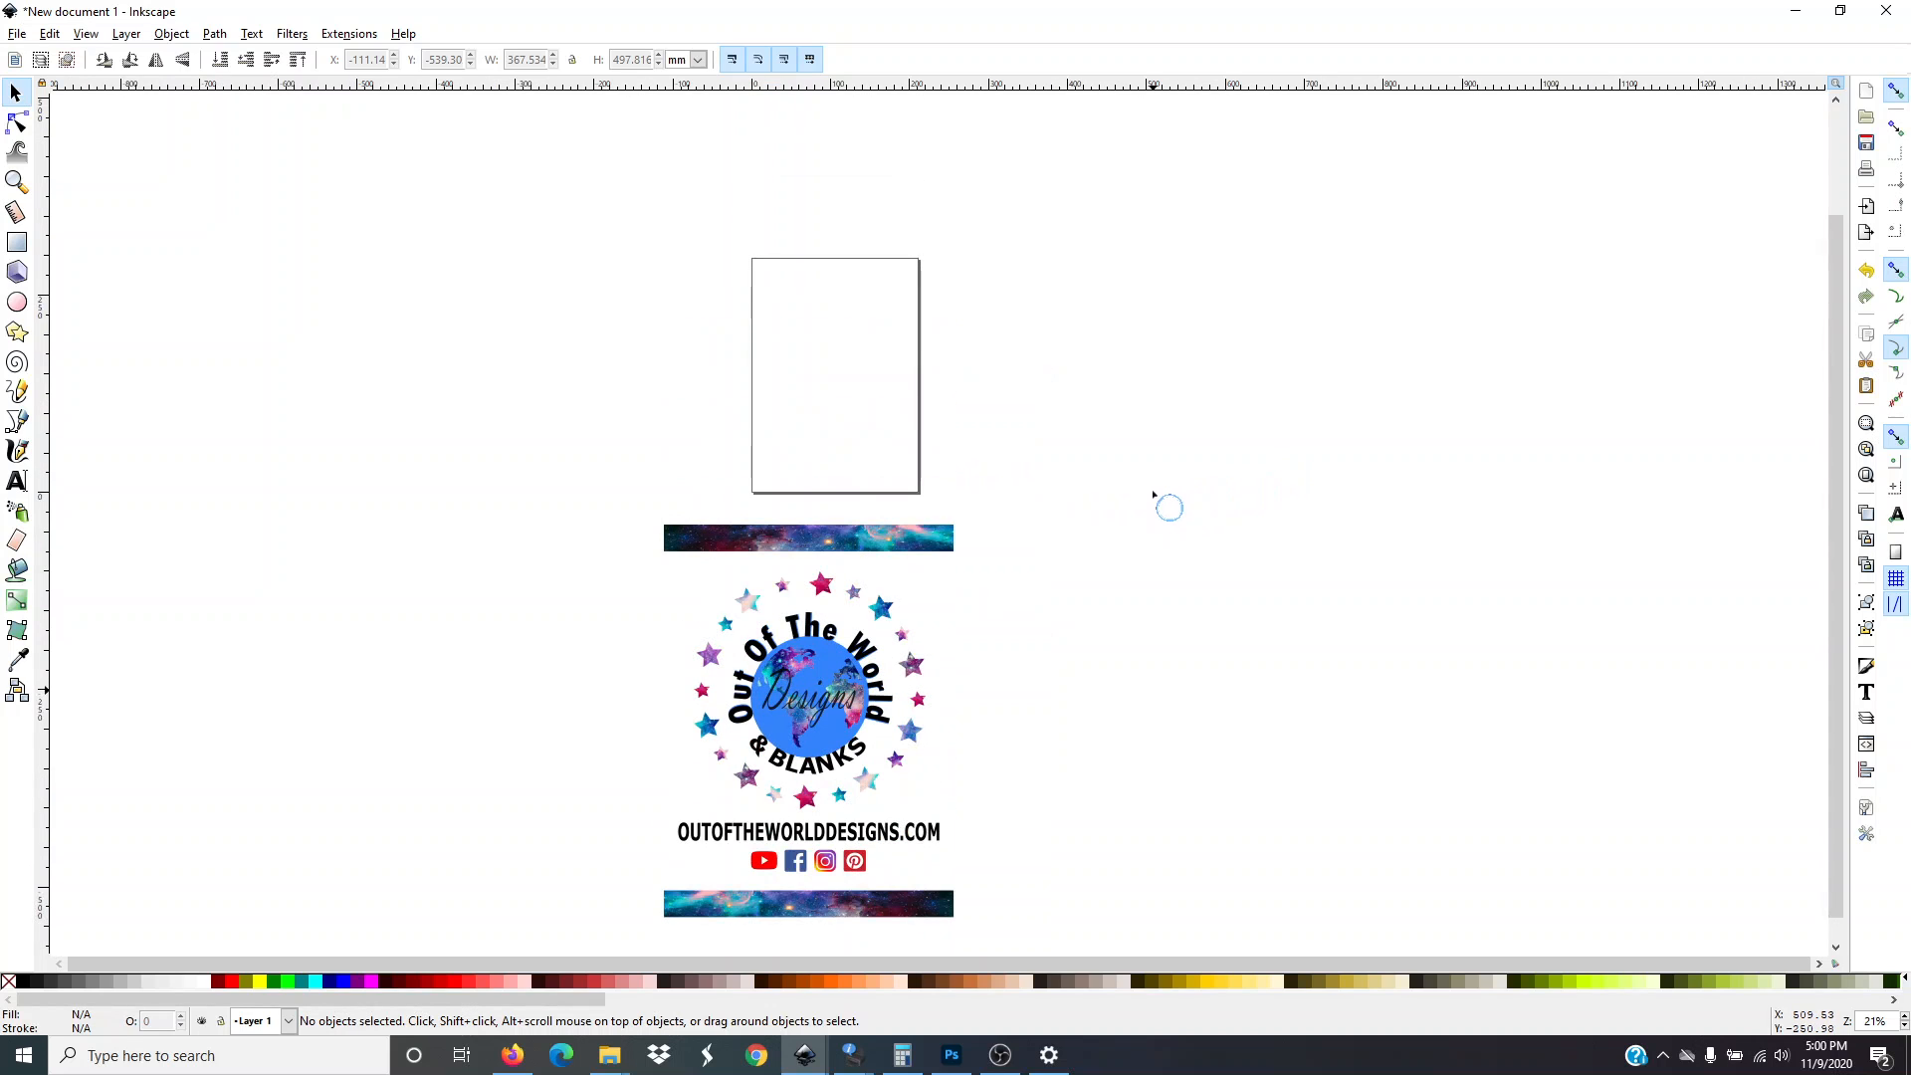
{"action": "scroll", "coordinate": [1155, 498], "scroll_direction": "up", "scroll_amount": 2}
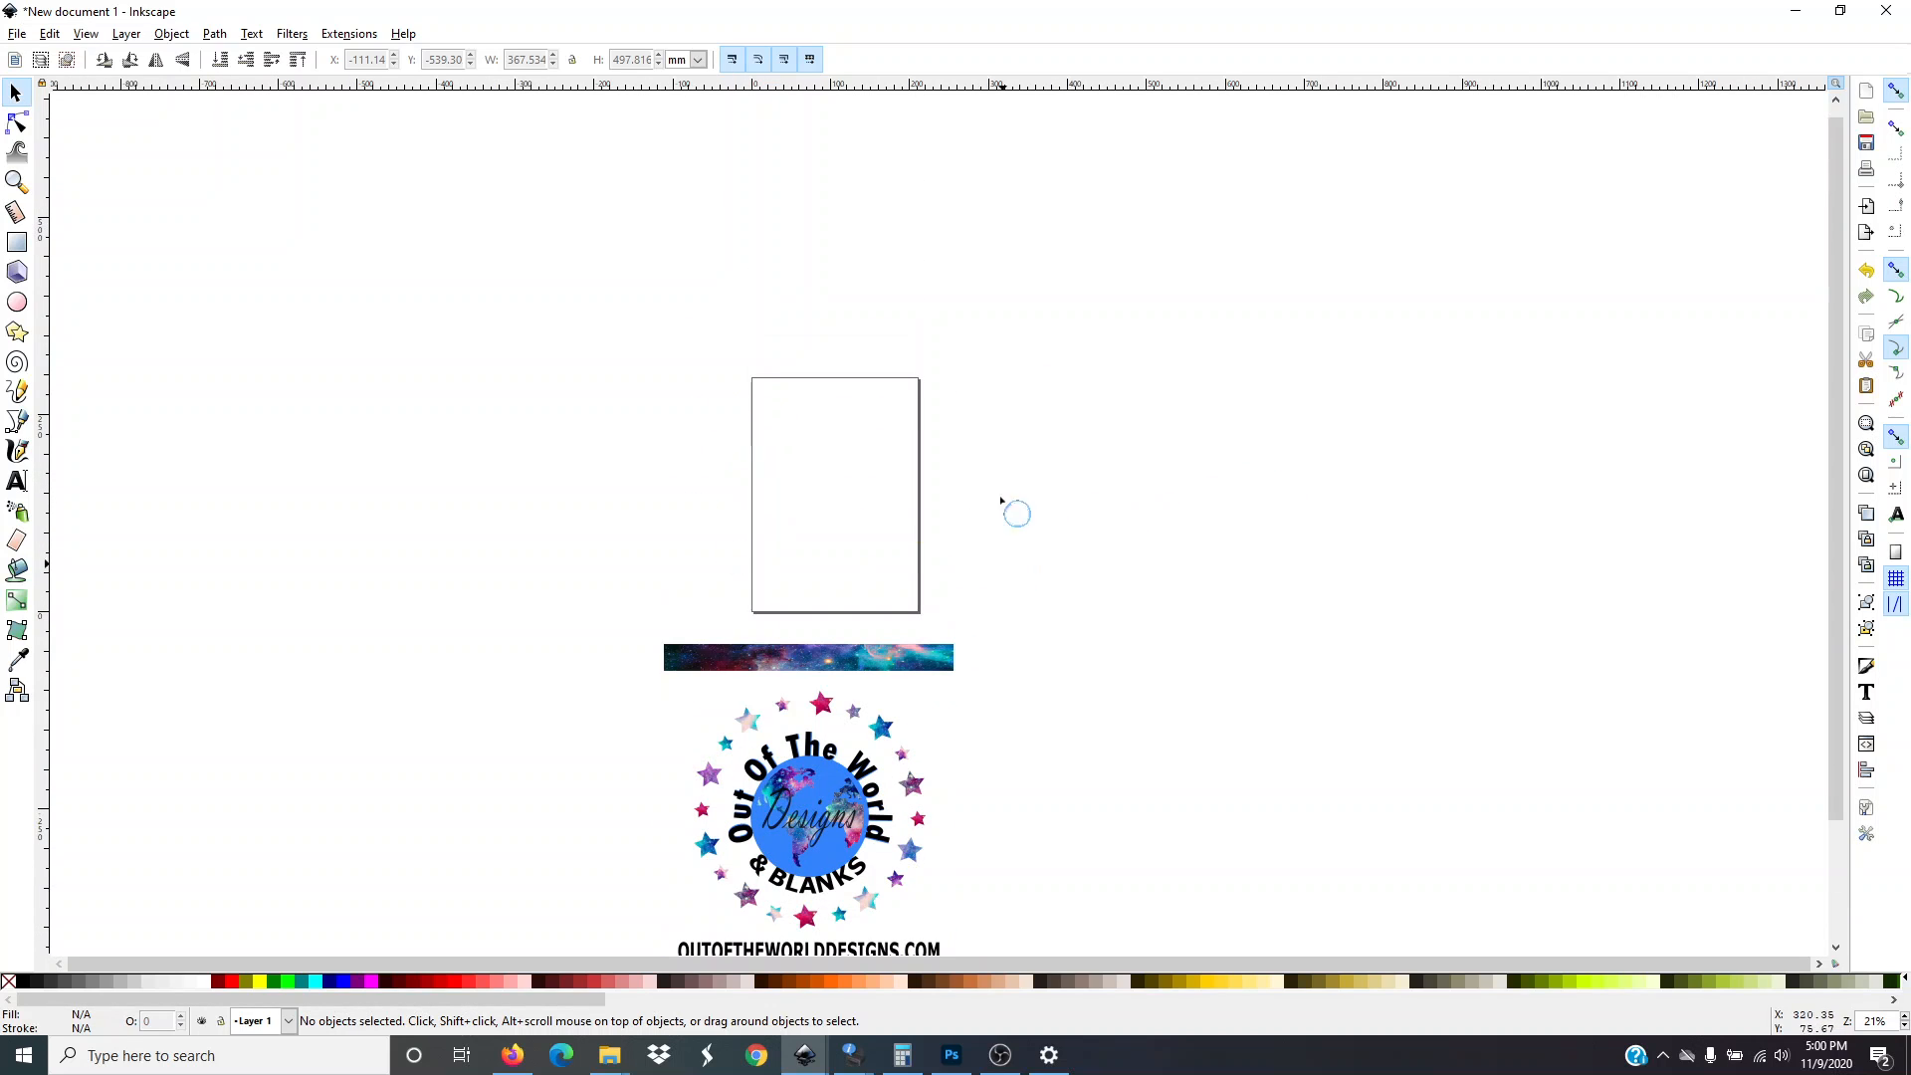
{"action": "scroll", "coordinate": [977, 551], "scroll_direction": "up", "scroll_amount": 3, "text": "ctrl"}
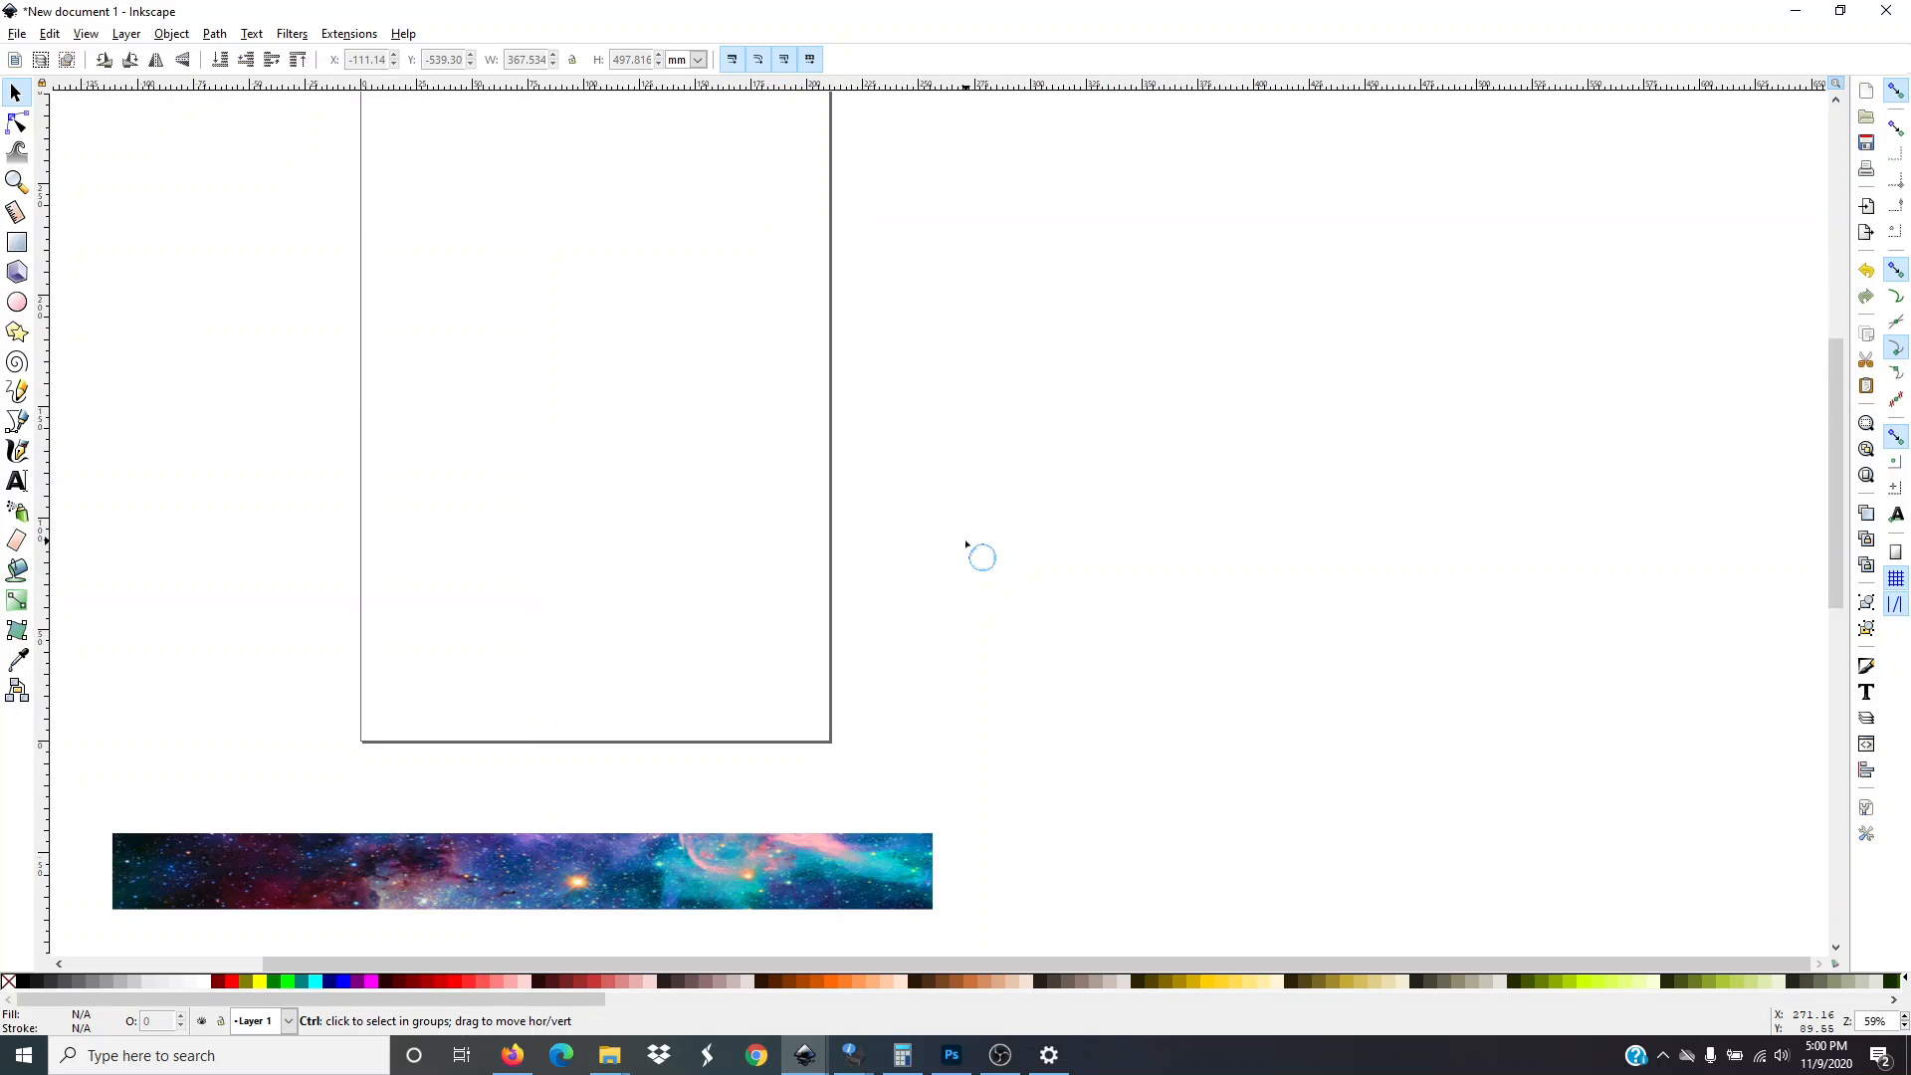
{"action": "scroll", "coordinate": [965, 546], "scroll_direction": "up", "scroll_amount": 2}
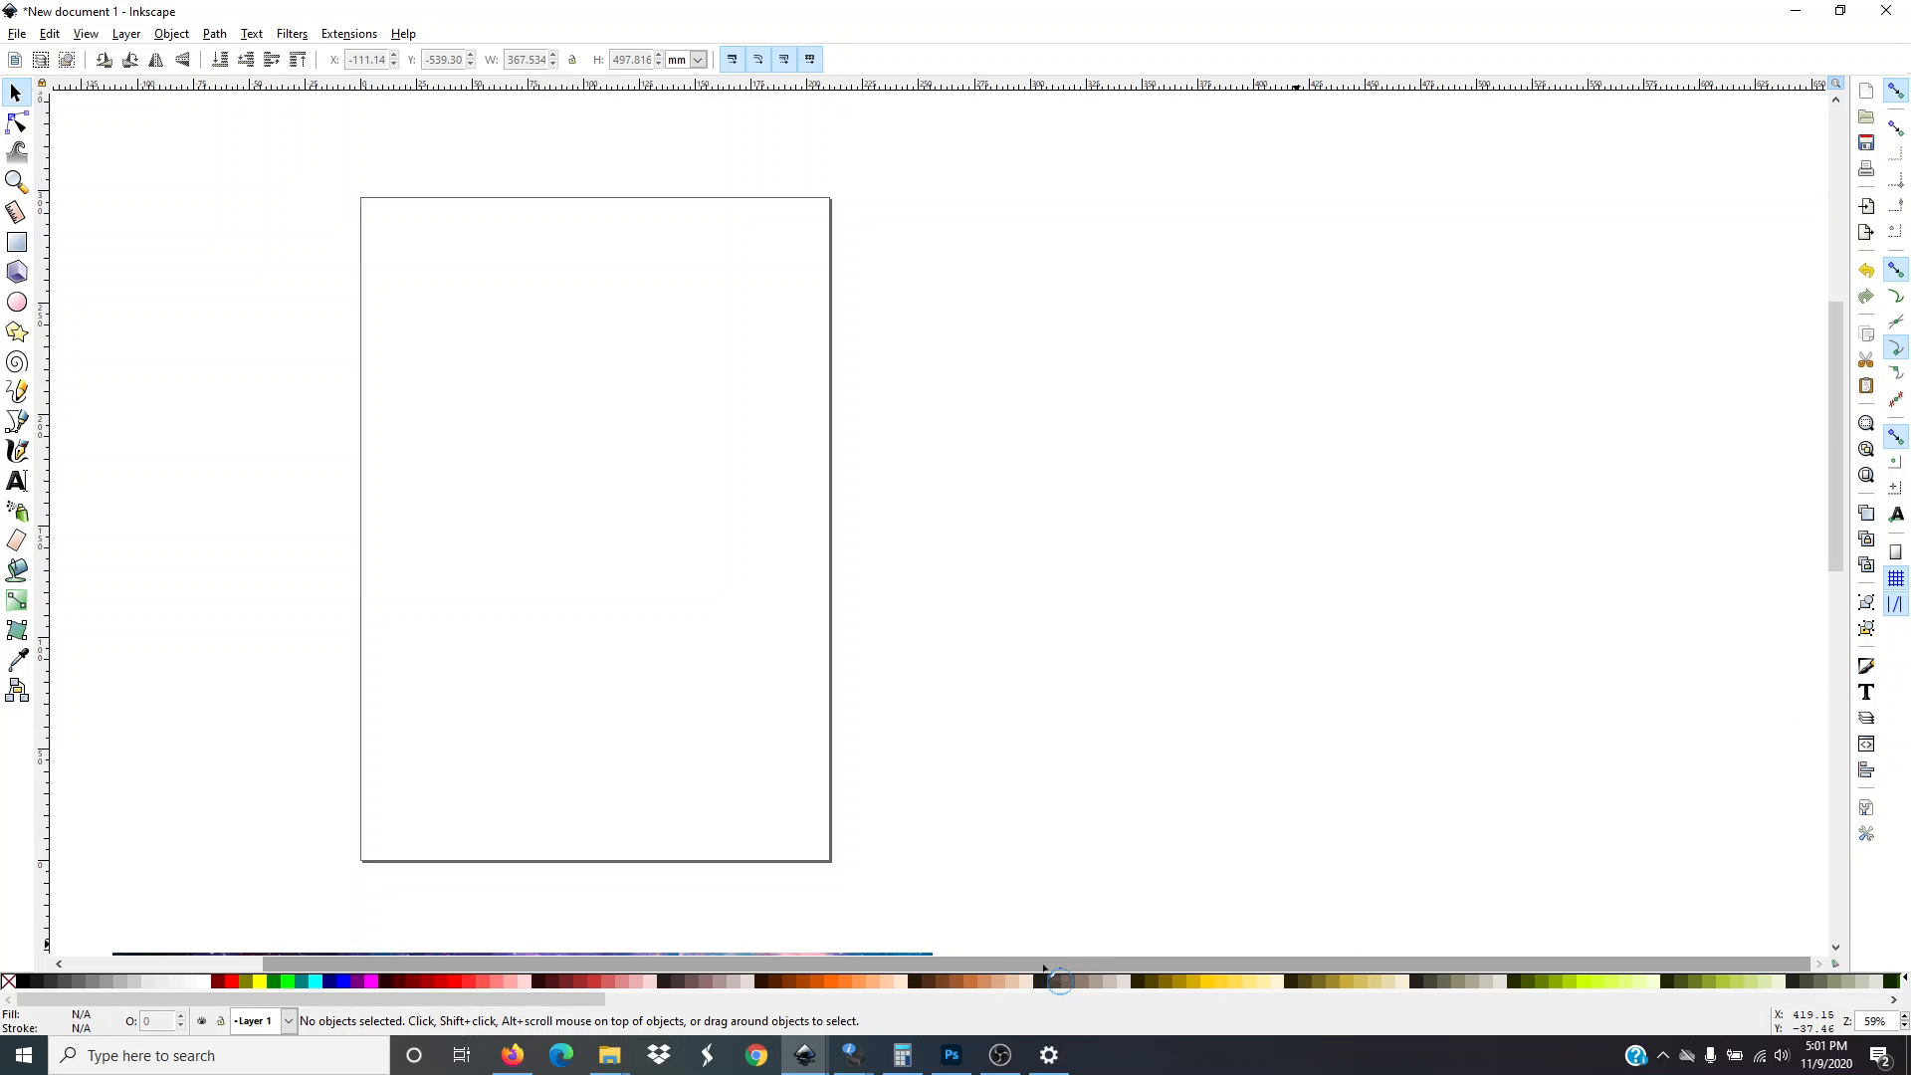
{"action": "left_click_drag", "start_coordinate": [1045, 968], "coordinate": [970, 978]}
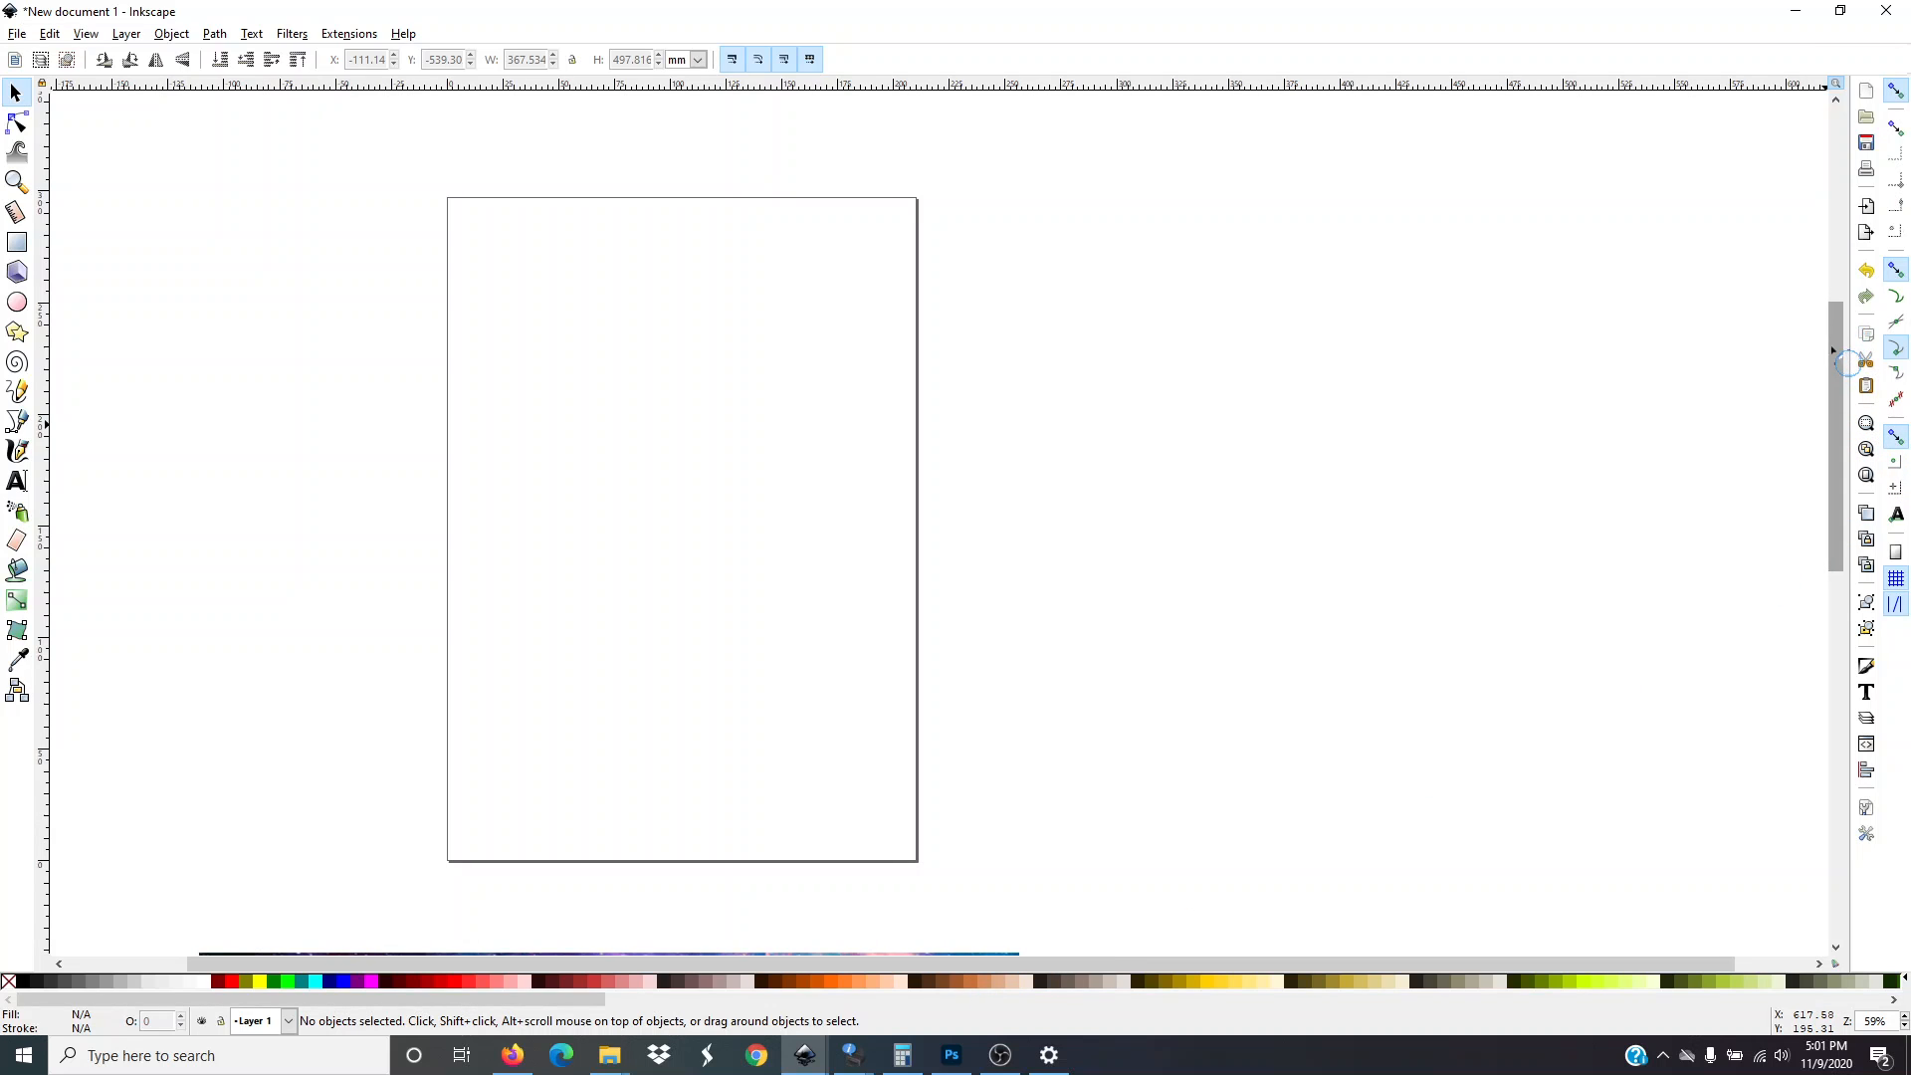
{"action": "mouse_move", "coordinate": [1834, 354]}
{"action": "left_mouse_down"}
{"action": "mouse_move", "coordinate": [1827, 580]}
{"action": "mouse_move", "coordinate": [1812, 269]}
{"action": "mouse_move", "coordinate": [1803, 348]}
{"action": "left_mouse_up"}
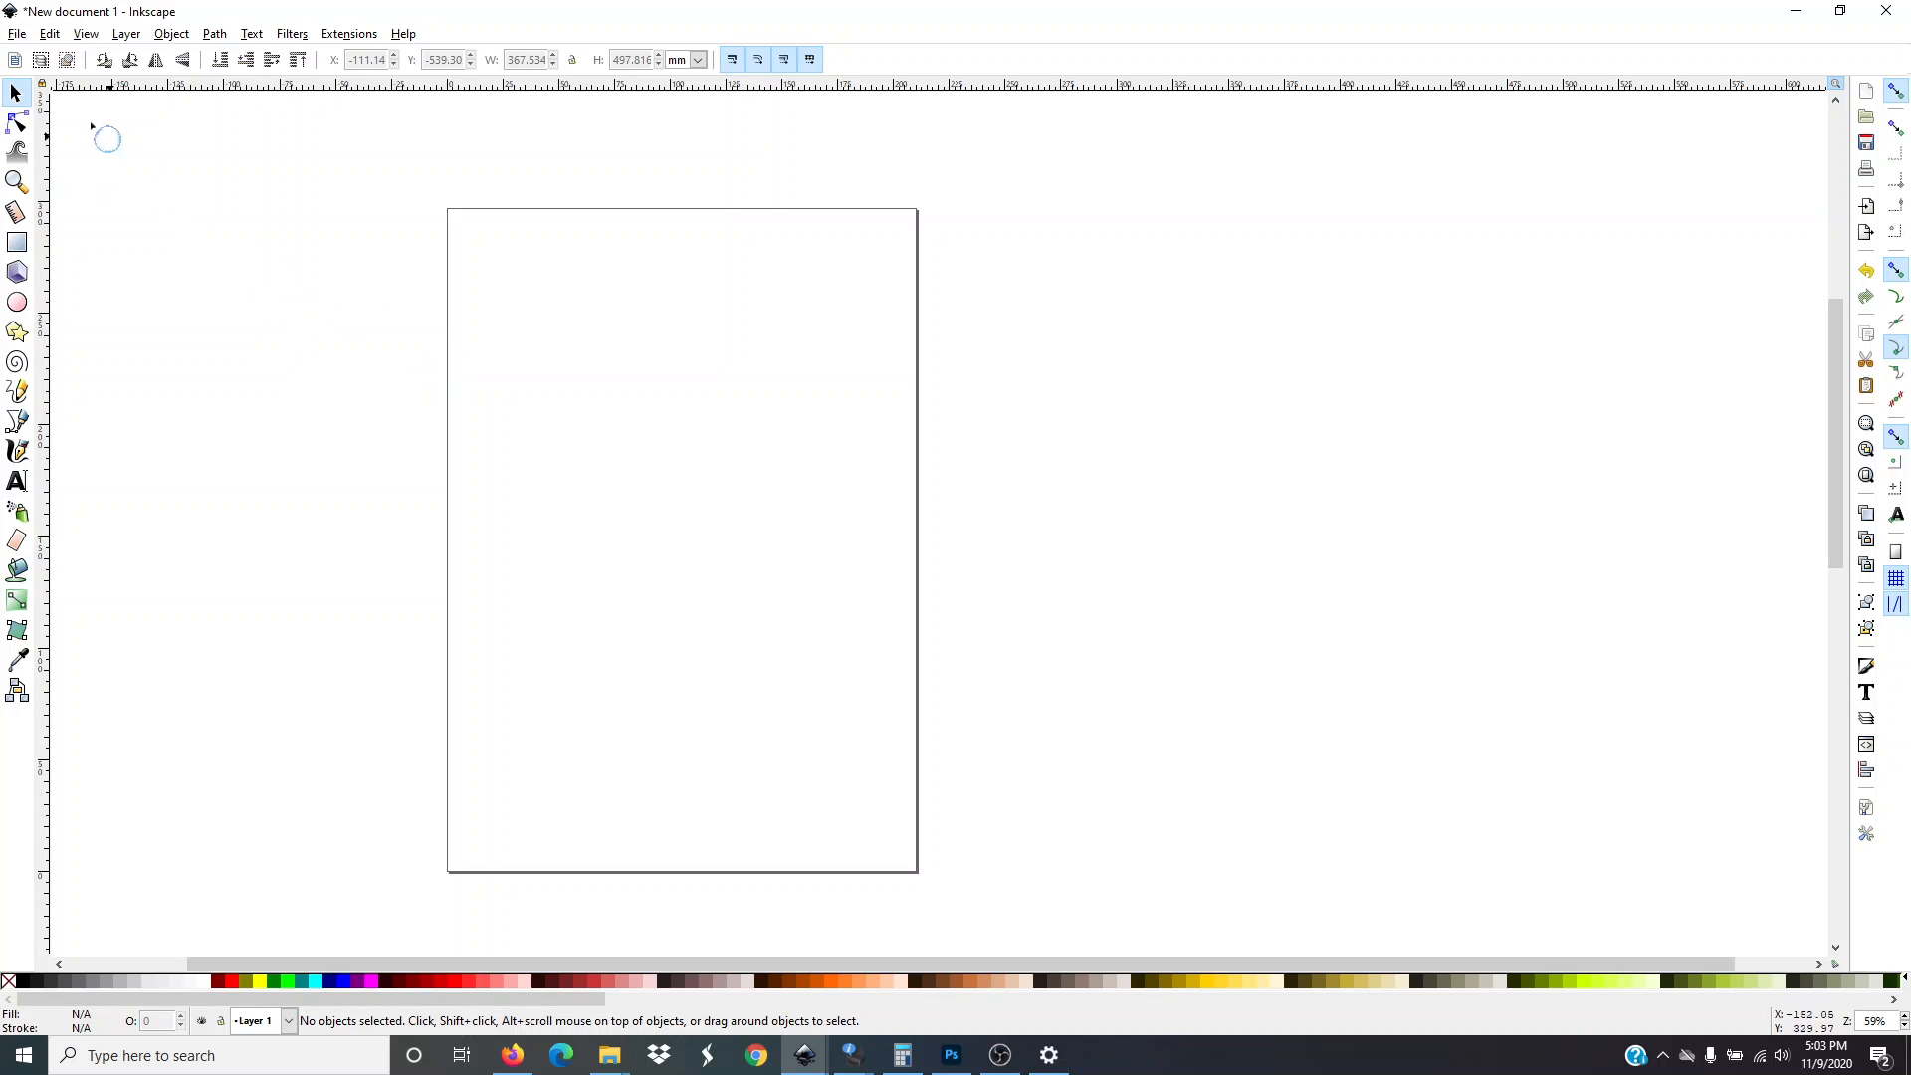
Open Document Properties and switch the custom page size units to inches
{"action": "left_click", "coordinate": [18, 34]}
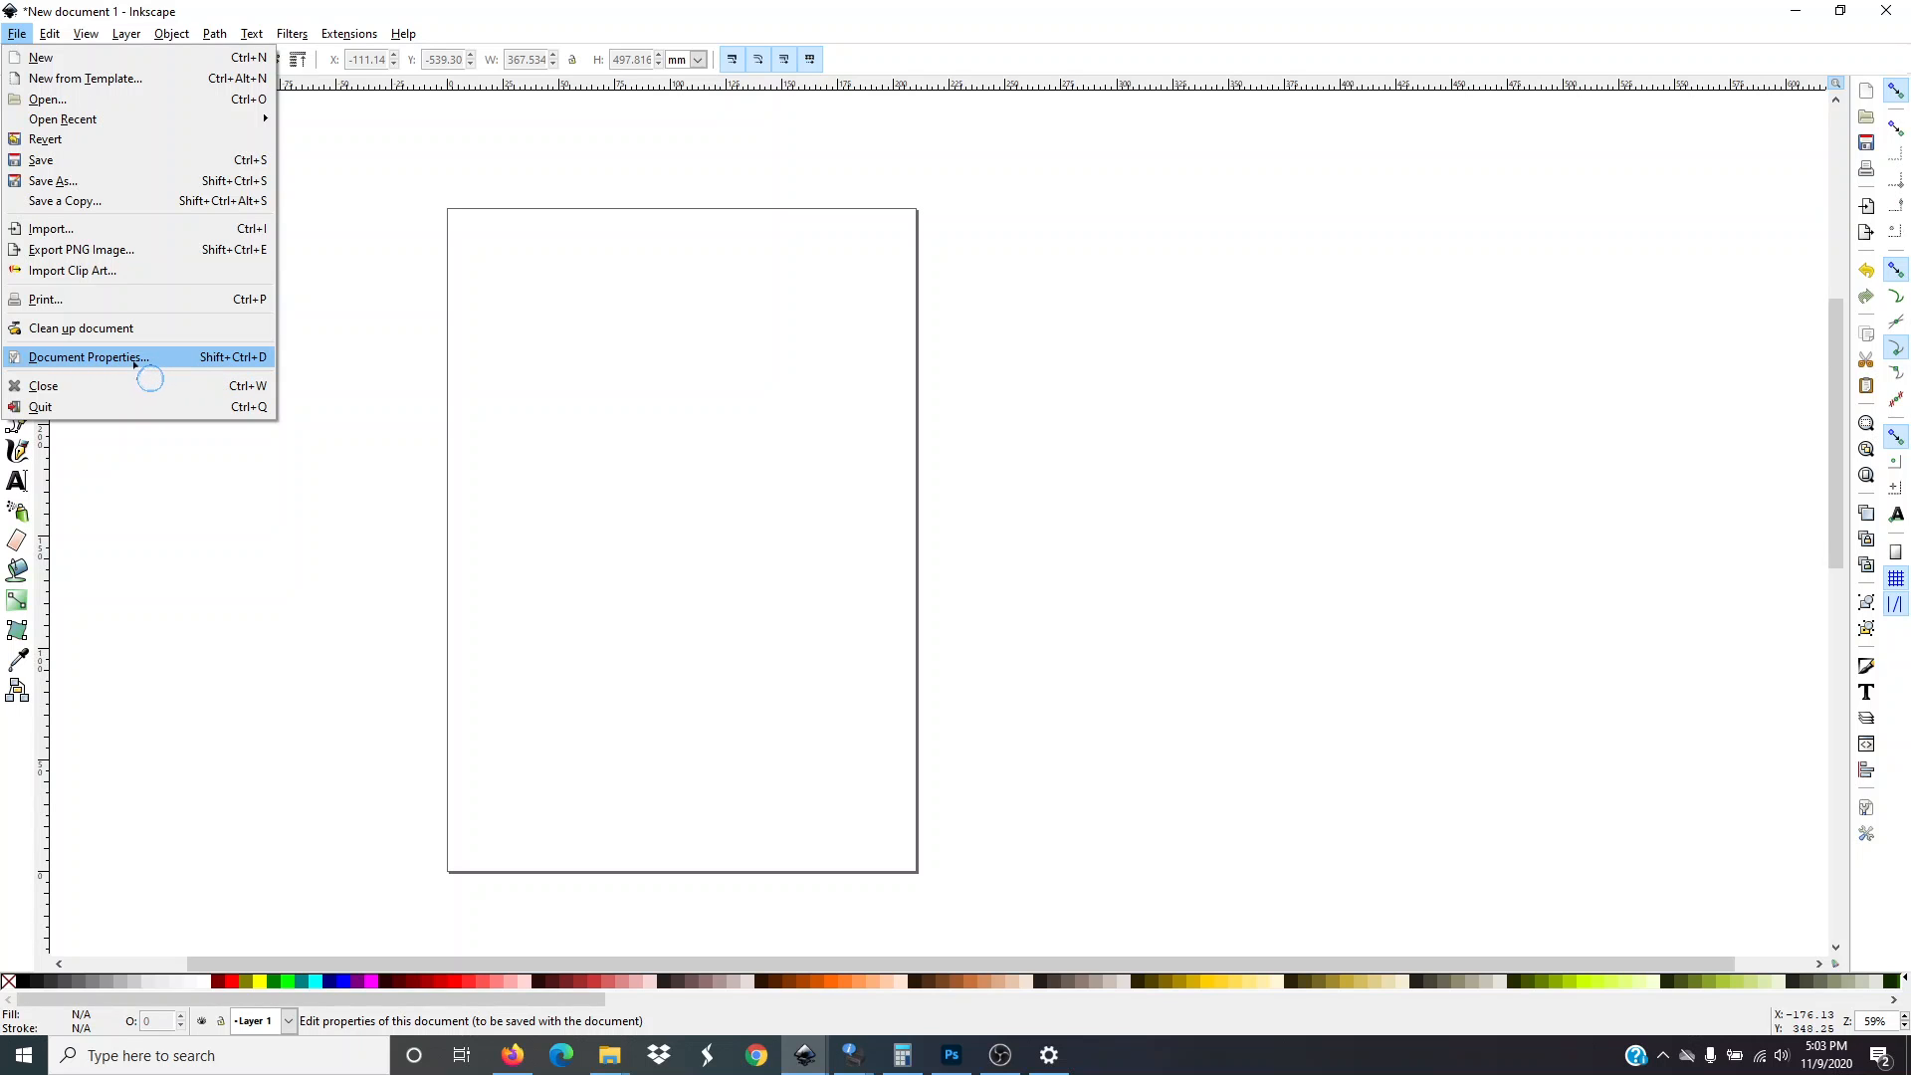
{"action": "left_click", "coordinate": [136, 364]}
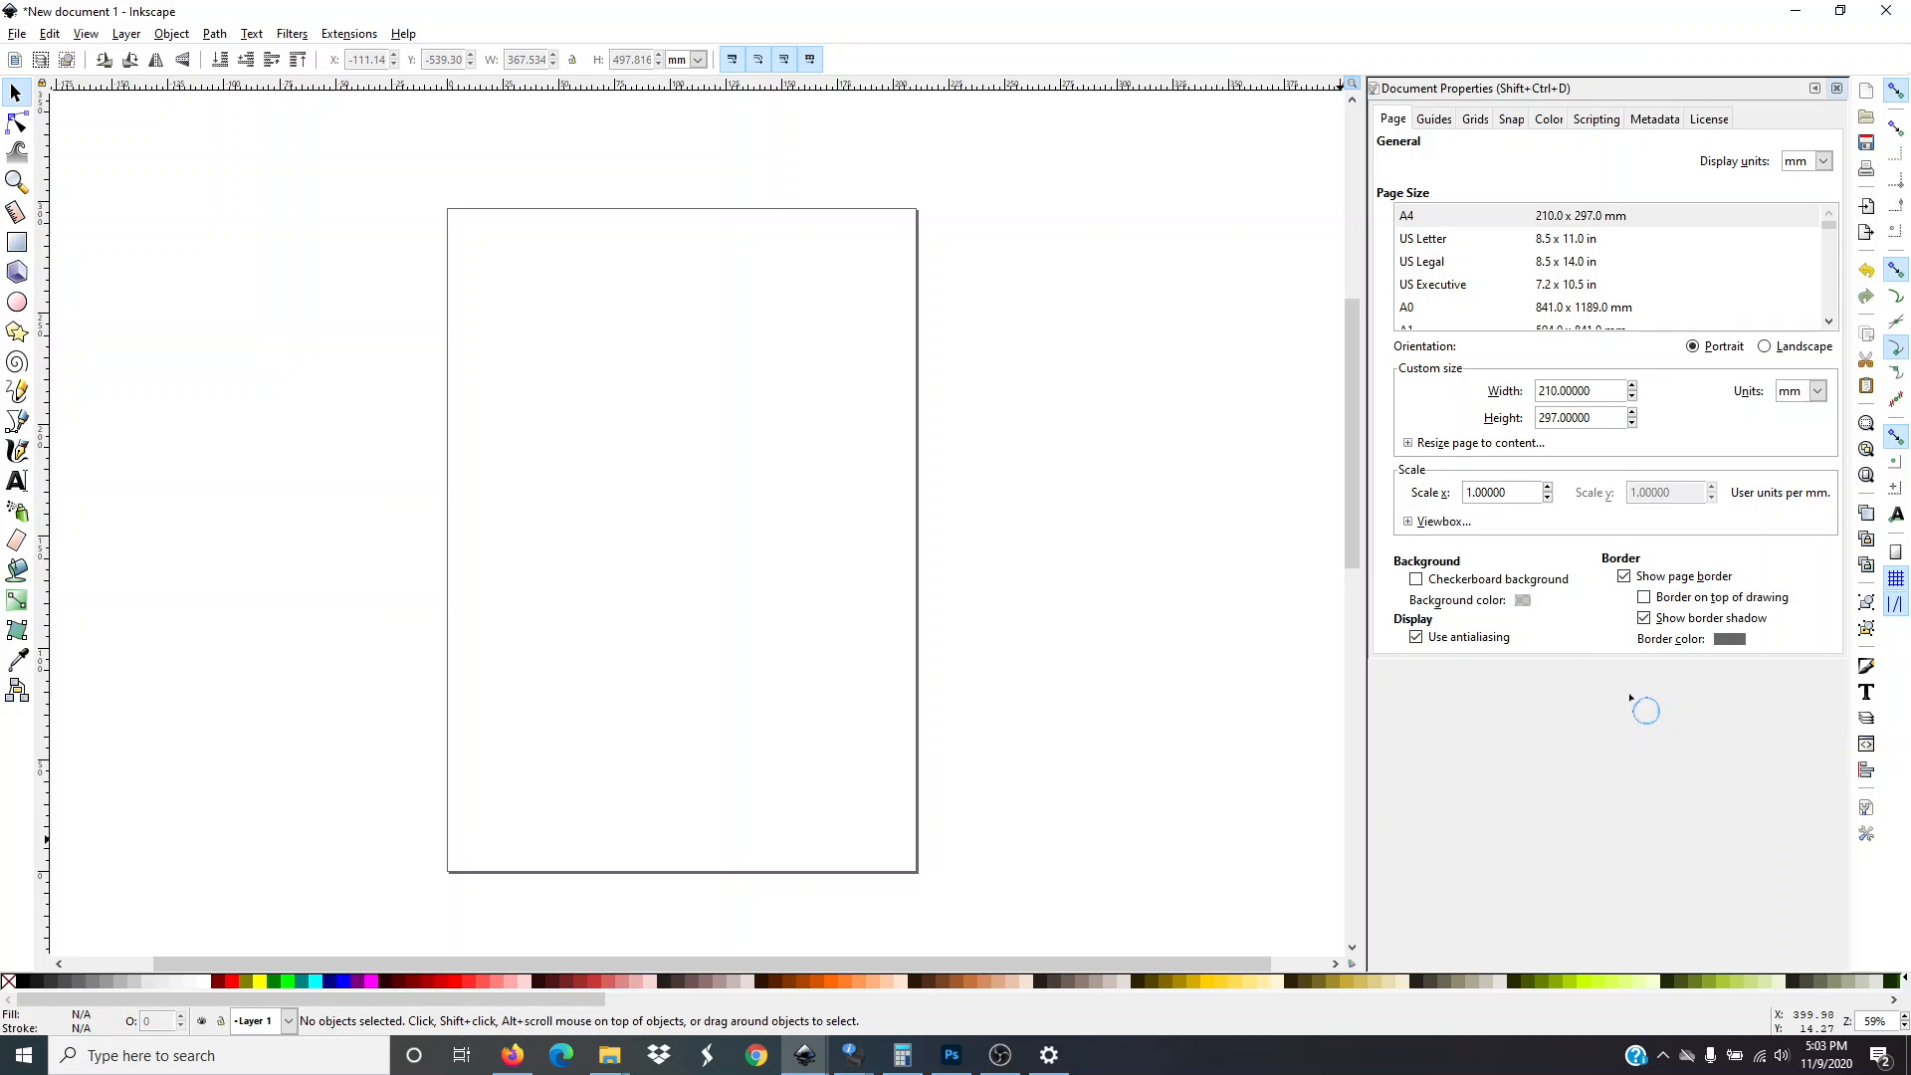
{"action": "left_click", "coordinate": [1838, 88]}
{"action": "left_click", "coordinate": [1819, 392]}
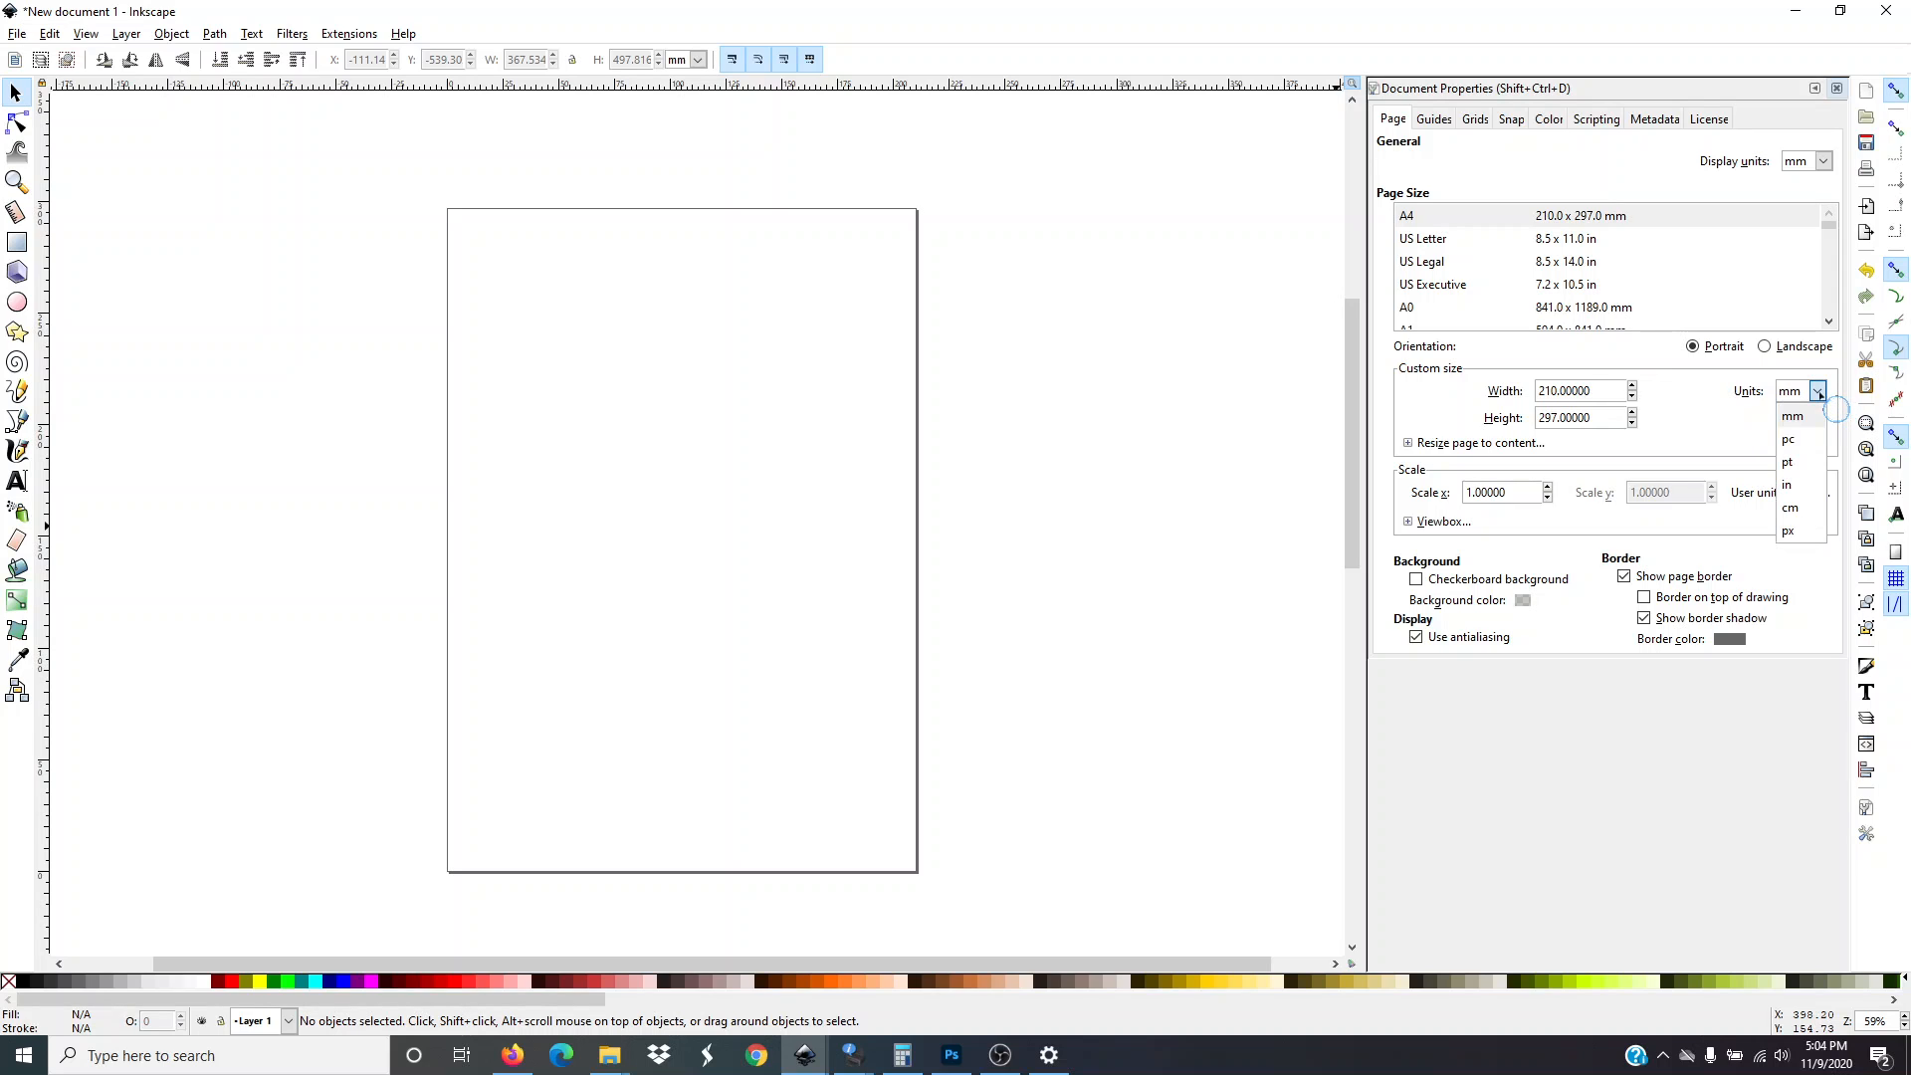
{"action": "left_click", "coordinate": [1802, 485]}
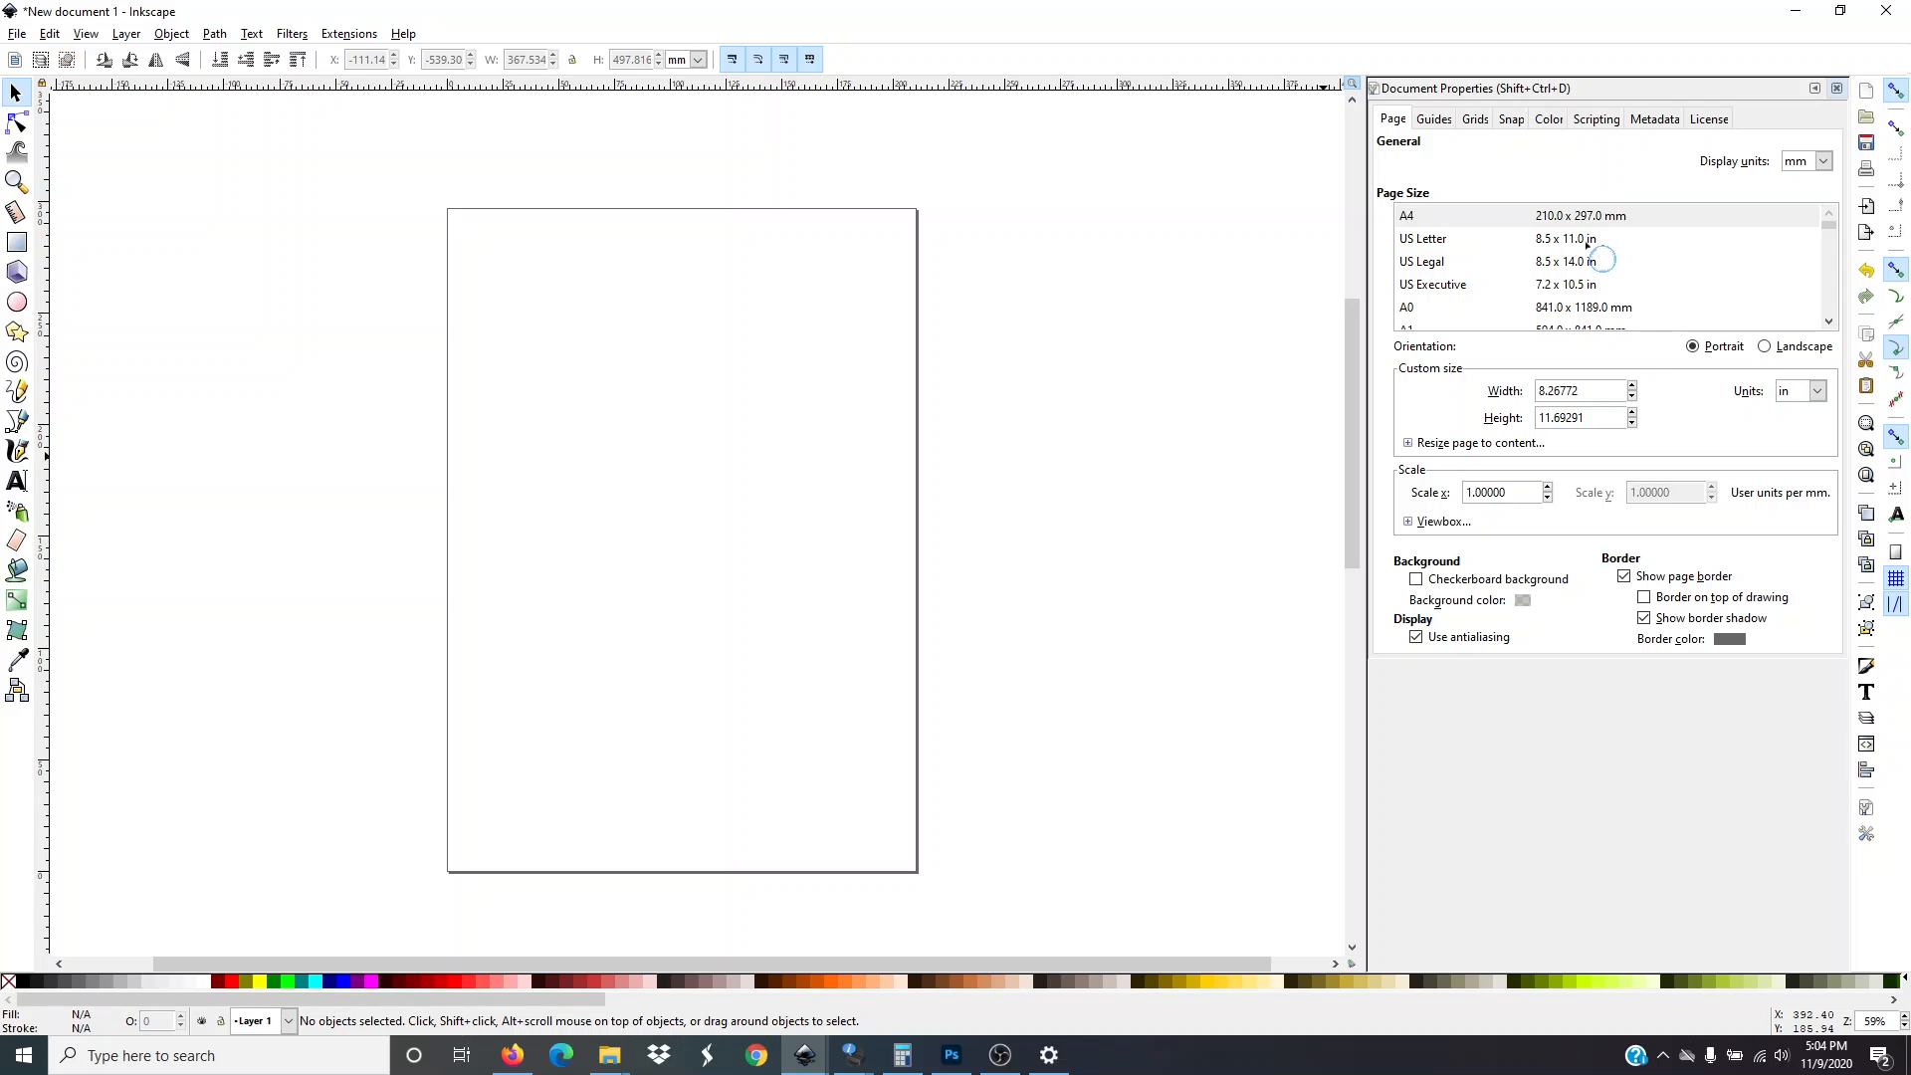
Choose the US Legal page size and set the page width to 10.90 in
{"action": "left_click", "coordinate": [1588, 243]}
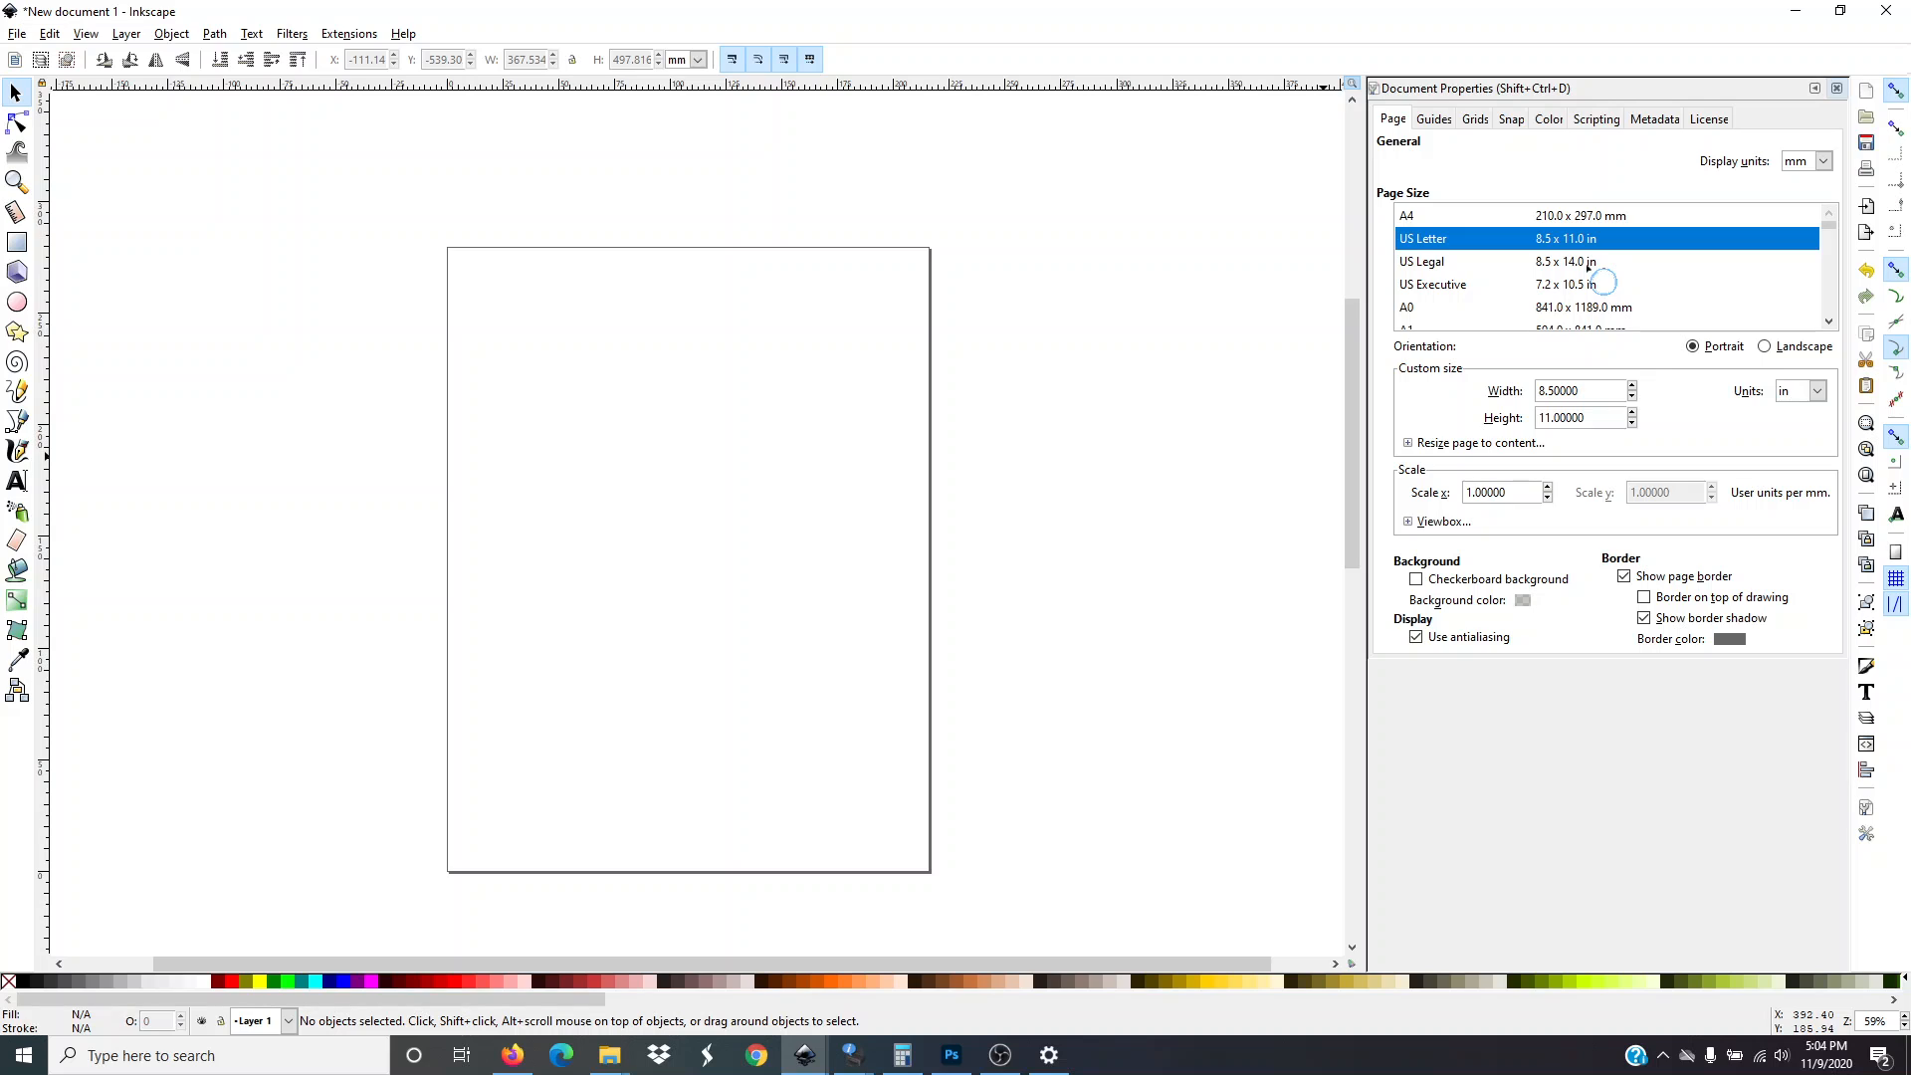
{"action": "left_click", "coordinate": [1587, 263]}
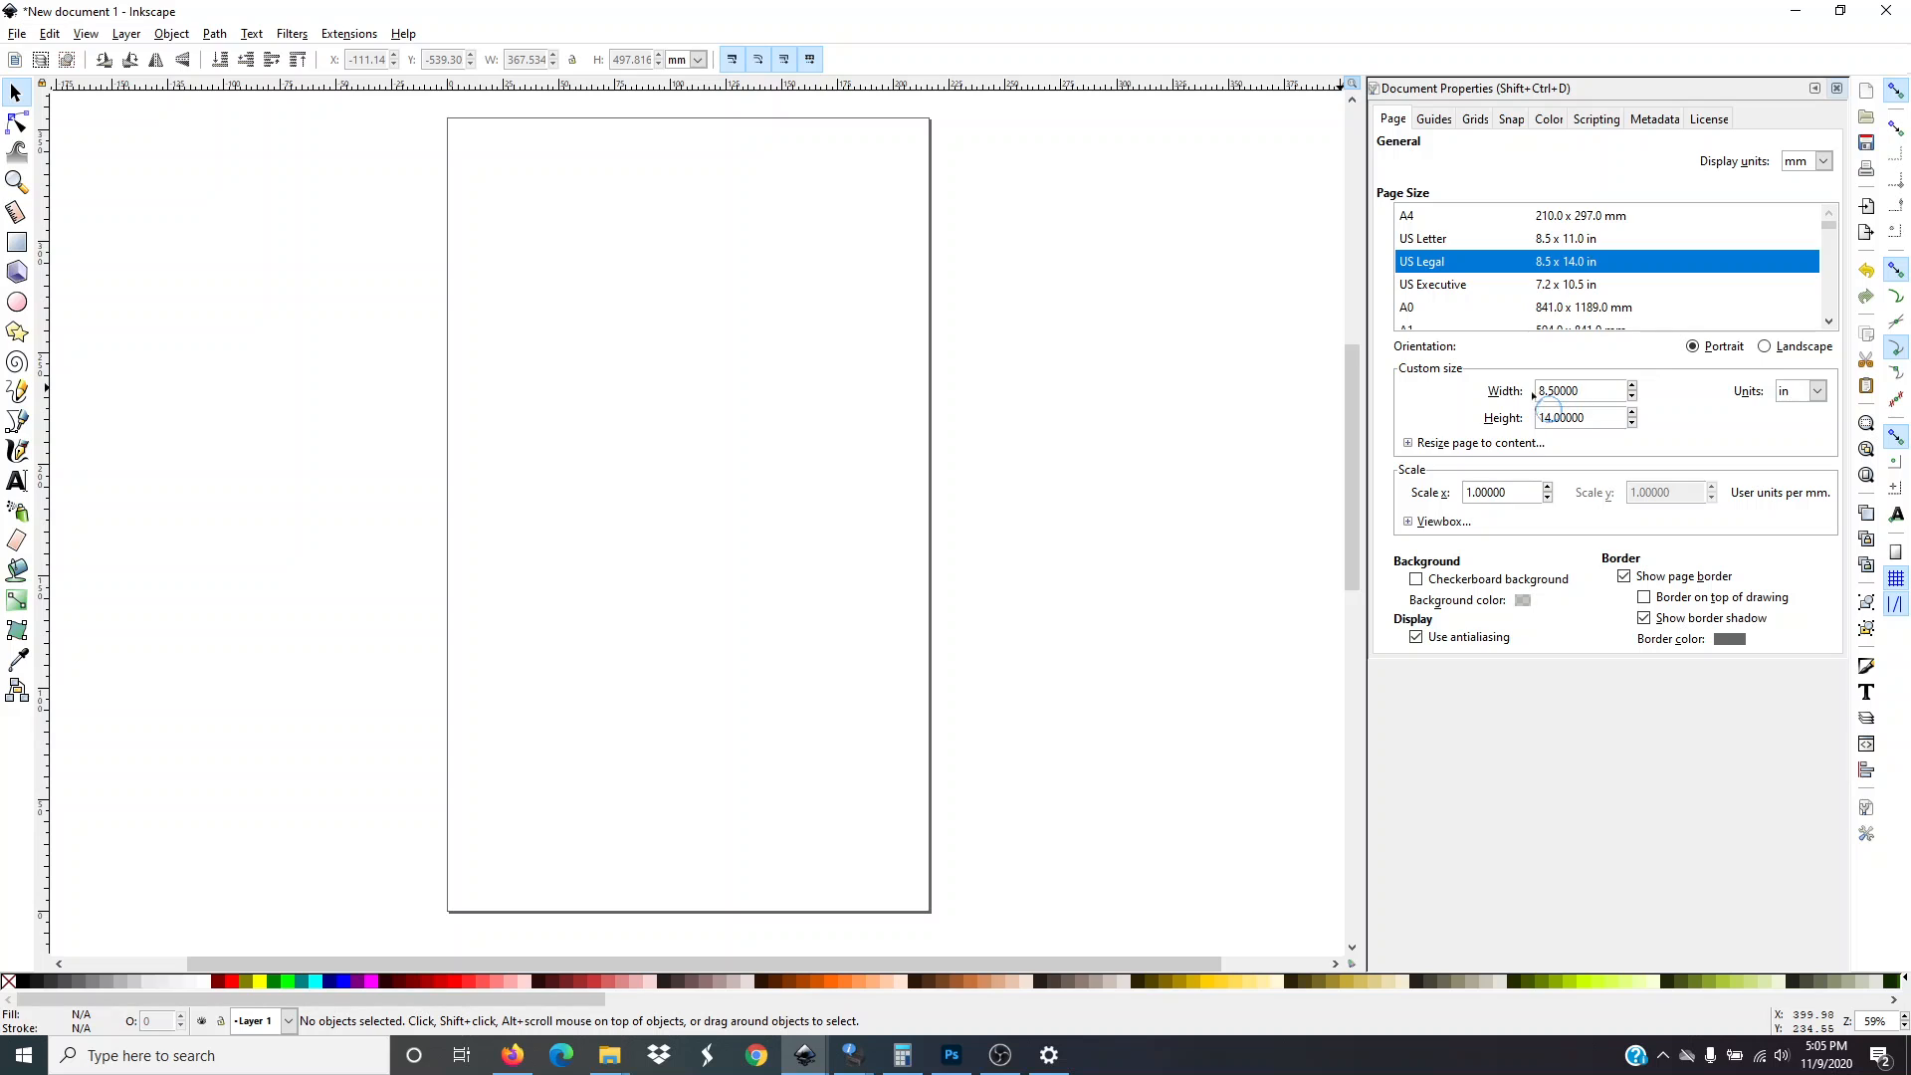
{"action": "left_click", "coordinate": [1590, 392]}
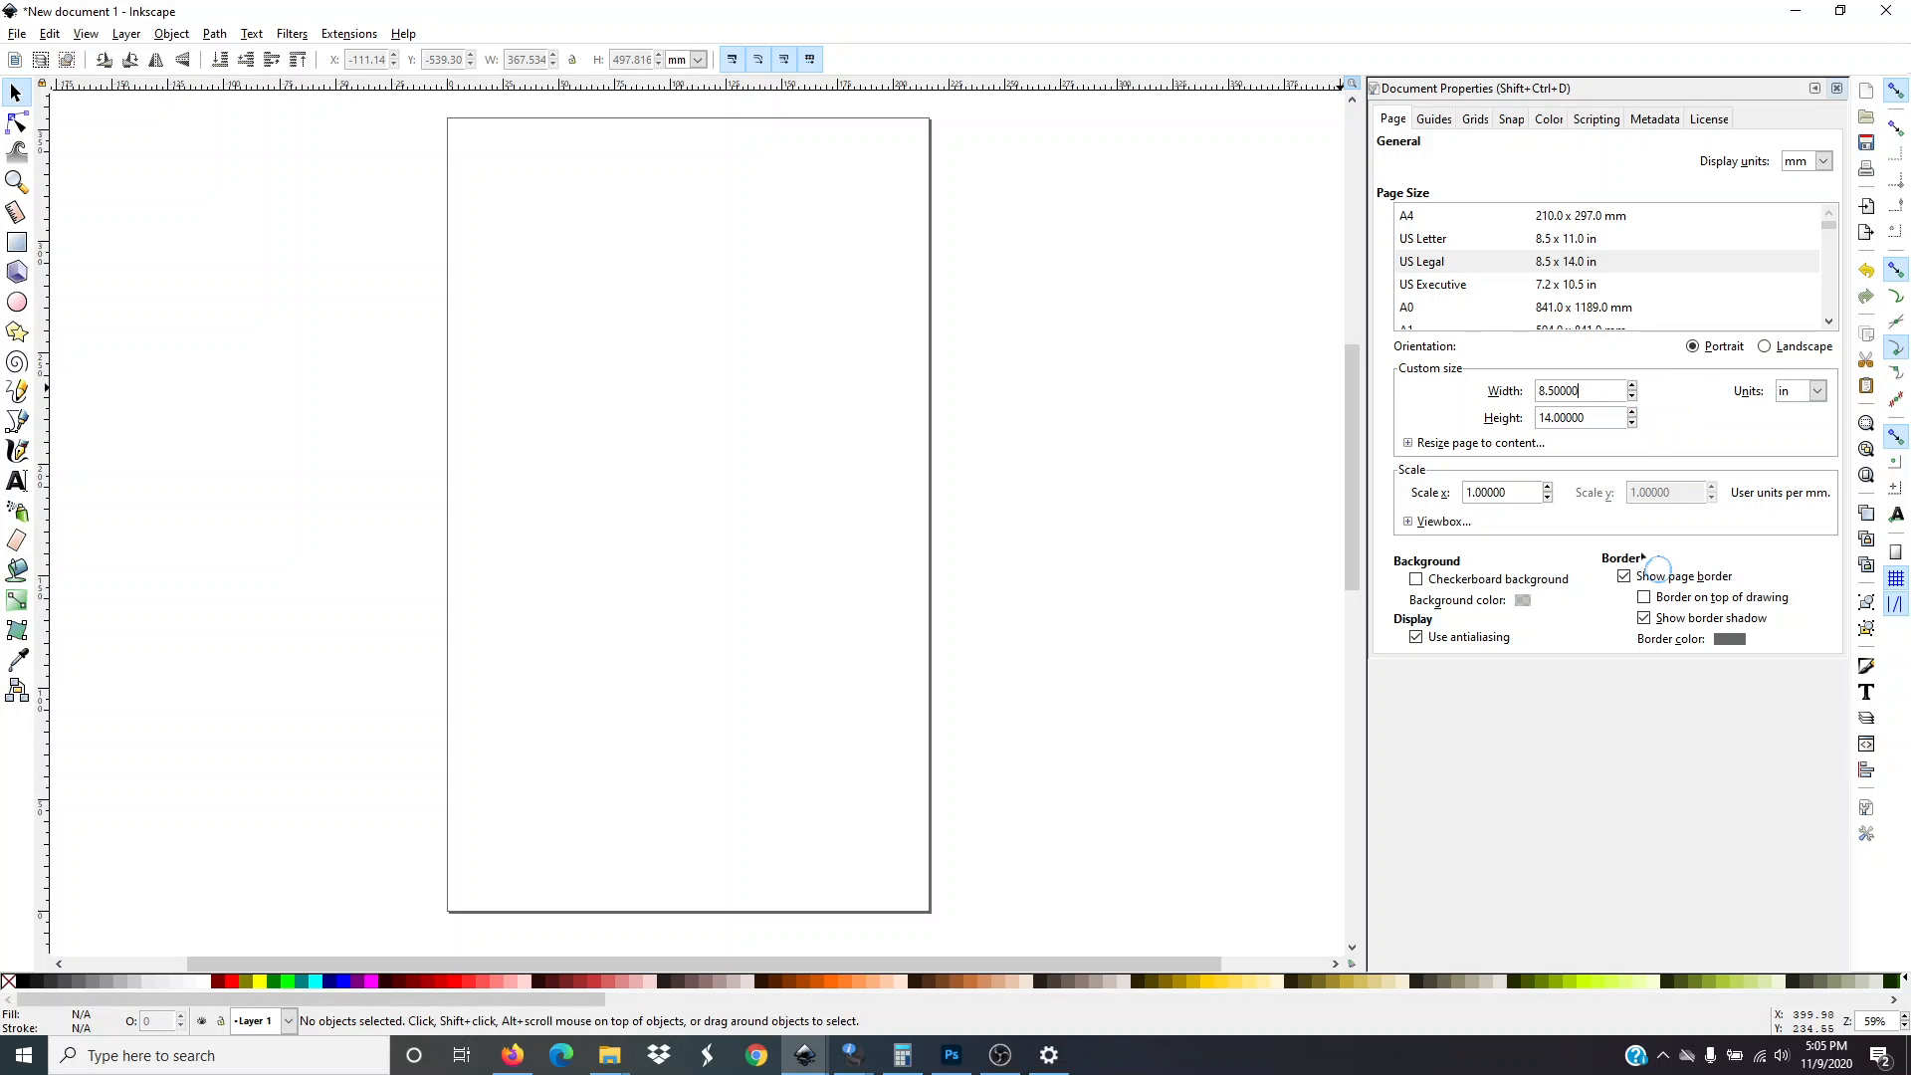
{"action": "key", "text": "BackSpace"}
{"action": "key", "text": "BackSpace"}
{"action": "key", "text": "BackSpace"}
{"action": "key", "text": "BackSpace"}
{"action": "key", "text": "BackSpace"}
{"action": "key", "text": "BackSpace"}
{"action": "key", "text": "BackSpace"}
{"action": "type", "text": "0.90"}
Set the page height to 16.90 in
{"action": "left_click", "coordinate": [1600, 420]}
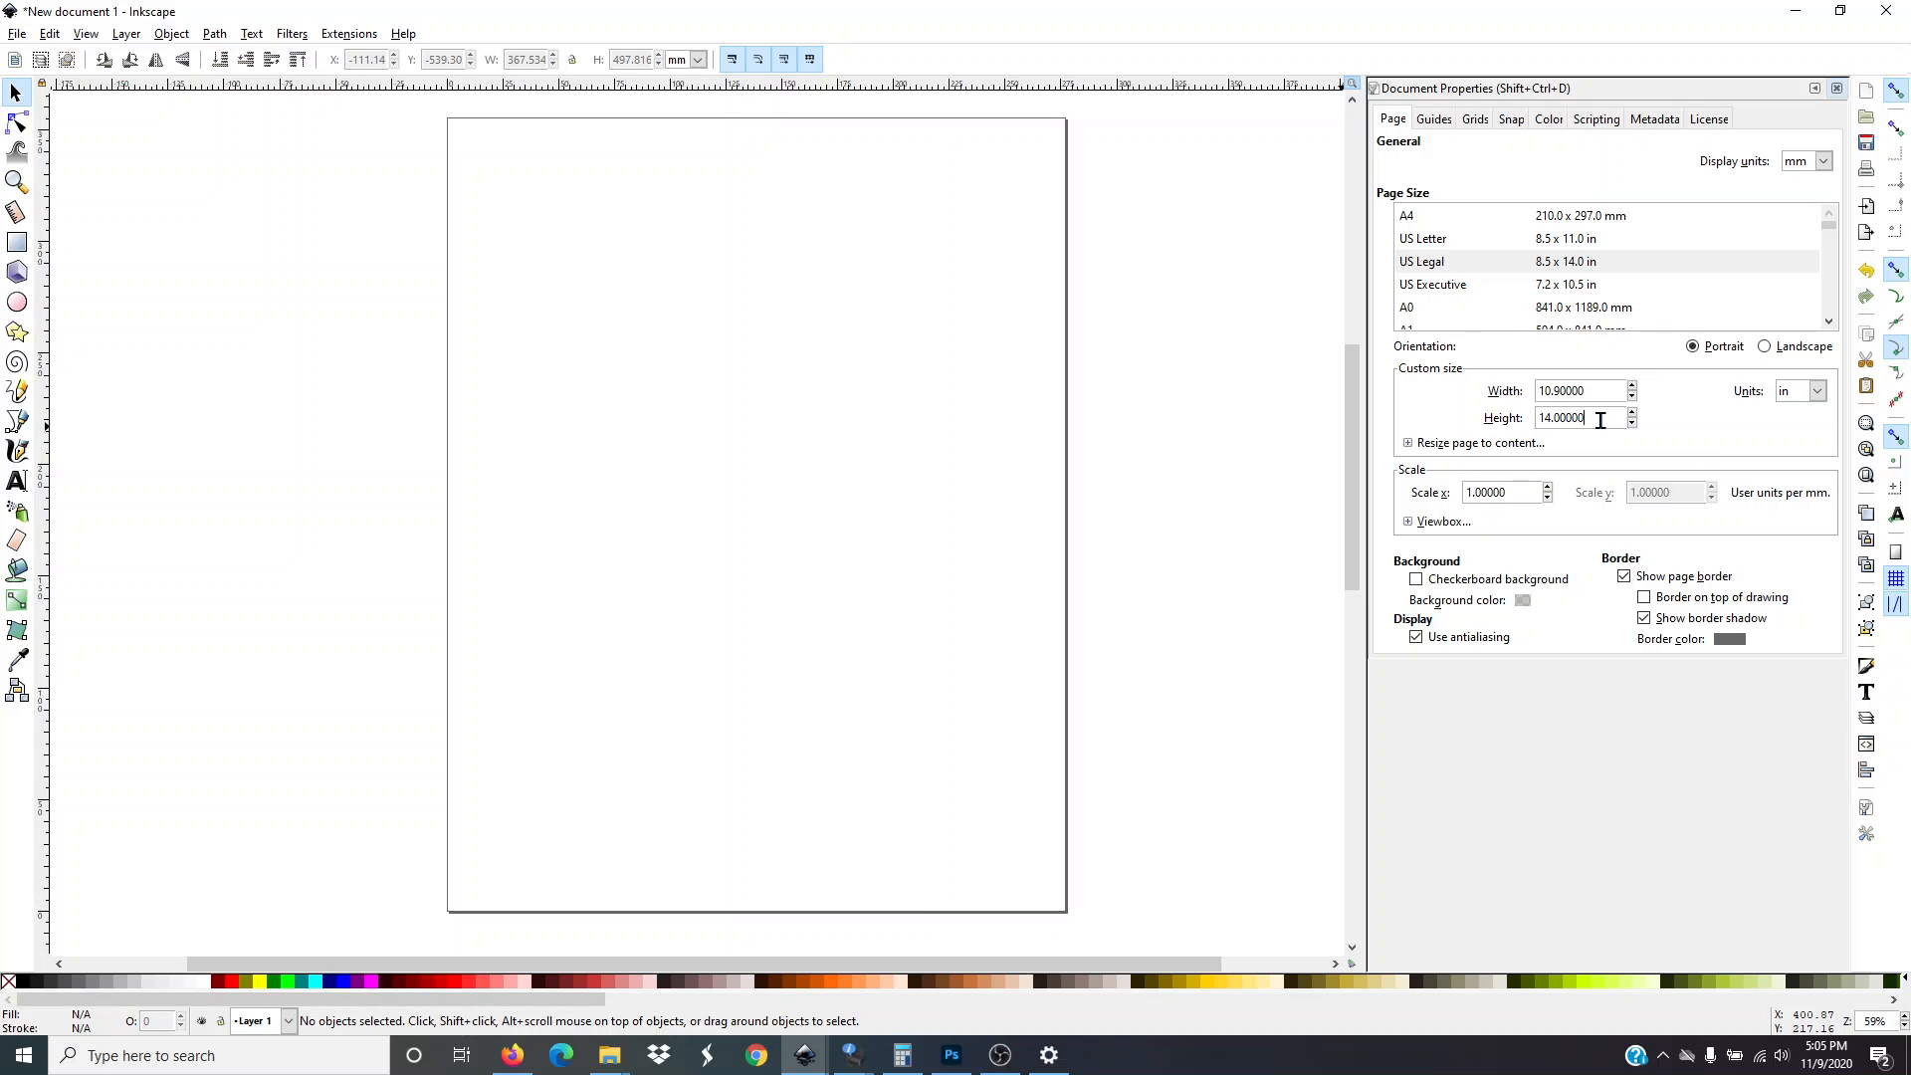
{"action": "key", "text": "BackSpace"}
{"action": "key", "text": "BackSpace"}
{"action": "key", "text": "BackSpace"}
{"action": "key", "text": "BackSpace"}
{"action": "key", "text": "BackSpace"}
{"action": "key", "text": "BackSpace"}
{"action": "key", "text": "BackSpace"}
{"action": "key", "text": "BackSpace"}
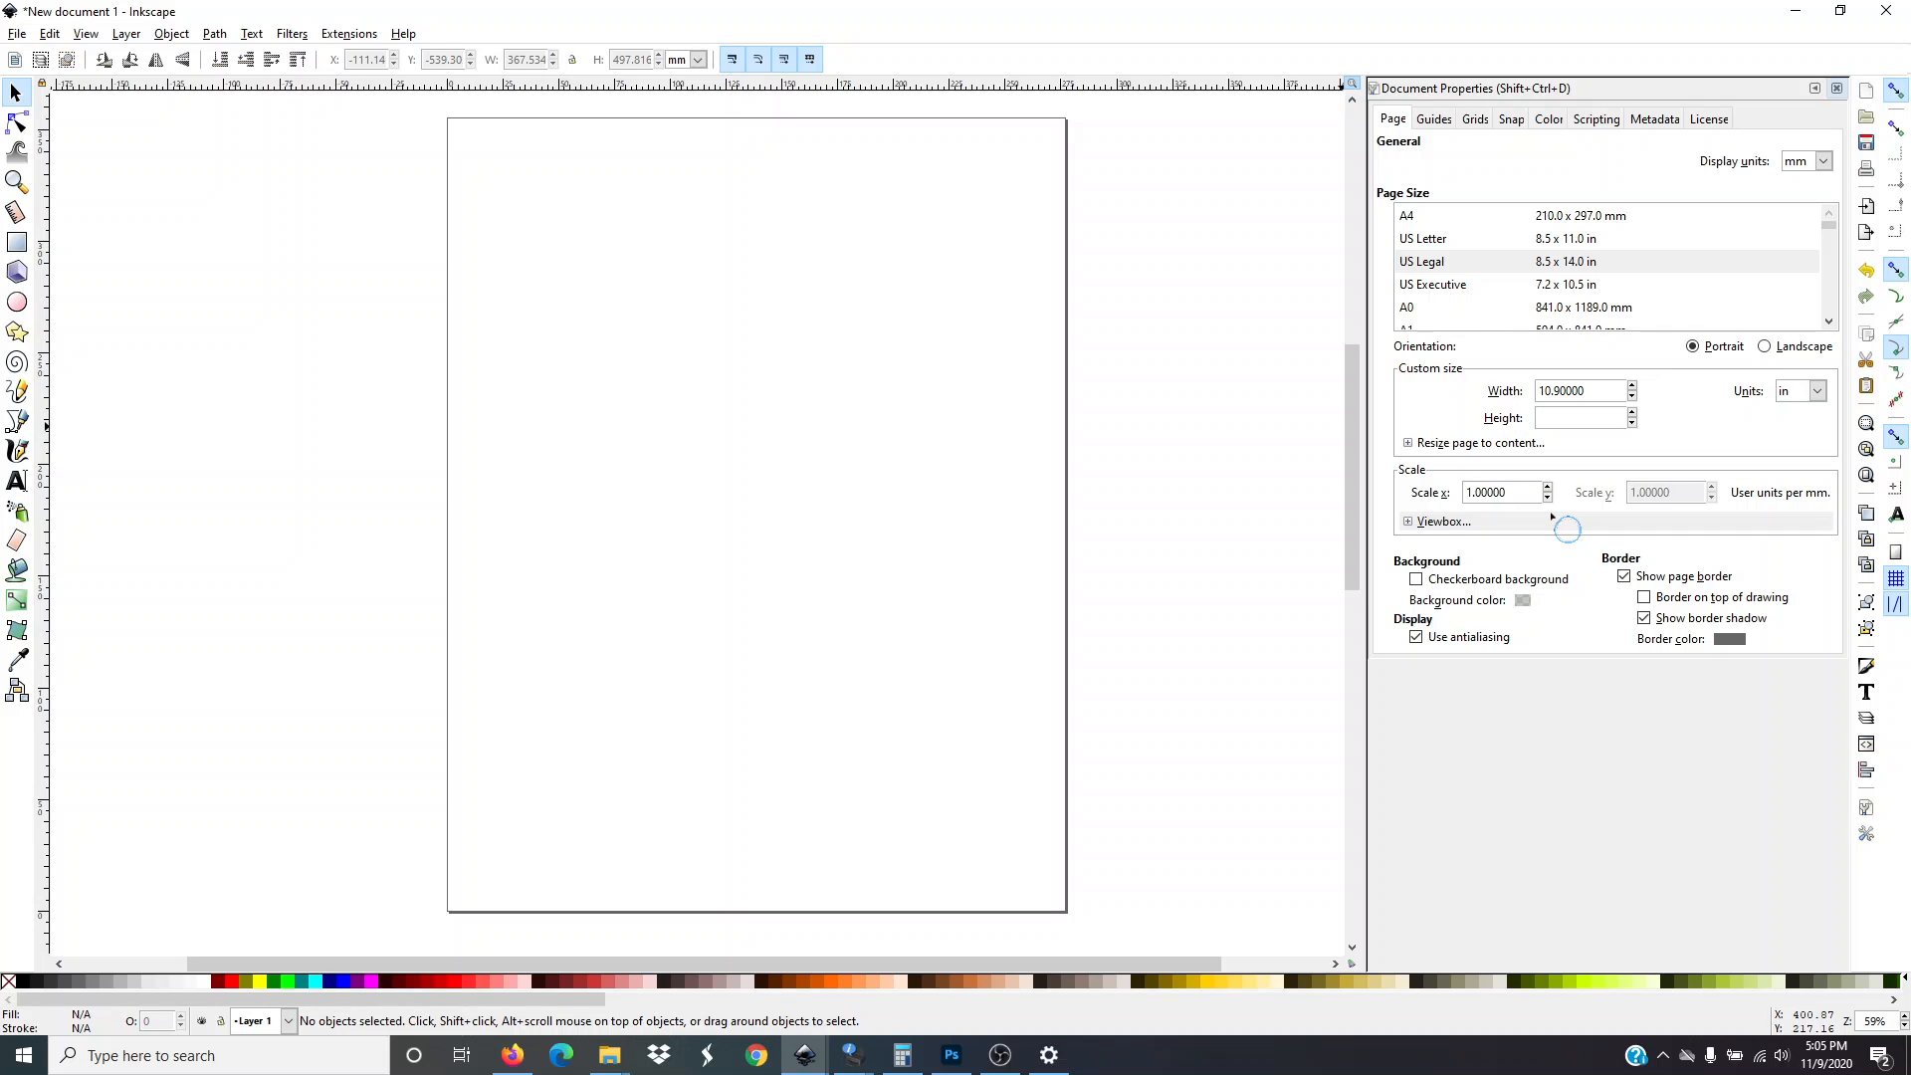
{"action": "type", "text": "16.90"}
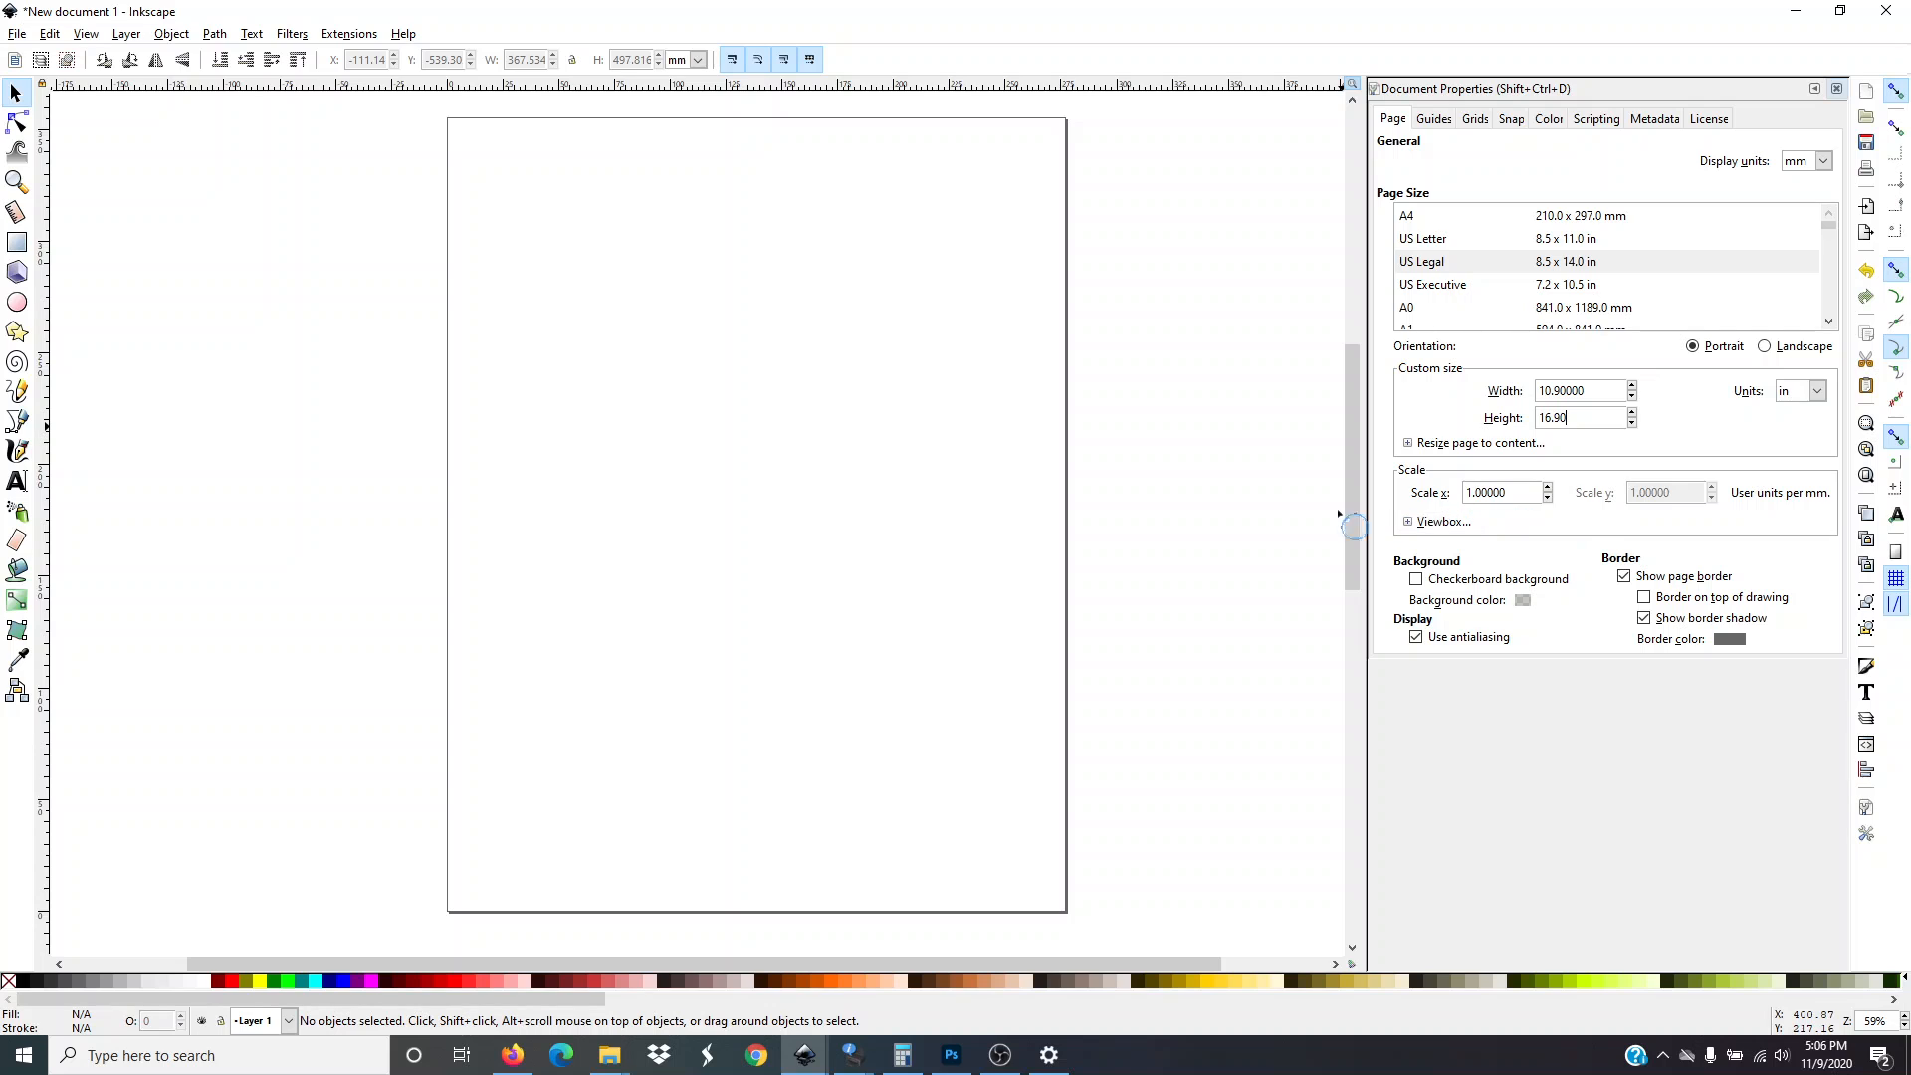
{"action": "key", "text": "Return"}
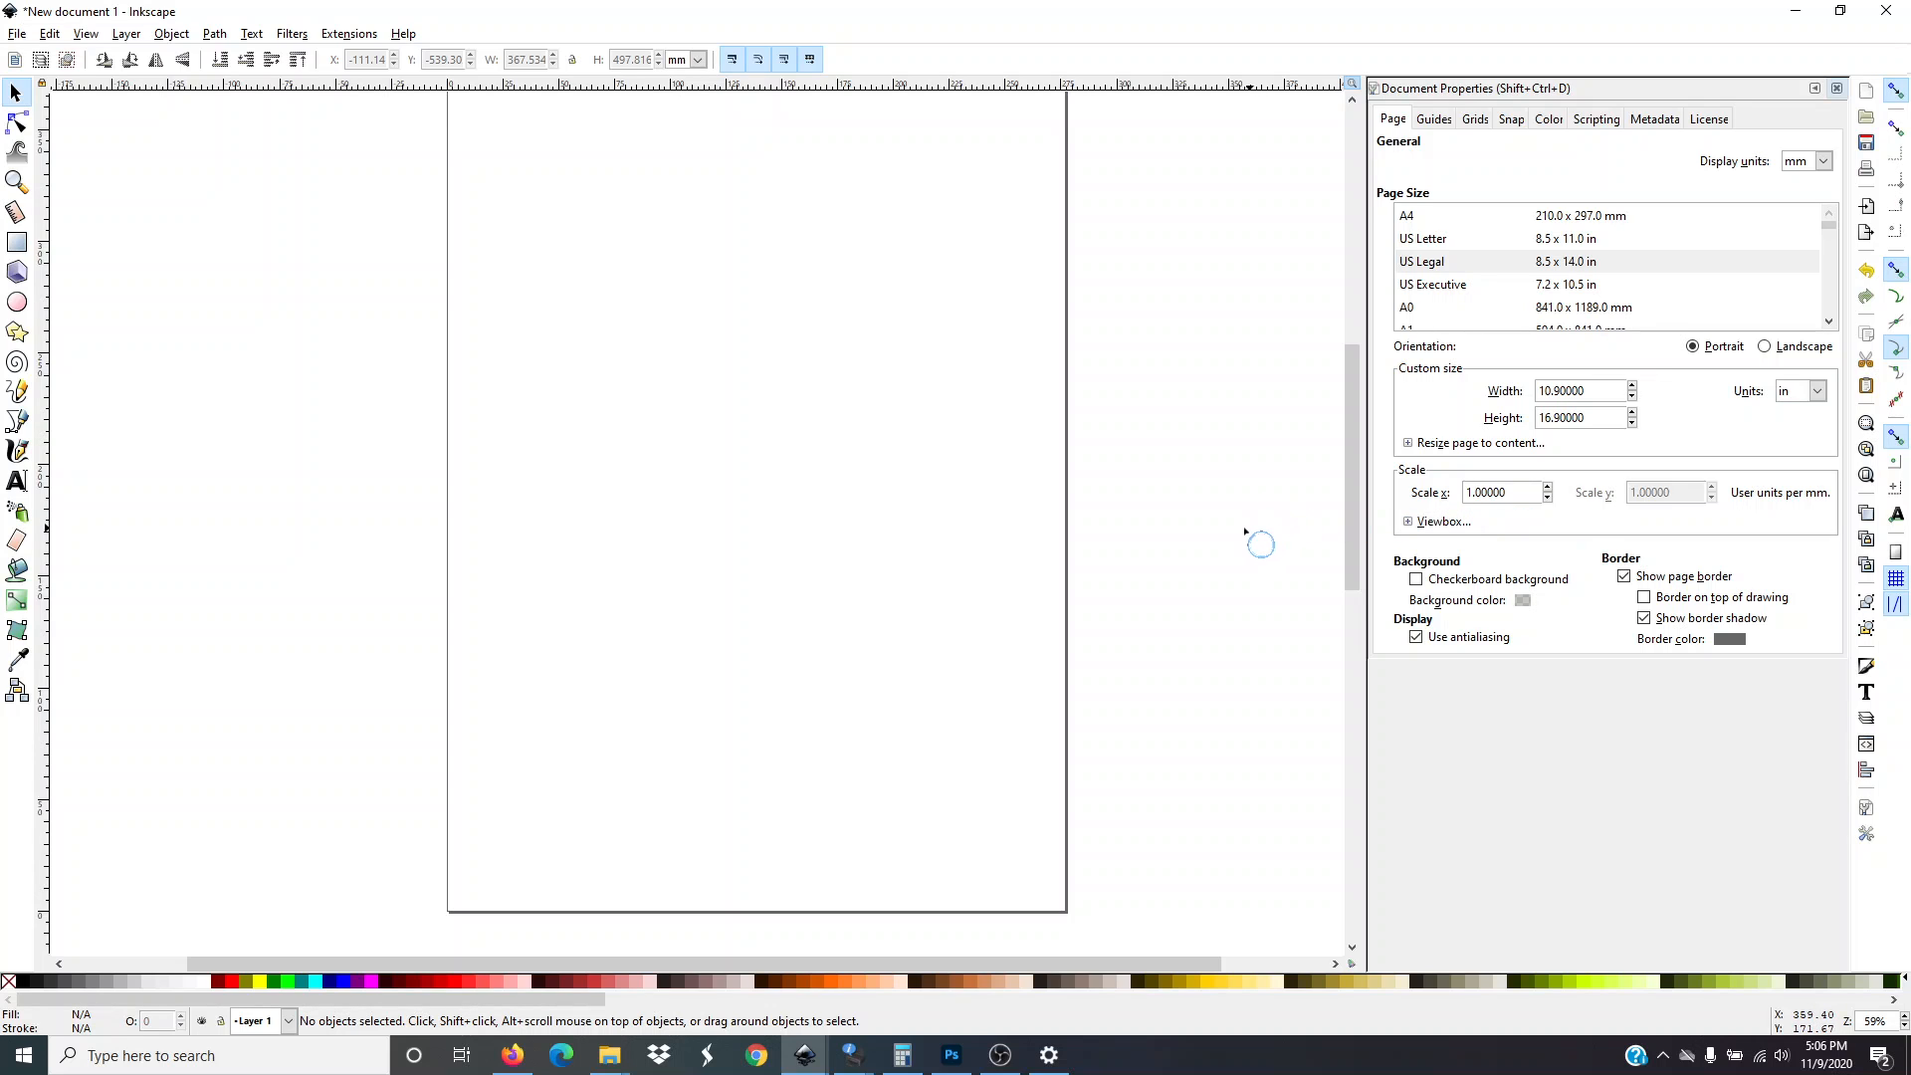
Move the galaxy banner image off to the left, away from the page
{"action": "scroll", "coordinate": [1244, 538], "scroll_direction": "down", "scroll_amount": 1}
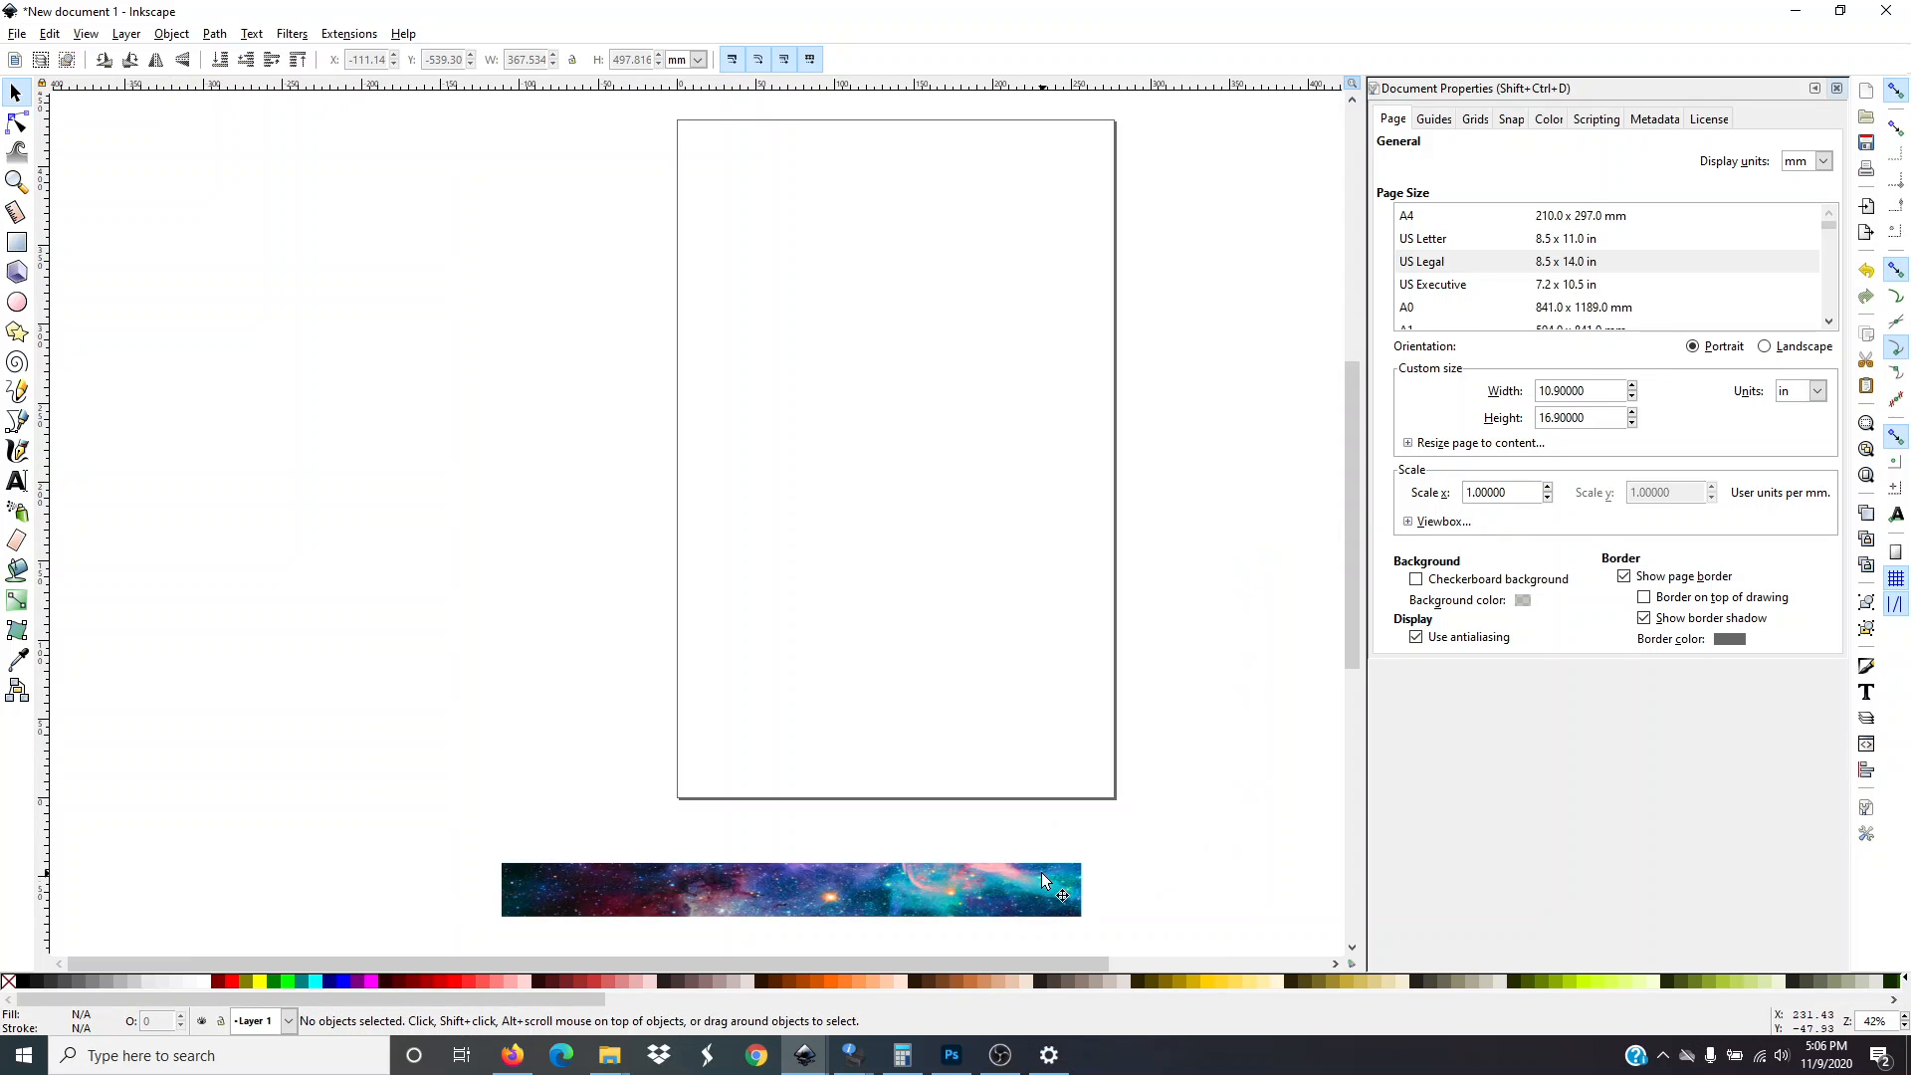
{"action": "left_click_drag", "start_coordinate": [1066, 902], "coordinate": [55, 787]}
{"action": "left_click_drag", "start_coordinate": [1015, 967], "coordinate": [1190, 966]}
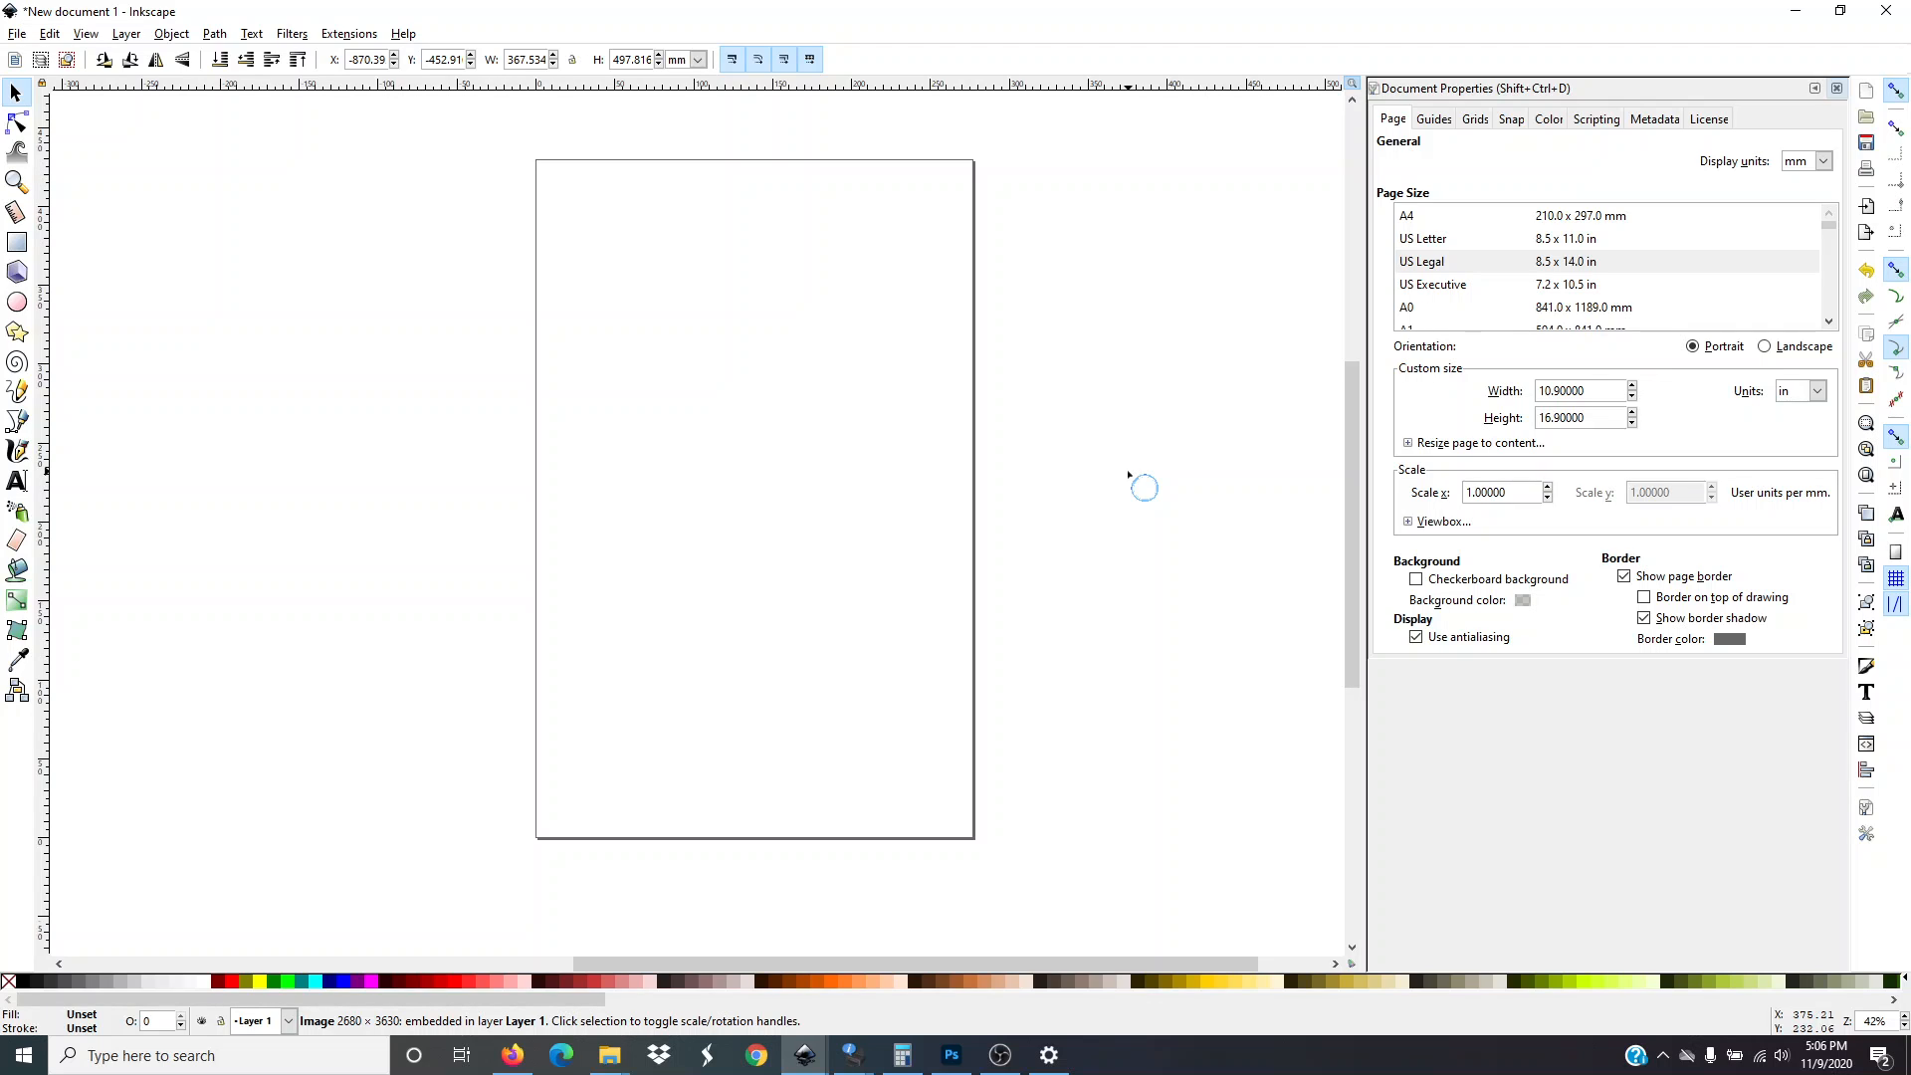
Set the page width to 12.90 in
{"action": "left_click", "coordinate": [1609, 391]}
{"action": "key", "text": "BackSpace"}
{"action": "key", "text": "BackSpace"}
{"action": "key", "text": "BackSpace"}
{"action": "key", "text": "BackSpace"}
{"action": "key", "text": "BackSpace"}
{"action": "key", "text": "BackSpace"}
{"action": "key", "text": "BackSpace"}
{"action": "key", "text": "BackSpace"}
{"action": "type", "text": "12.90"}
{"action": "key", "text": "Return"}
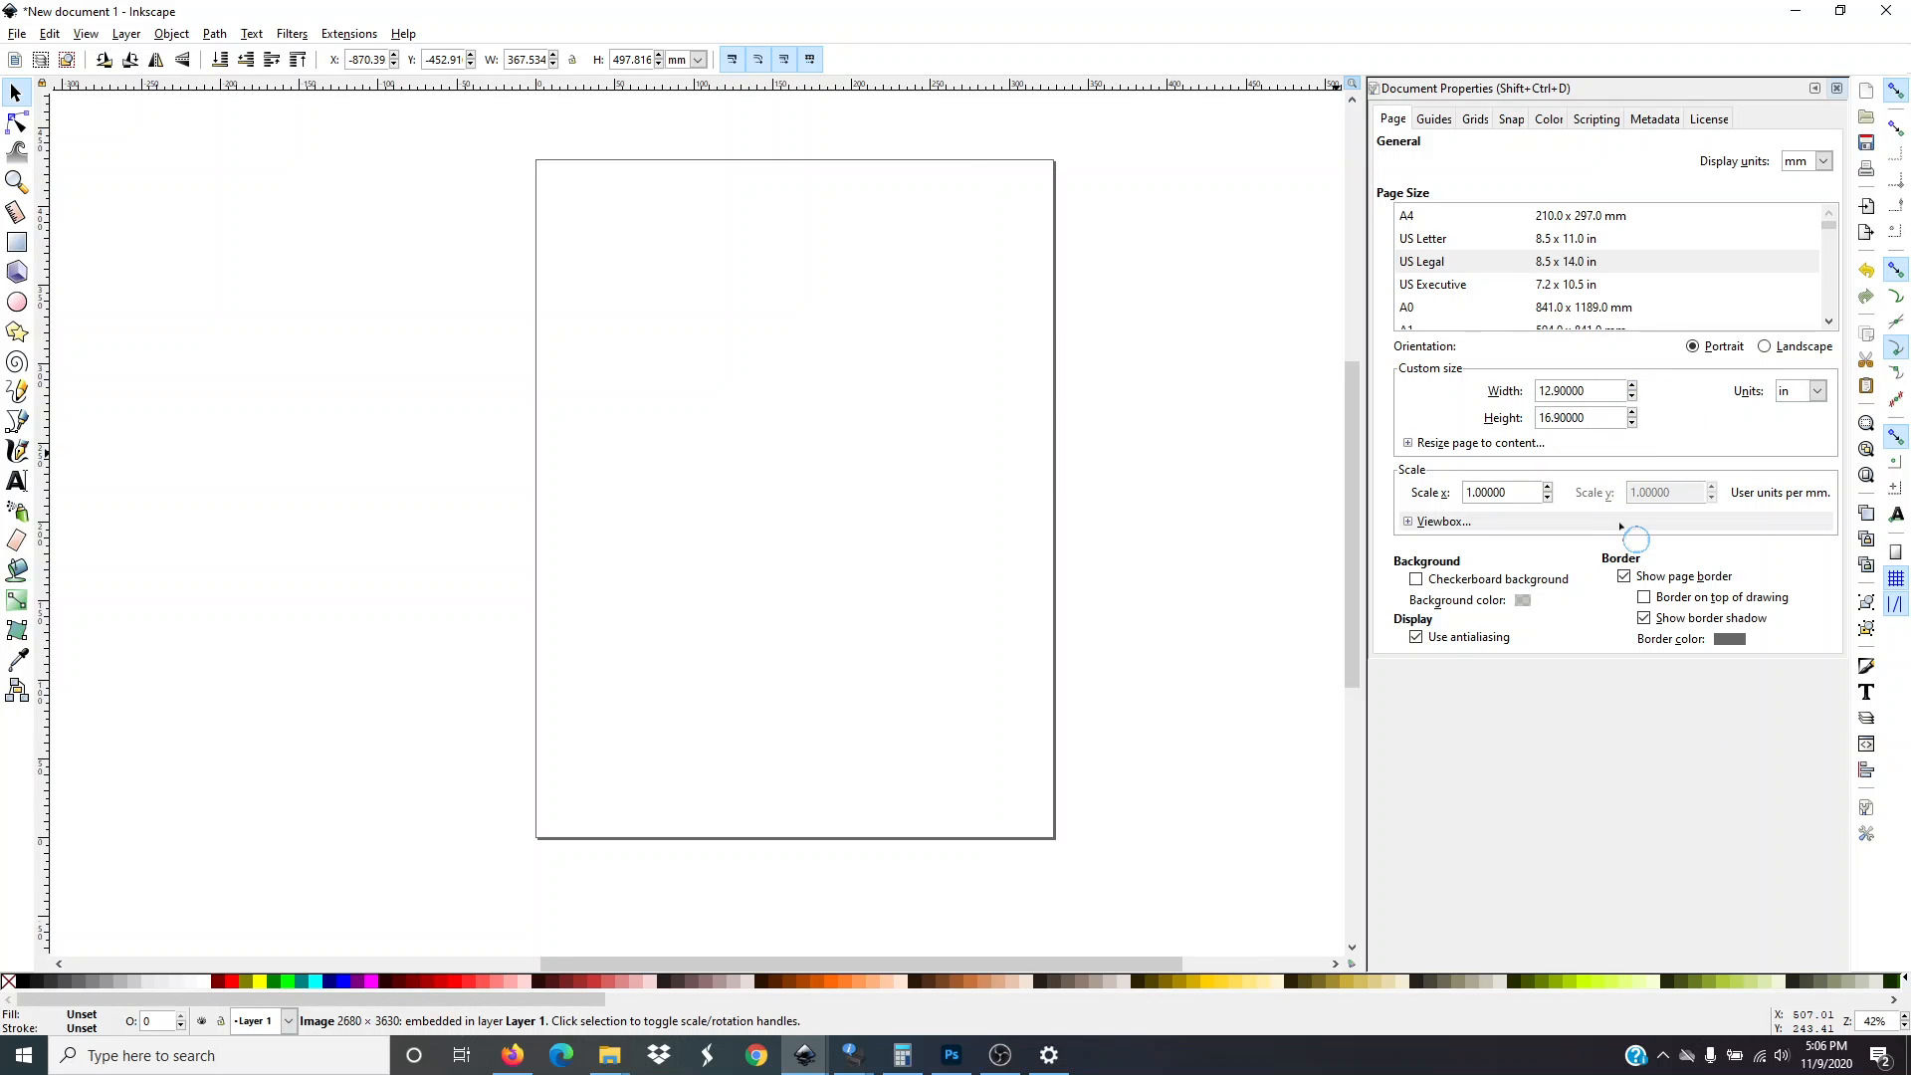
Set the page height to 18.90 in
{"action": "key", "text": "BackSpace"}
{"action": "key", "text": "BackSpace"}
{"action": "key", "text": "BackSpace"}
{"action": "key", "text": "BackSpace"}
{"action": "key", "text": "BackSpace"}
{"action": "key", "text": "BackSpace"}
{"action": "key", "text": "BackSpace"}
{"action": "key", "text": "BackSpace"}
{"action": "type", "text": "18.90"}
{"action": "key", "text": "Return"}
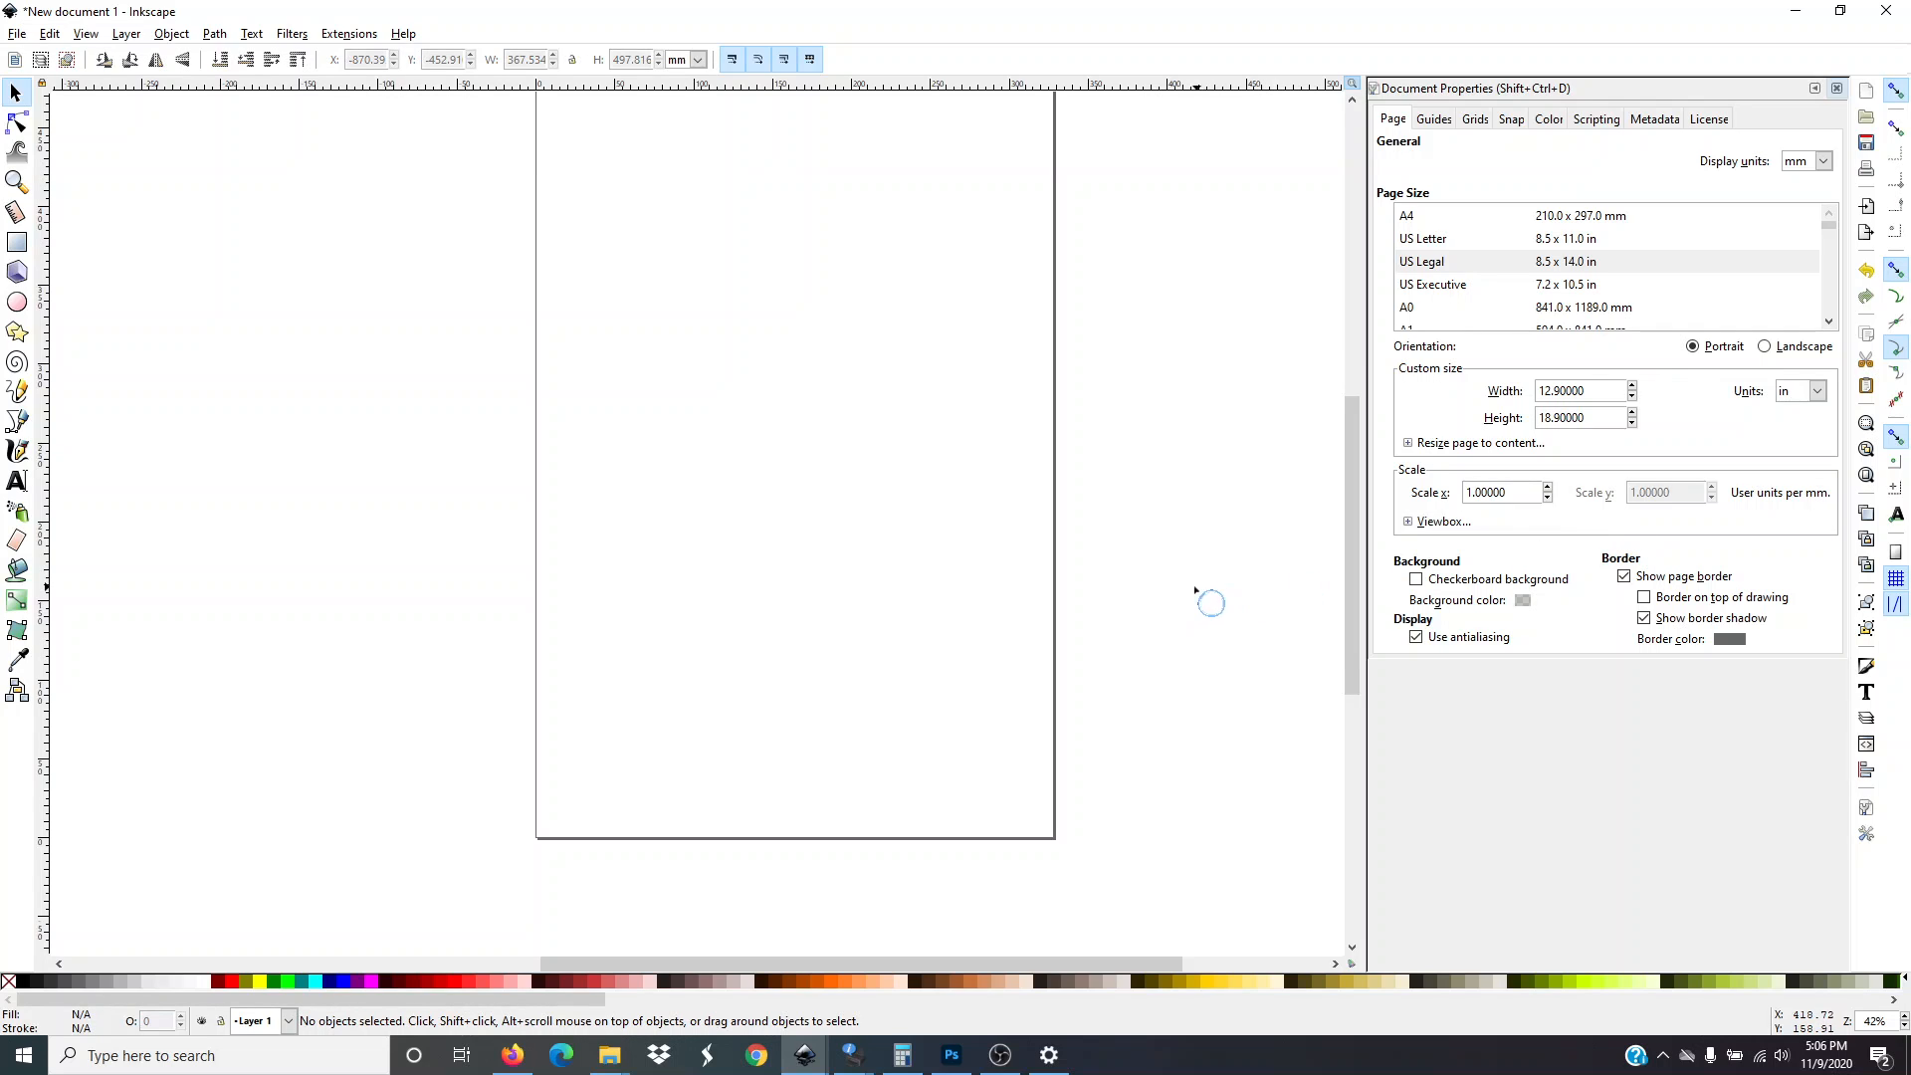
Switch the page orientation to Landscape and back to Portrait
{"action": "scroll", "coordinate": [1180, 592], "scroll_direction": "down", "scroll_amount": 1}
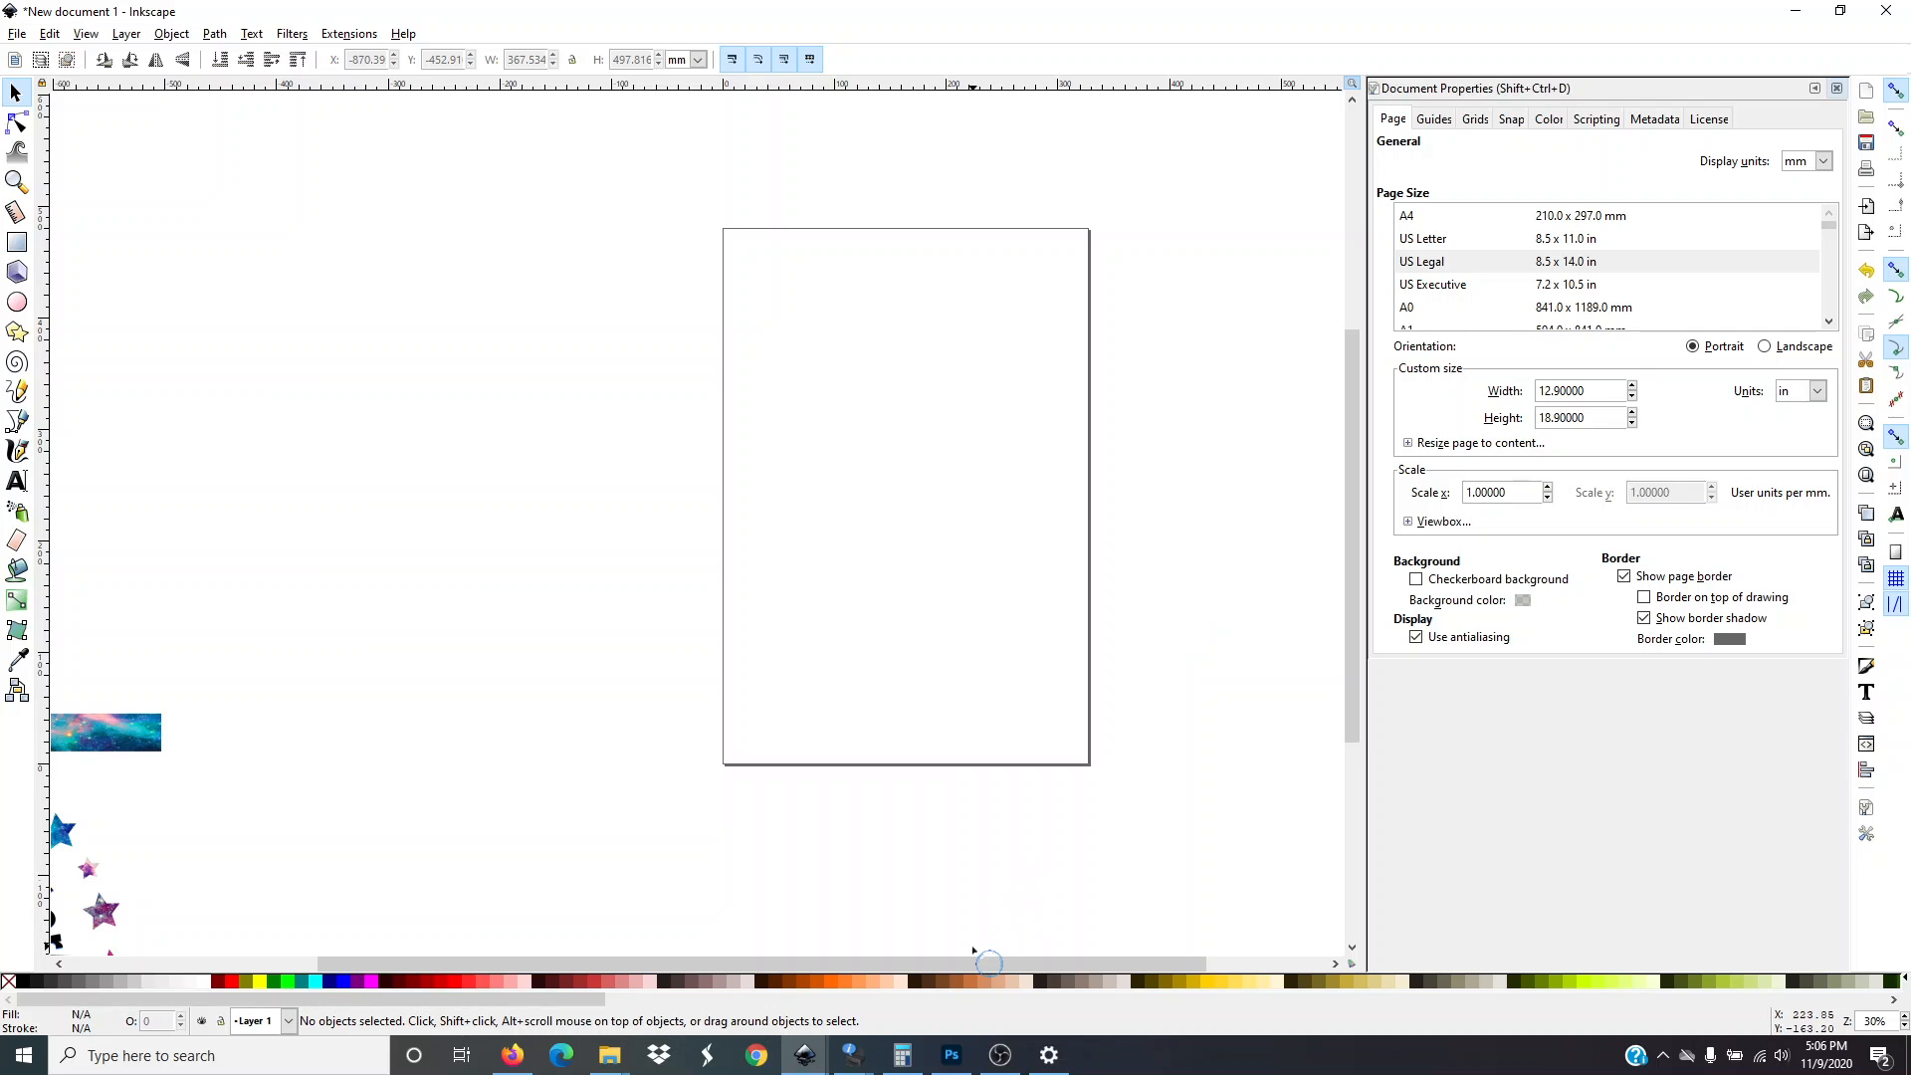
{"action": "left_click_drag", "start_coordinate": [974, 963], "coordinate": [1091, 963]}
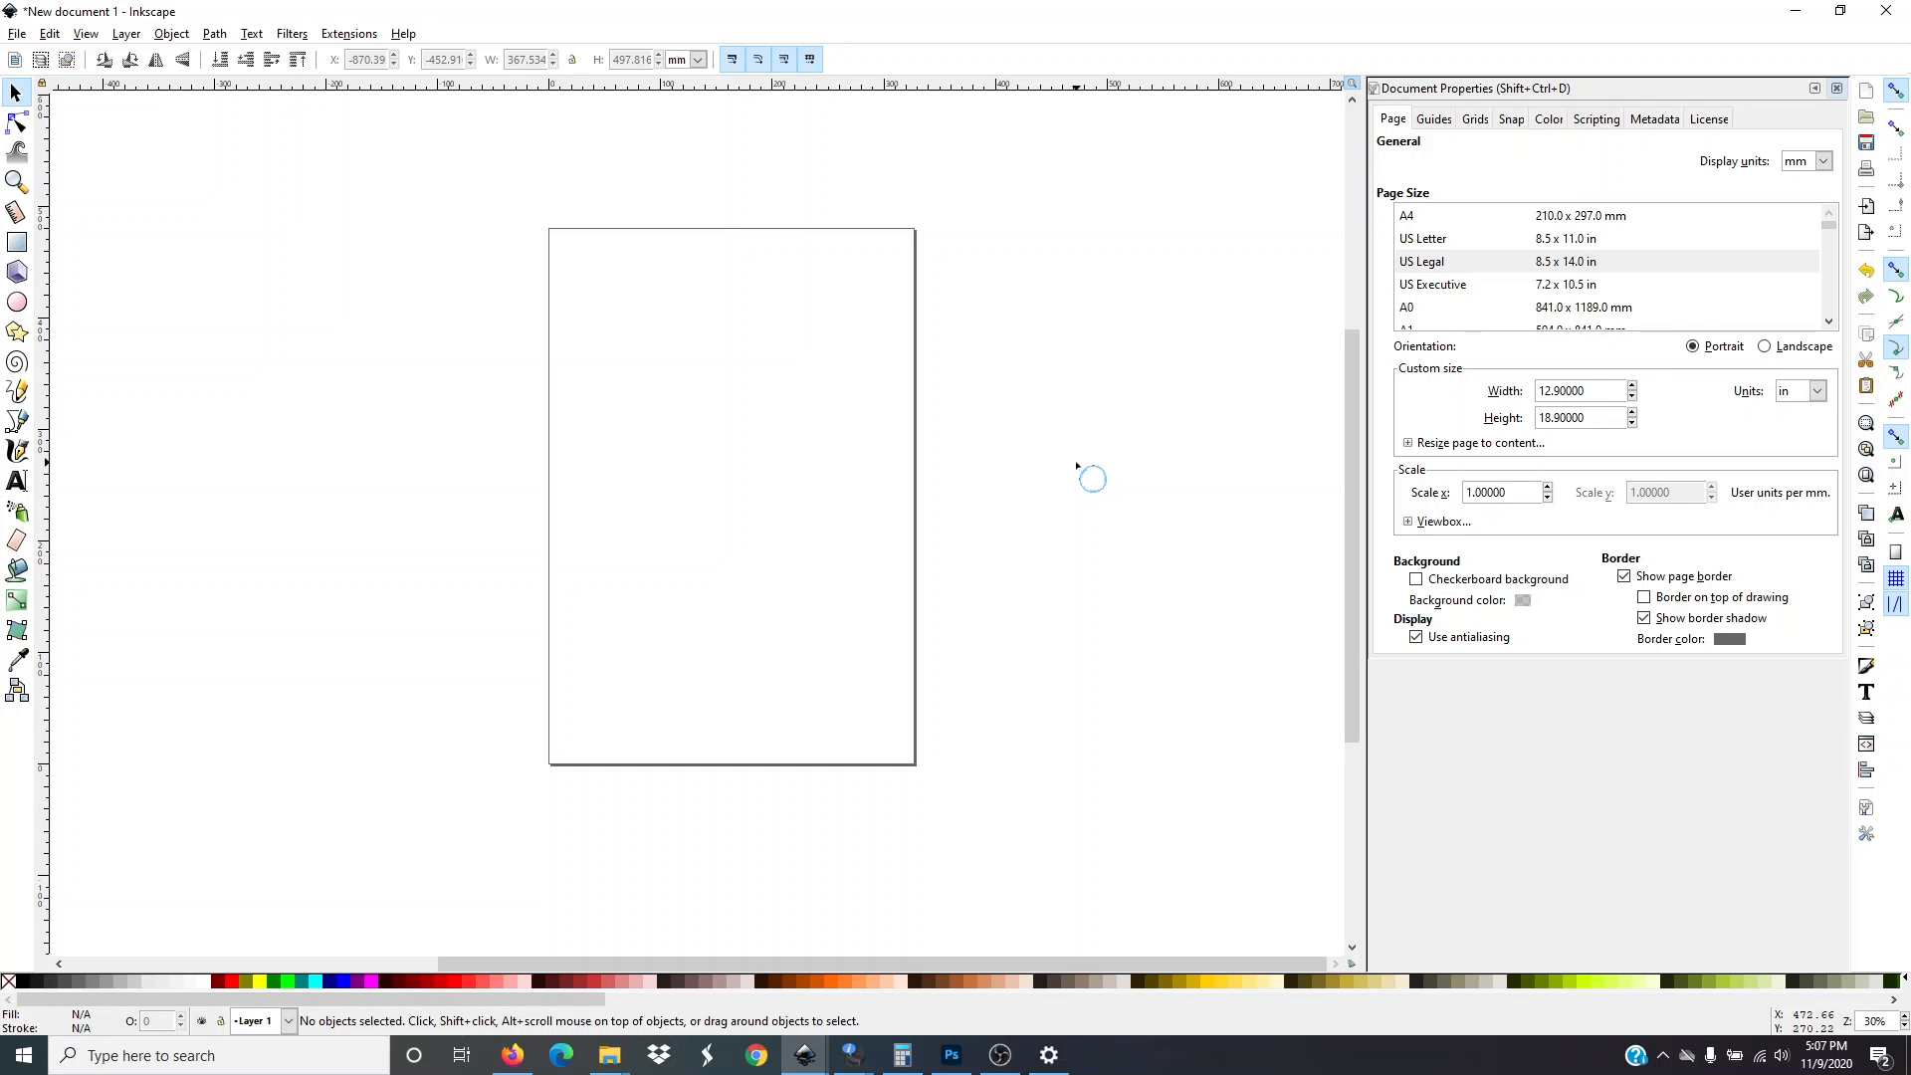
{"action": "scroll", "coordinate": [1219, 600], "scroll_direction": "up", "scroll_amount": 1}
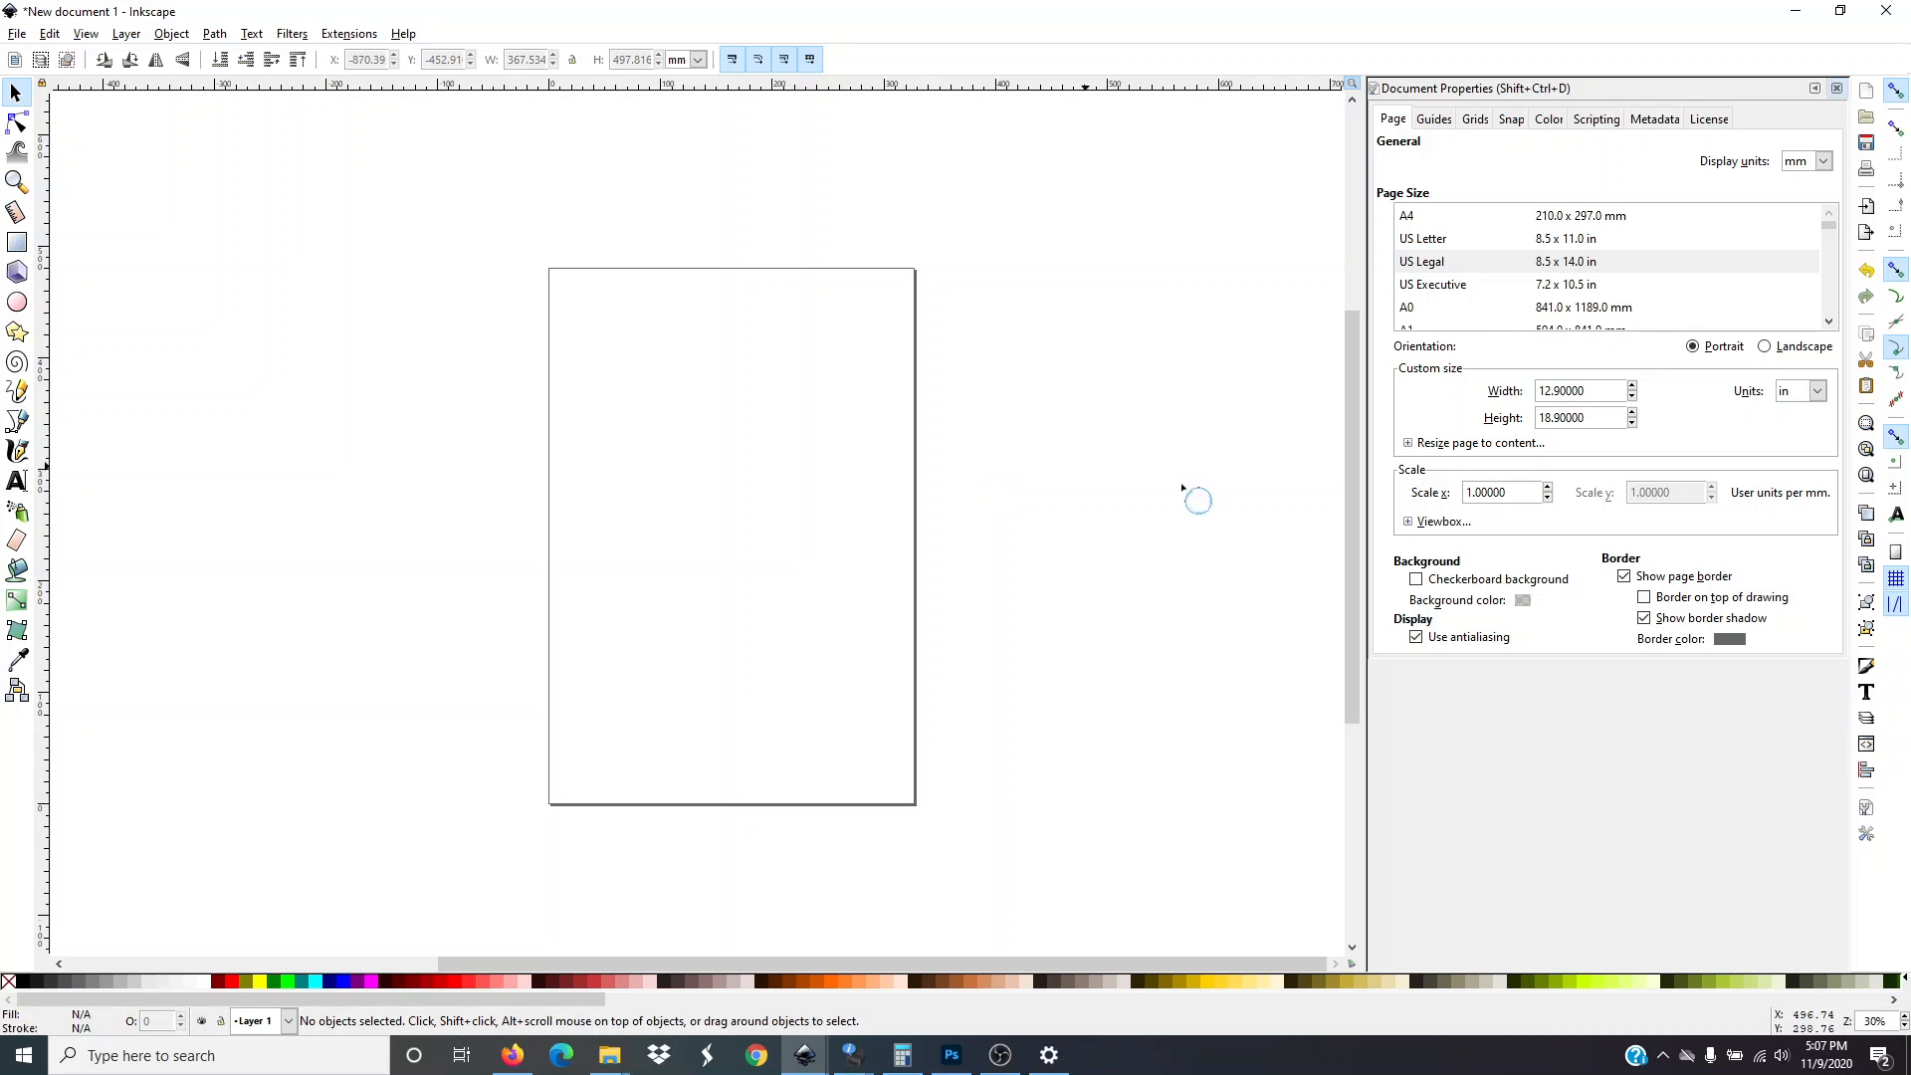
{"action": "left_click", "coordinate": [1774, 348]}
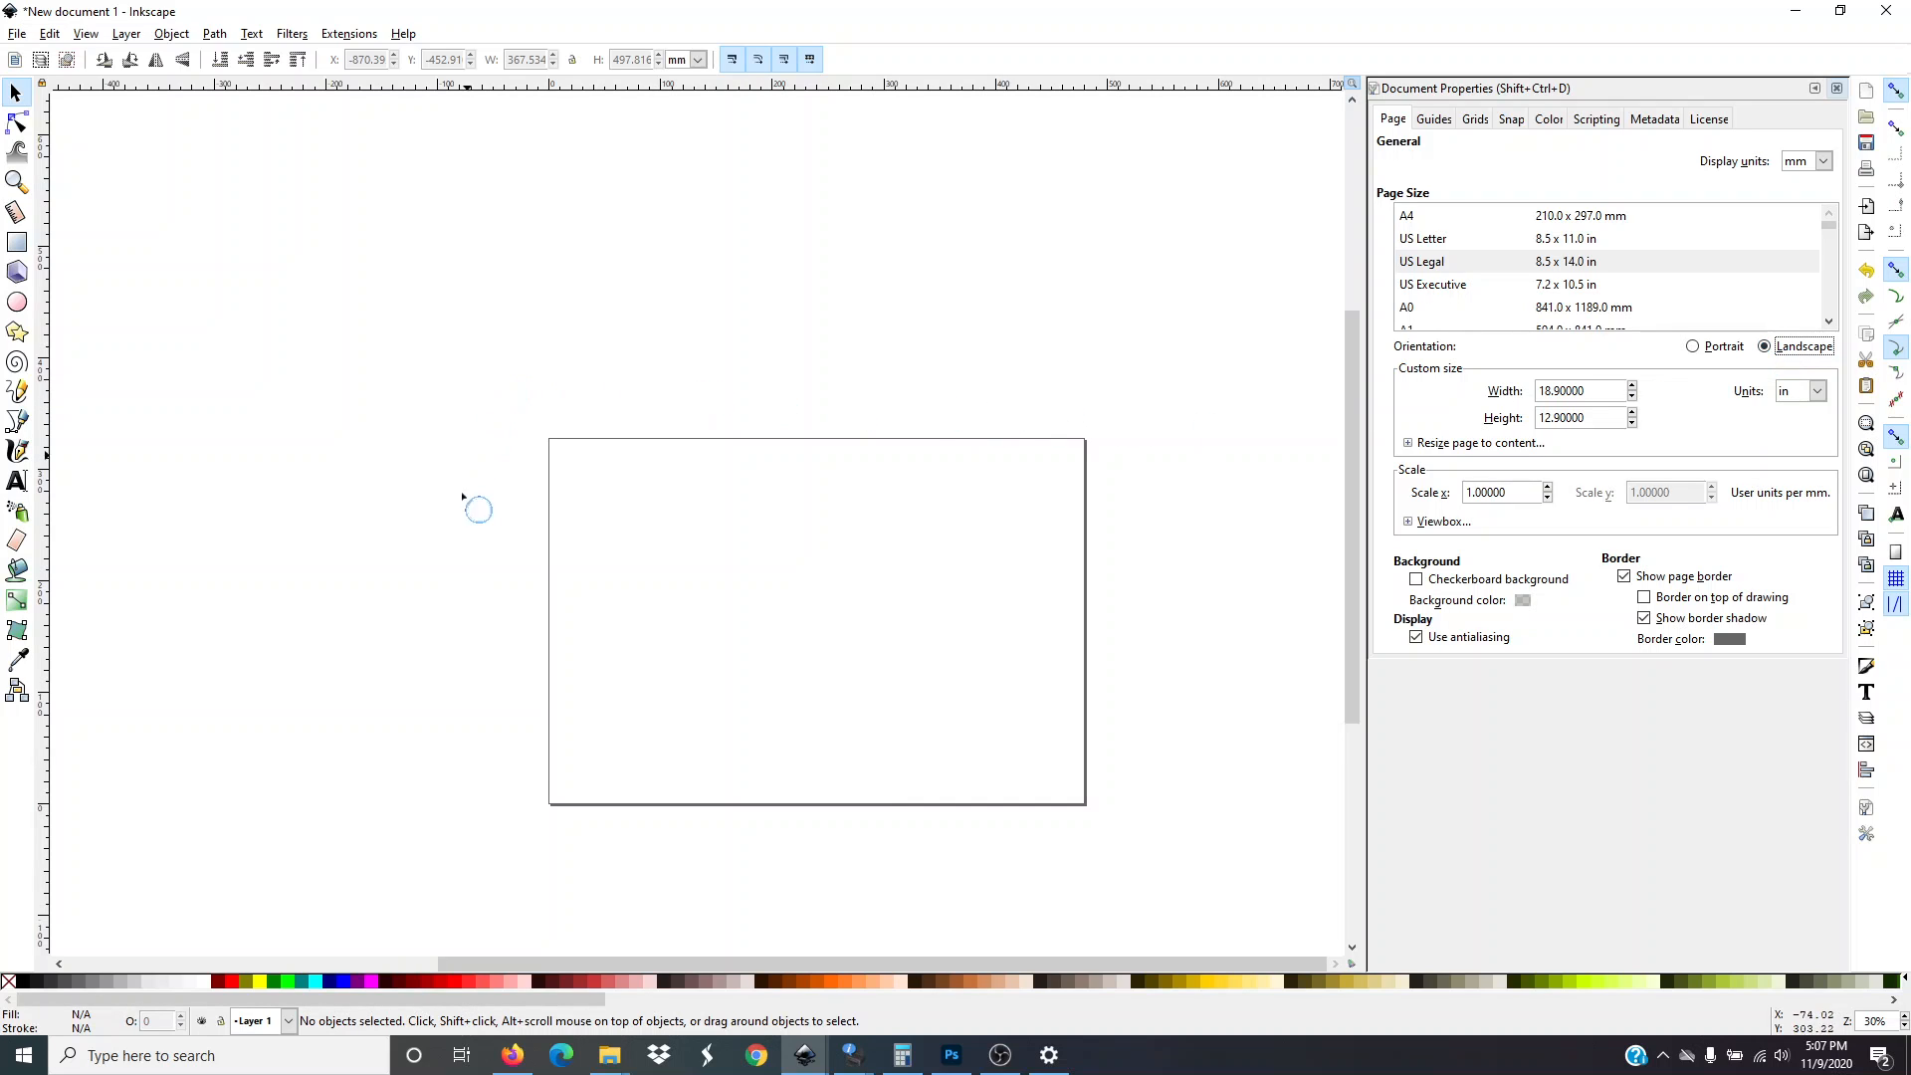
{"action": "scroll", "coordinate": [977, 513], "scroll_direction": "down", "scroll_amount": 1}
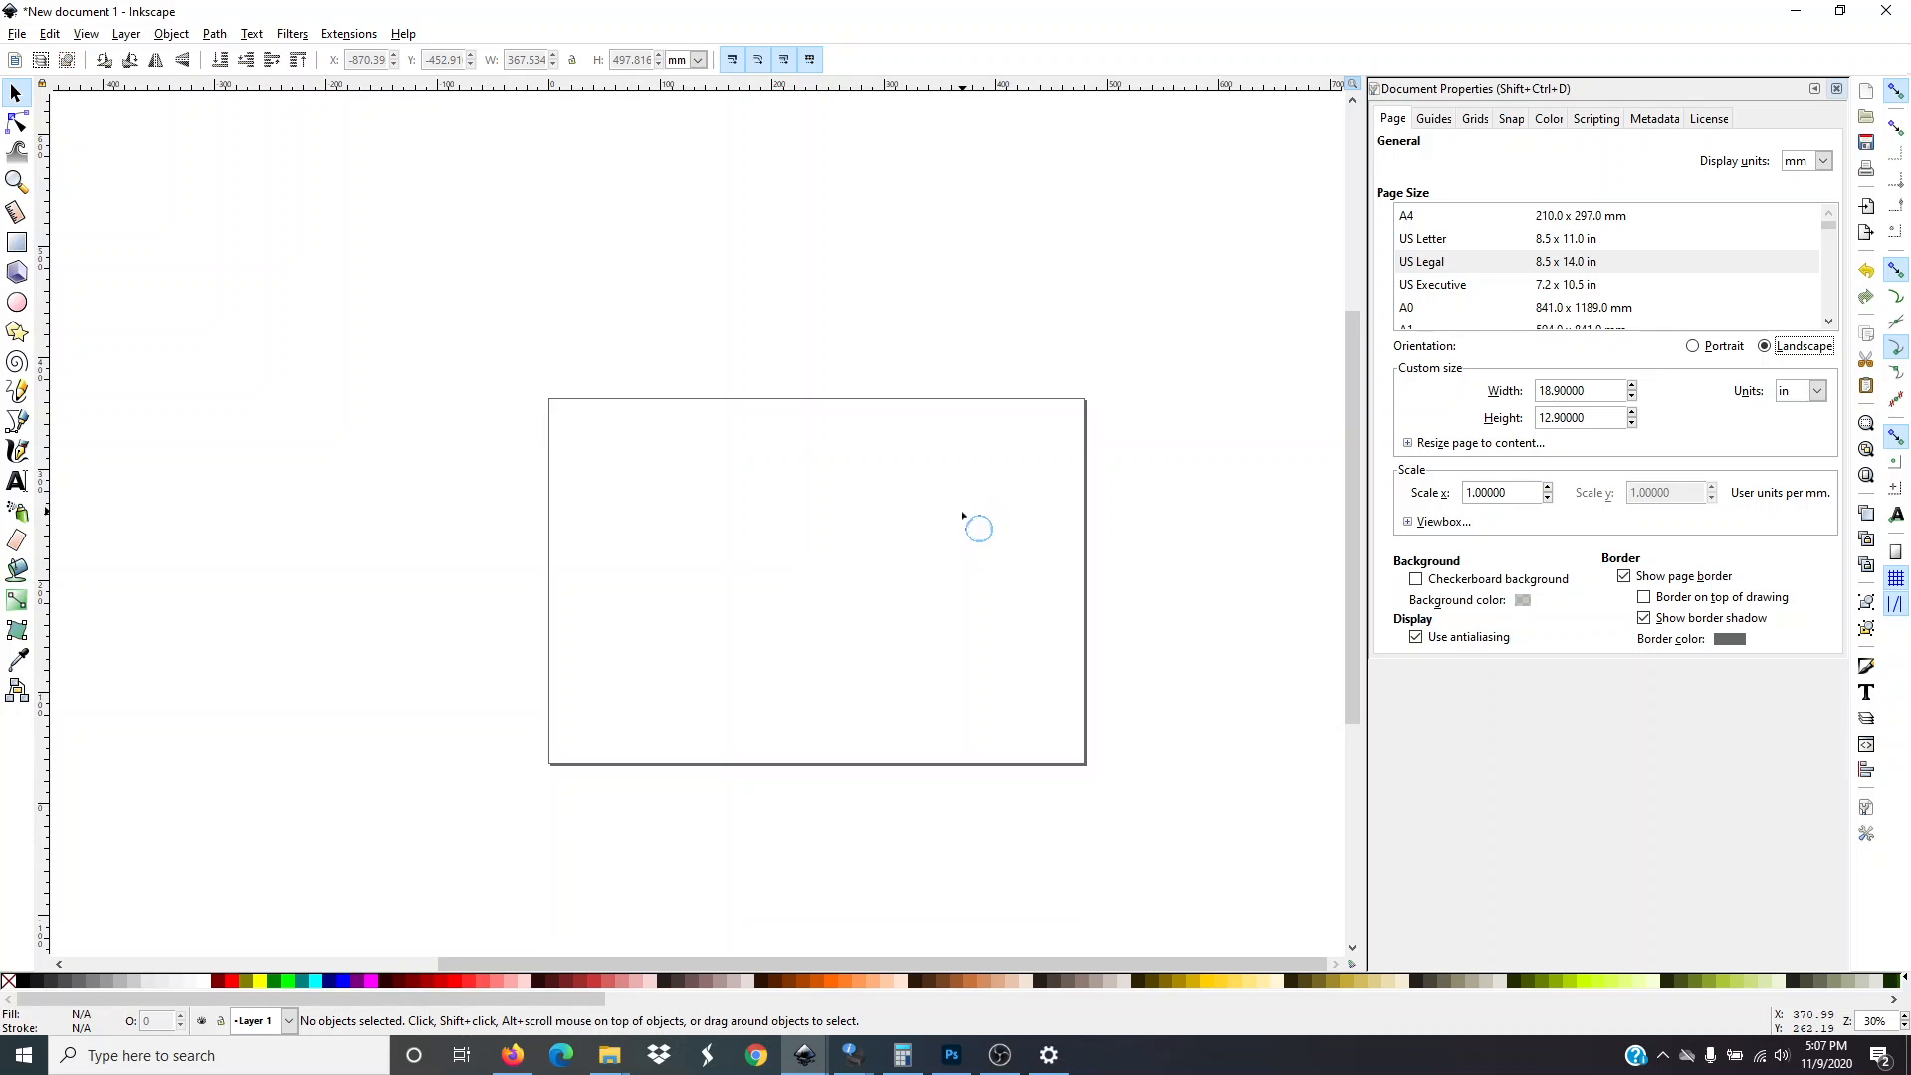
{"action": "left_click", "coordinate": [1693, 347]}
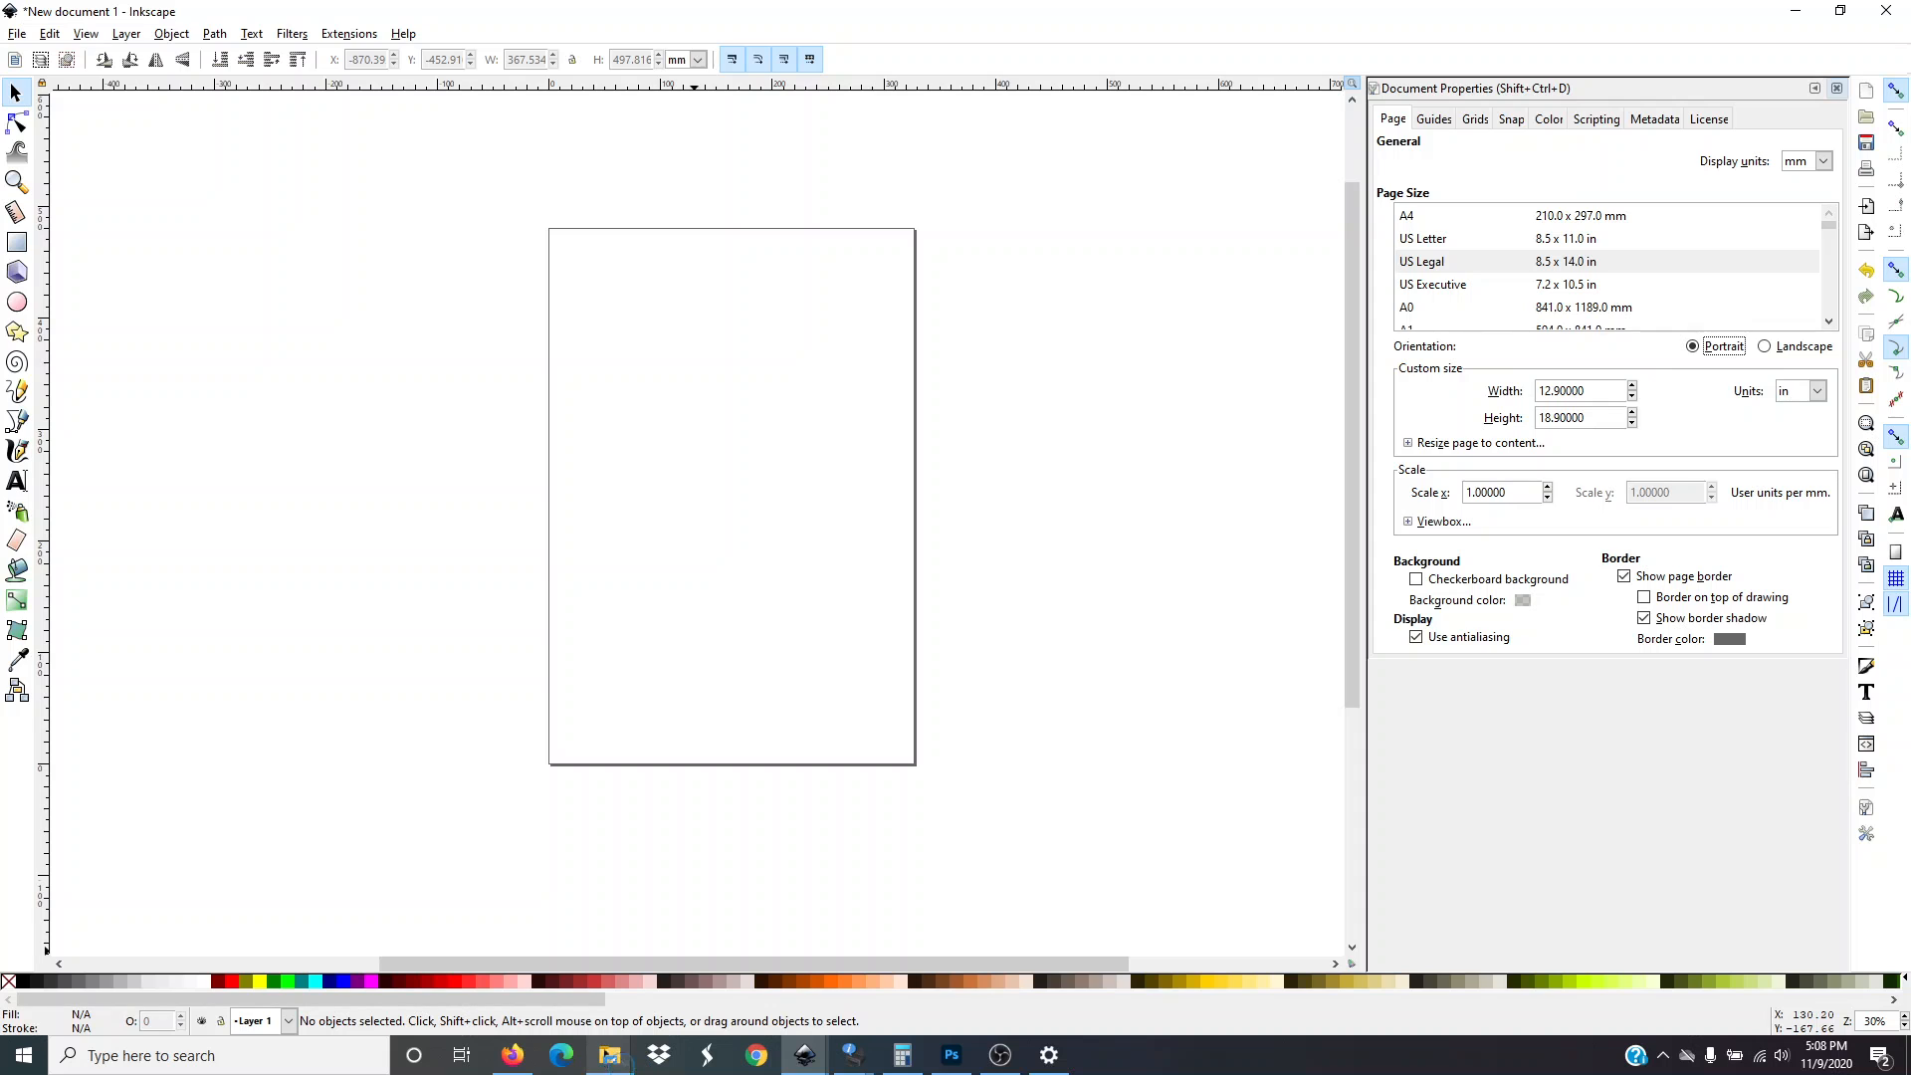
Search the Desktop for "truck" and drag the "we woof you a merry christmas truck with dogs" image onto the canvas
{"action": "mouse_move", "coordinate": [615, 1064]}
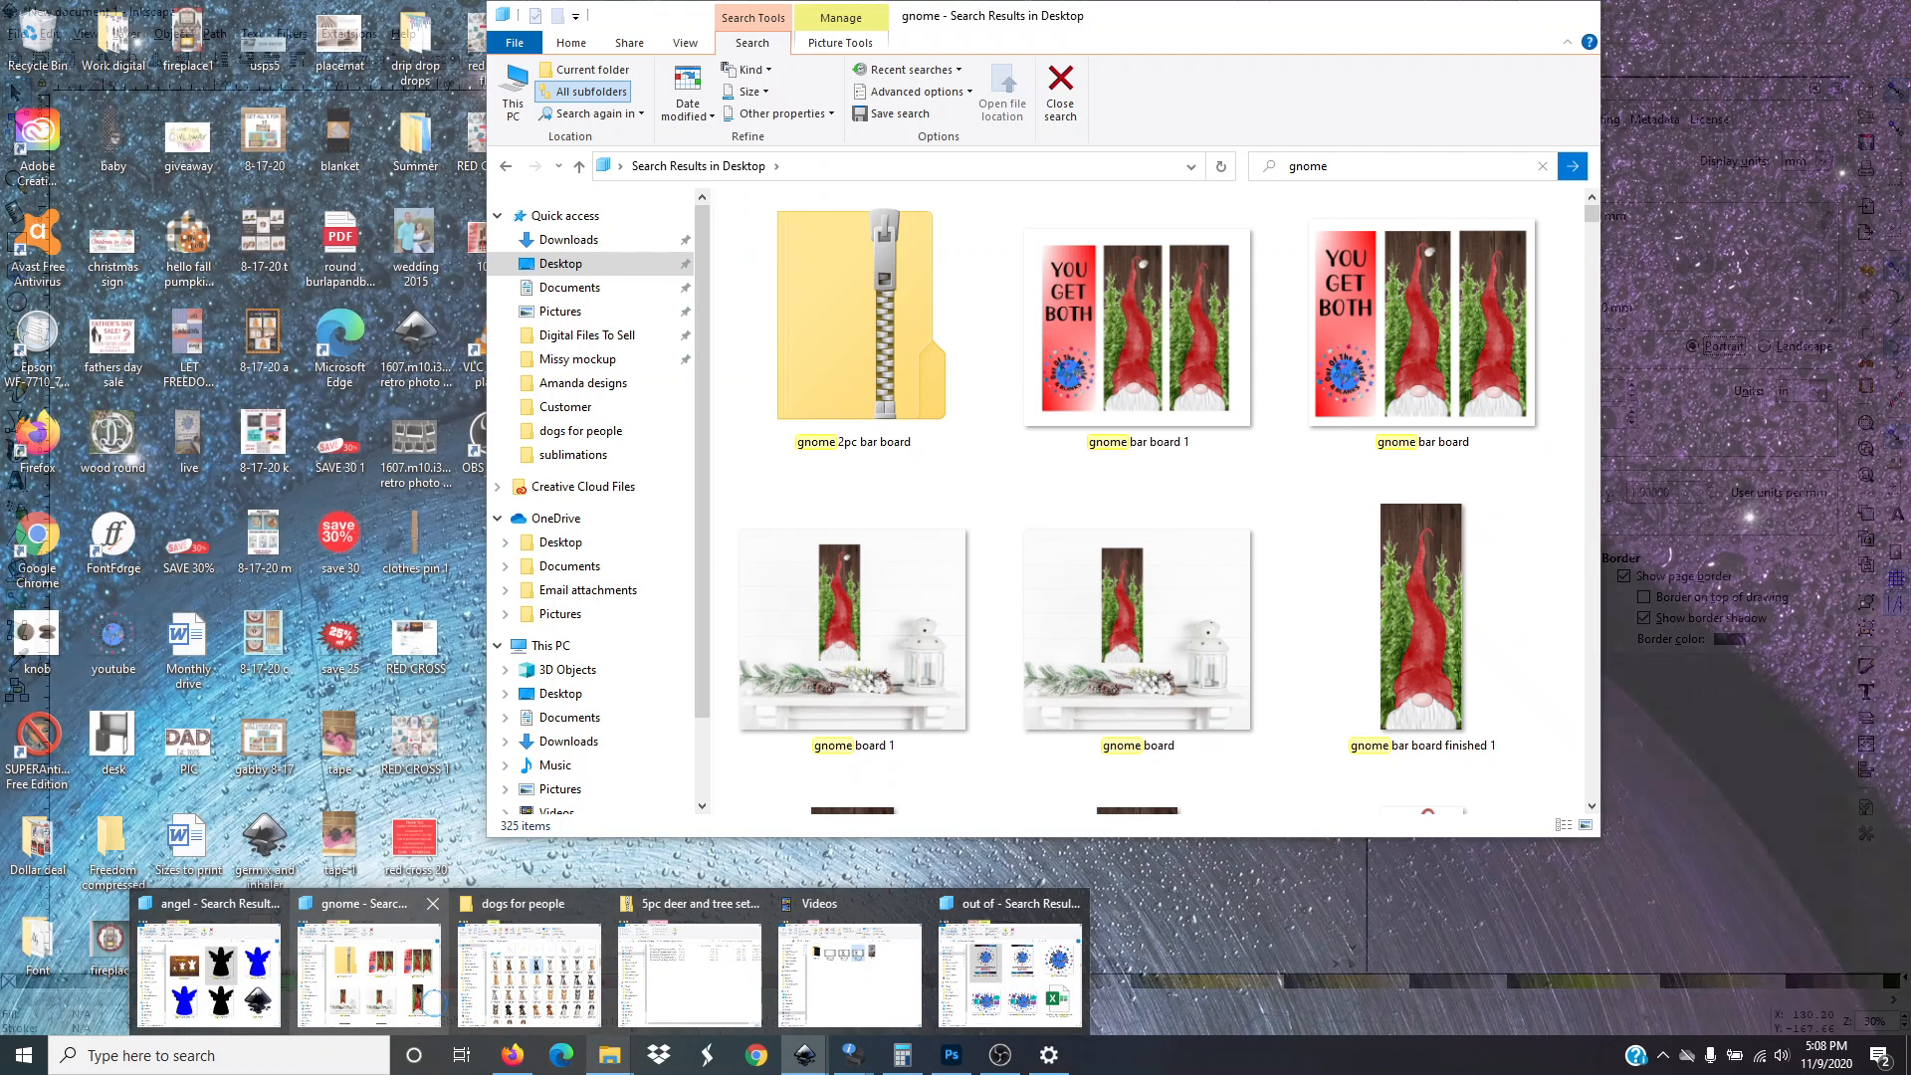
{"action": "left_click", "coordinate": [431, 996]}
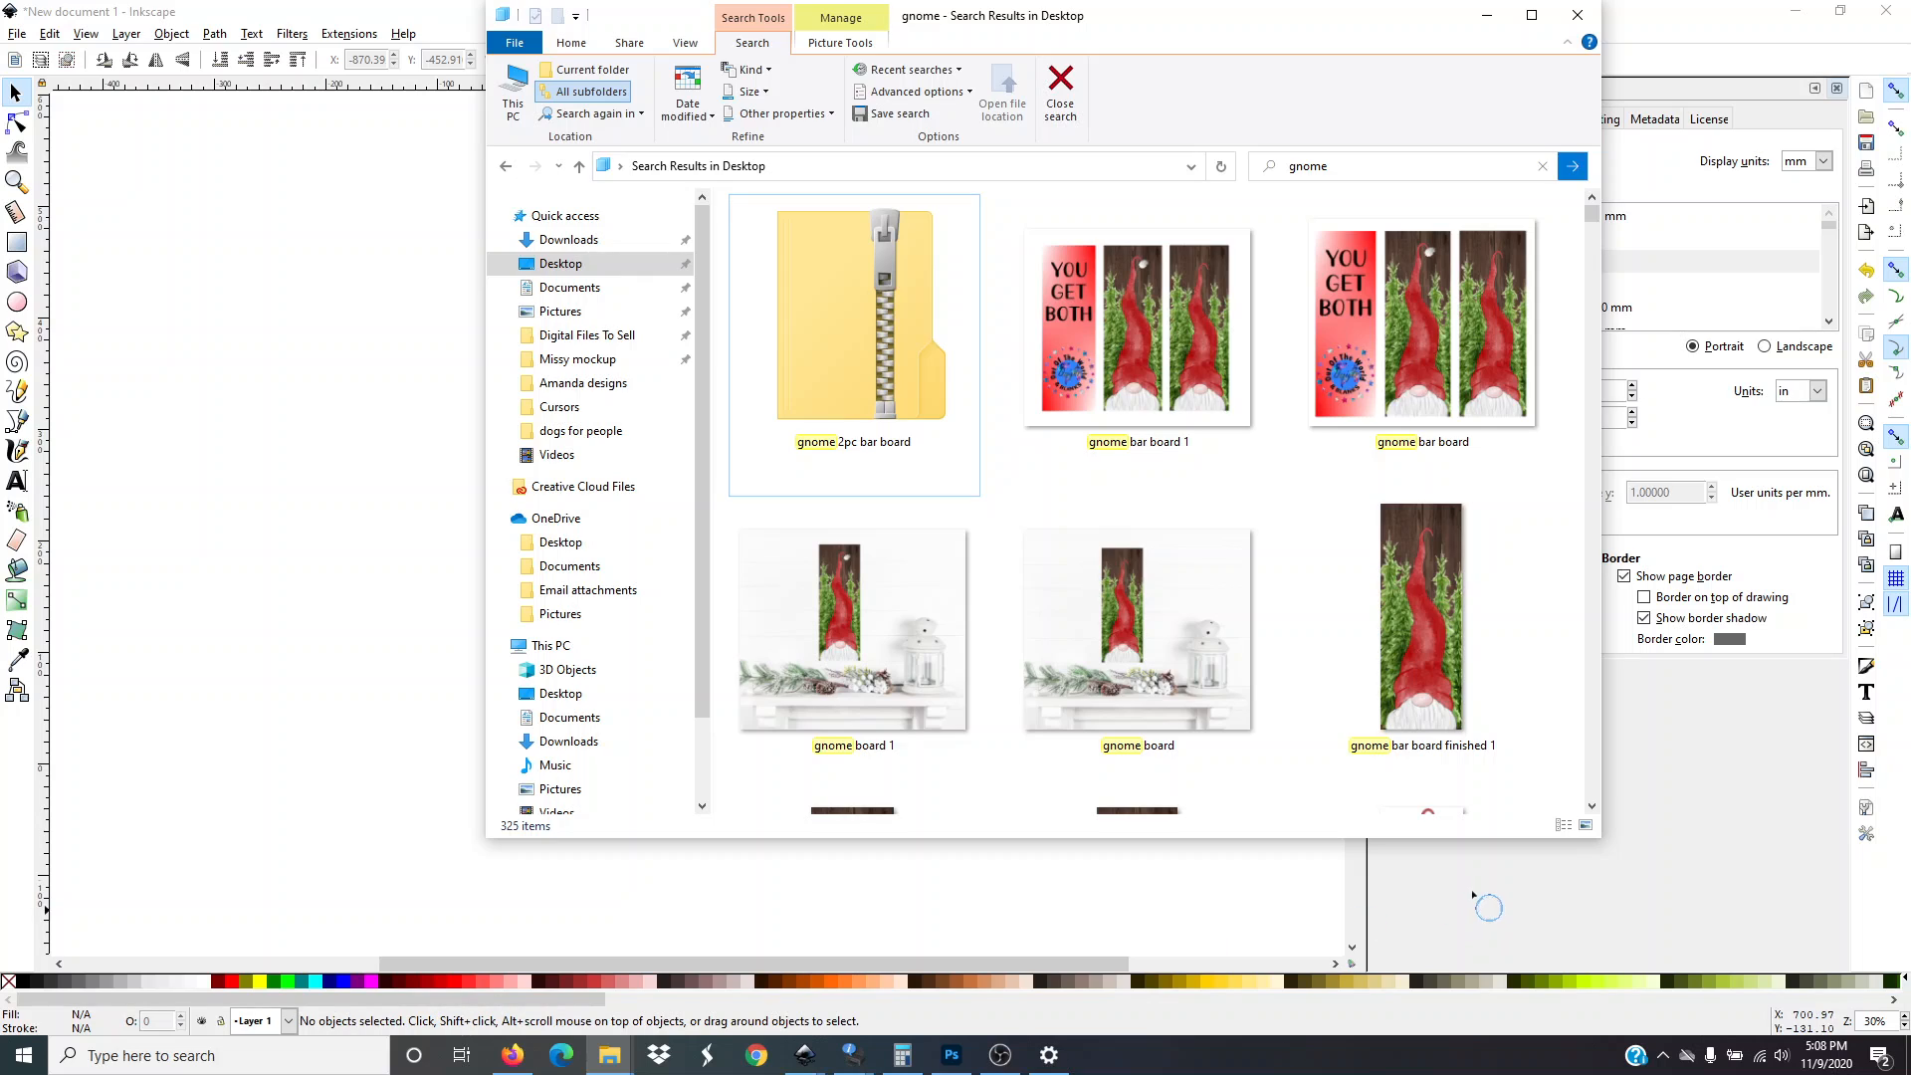
{"action": "left_click", "coordinate": [1543, 167]}
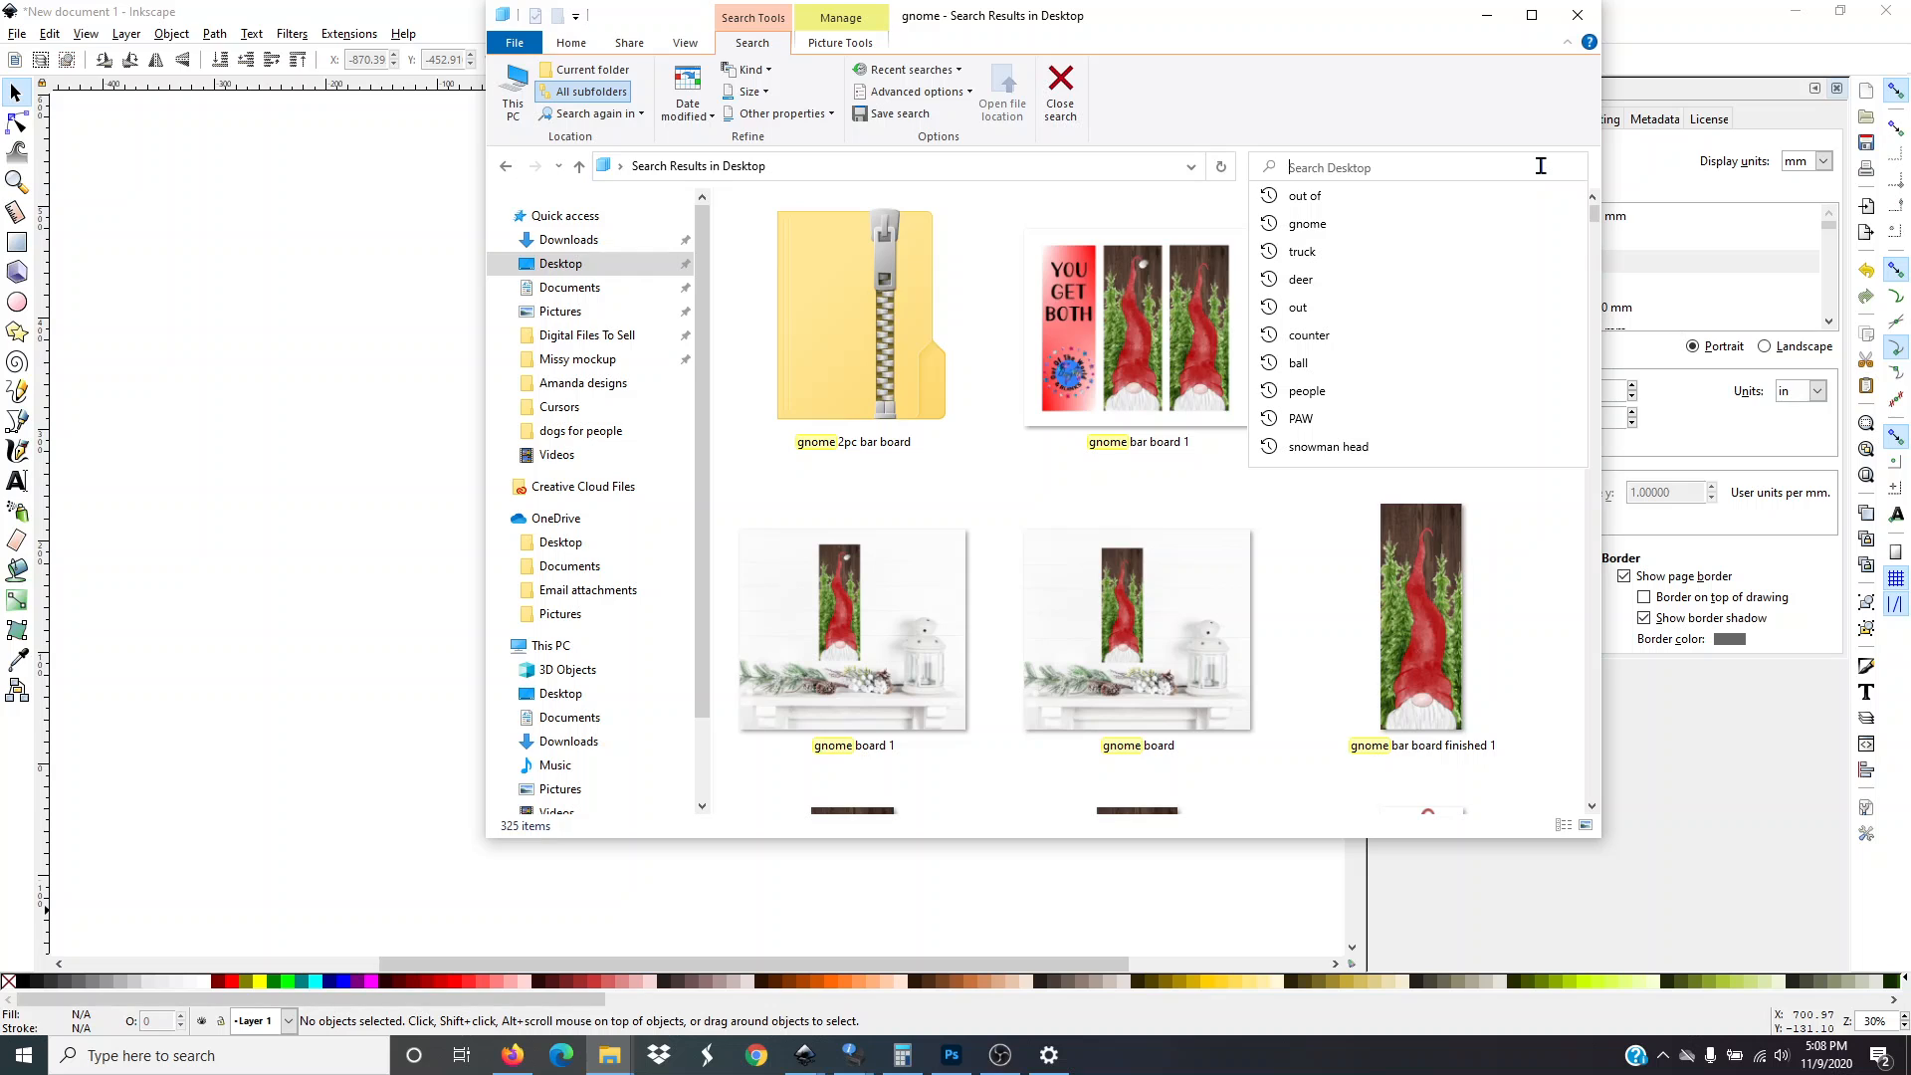
{"action": "type", "text": "truck"}
{"action": "key", "text": "Return"}
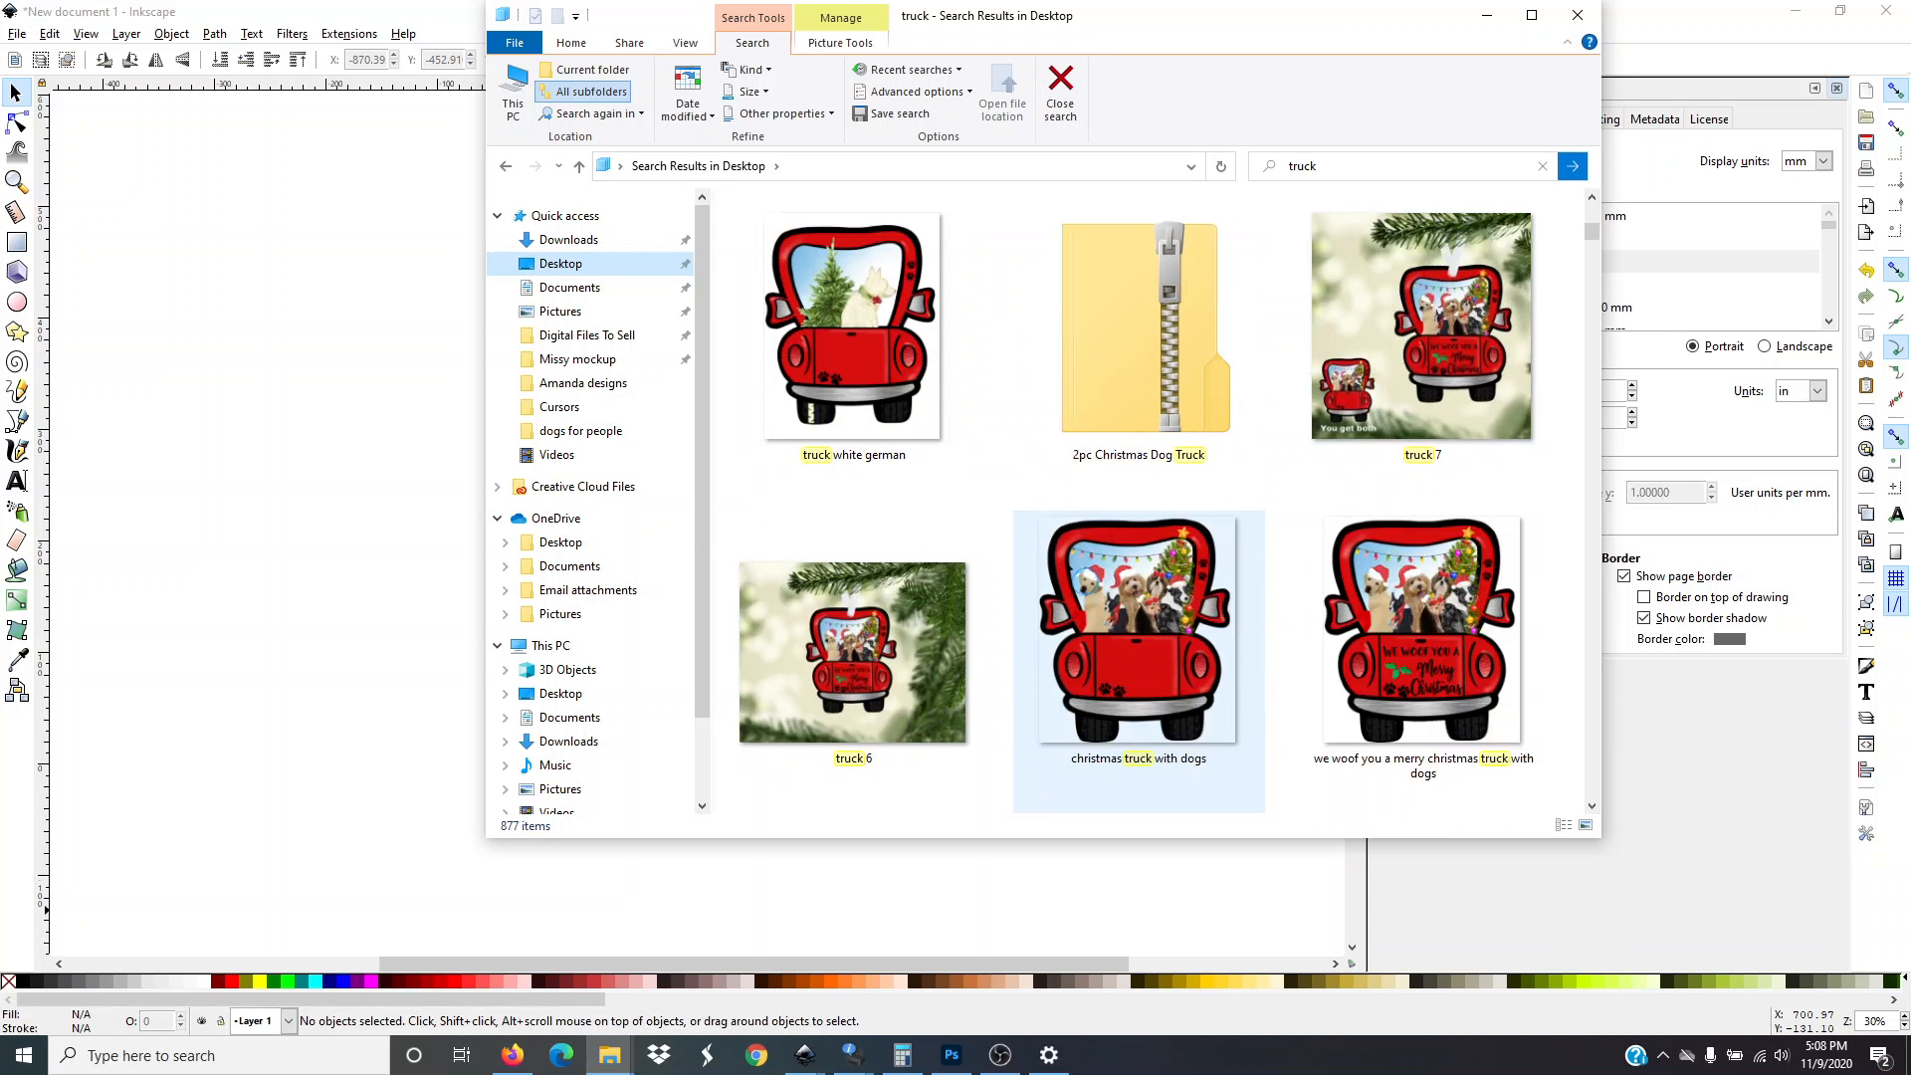
{"action": "left_click", "coordinate": [1457, 685]}
{"action": "mouse_move", "coordinate": [1456, 685]}
{"action": "left_mouse_down"}
{"action": "mouse_move", "coordinate": [637, 428]}
{"action": "mouse_move", "coordinate": [469, 439]}
{"action": "mouse_move", "coordinate": [1374, 618]}
{"action": "mouse_move", "coordinate": [1442, 673]}
{"action": "left_mouse_up"}
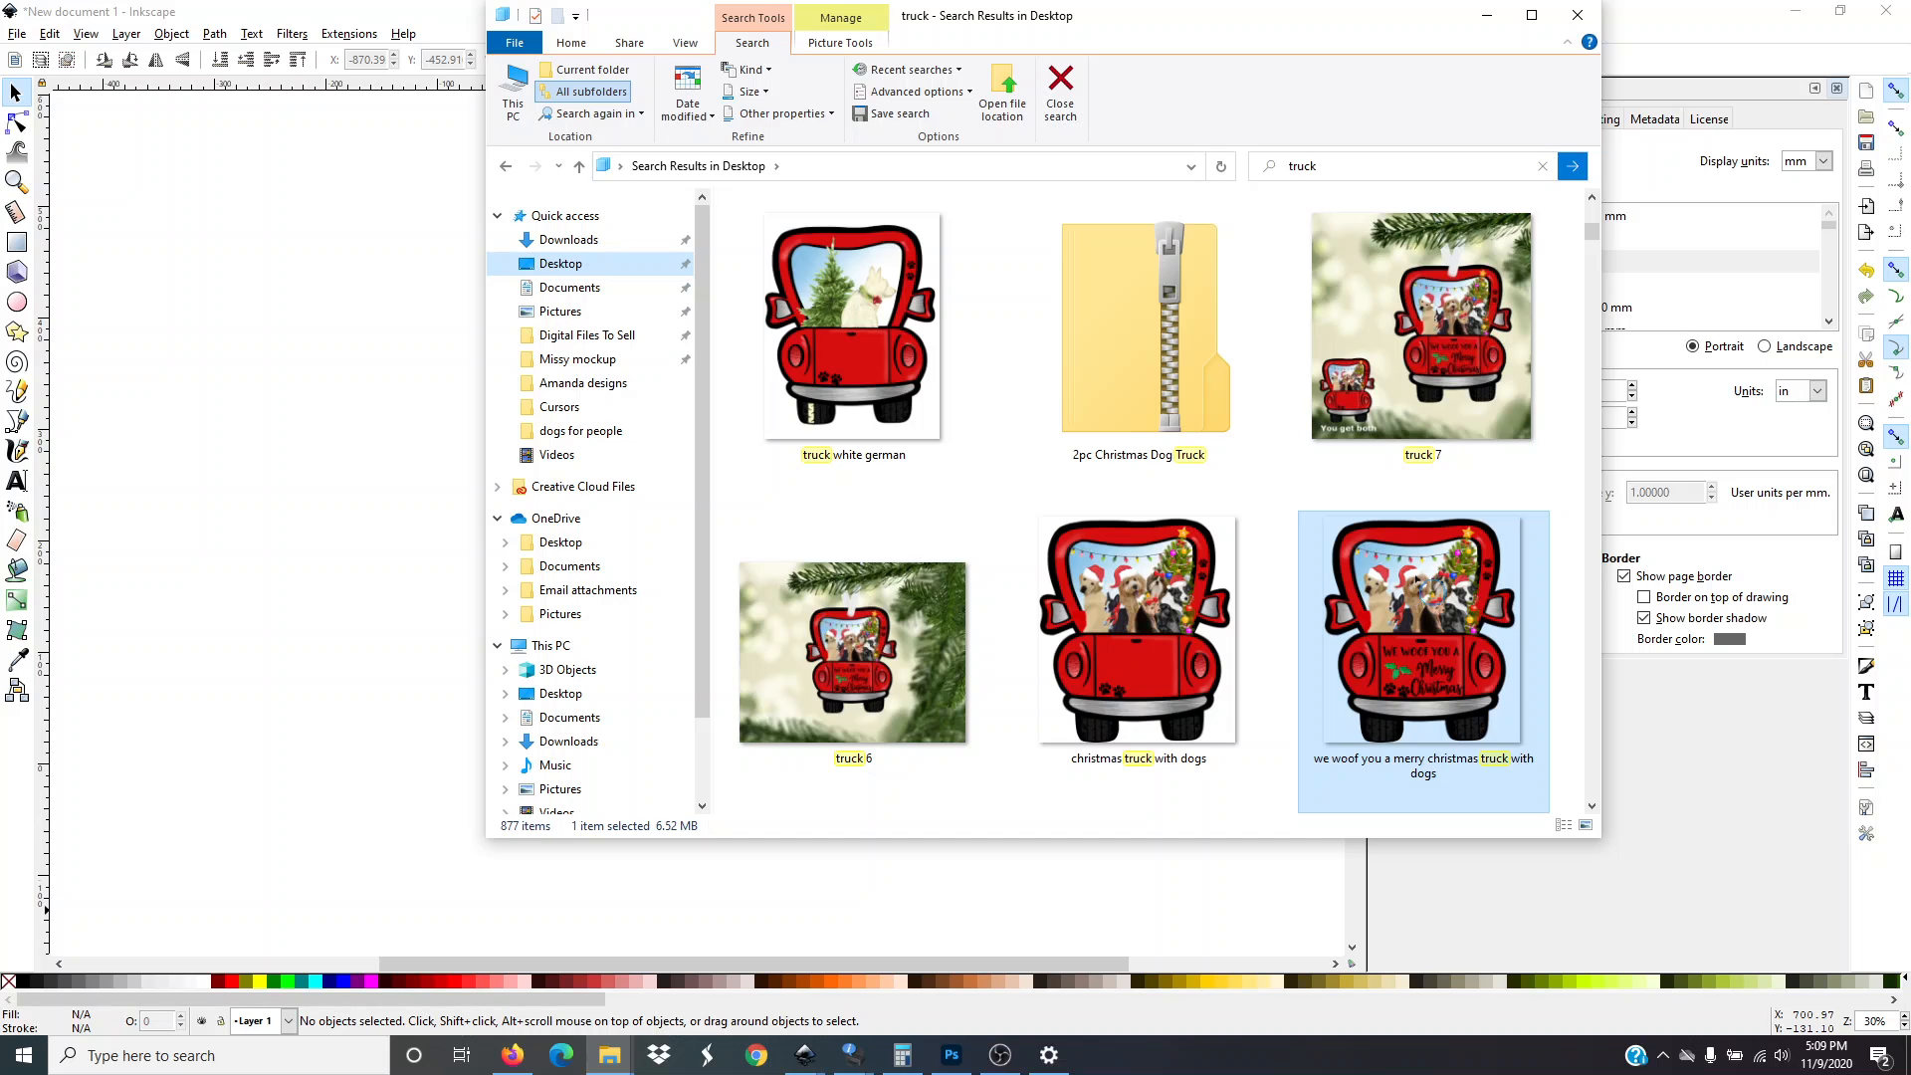
{"action": "left_click_drag", "start_coordinate": [1418, 582], "coordinate": [351, 403]}
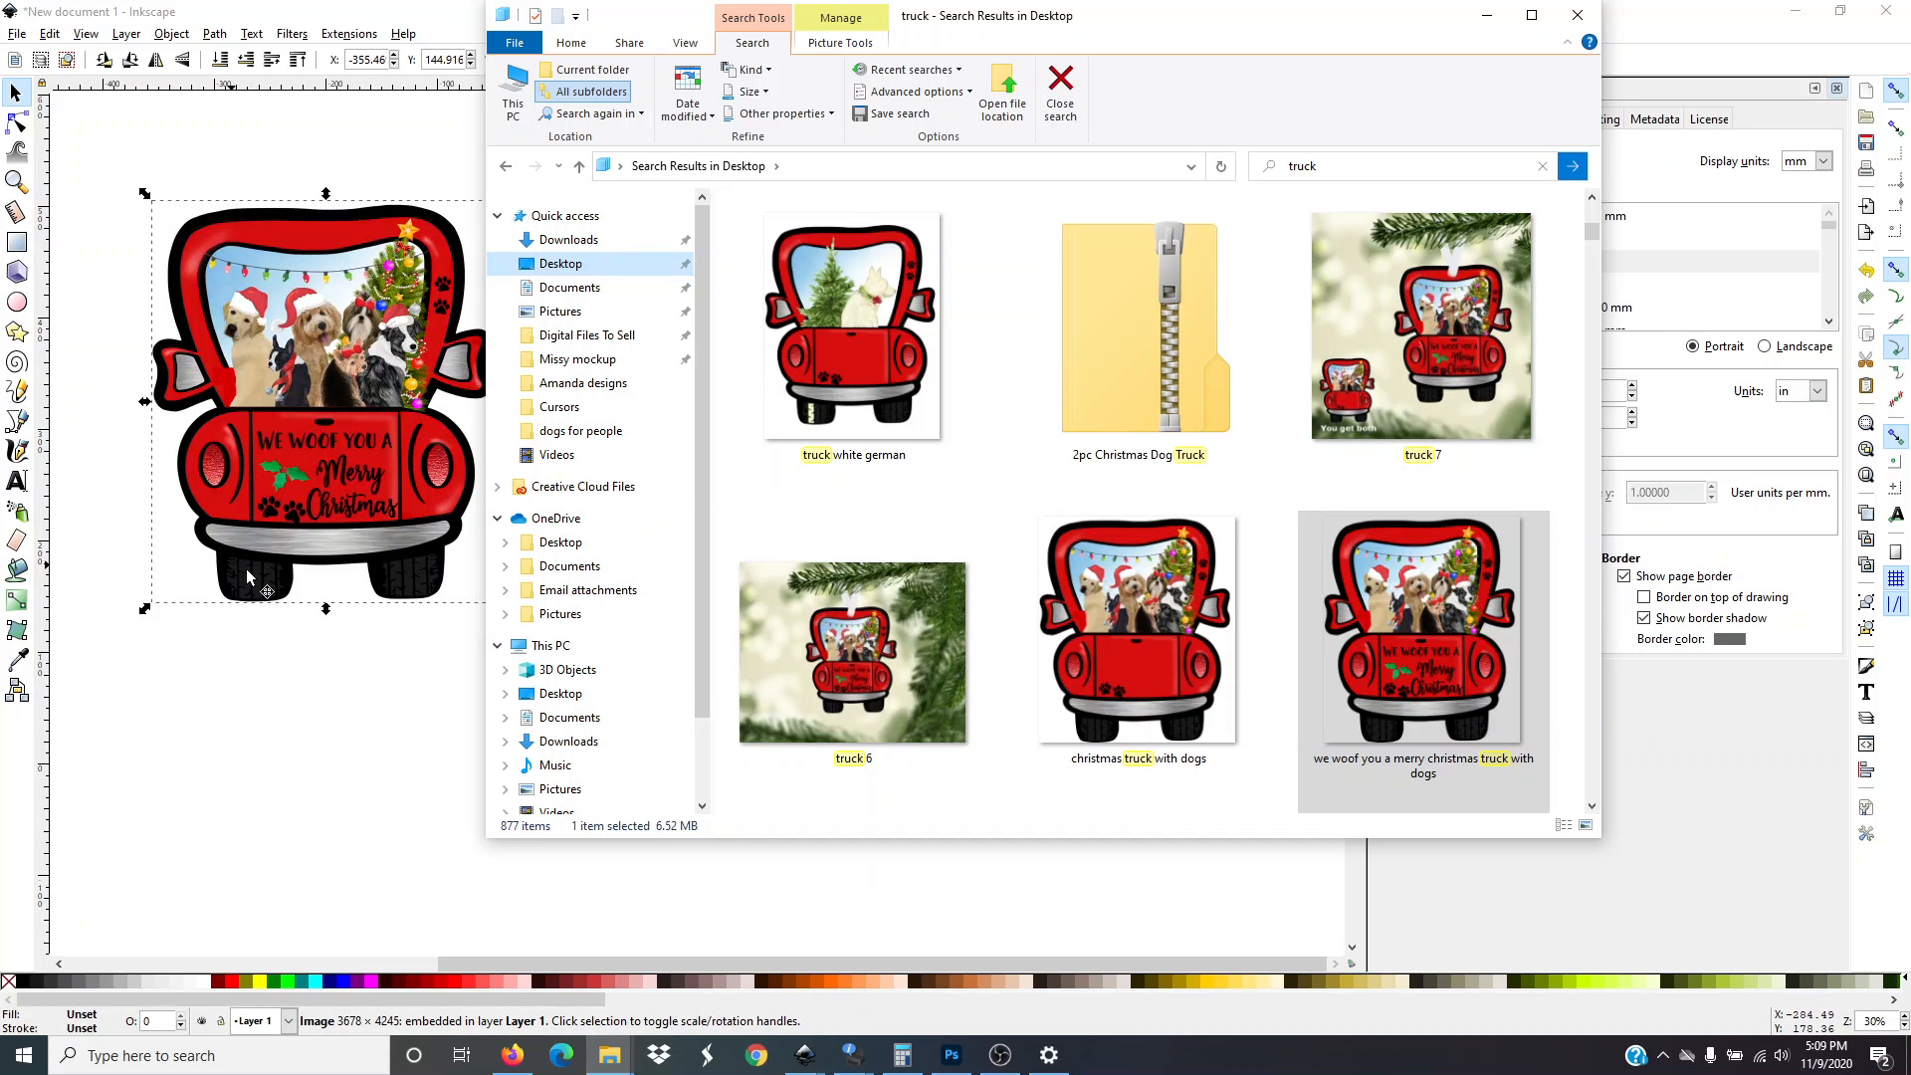
Move the truck image onto the page, roughly centred
{"action": "left_click", "coordinate": [1487, 15]}
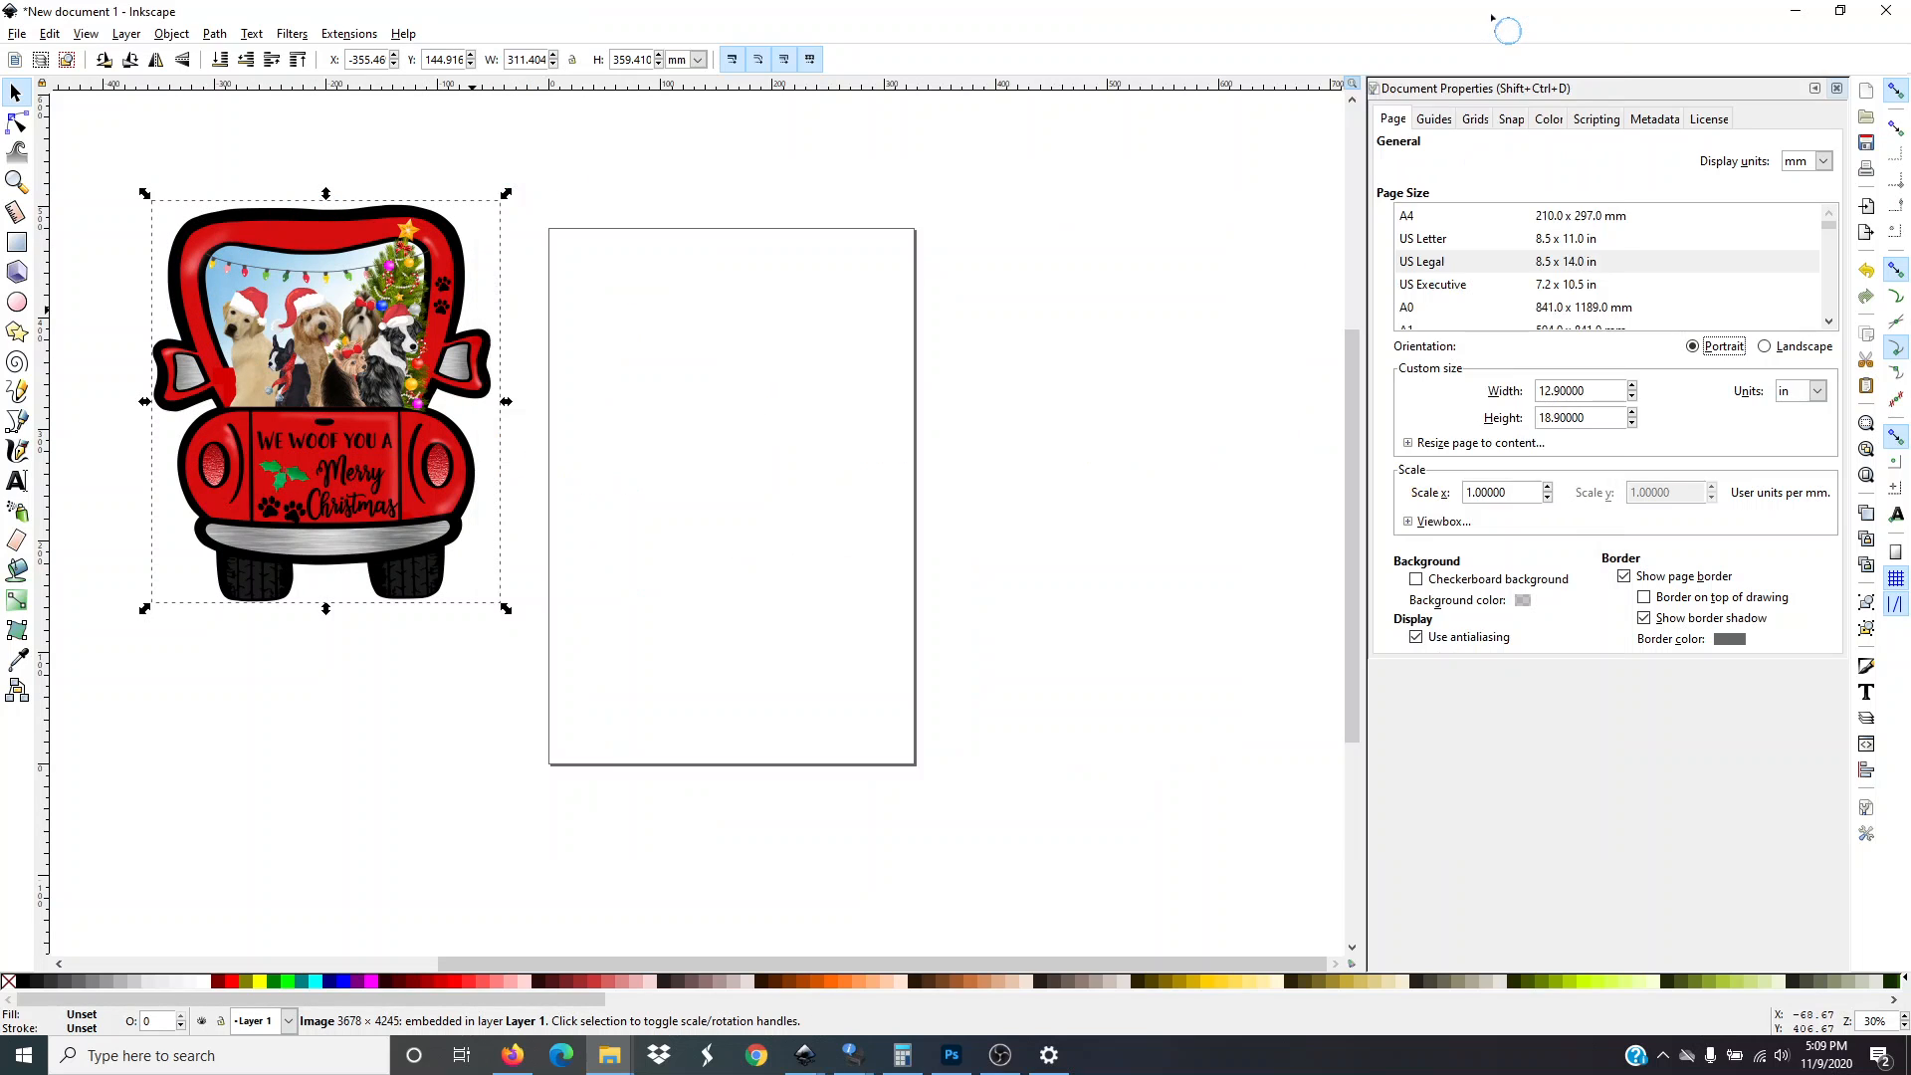
{"action": "left_click_drag", "start_coordinate": [342, 457], "coordinate": [748, 547]}
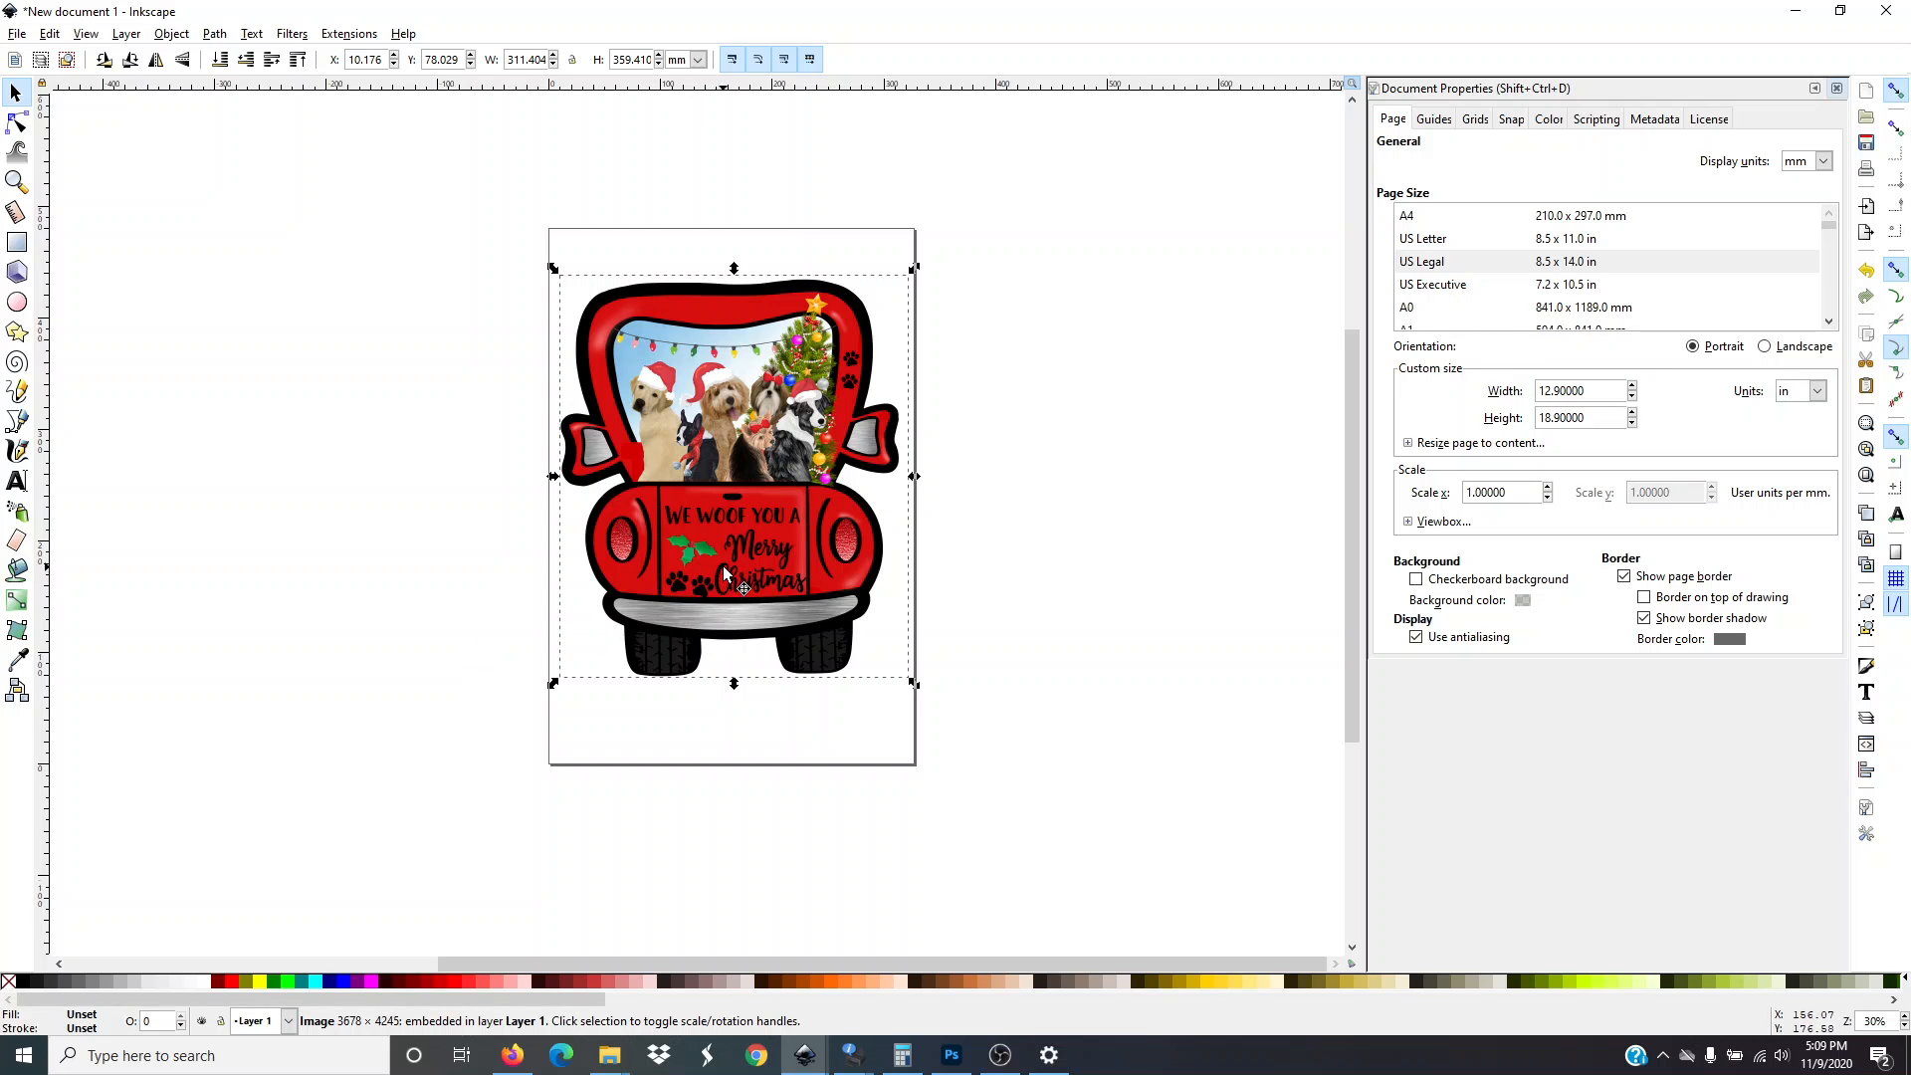
{"action": "mouse_move", "coordinate": [731, 569]}
{"action": "left_mouse_down"}
{"action": "mouse_move", "coordinate": [398, 593]}
{"action": "mouse_move", "coordinate": [440, 625]}
{"action": "mouse_move", "coordinate": [830, 694]}
{"action": "mouse_move", "coordinate": [756, 558]}
{"action": "mouse_move", "coordinate": [450, 601]}
{"action": "mouse_move", "coordinate": [730, 766]}
{"action": "mouse_move", "coordinate": [987, 595]}
{"action": "mouse_move", "coordinate": [495, 598]}
{"action": "mouse_move", "coordinate": [738, 603]}
{"action": "left_mouse_up"}
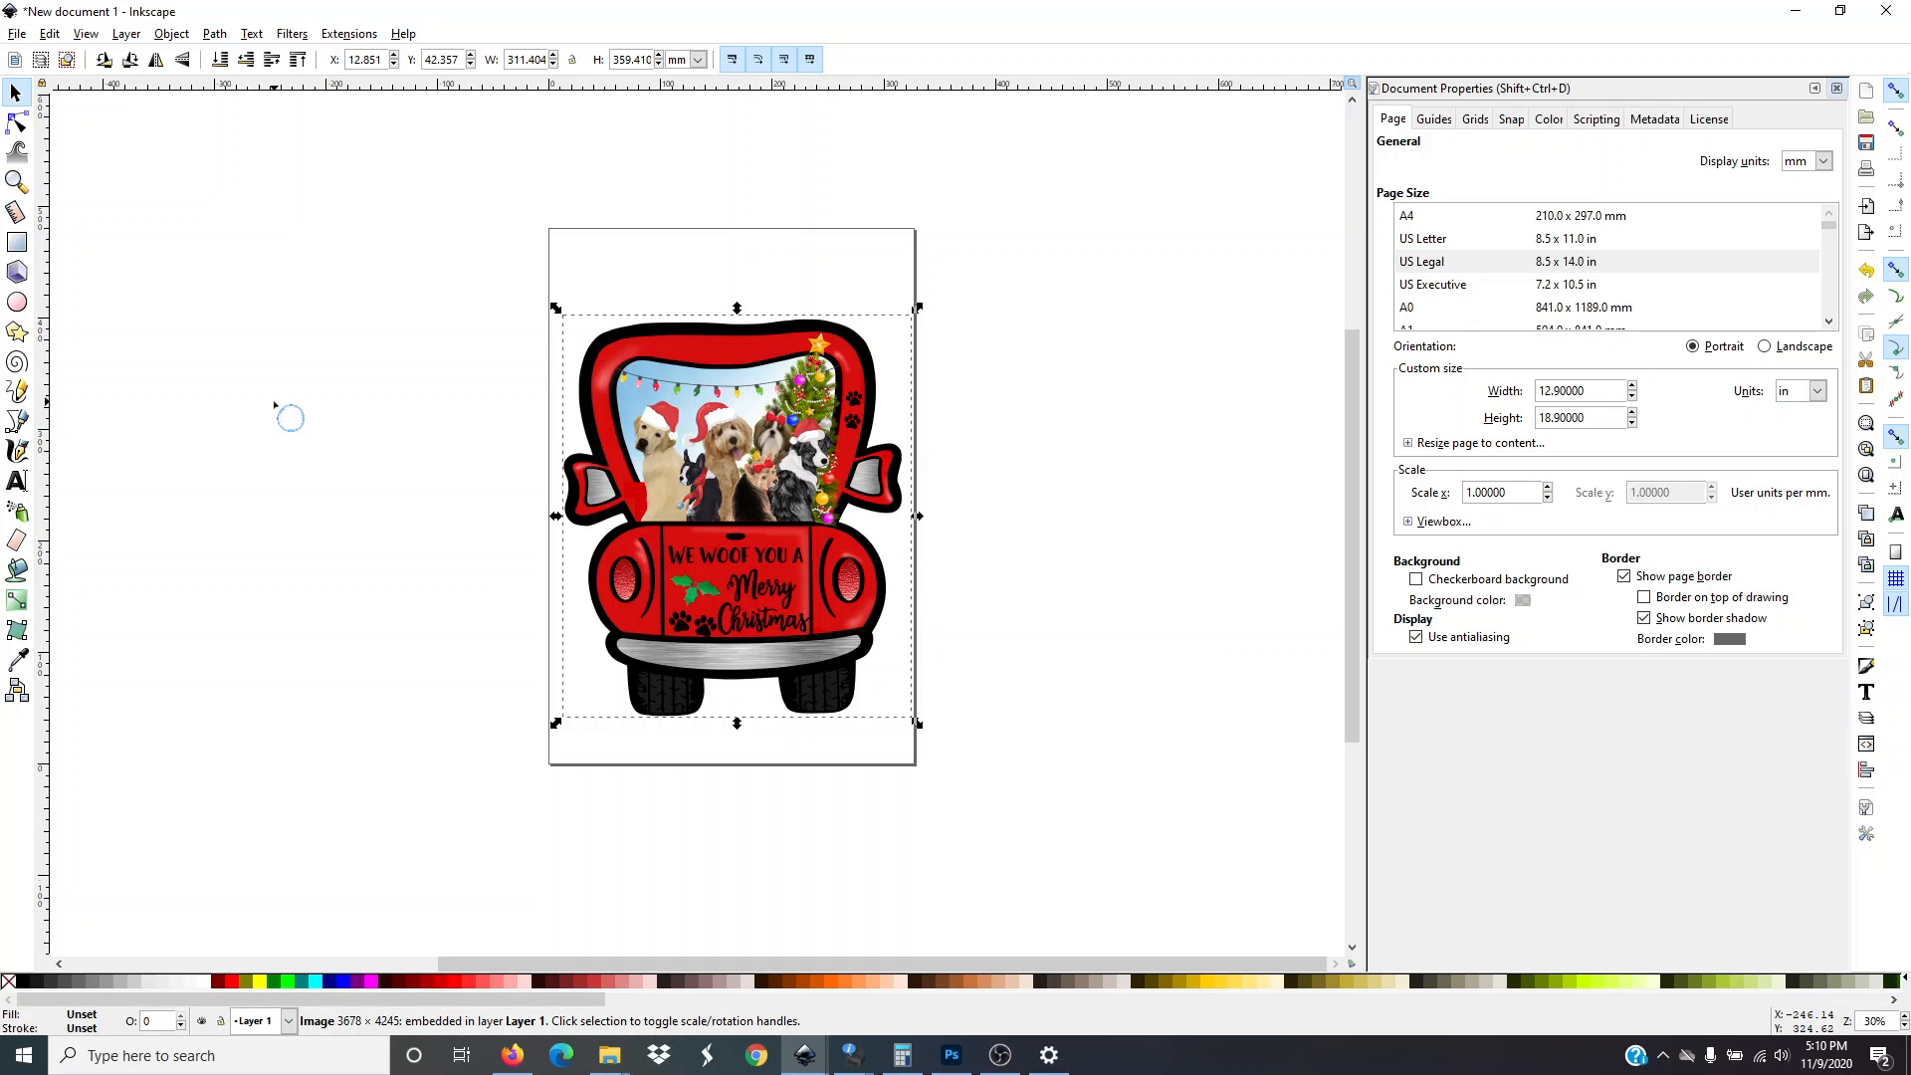
{"action": "left_click", "coordinate": [289, 339]}
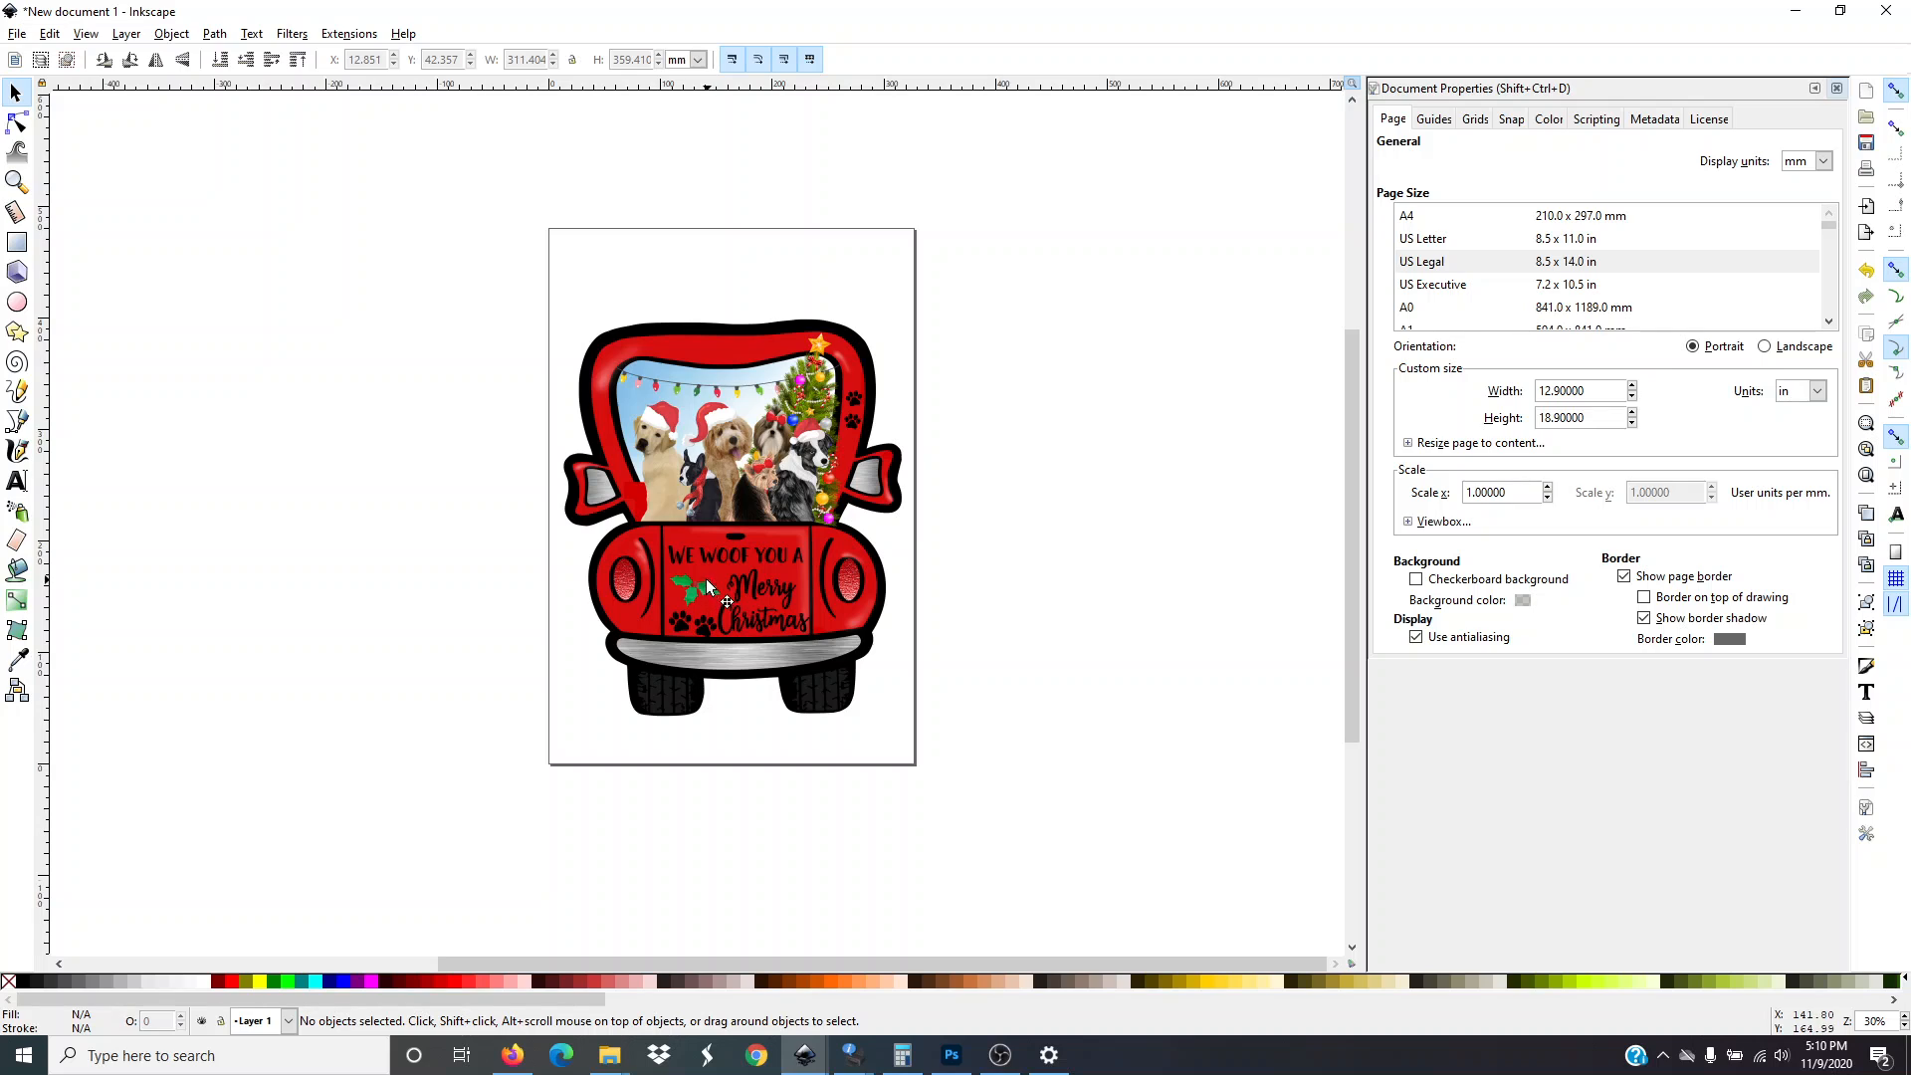
{"action": "left_click_drag", "start_coordinate": [707, 577], "coordinate": [705, 584]}
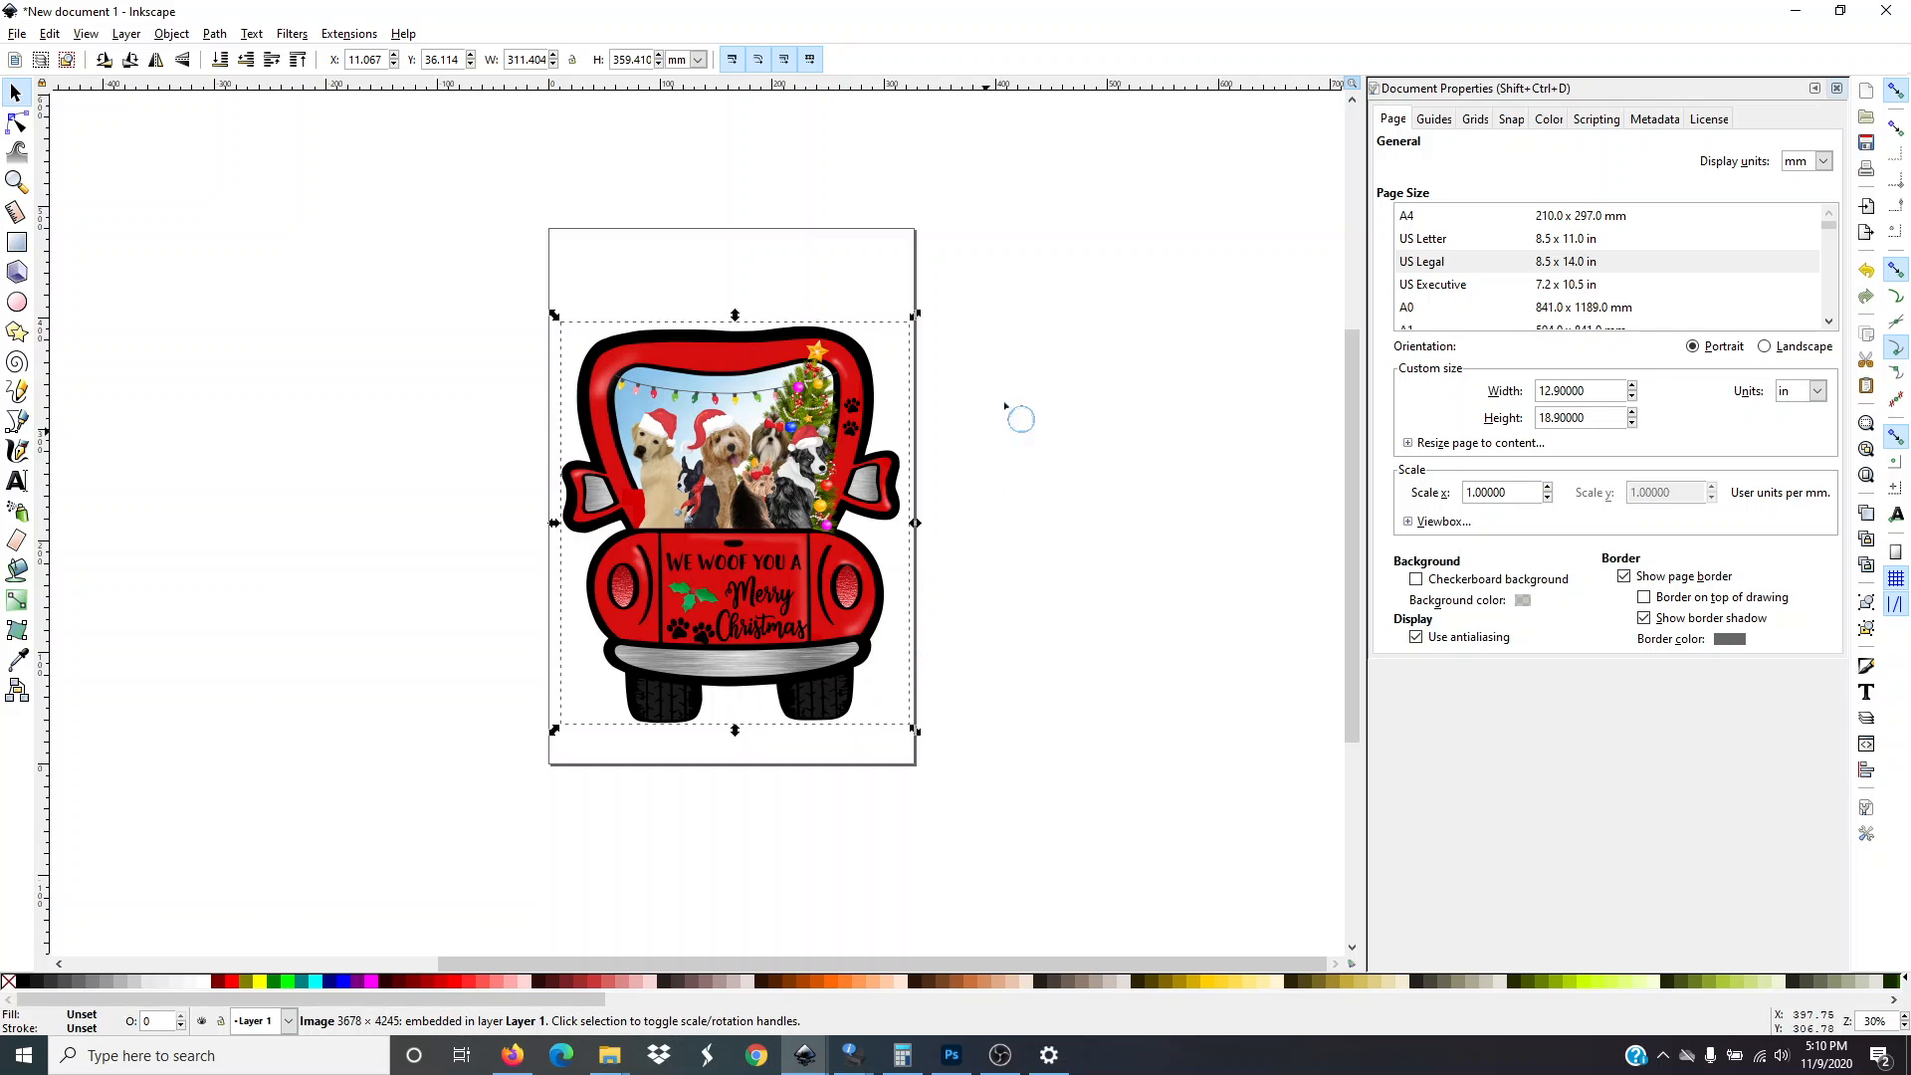
Switch the selection units to inches and set the truck image's height to 13.3 in with proportions locked
{"action": "left_click", "coordinate": [699, 60]}
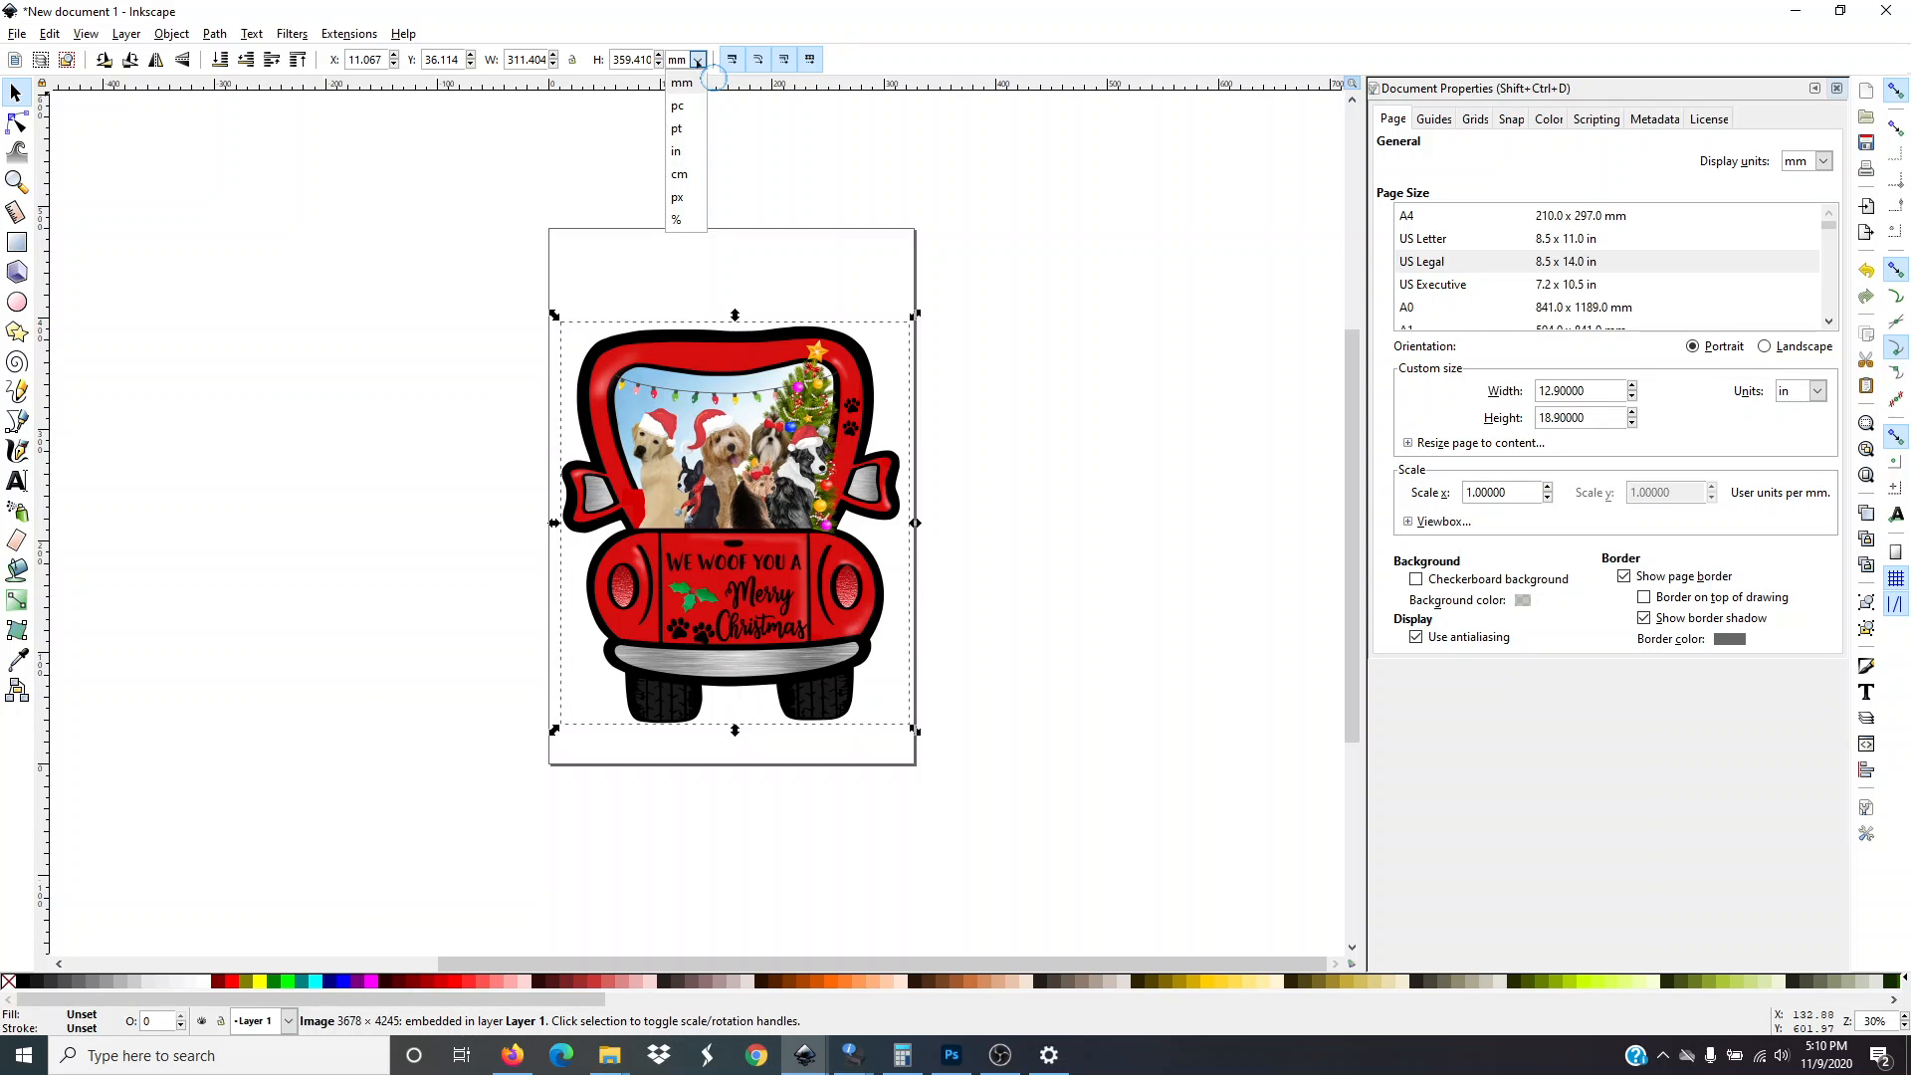
{"action": "left_click", "coordinate": [685, 152]}
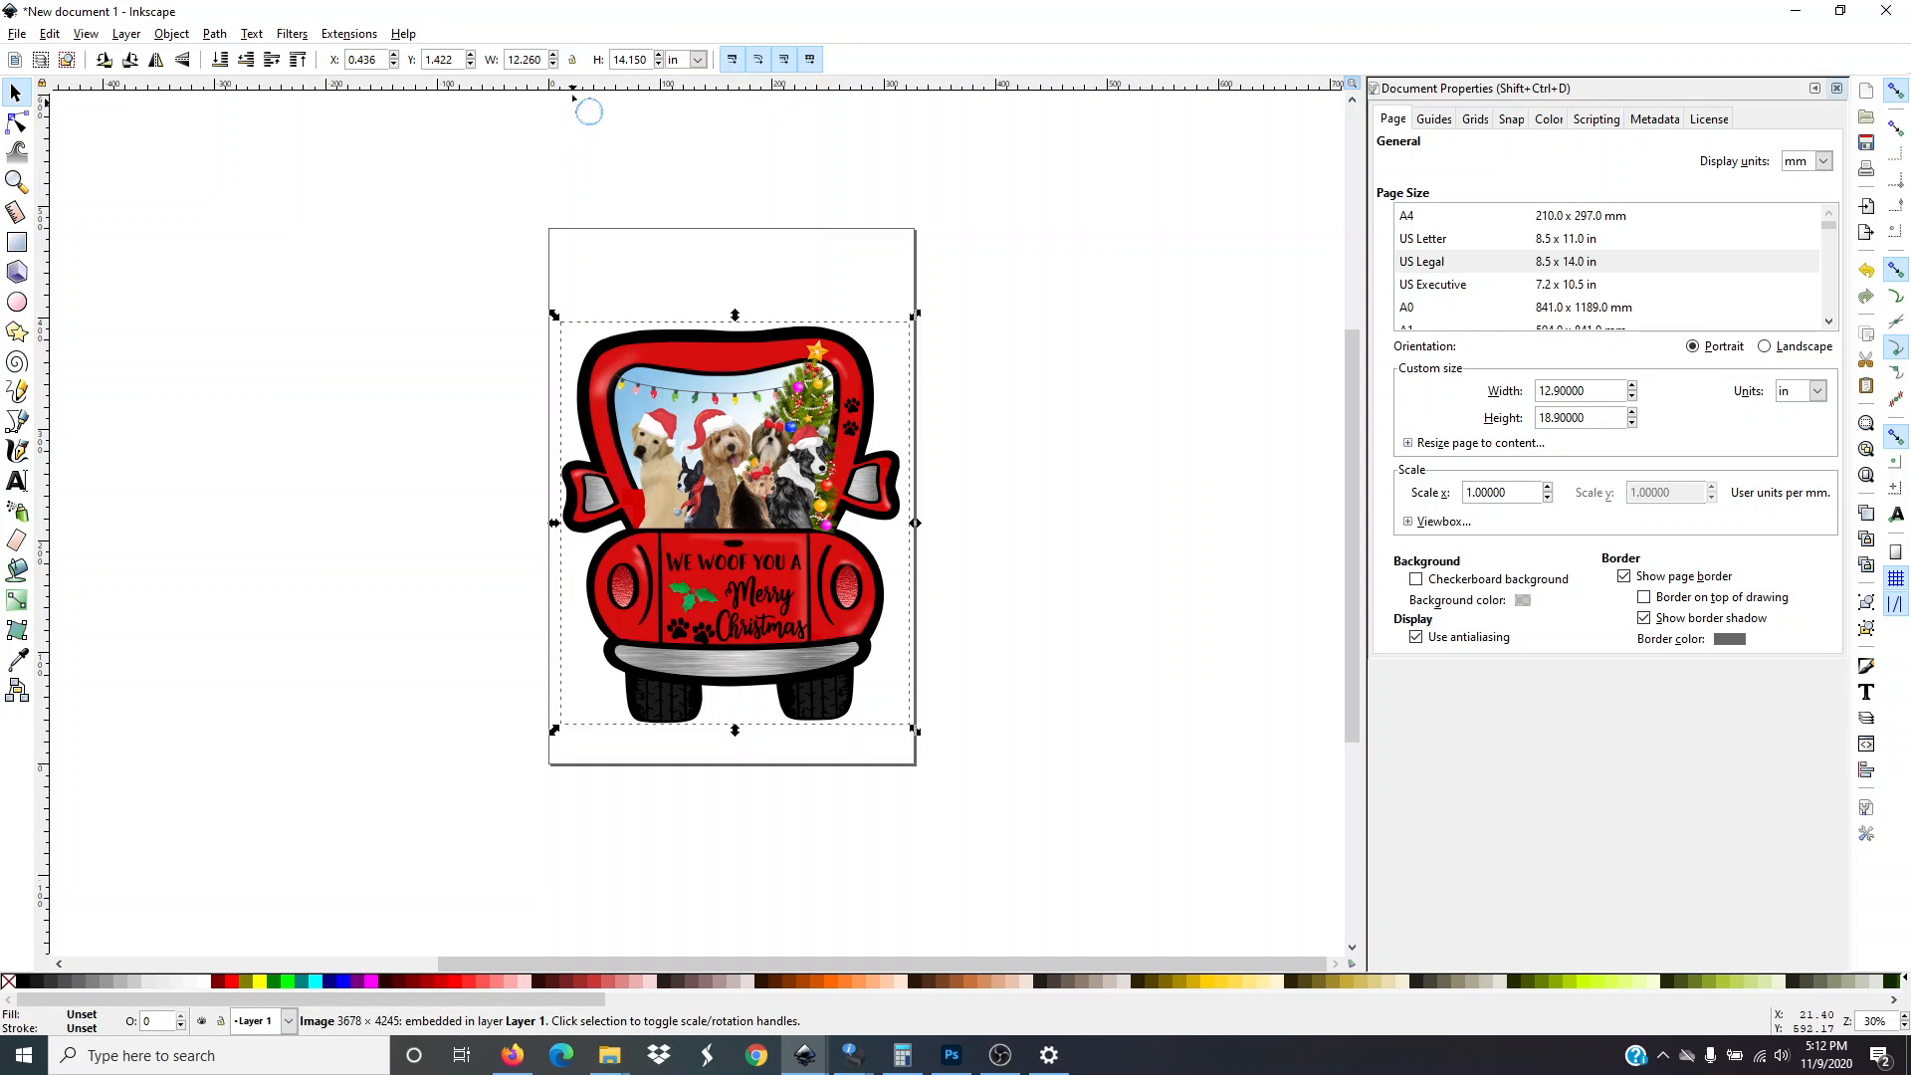
{"action": "left_click", "coordinate": [572, 59]}
{"action": "key", "text": "BackSpace"}
{"action": "key", "text": "BackSpace"}
{"action": "key", "text": "BackSpace"}
{"action": "key", "text": "BackSpace"}
{"action": "key", "text": "BackSpace"}
{"action": "key", "text": "BackSpace"}
{"action": "type", "text": "13.3"}
{"action": "left_click", "coordinate": [370, 365]}
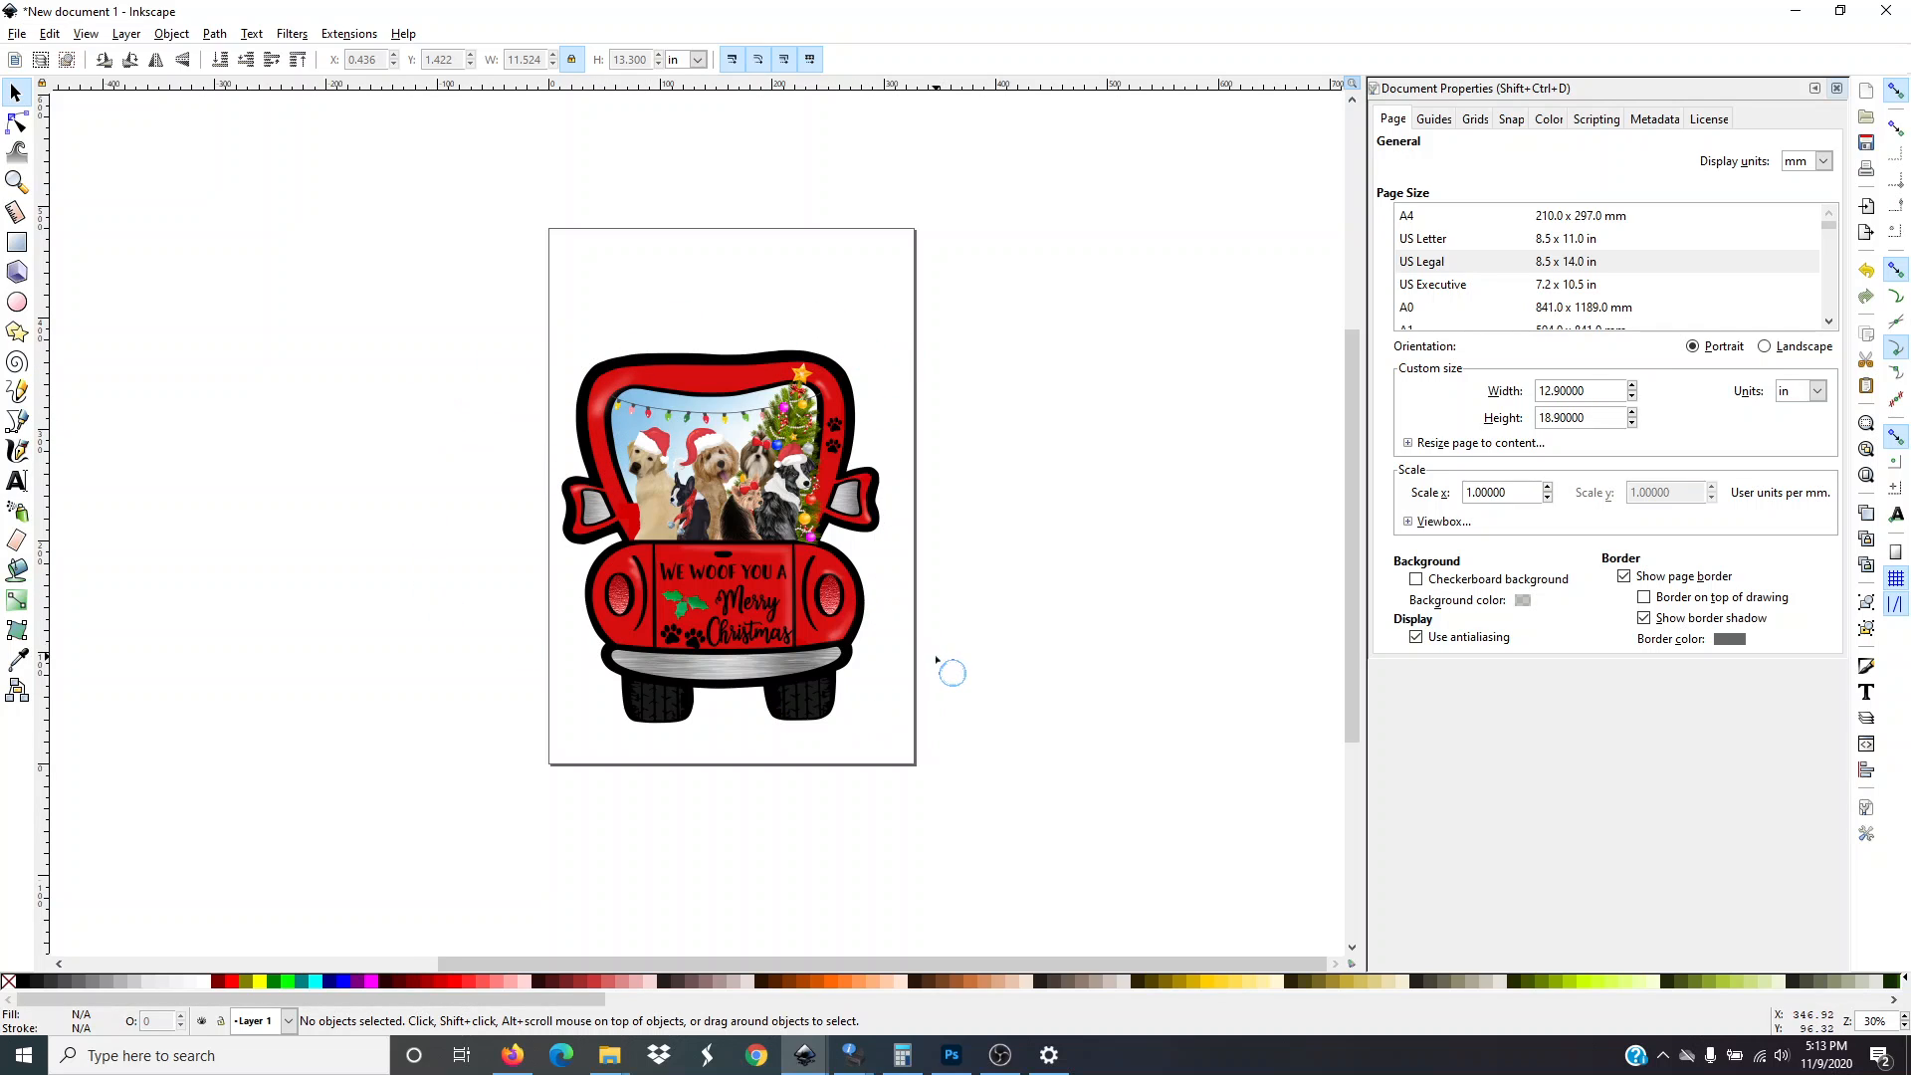
Unlock the proportions and set the truck image's width to 11.3 in
{"action": "left_click", "coordinate": [726, 581]}
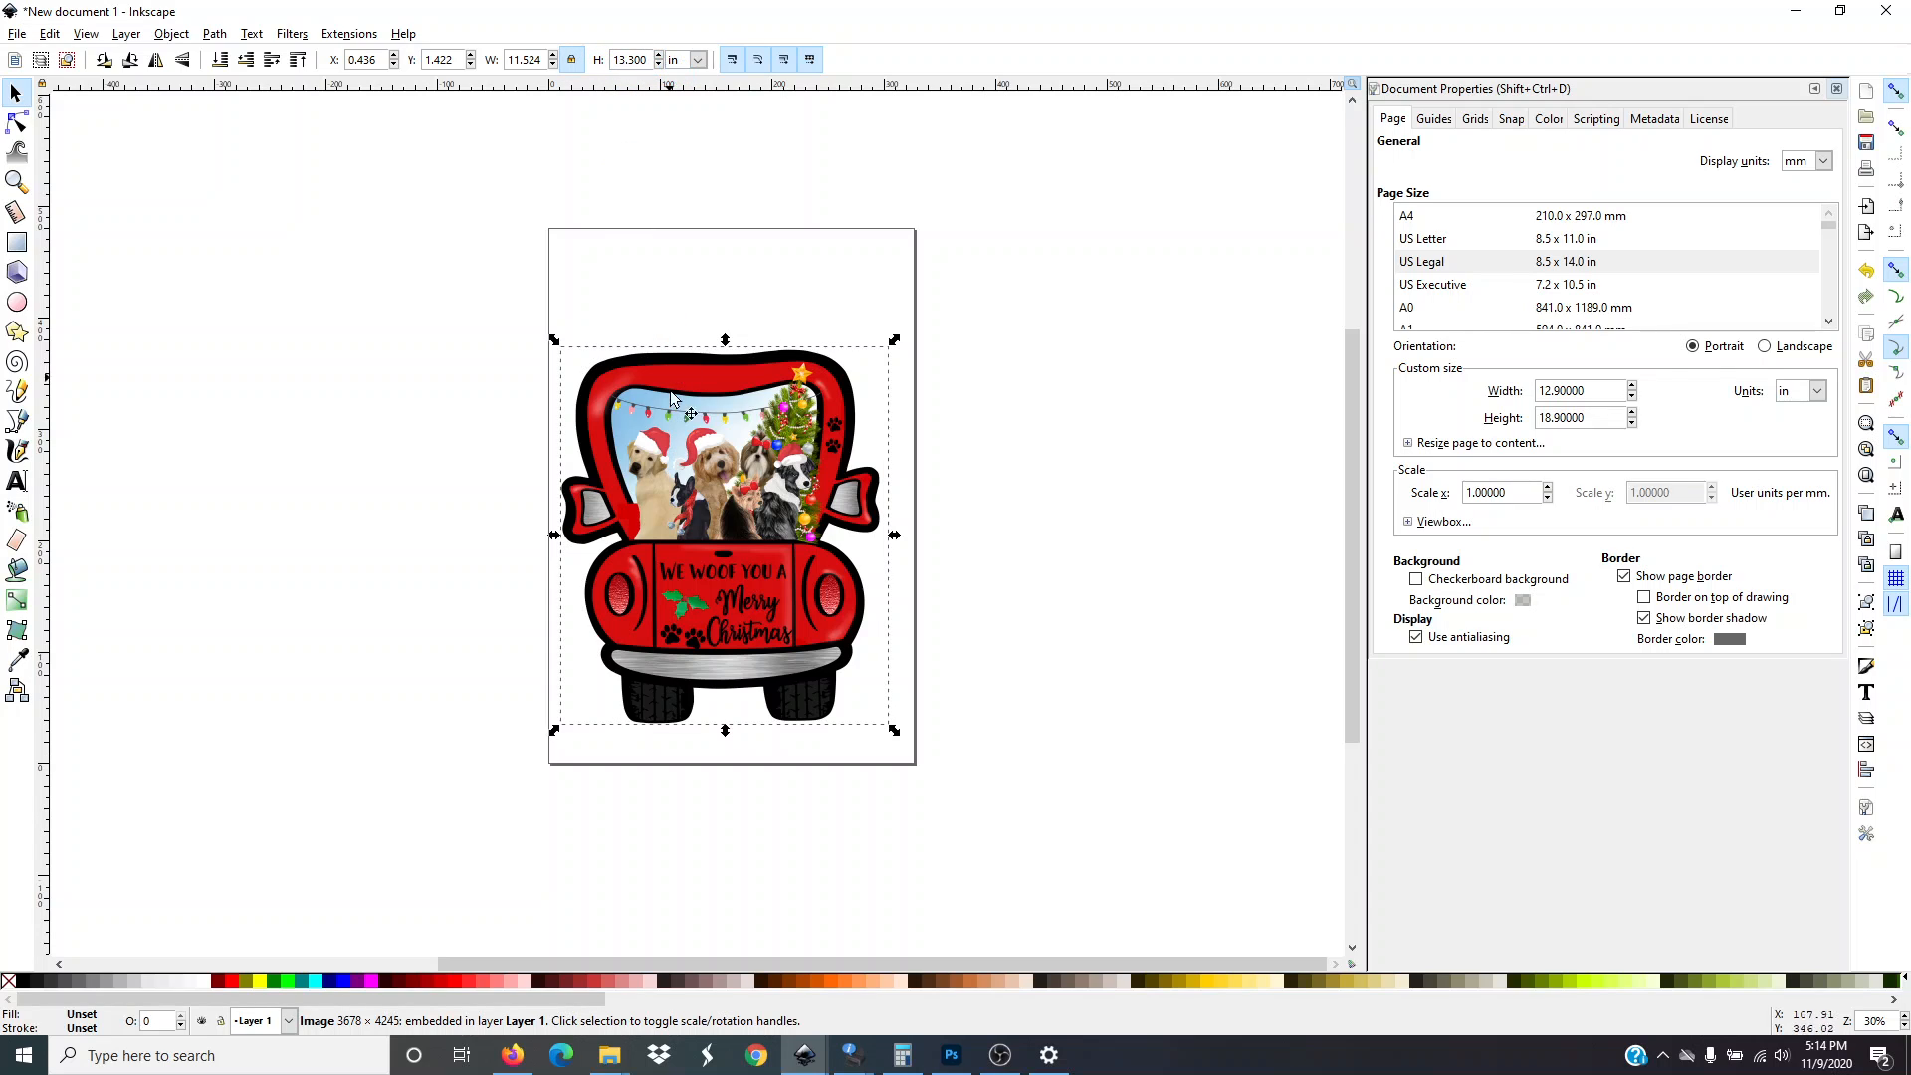
{"action": "left_click", "coordinate": [322, 423]}
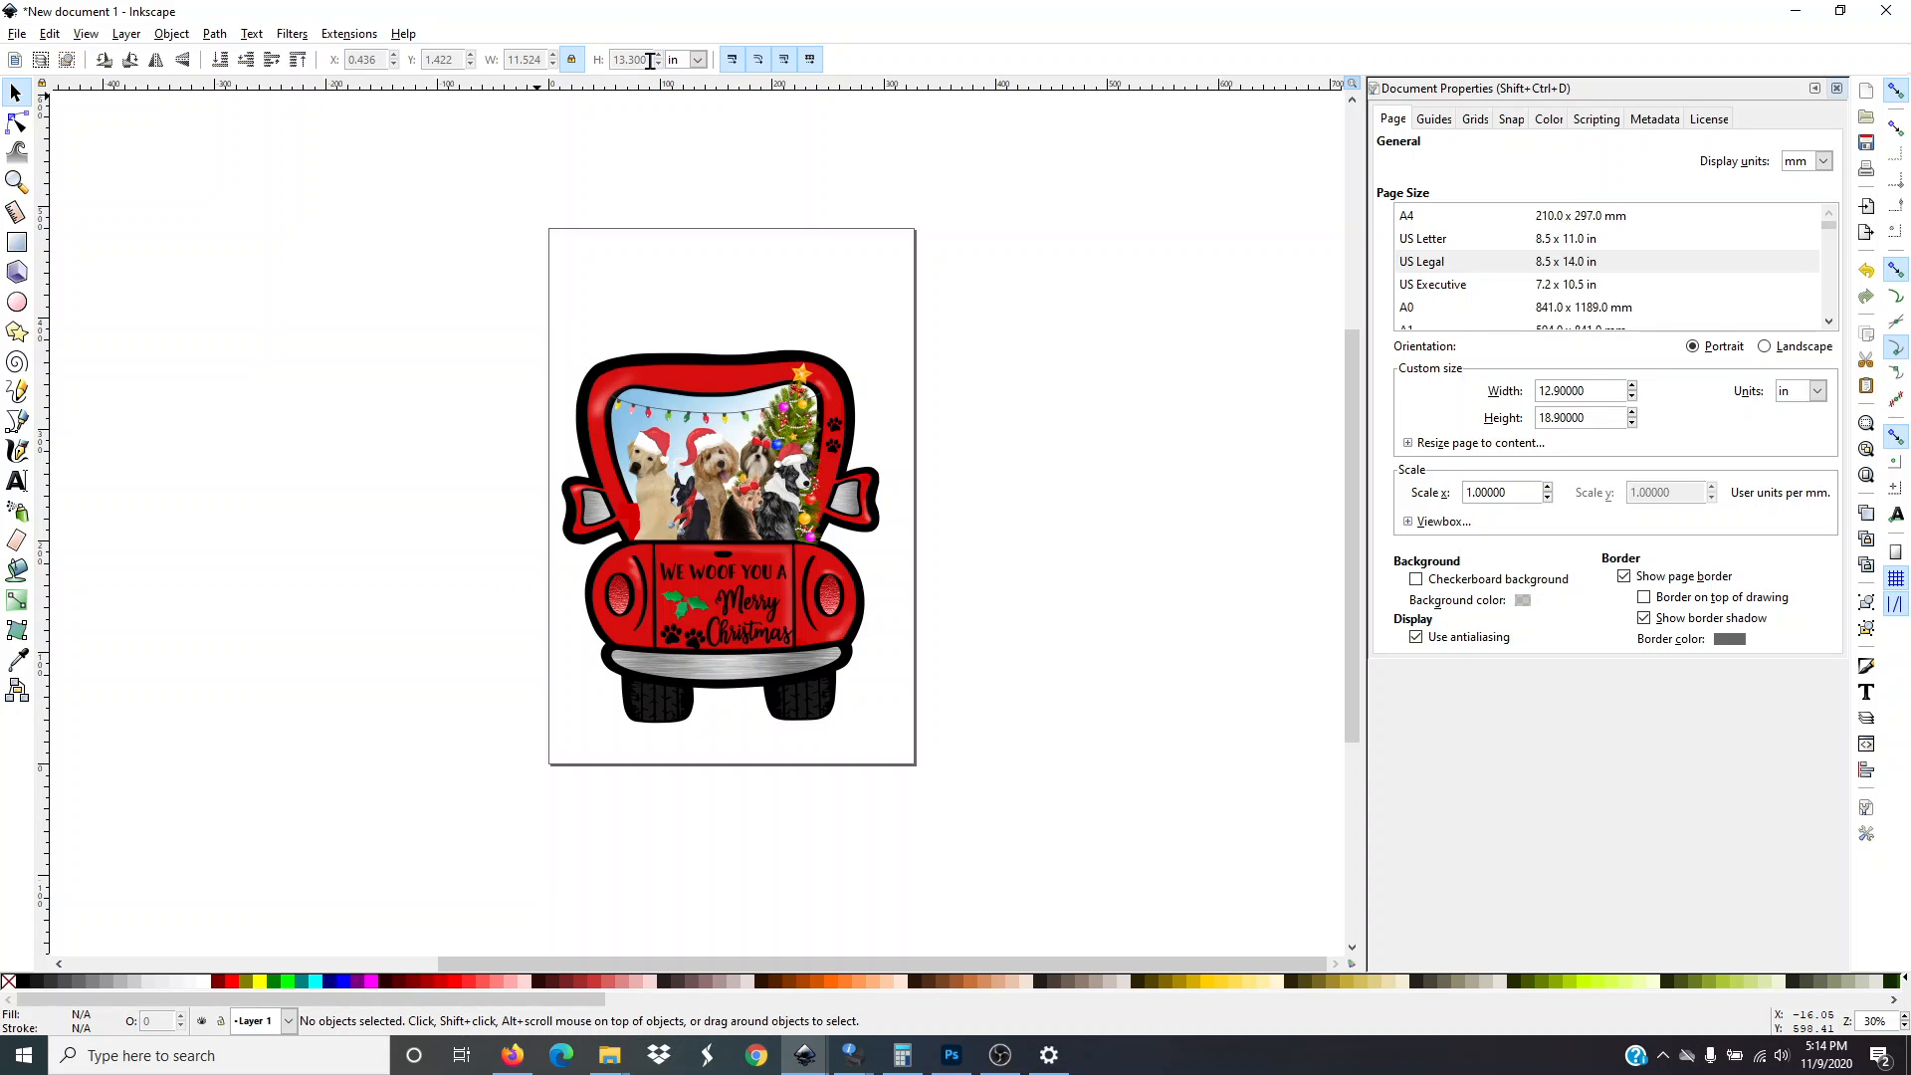
{"action": "left_click", "coordinate": [687, 569]}
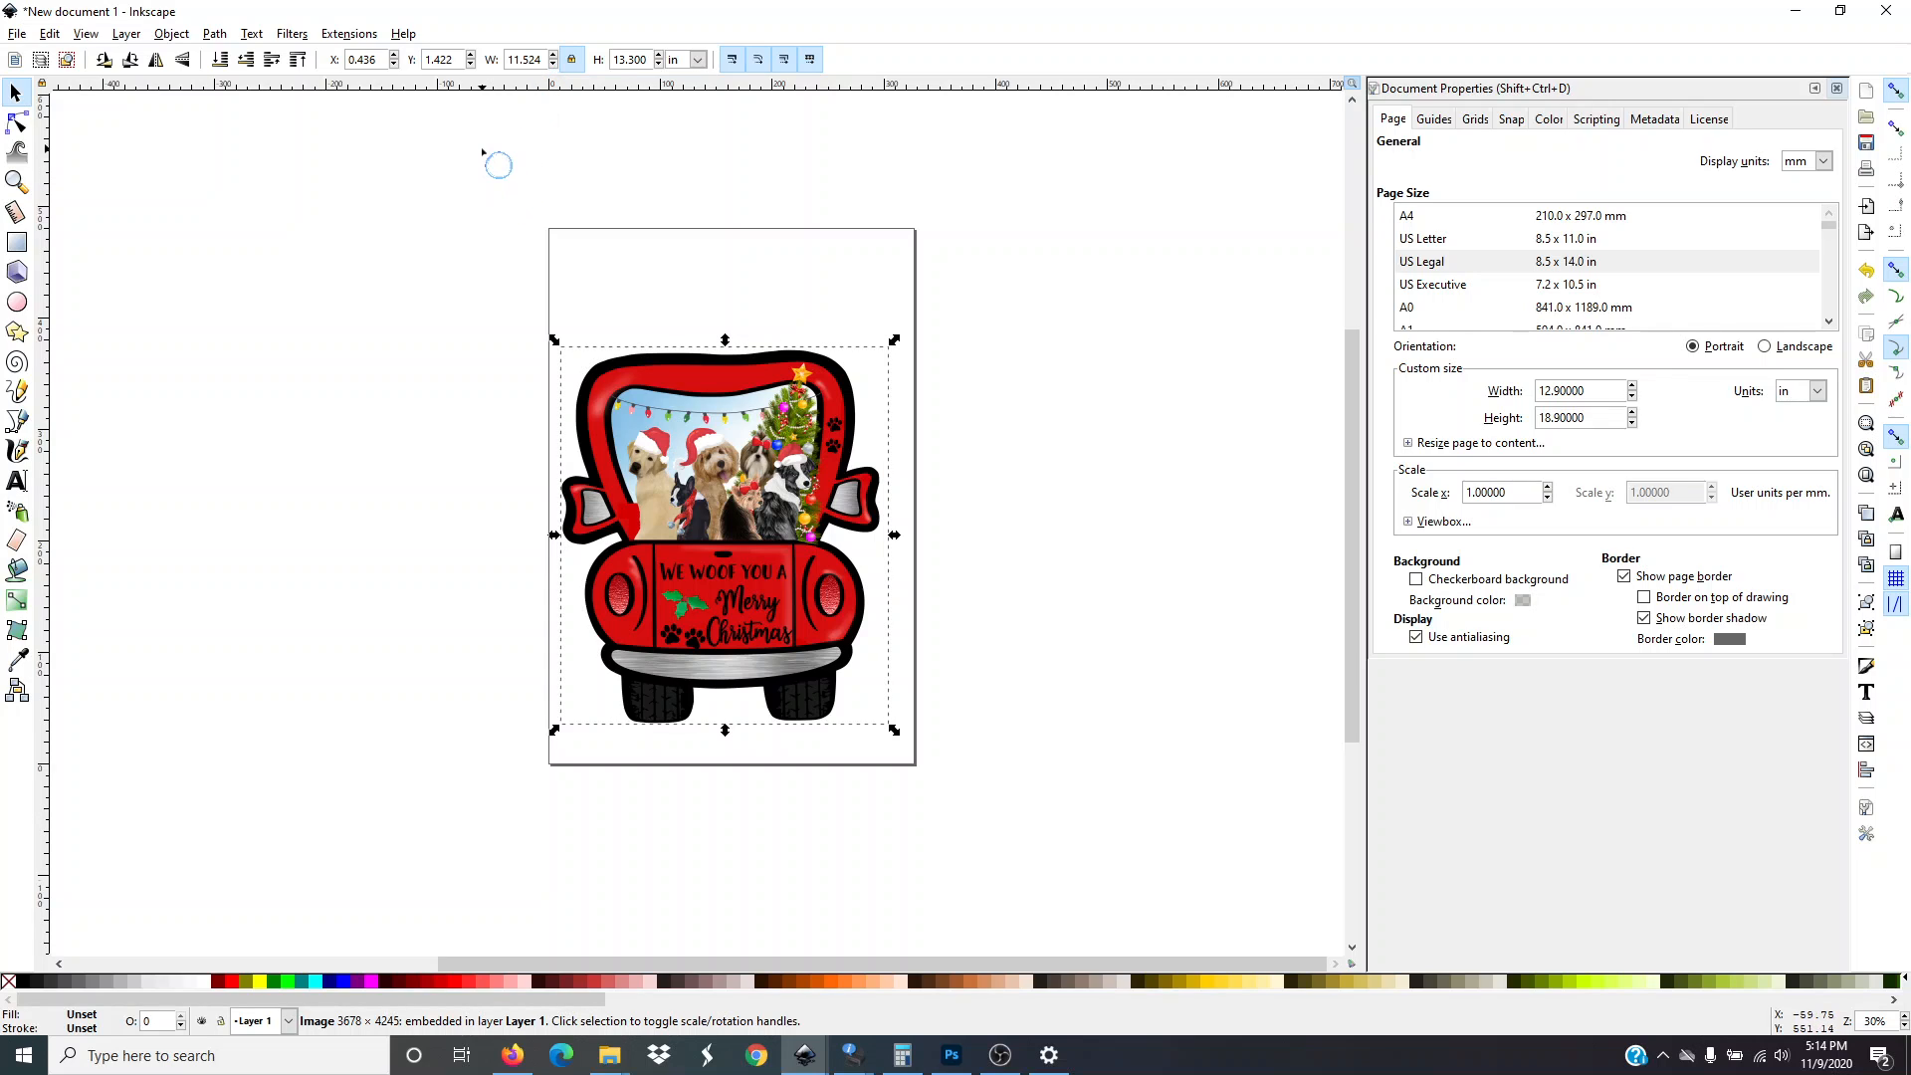
{"action": "left_click", "coordinate": [572, 59]}
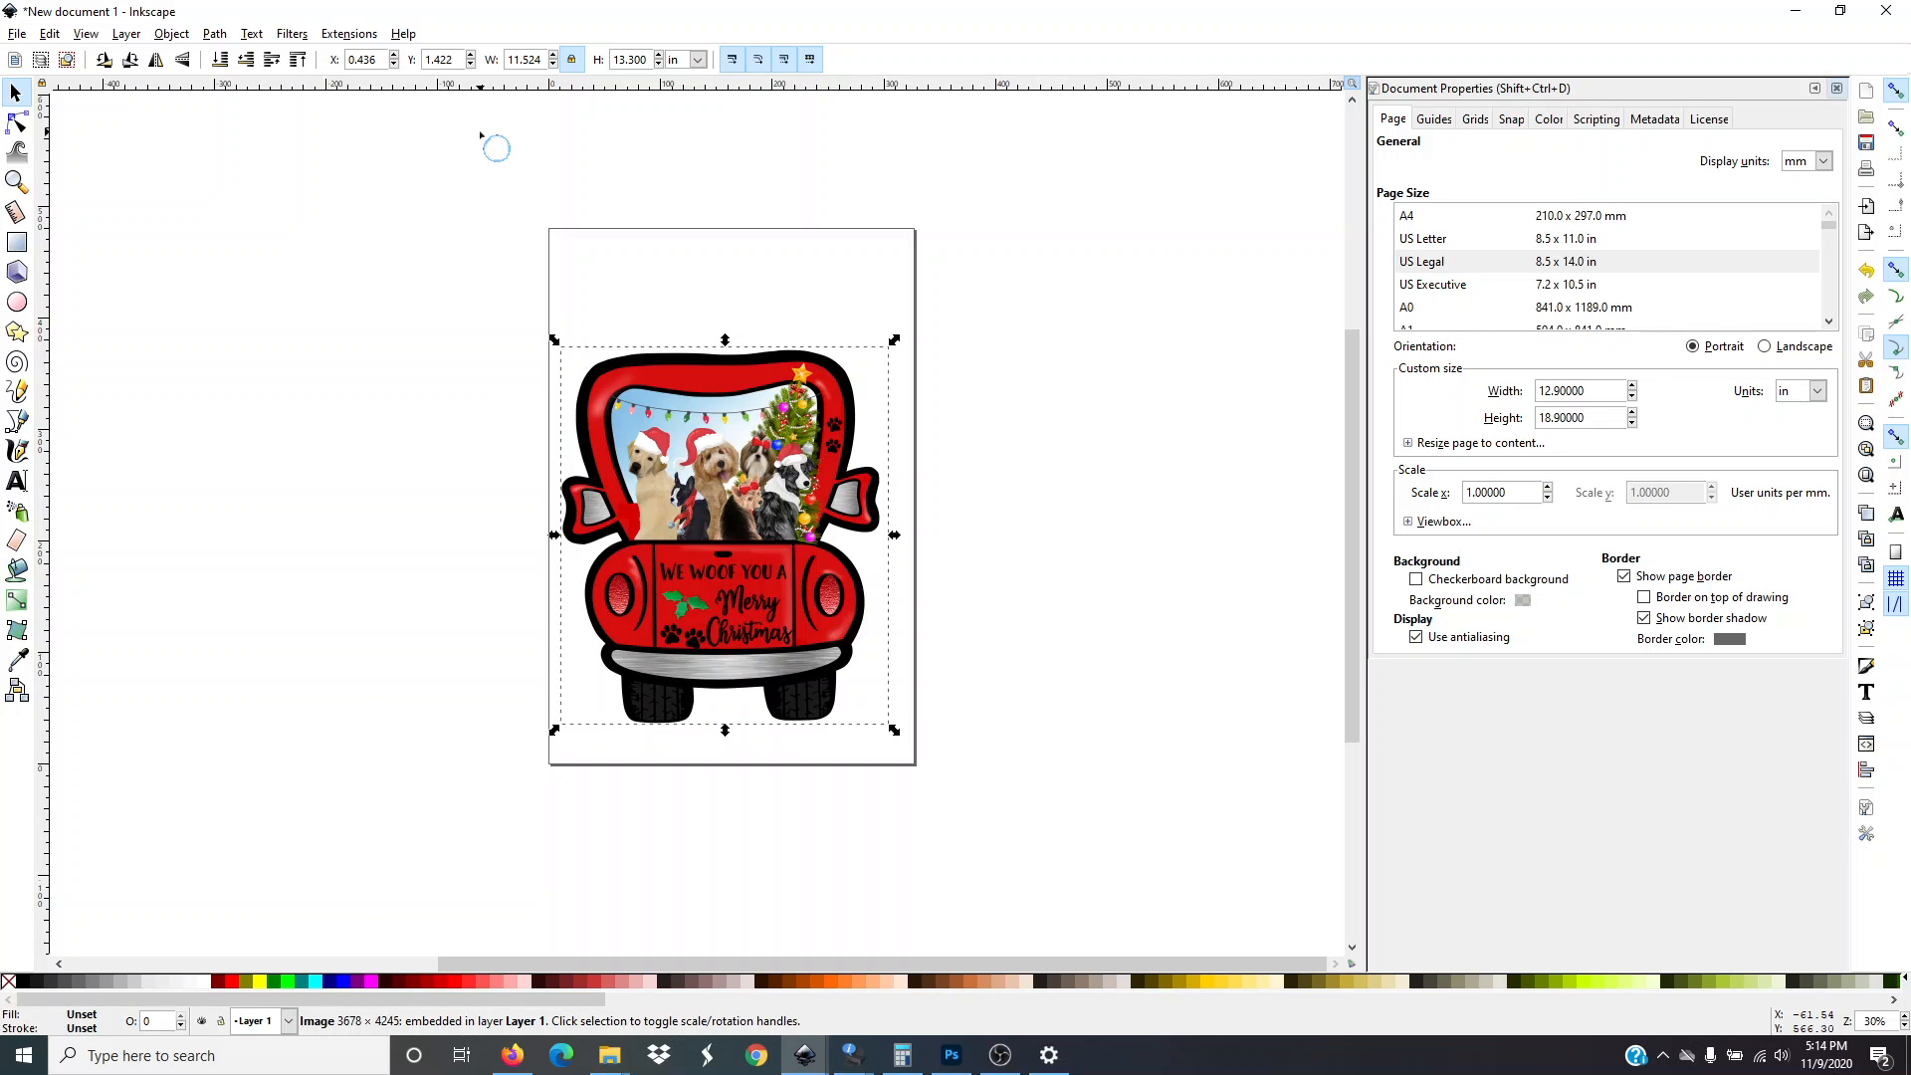
{"action": "left_click", "coordinate": [572, 59]}
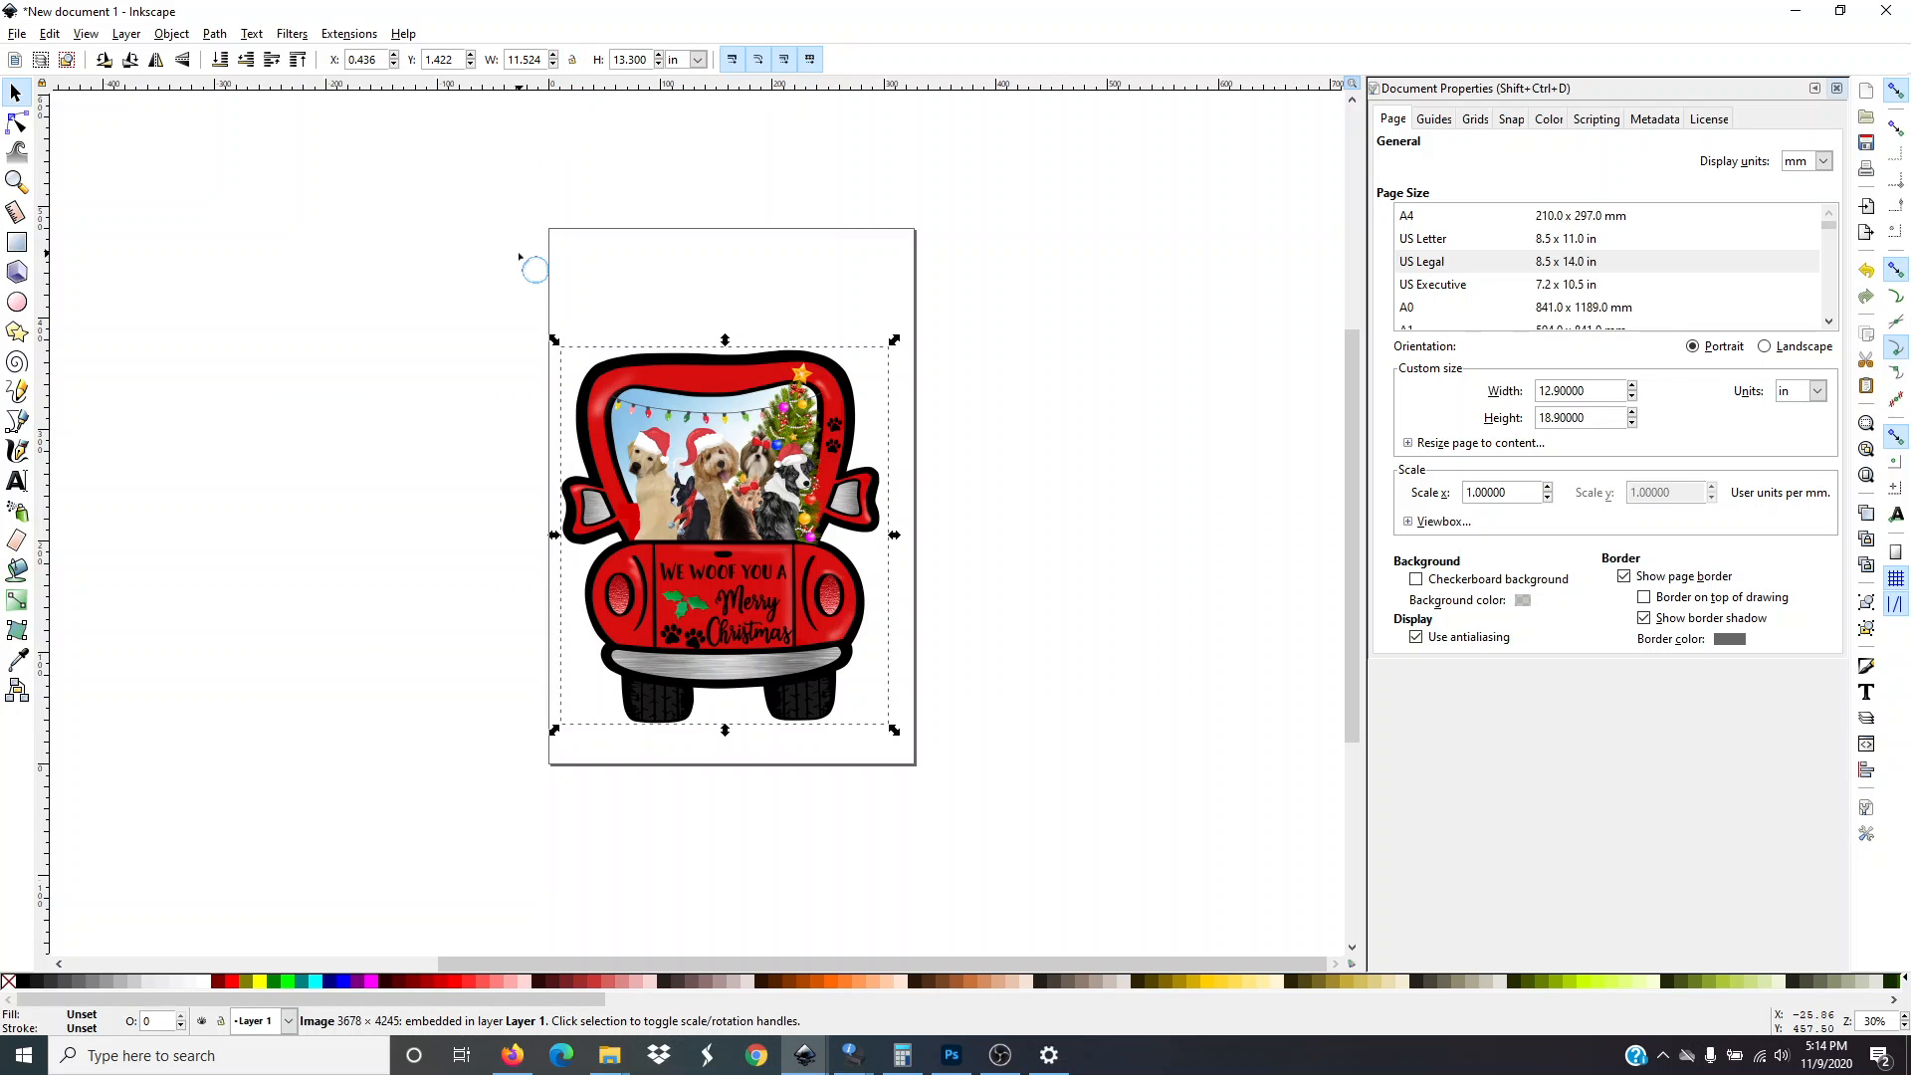
{"action": "left_click", "coordinate": [571, 62]}
{"action": "left_click", "coordinate": [572, 65]}
{"action": "left_click", "coordinate": [267, 321]}
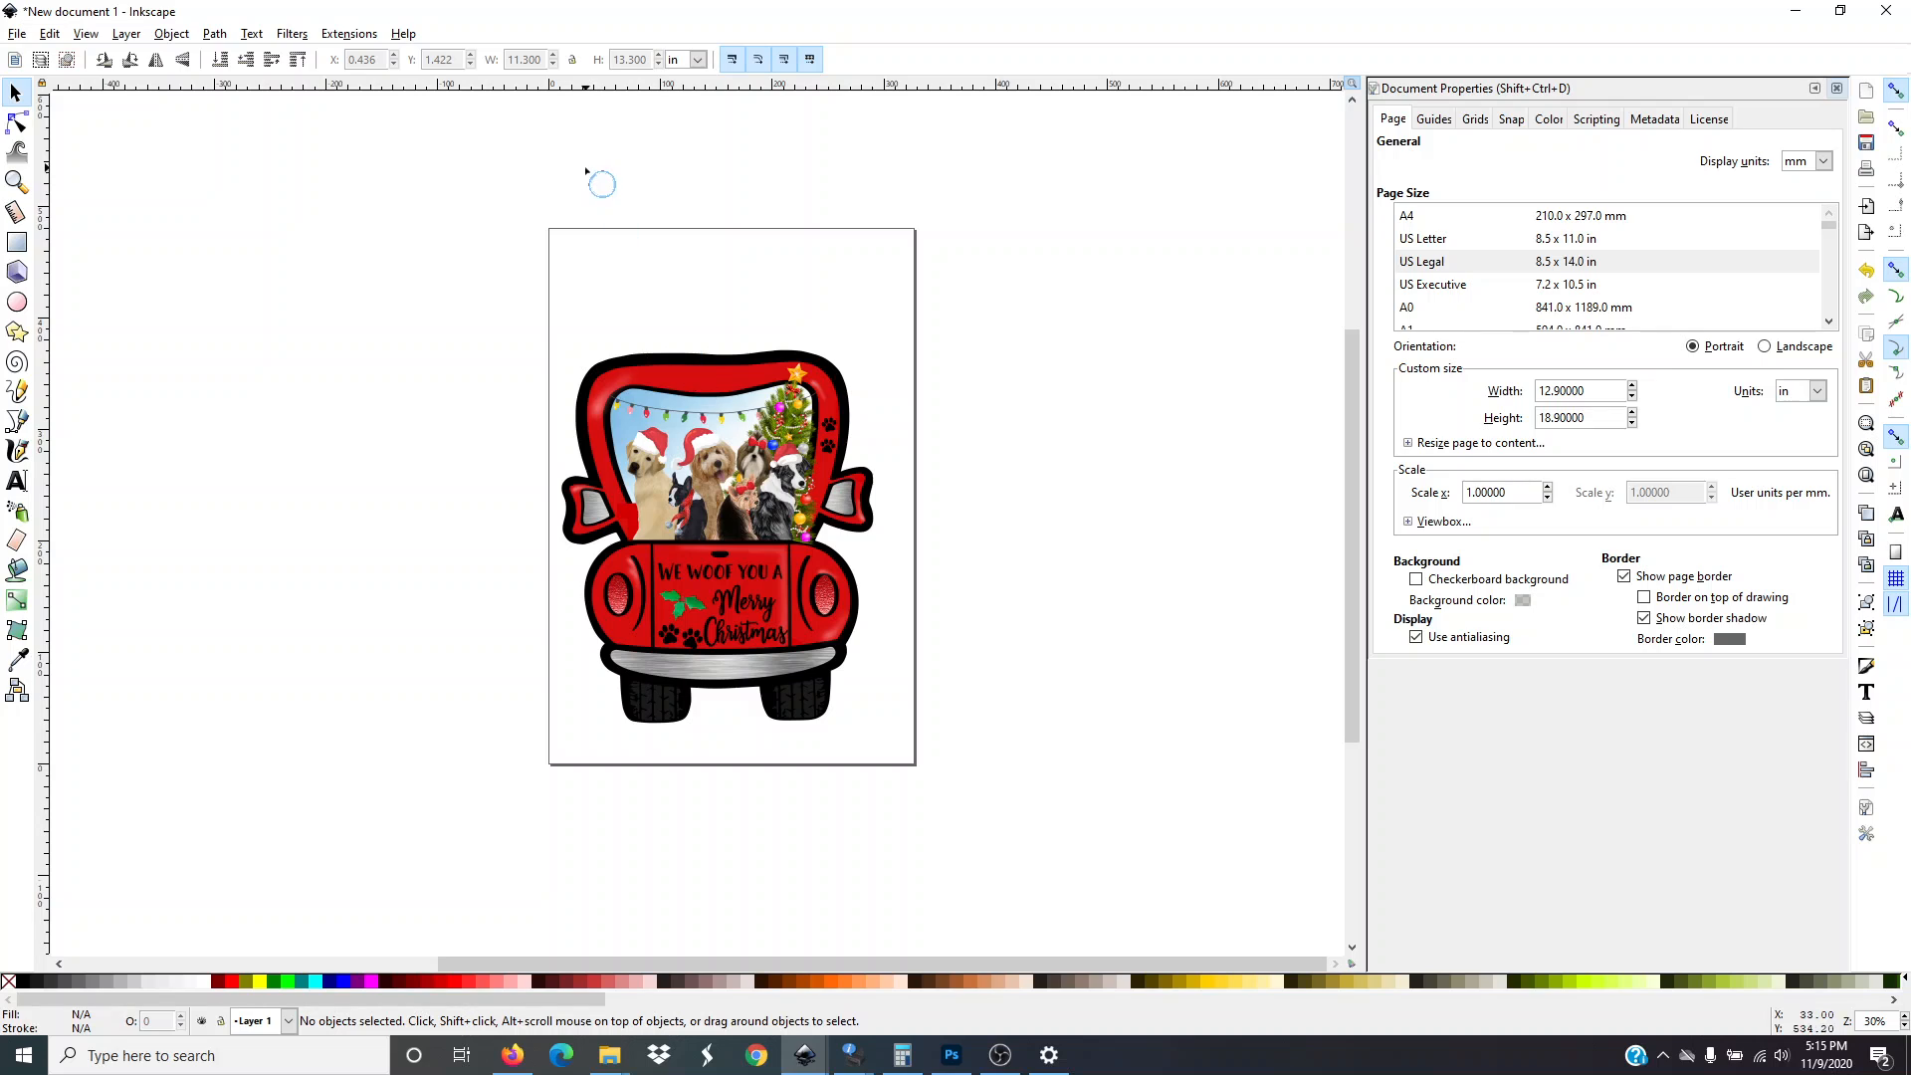
Reposition the truck image lower on the page, near the bottom edge
{"action": "left_click", "coordinate": [694, 374]}
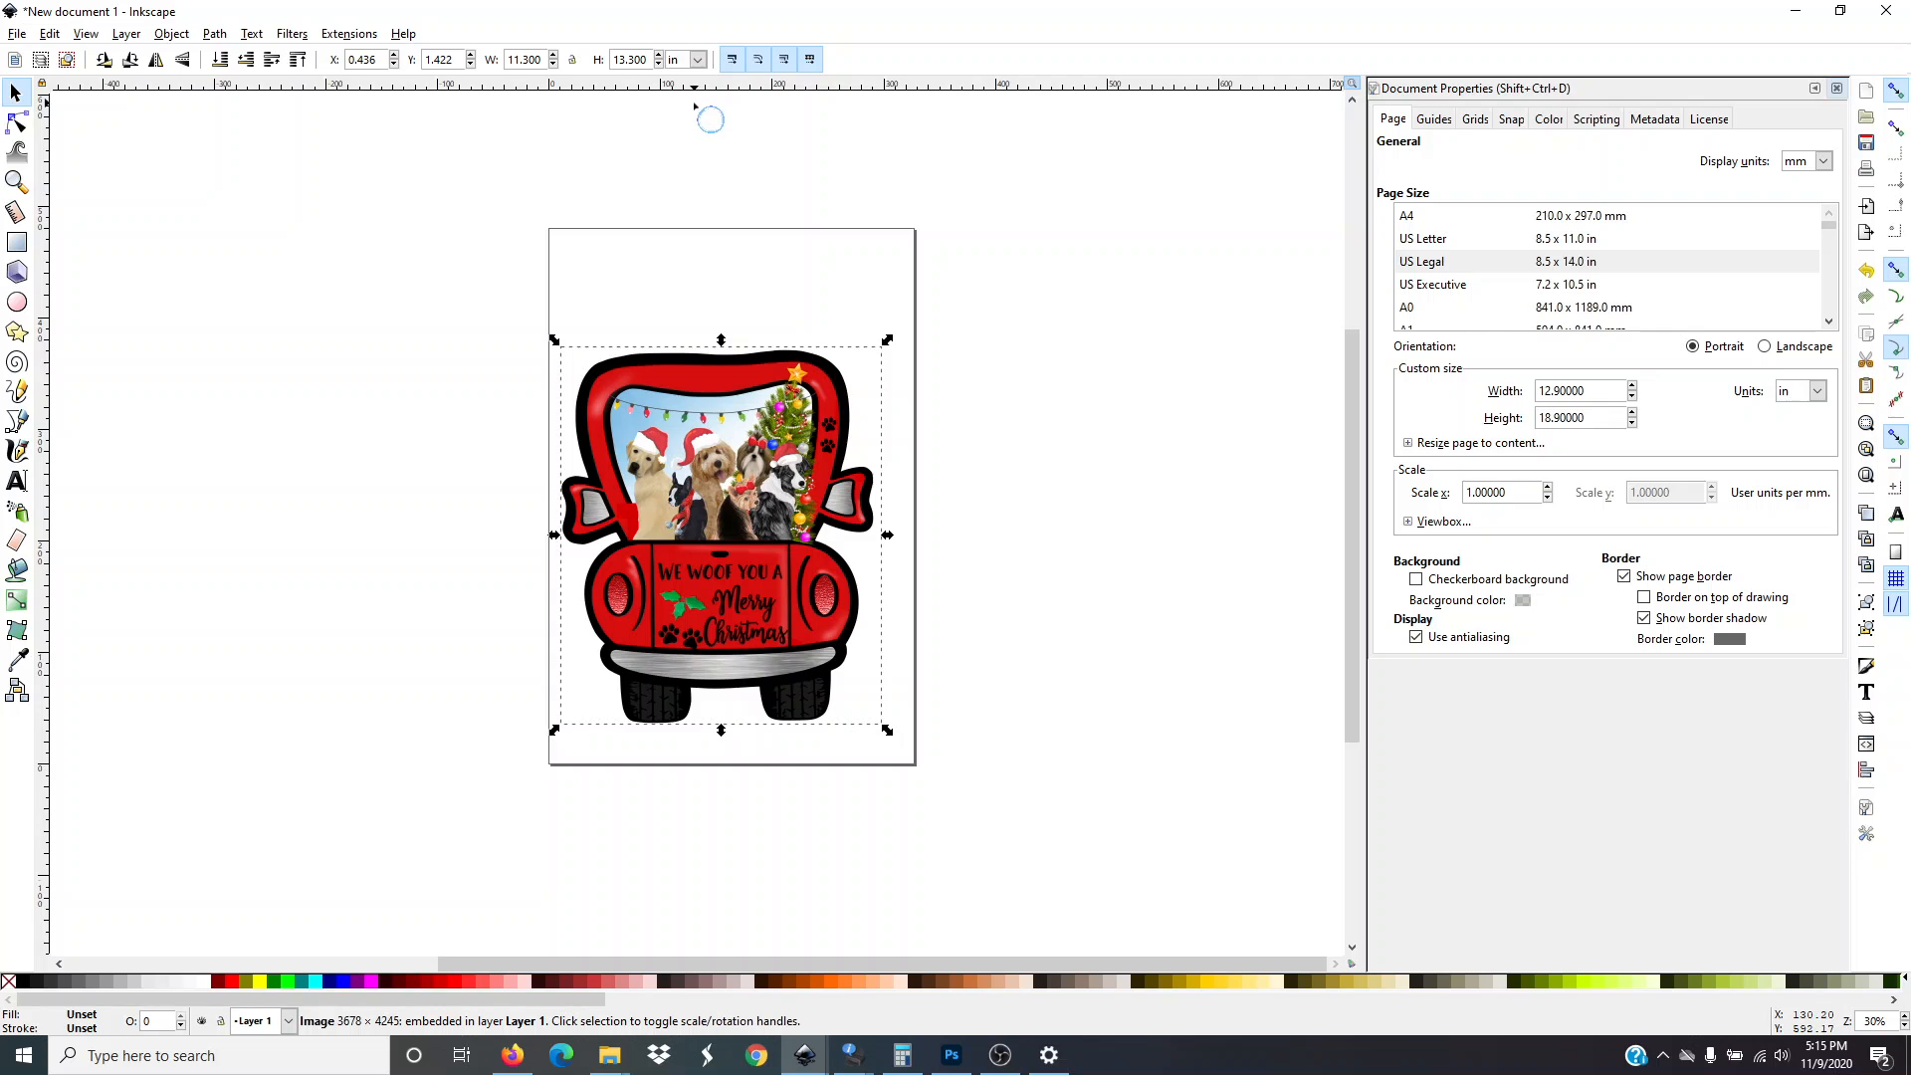
{"action": "mouse_move", "coordinate": [725, 381]}
{"action": "left_mouse_down"}
{"action": "mouse_move", "coordinate": [761, 368]}
{"action": "mouse_move", "coordinate": [719, 406]}
{"action": "left_mouse_up"}
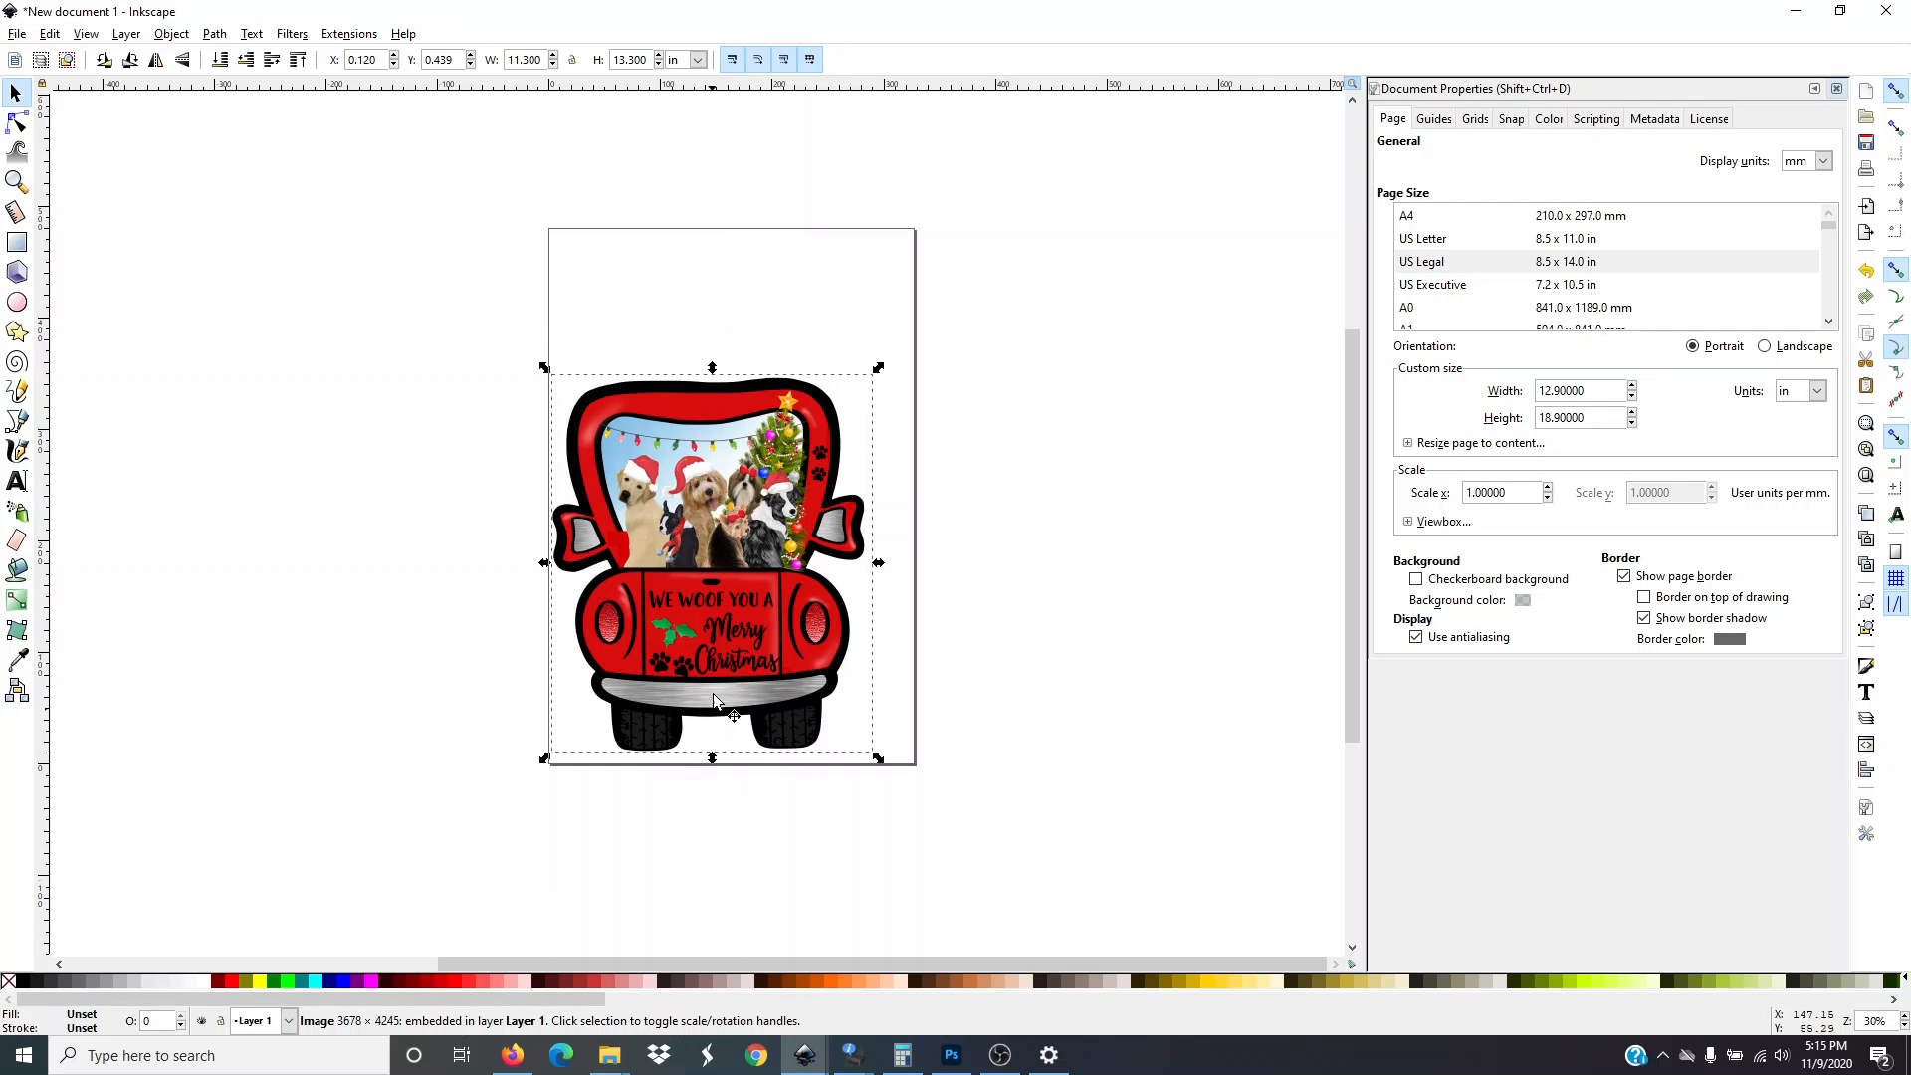
{"action": "left_click_drag", "start_coordinate": [709, 654], "coordinate": [725, 655]}
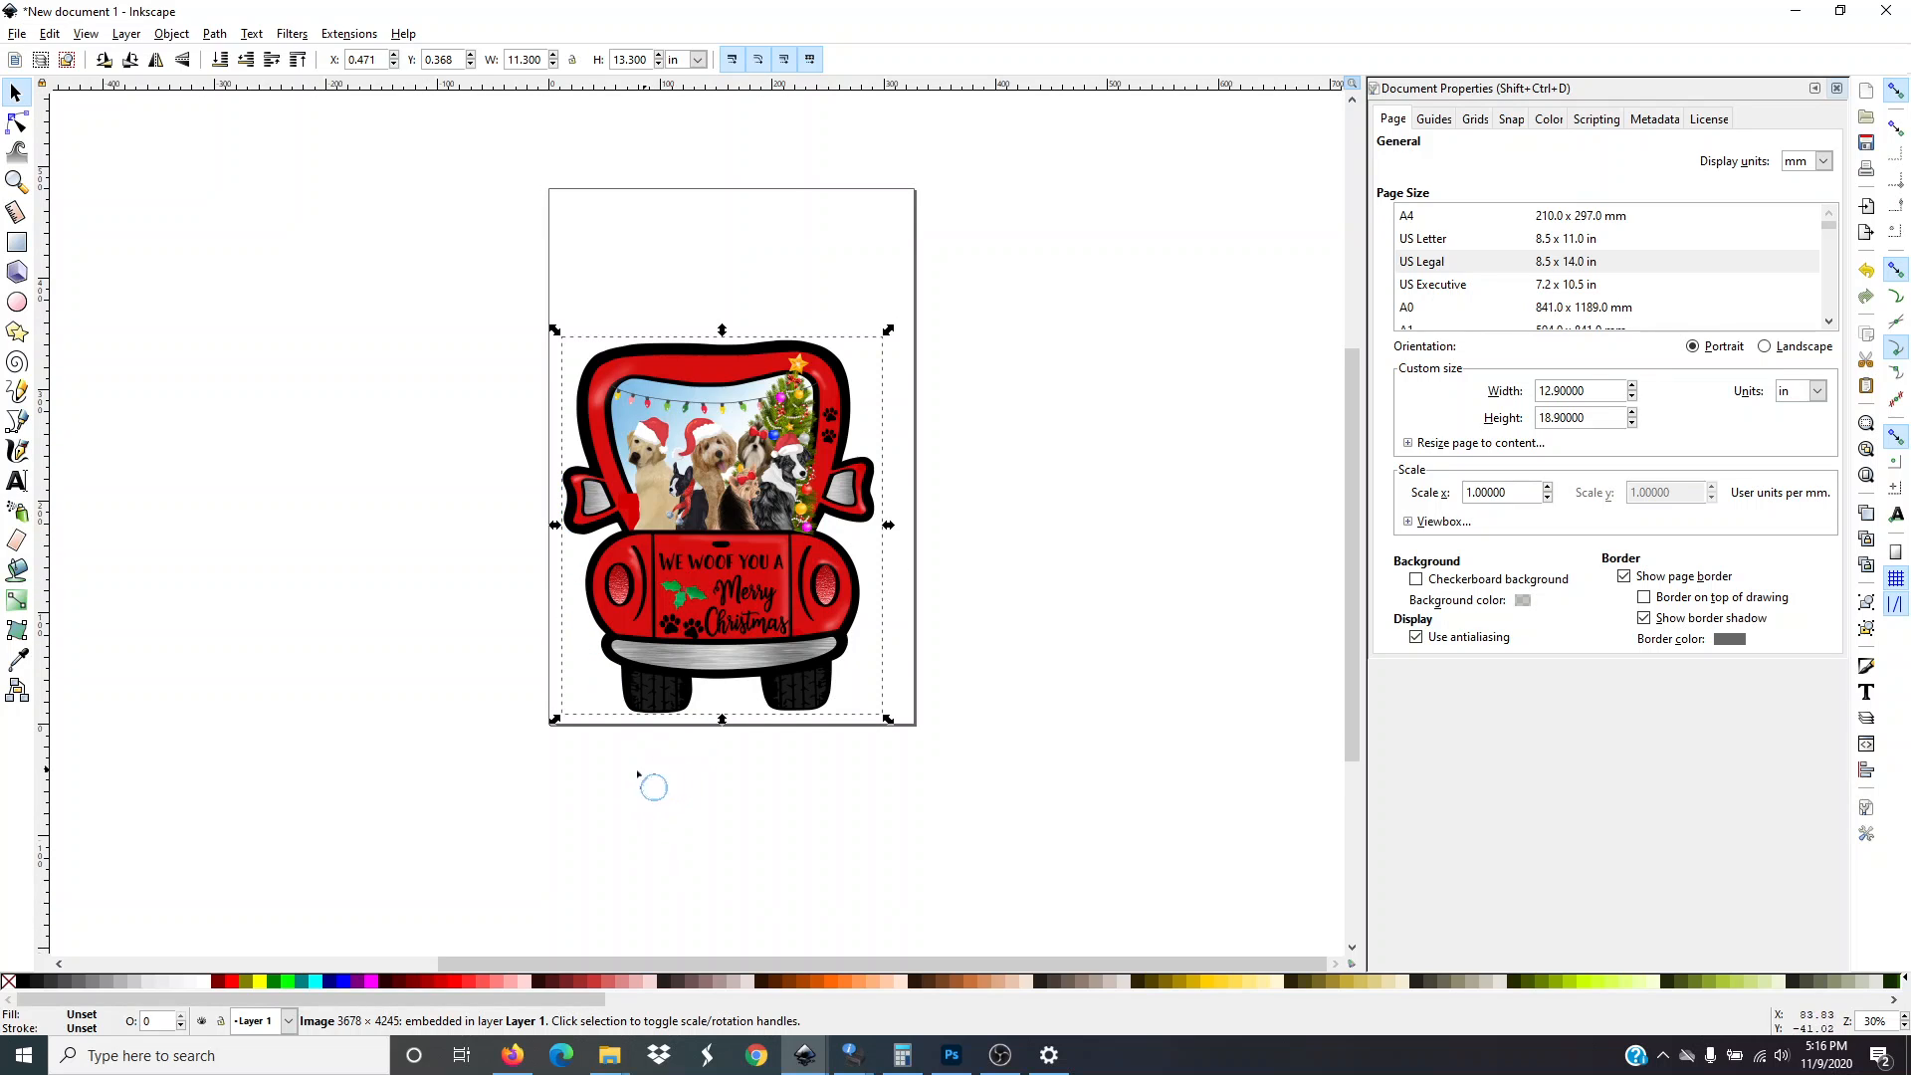
{"action": "scroll", "coordinate": [416, 734], "scroll_direction": "up", "scroll_amount": 1}
{"action": "left_click", "coordinate": [392, 707]}
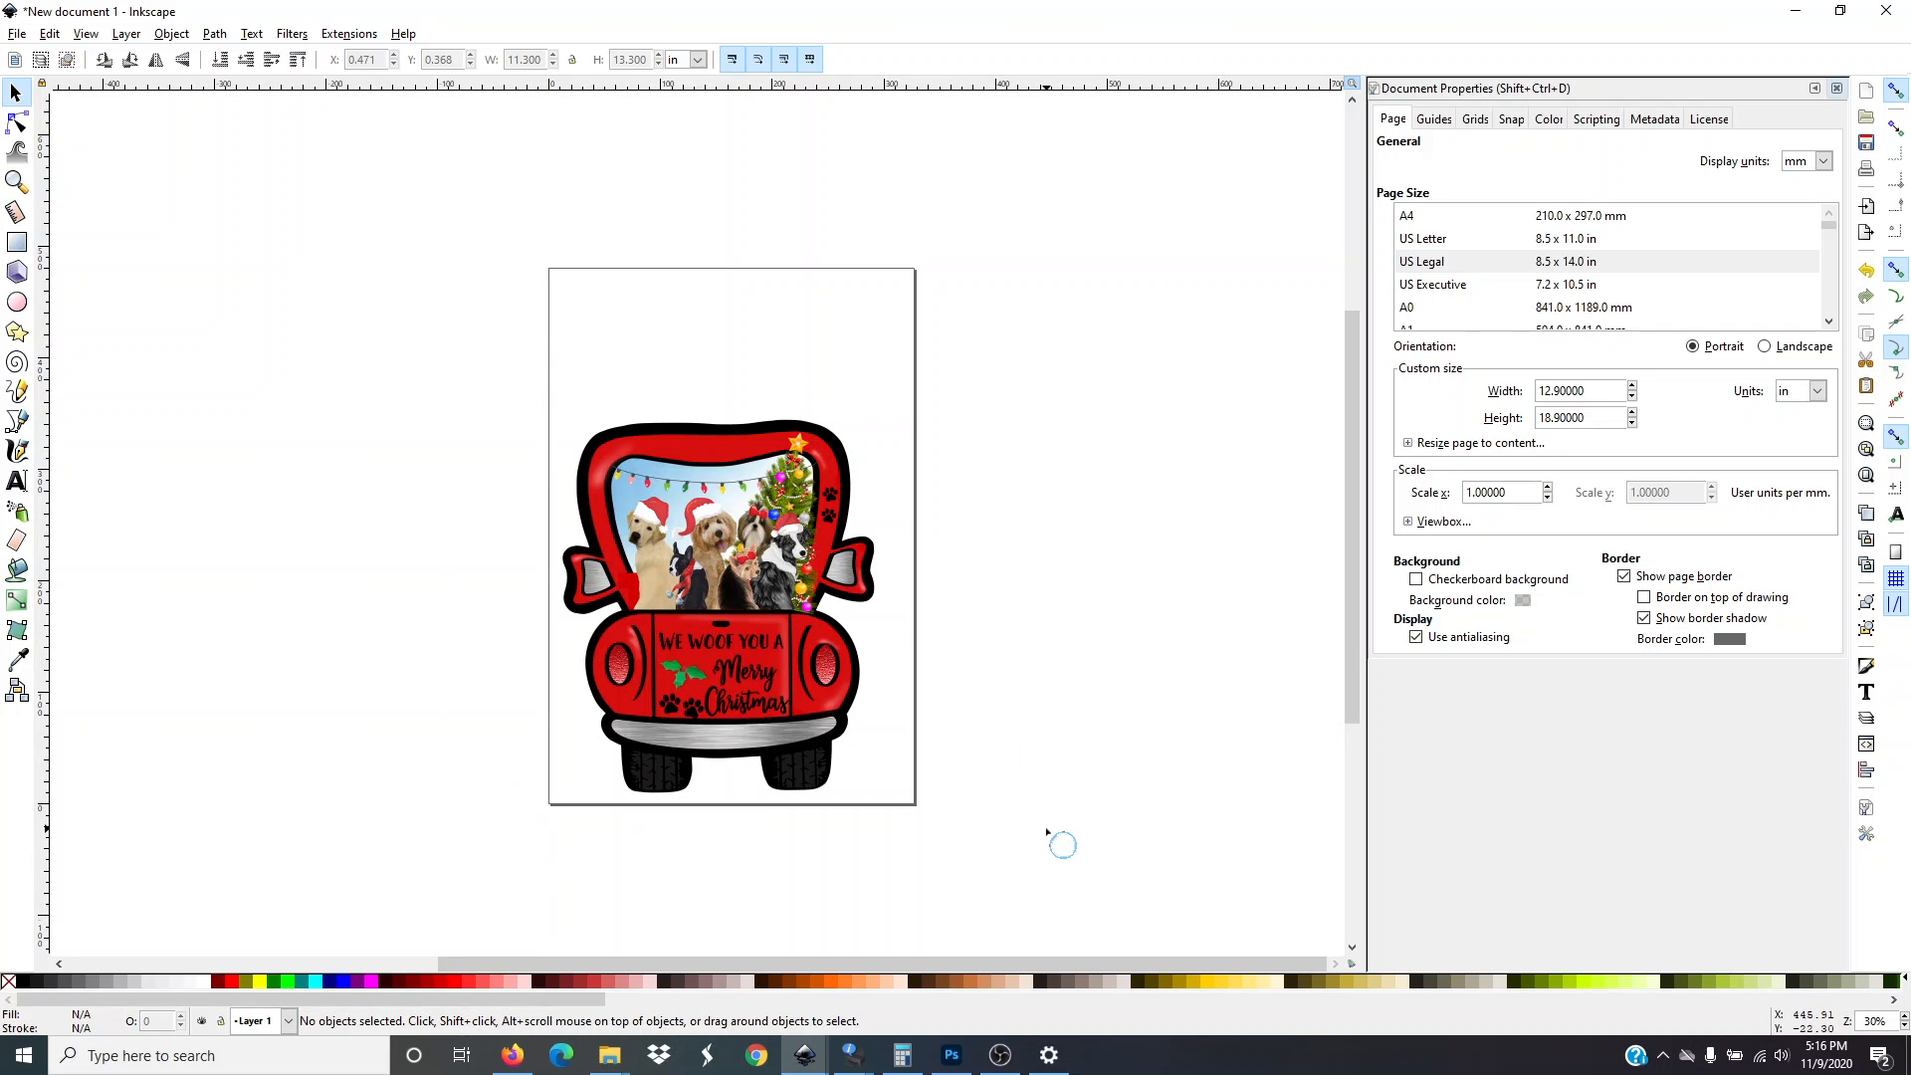
Flip the truck image horizontally so it is mirrored
{"action": "left_click", "coordinate": [721, 452]}
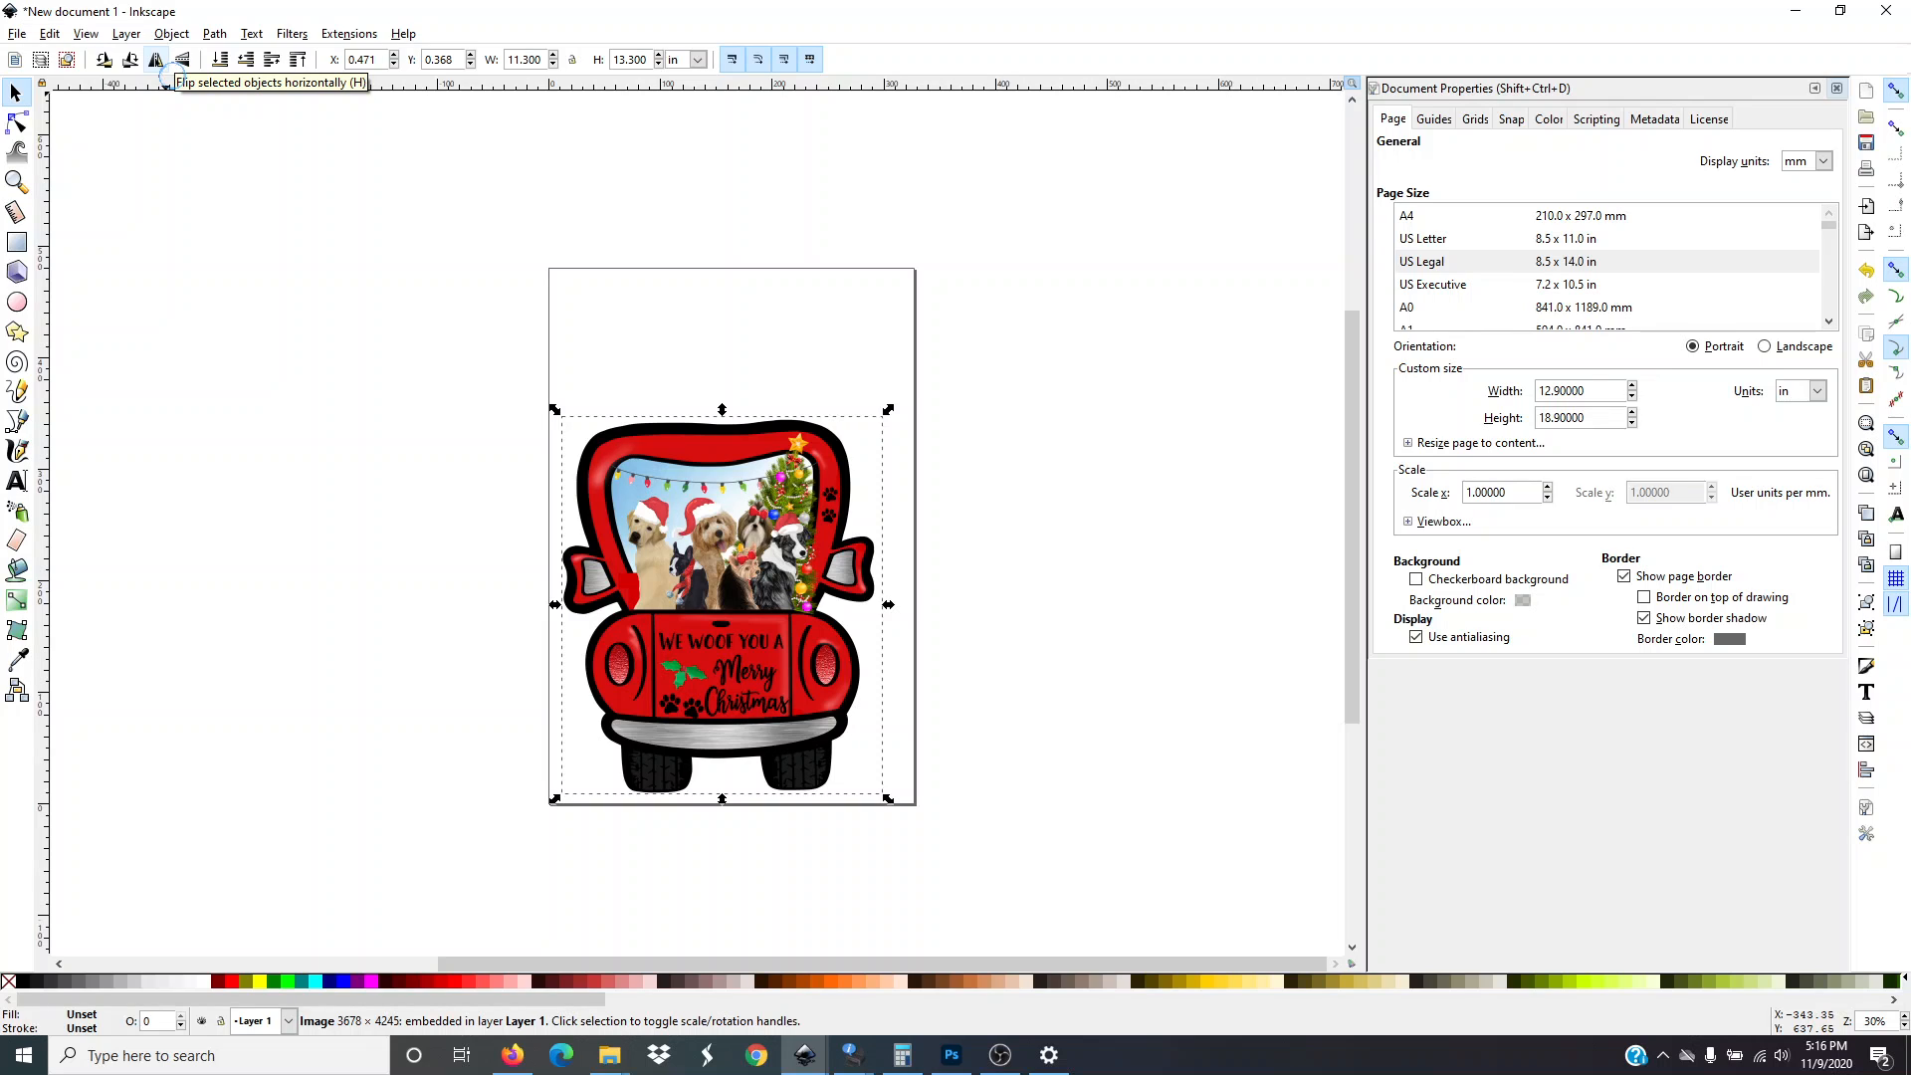
{"action": "left_click", "coordinate": [157, 64]}
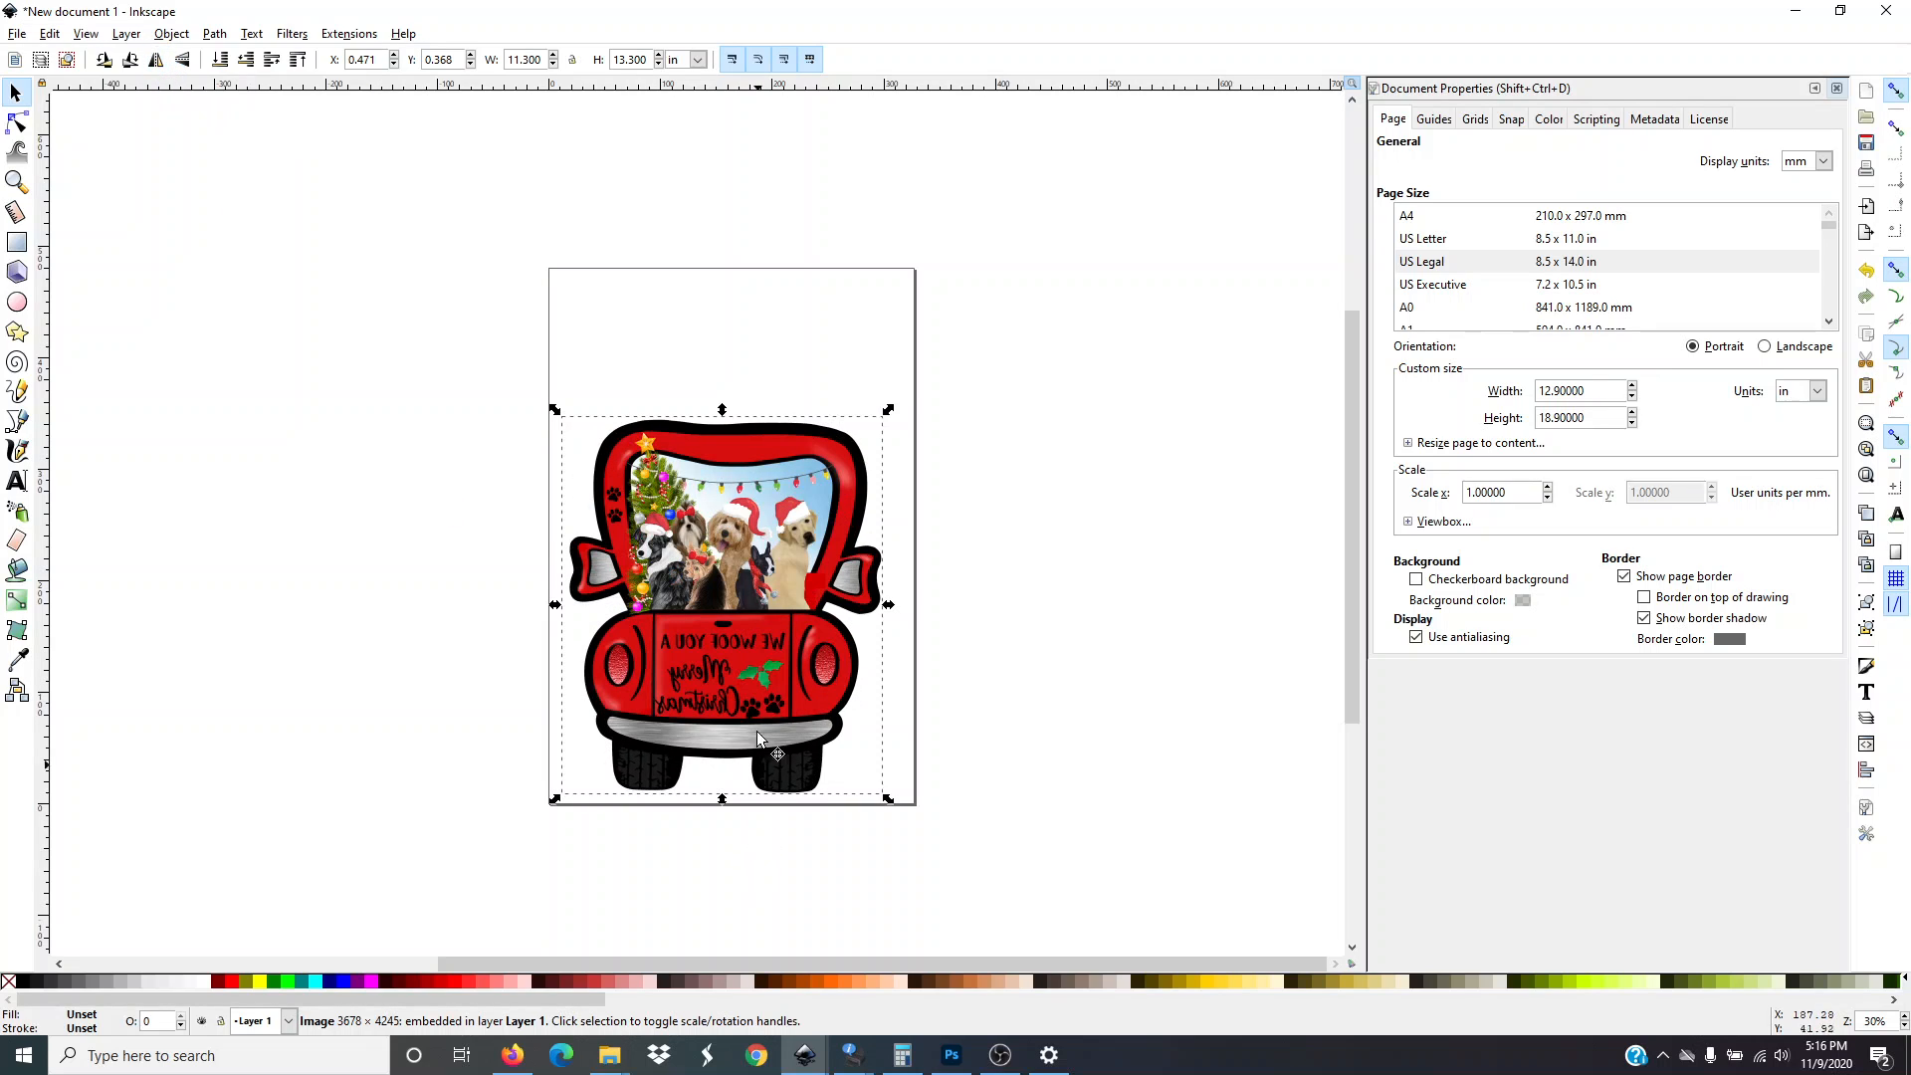
{"action": "left_click", "coordinate": [157, 62]}
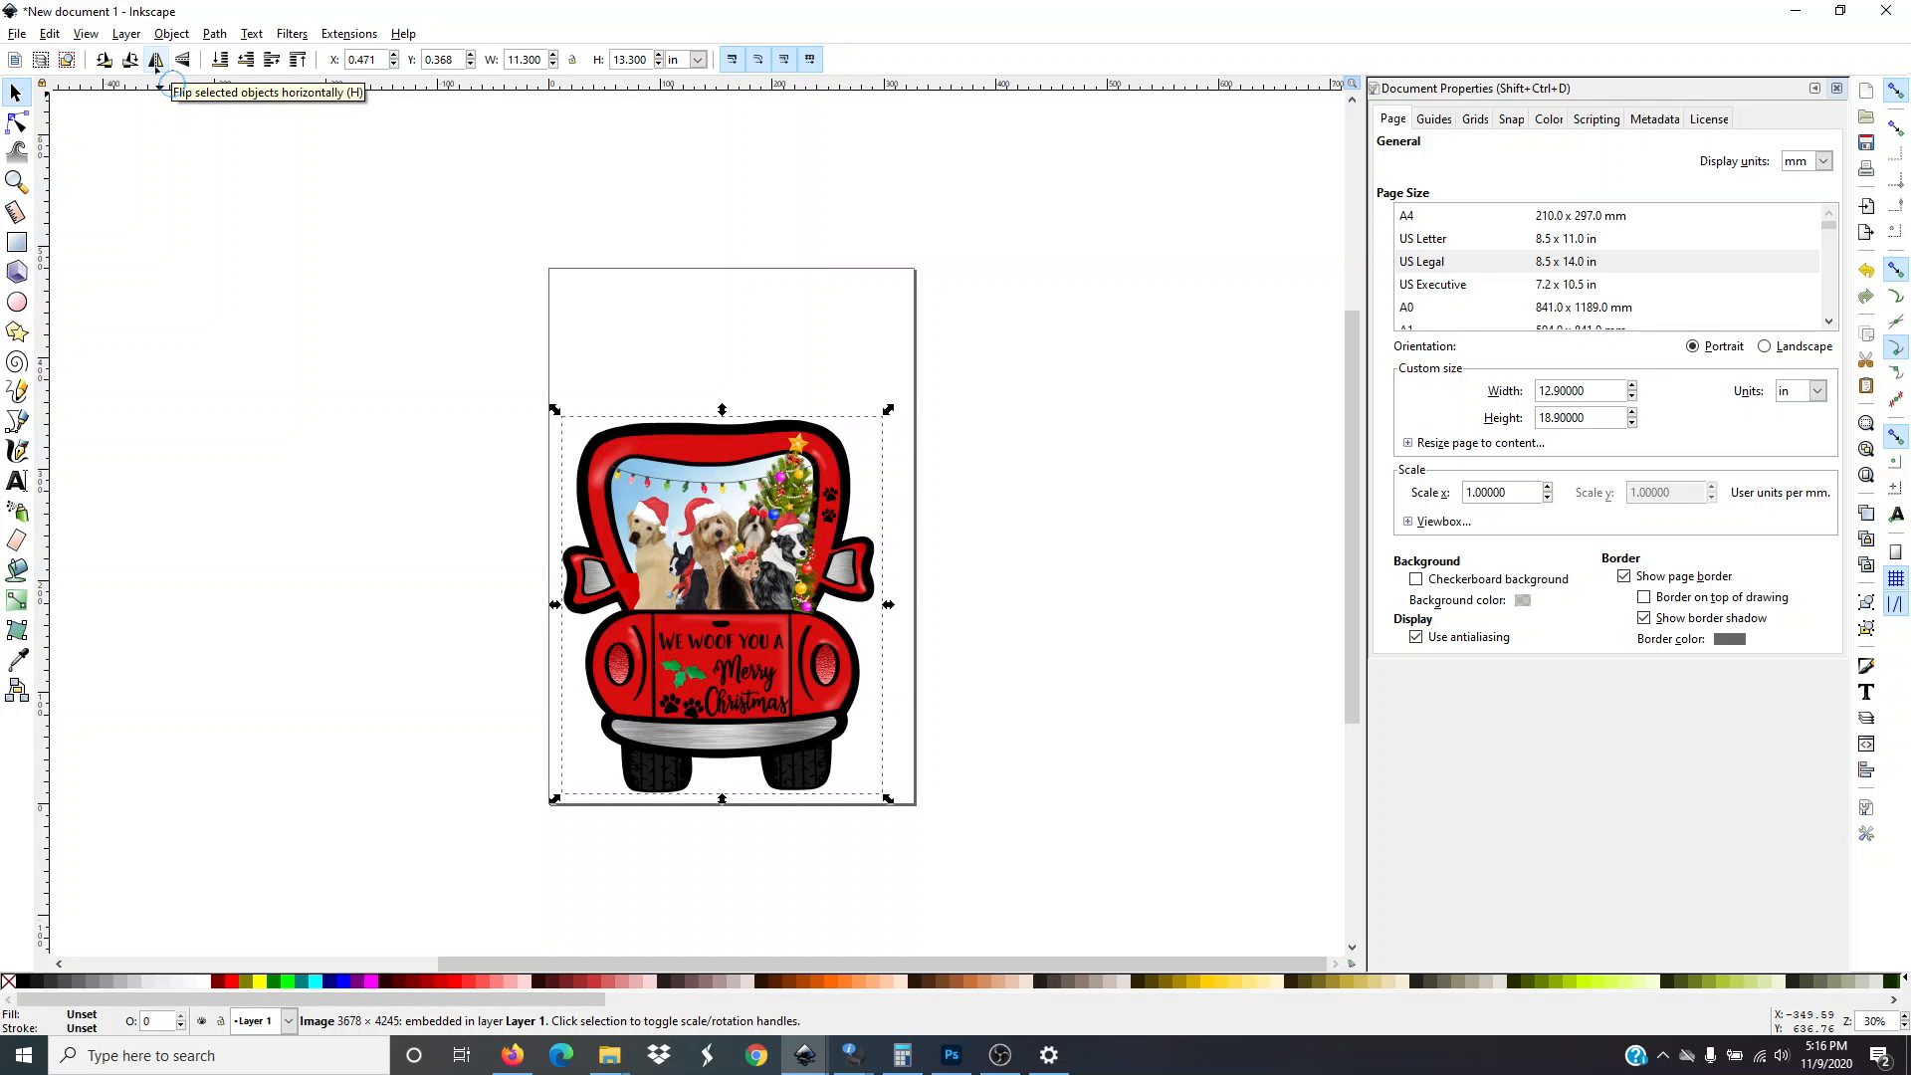
{"action": "left_click", "coordinate": [156, 61]}
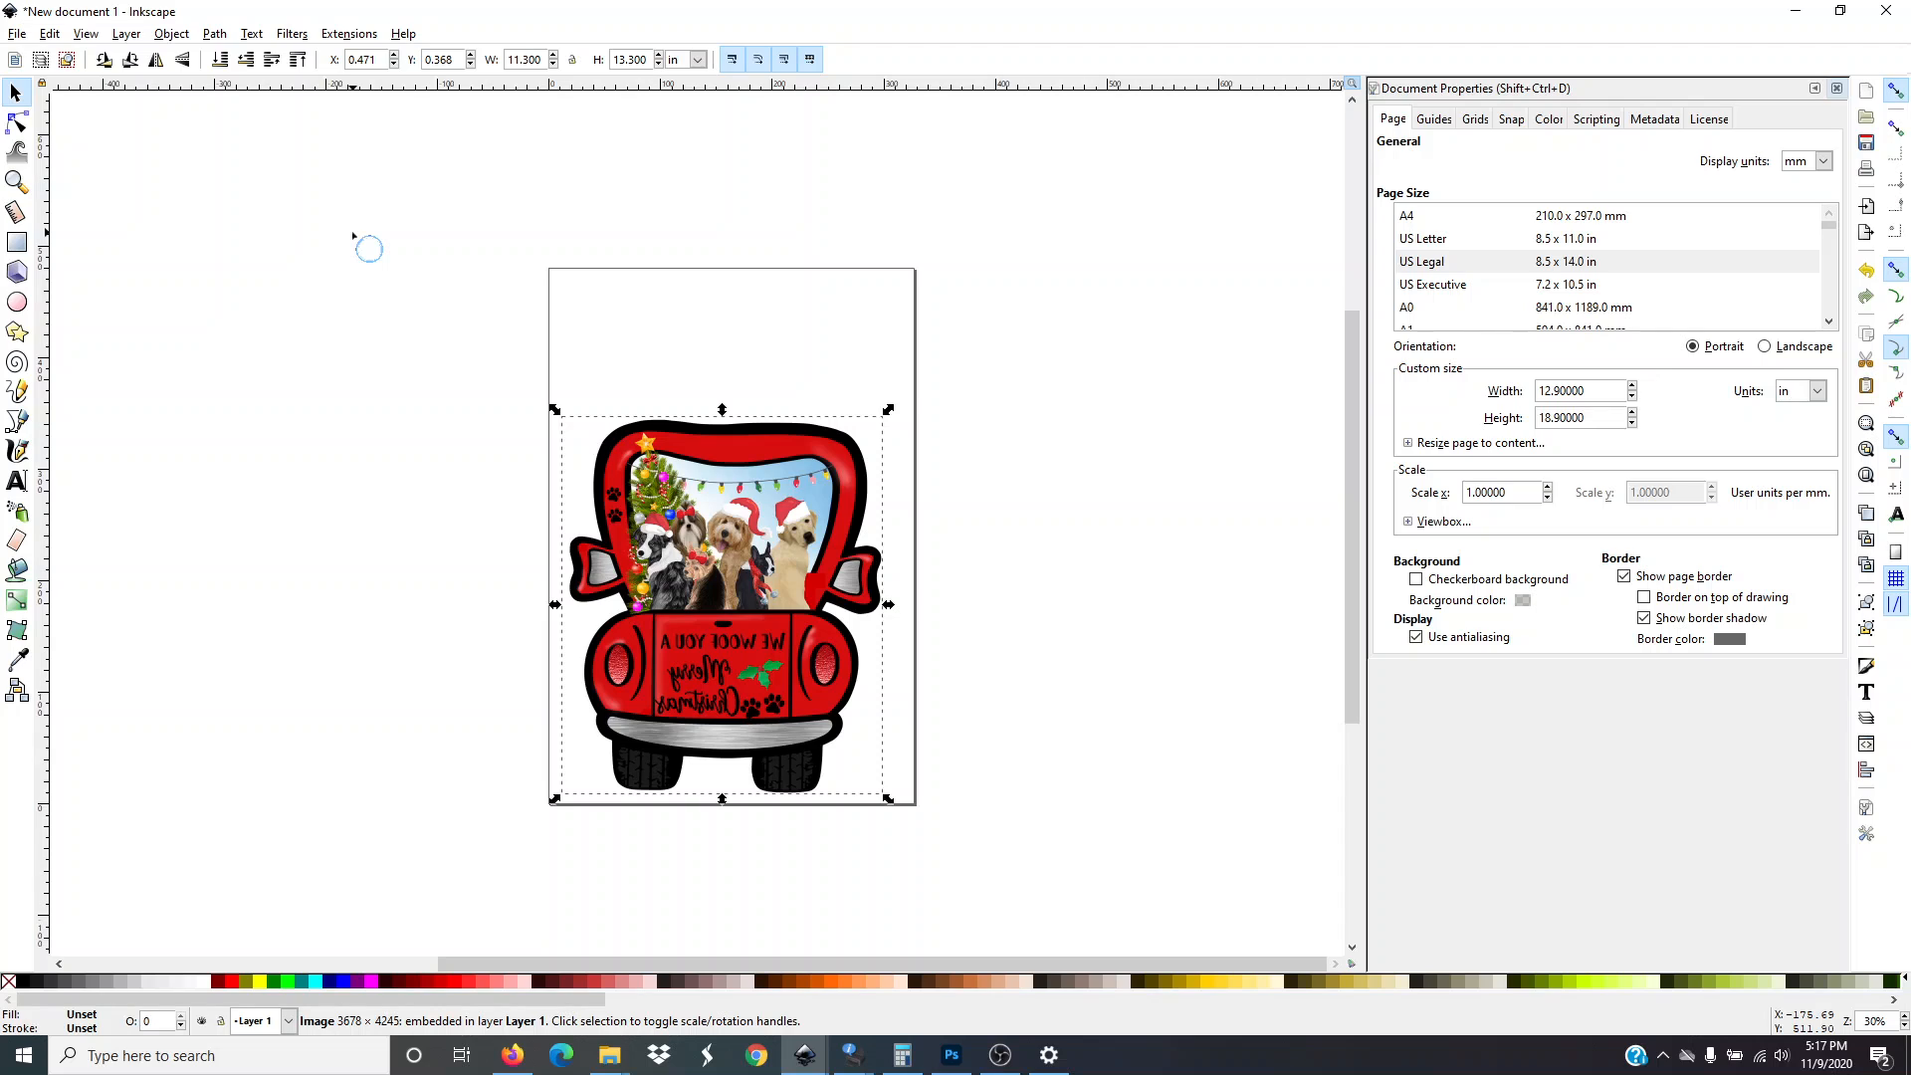
Open the Print dialog, select the Livingroom left printer and open its printing preferences
{"action": "left_click", "coordinate": [20, 34]}
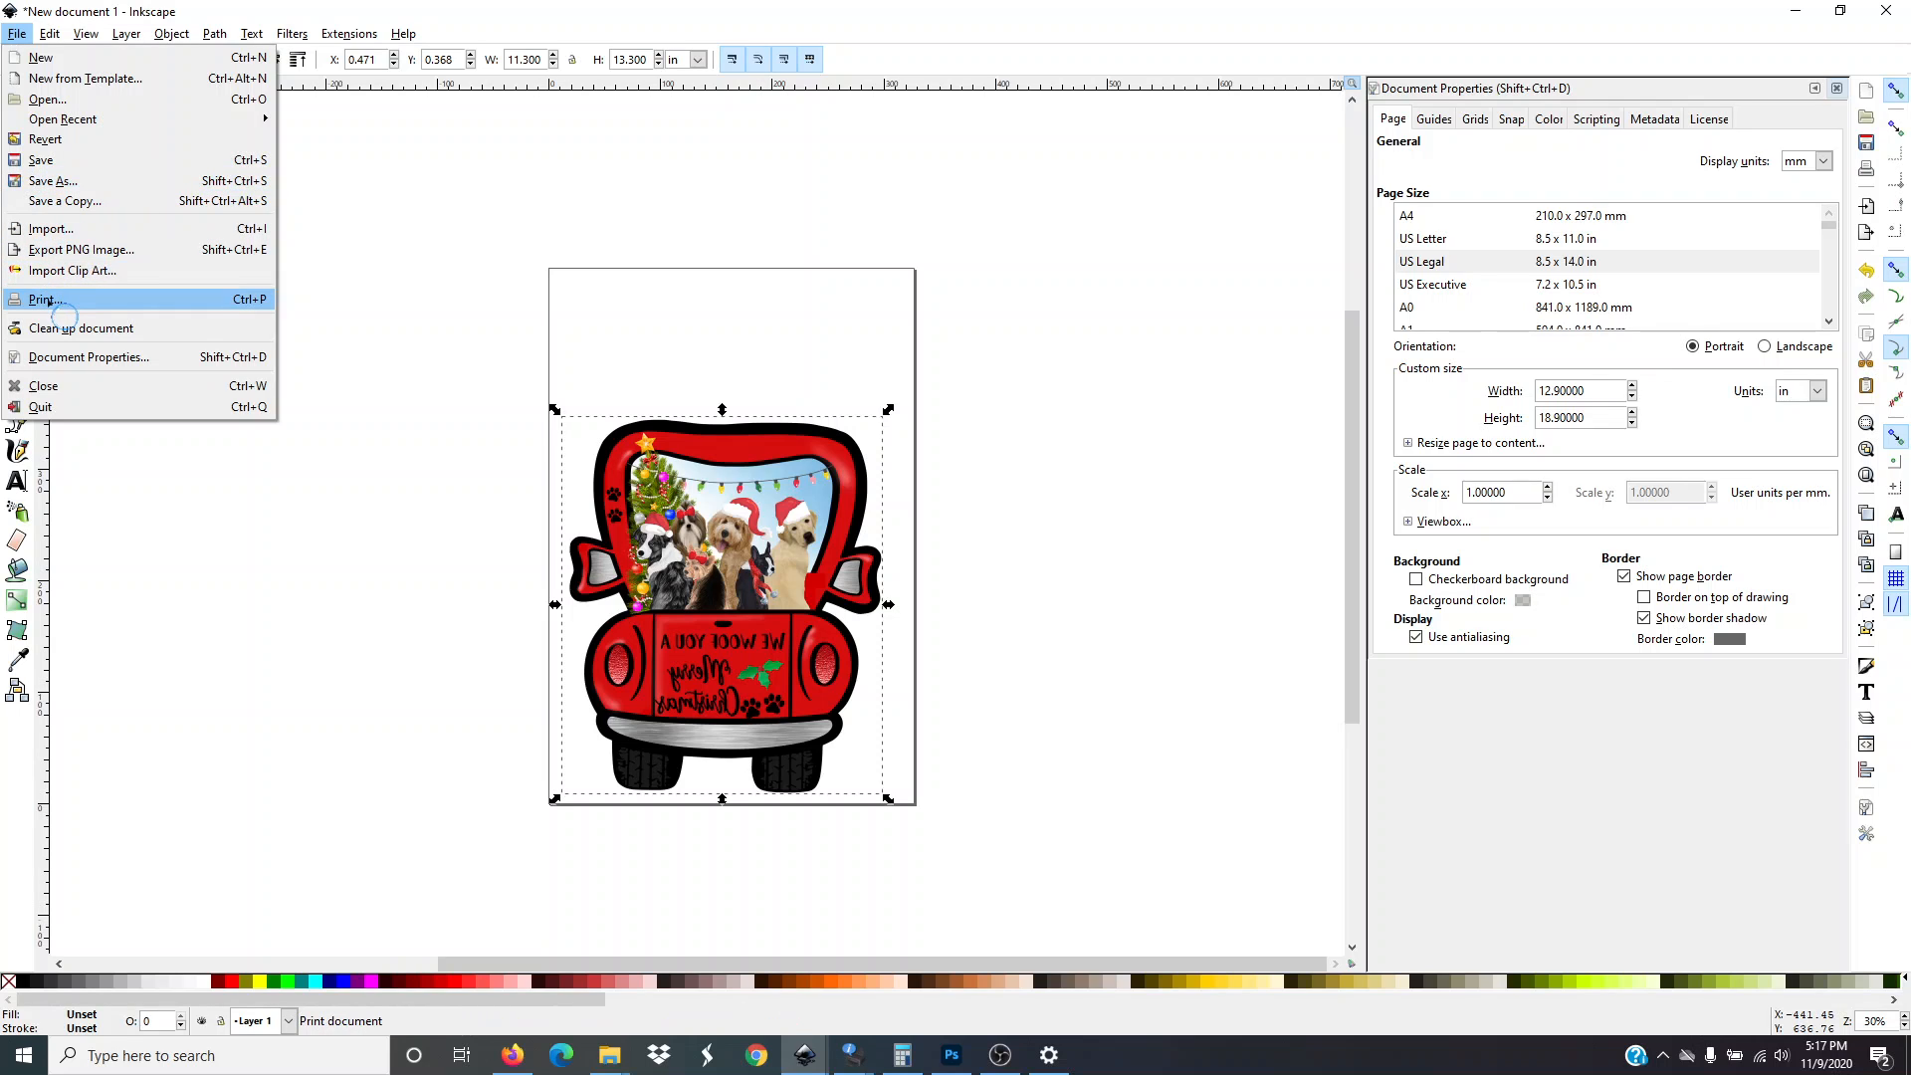
{"action": "left_click", "coordinate": [46, 300]}
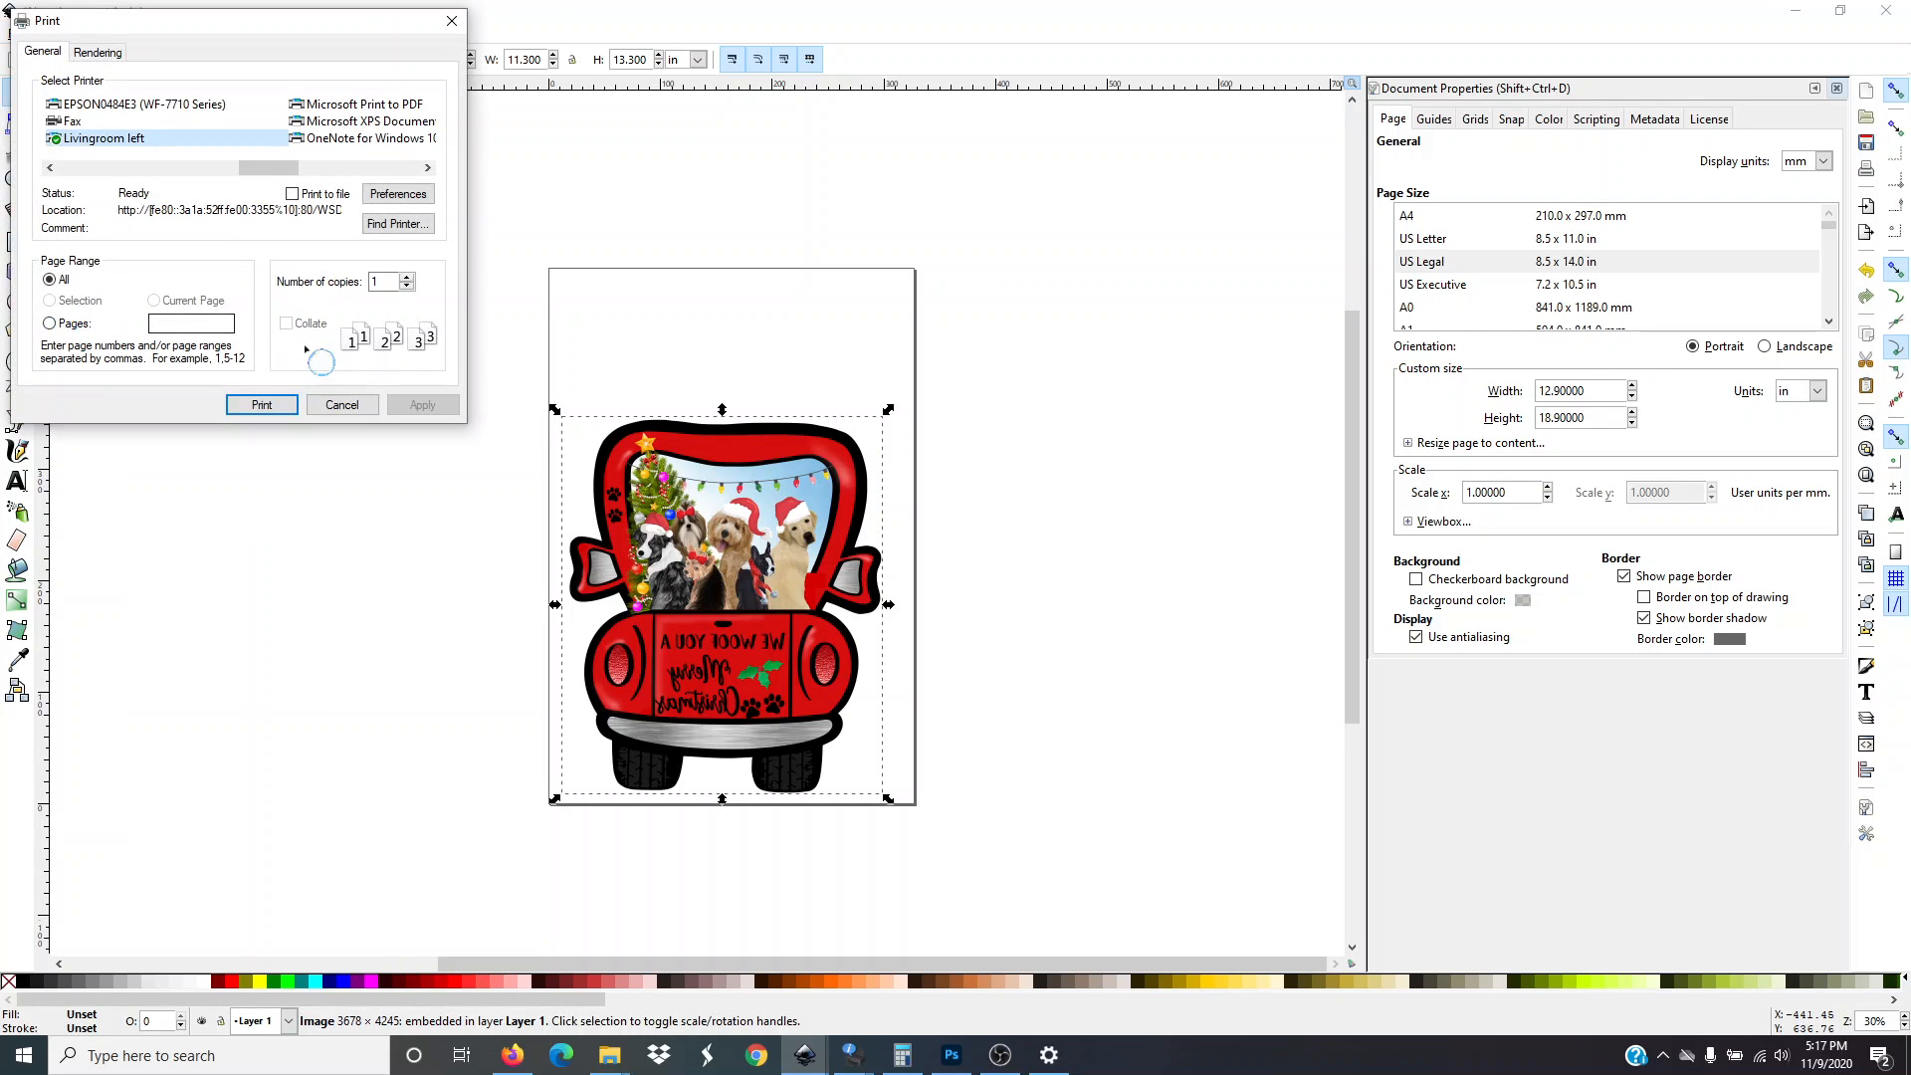
{"action": "left_click", "coordinate": [428, 167]}
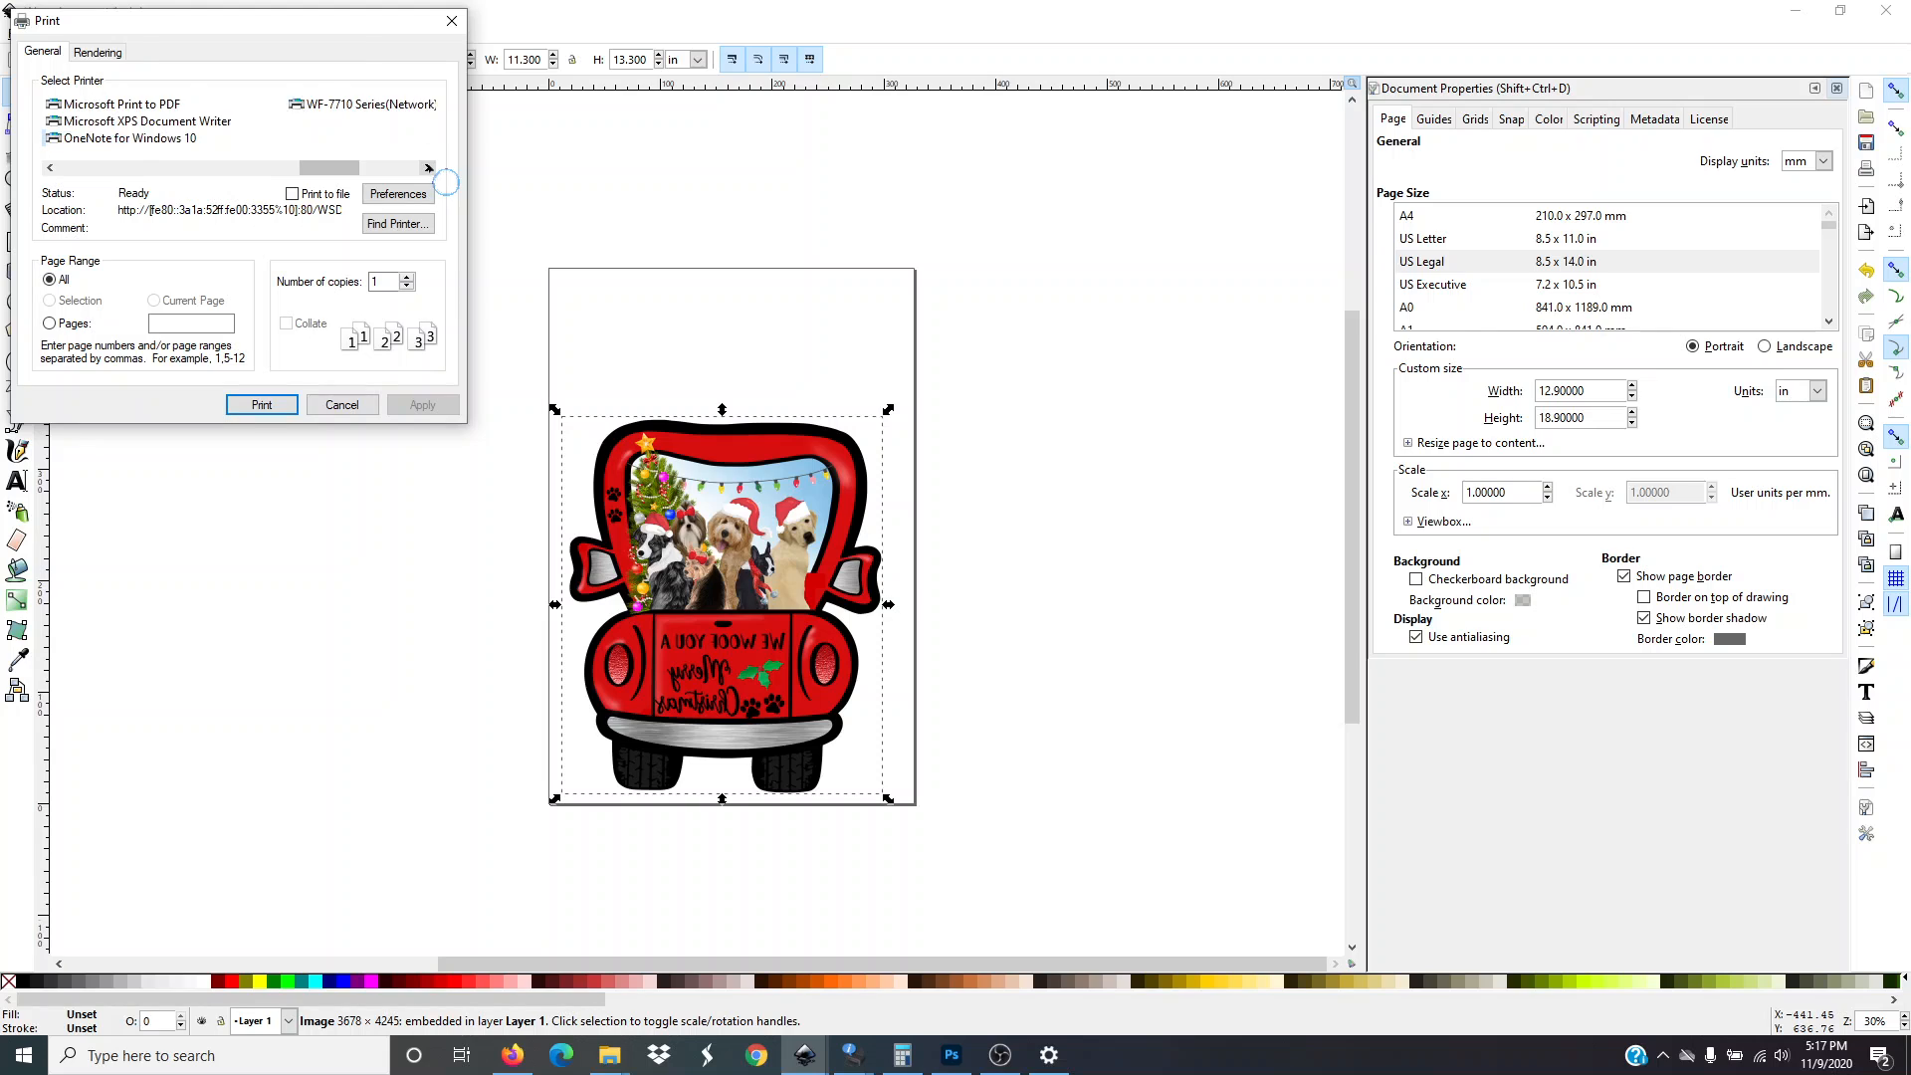
{"action": "left_click", "coordinate": [428, 167]}
{"action": "left_click", "coordinate": [49, 167]}
{"action": "left_click", "coordinate": [49, 168]}
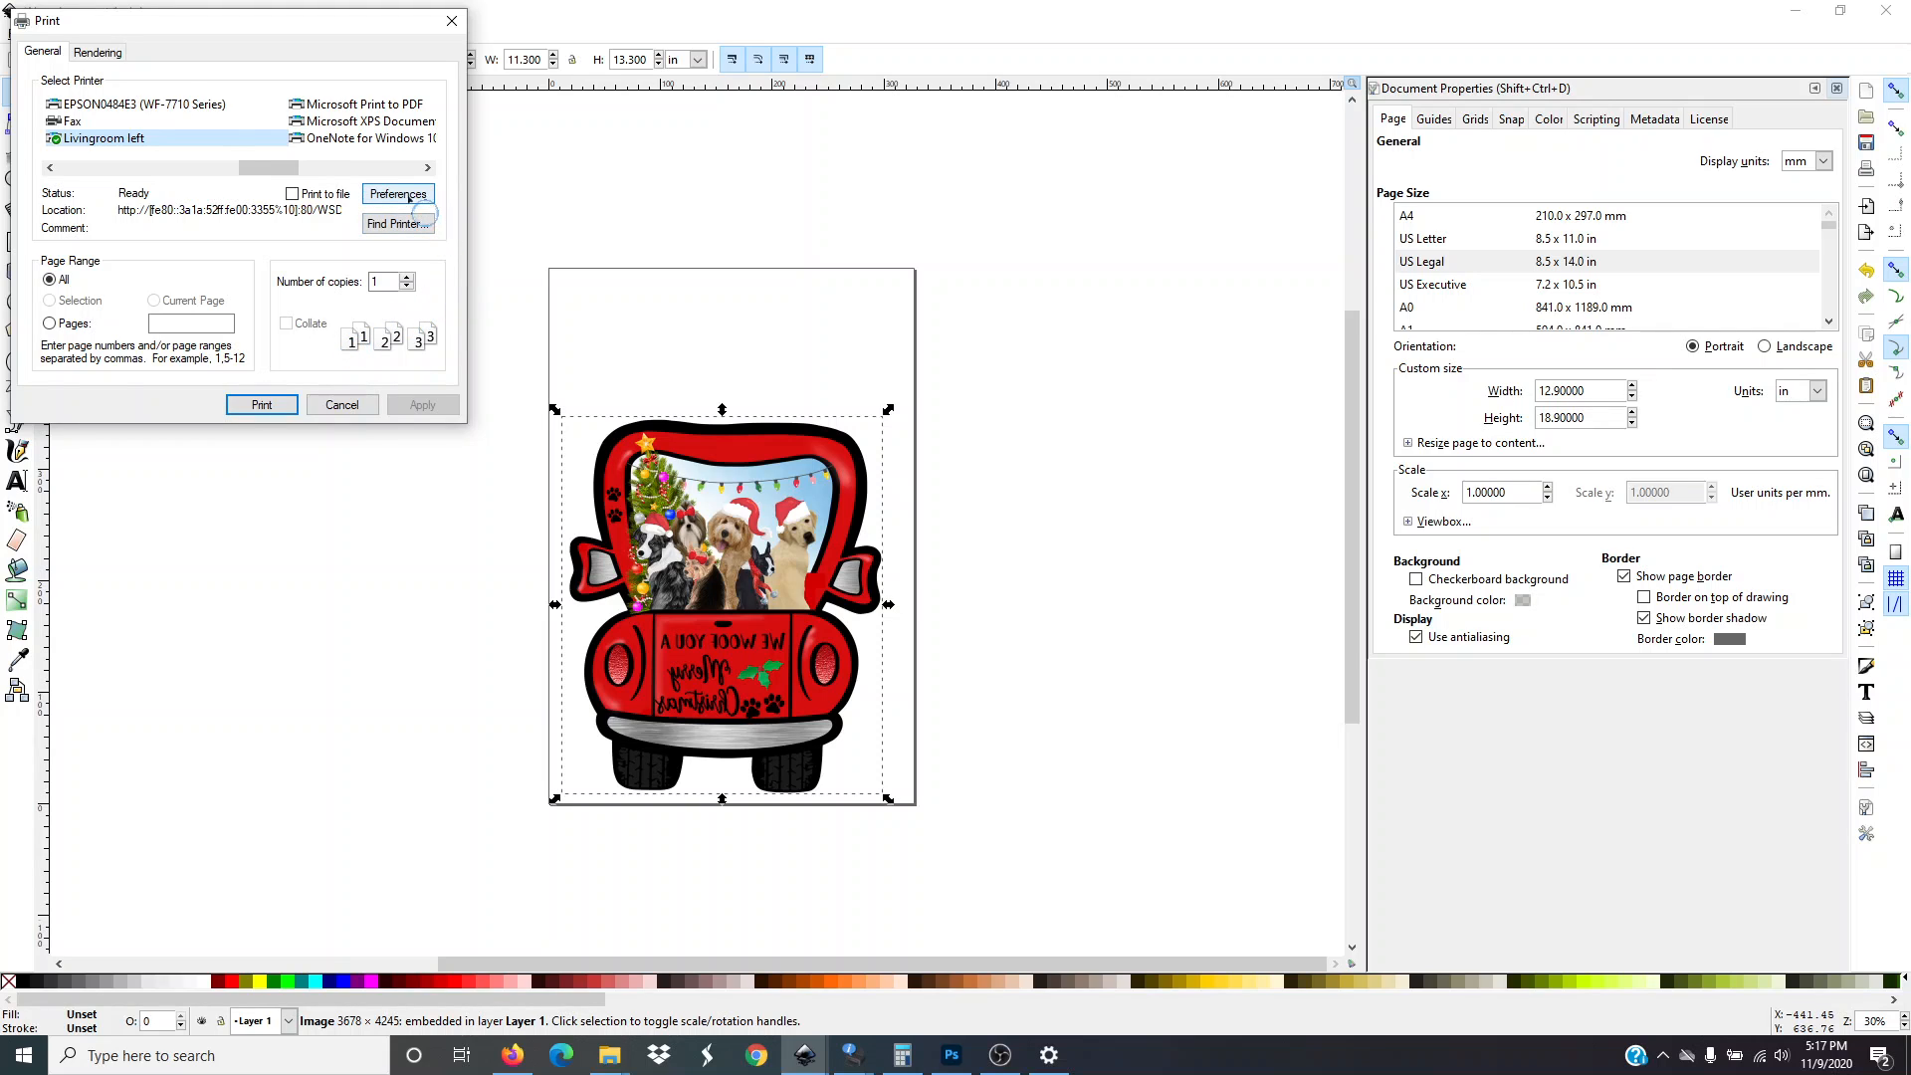
{"action": "left_click", "coordinate": [93, 140]}
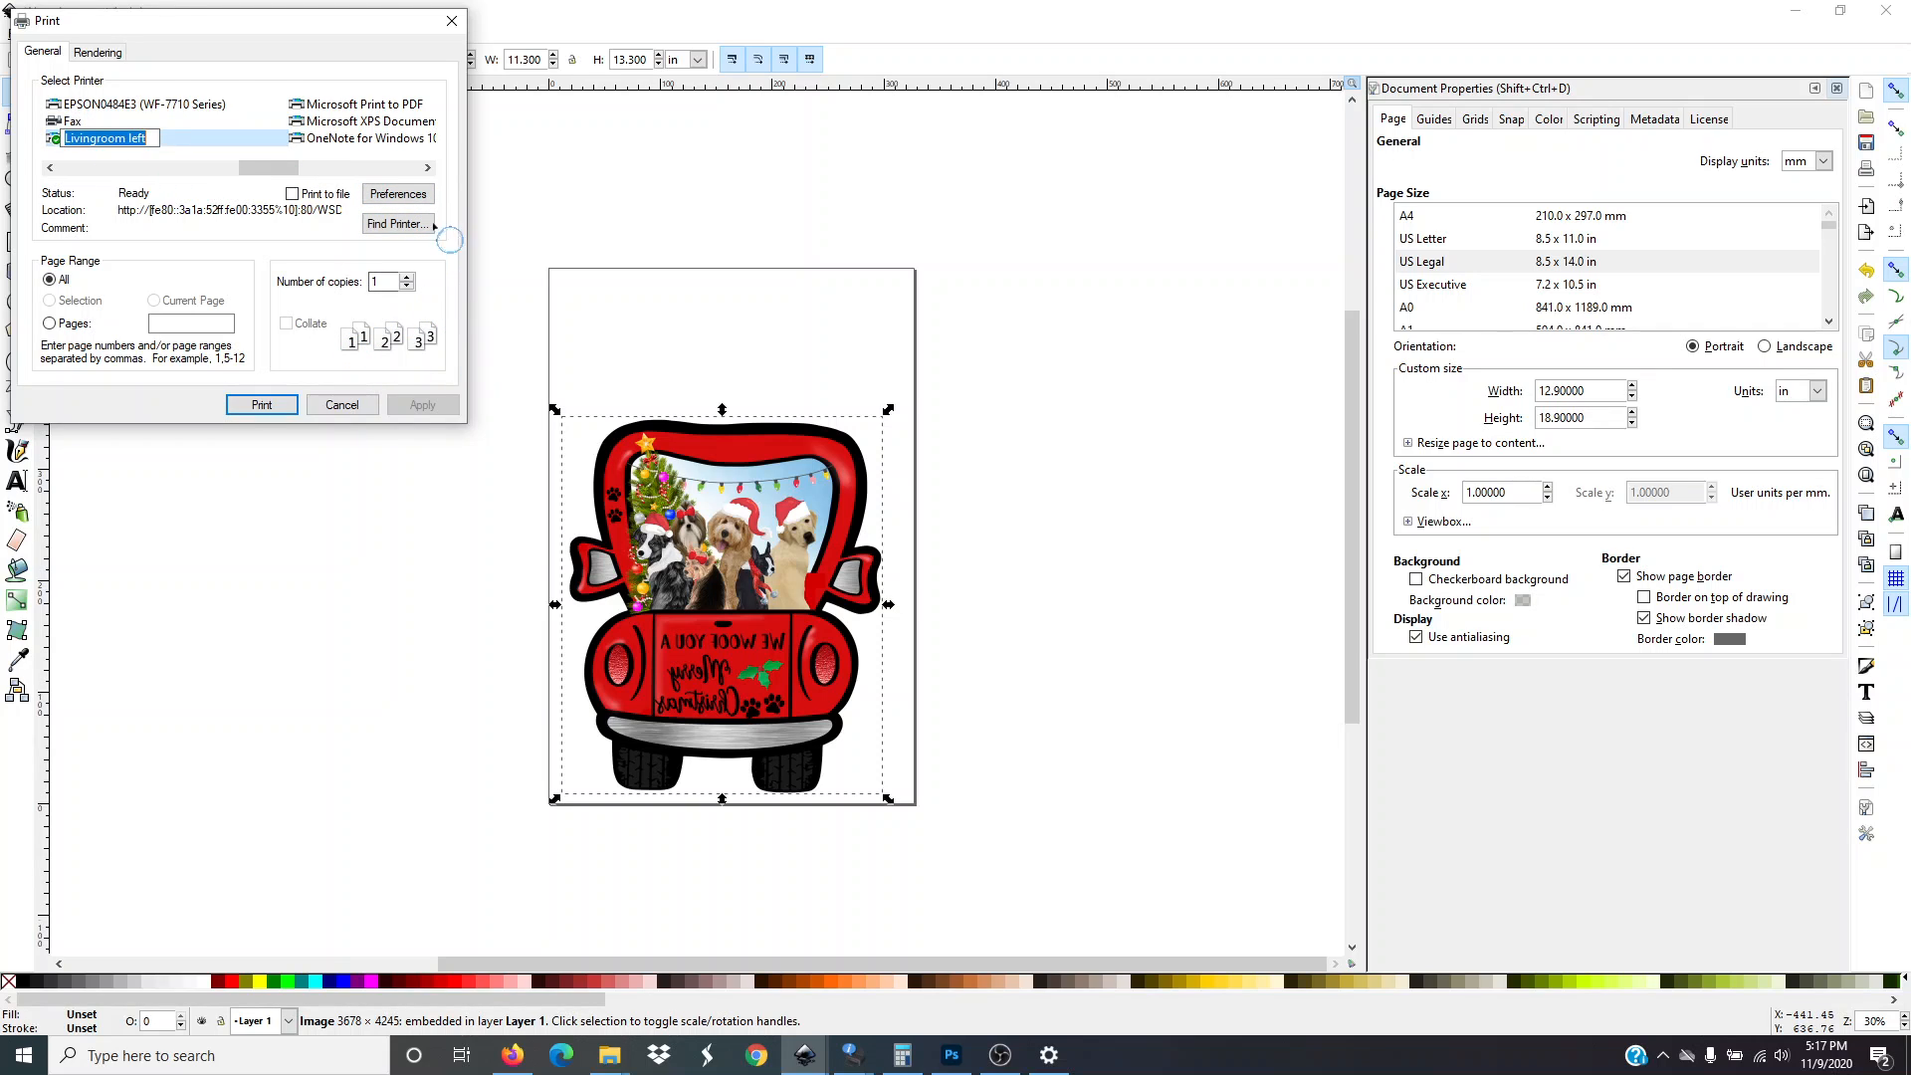
{"action": "left_click", "coordinate": [416, 195]}
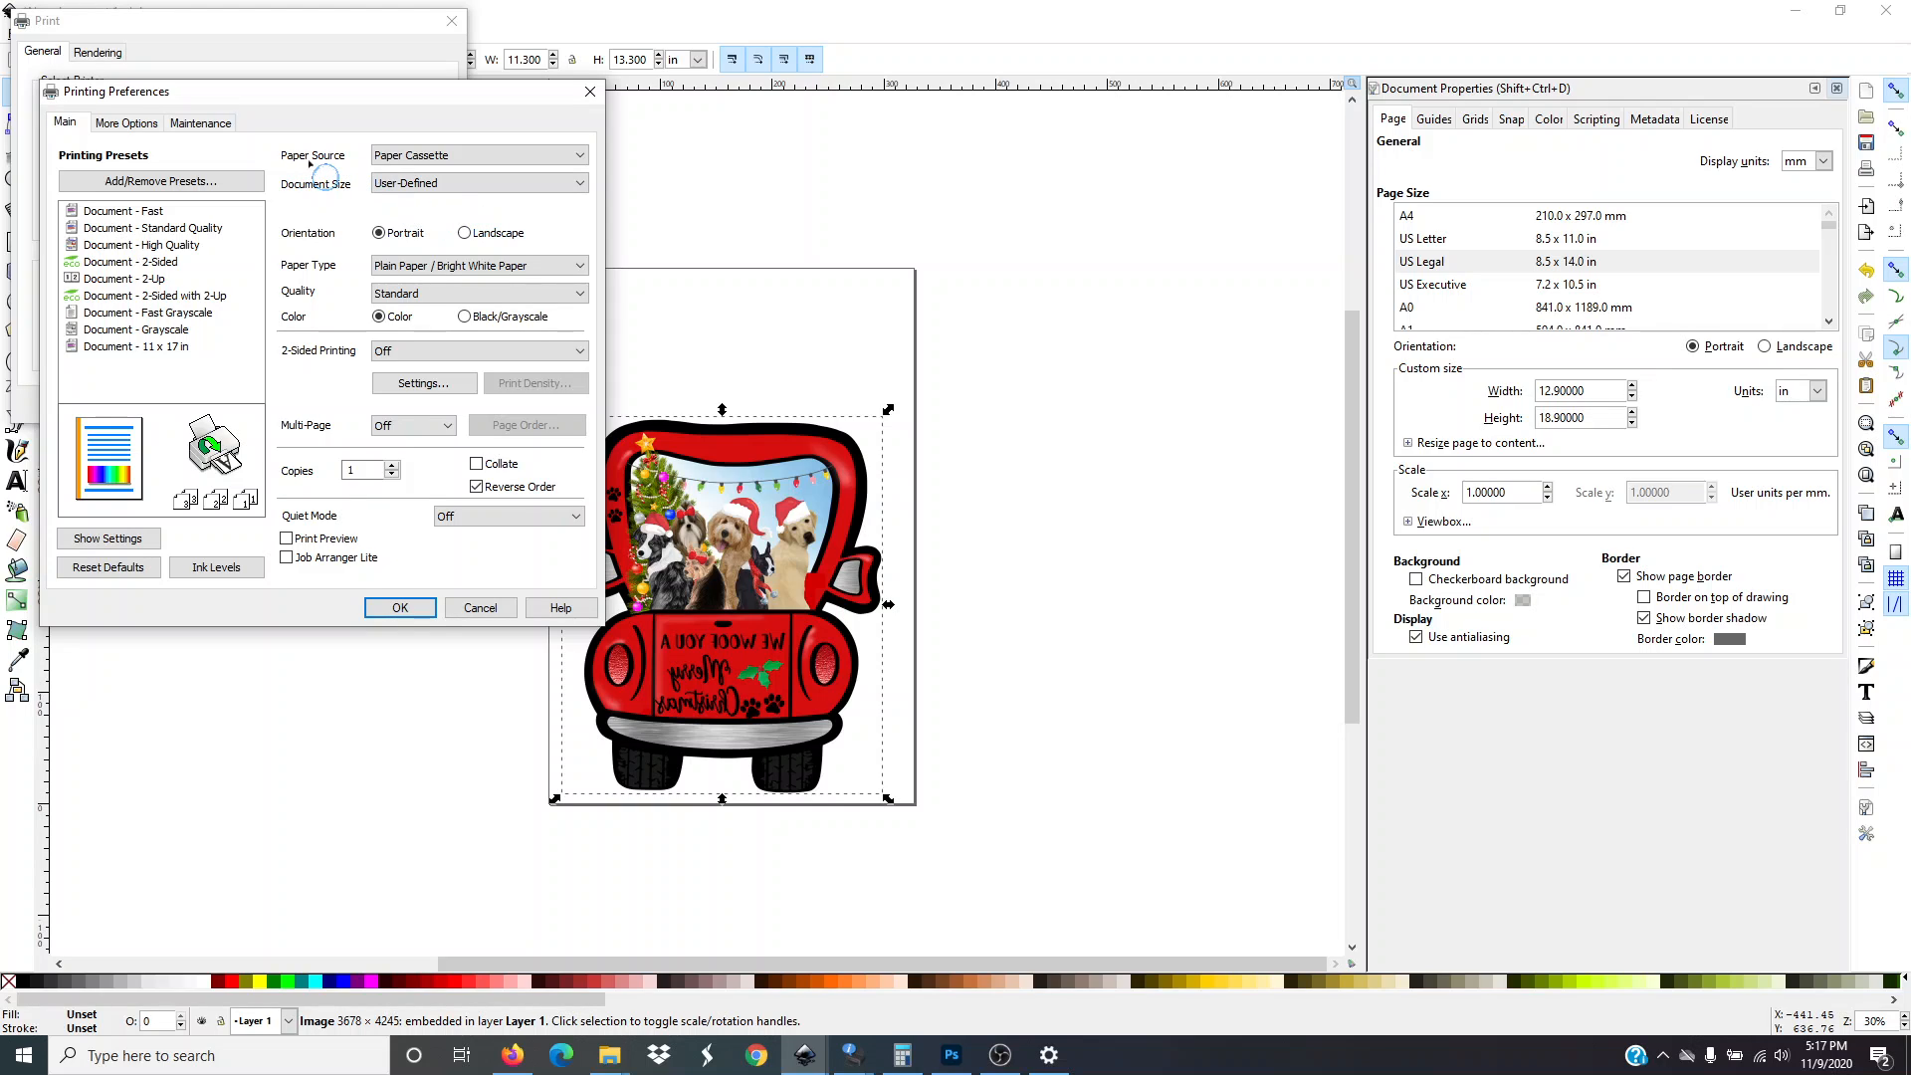
Set the paper source to Paper Cassette and the document size to Super B (13 x 19 in)
{"action": "left_click", "coordinate": [409, 159]}
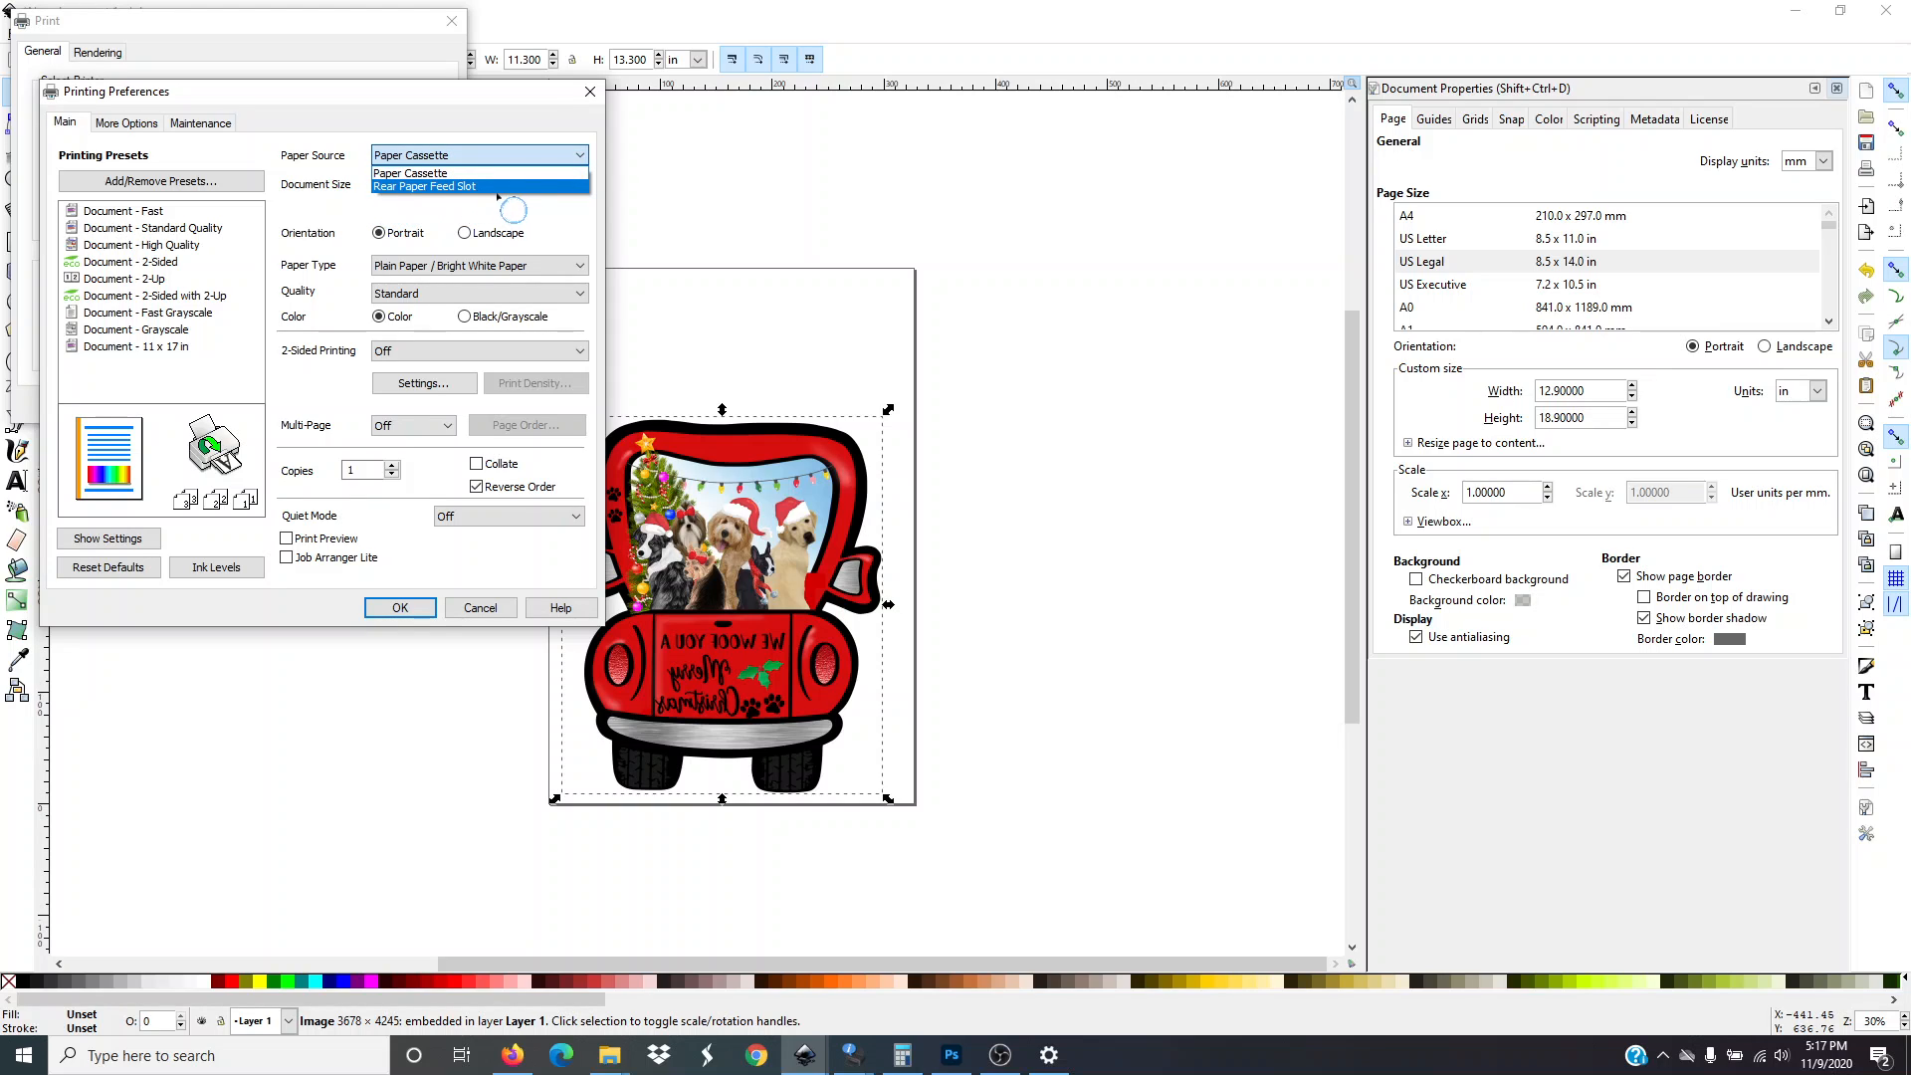
{"action": "left_click", "coordinate": [414, 174]}
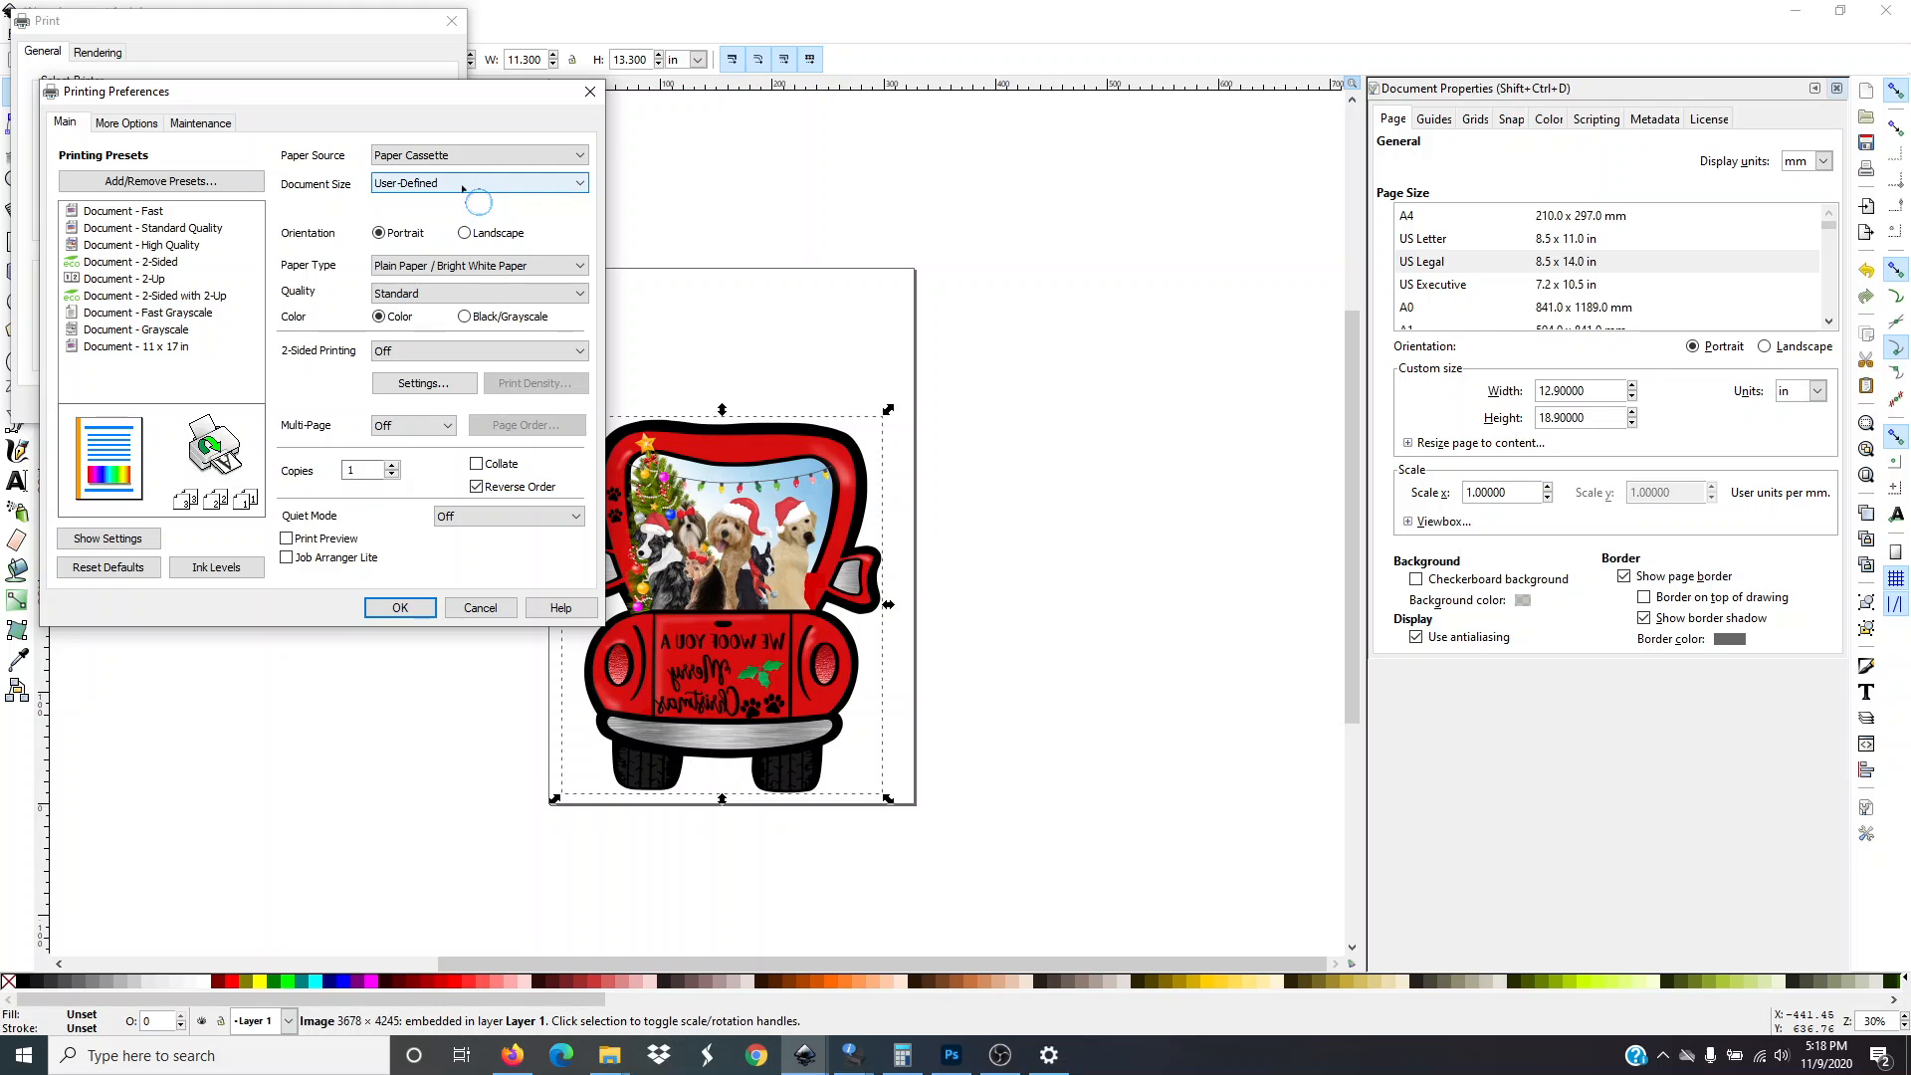
{"action": "left_click", "coordinate": [580, 185]}
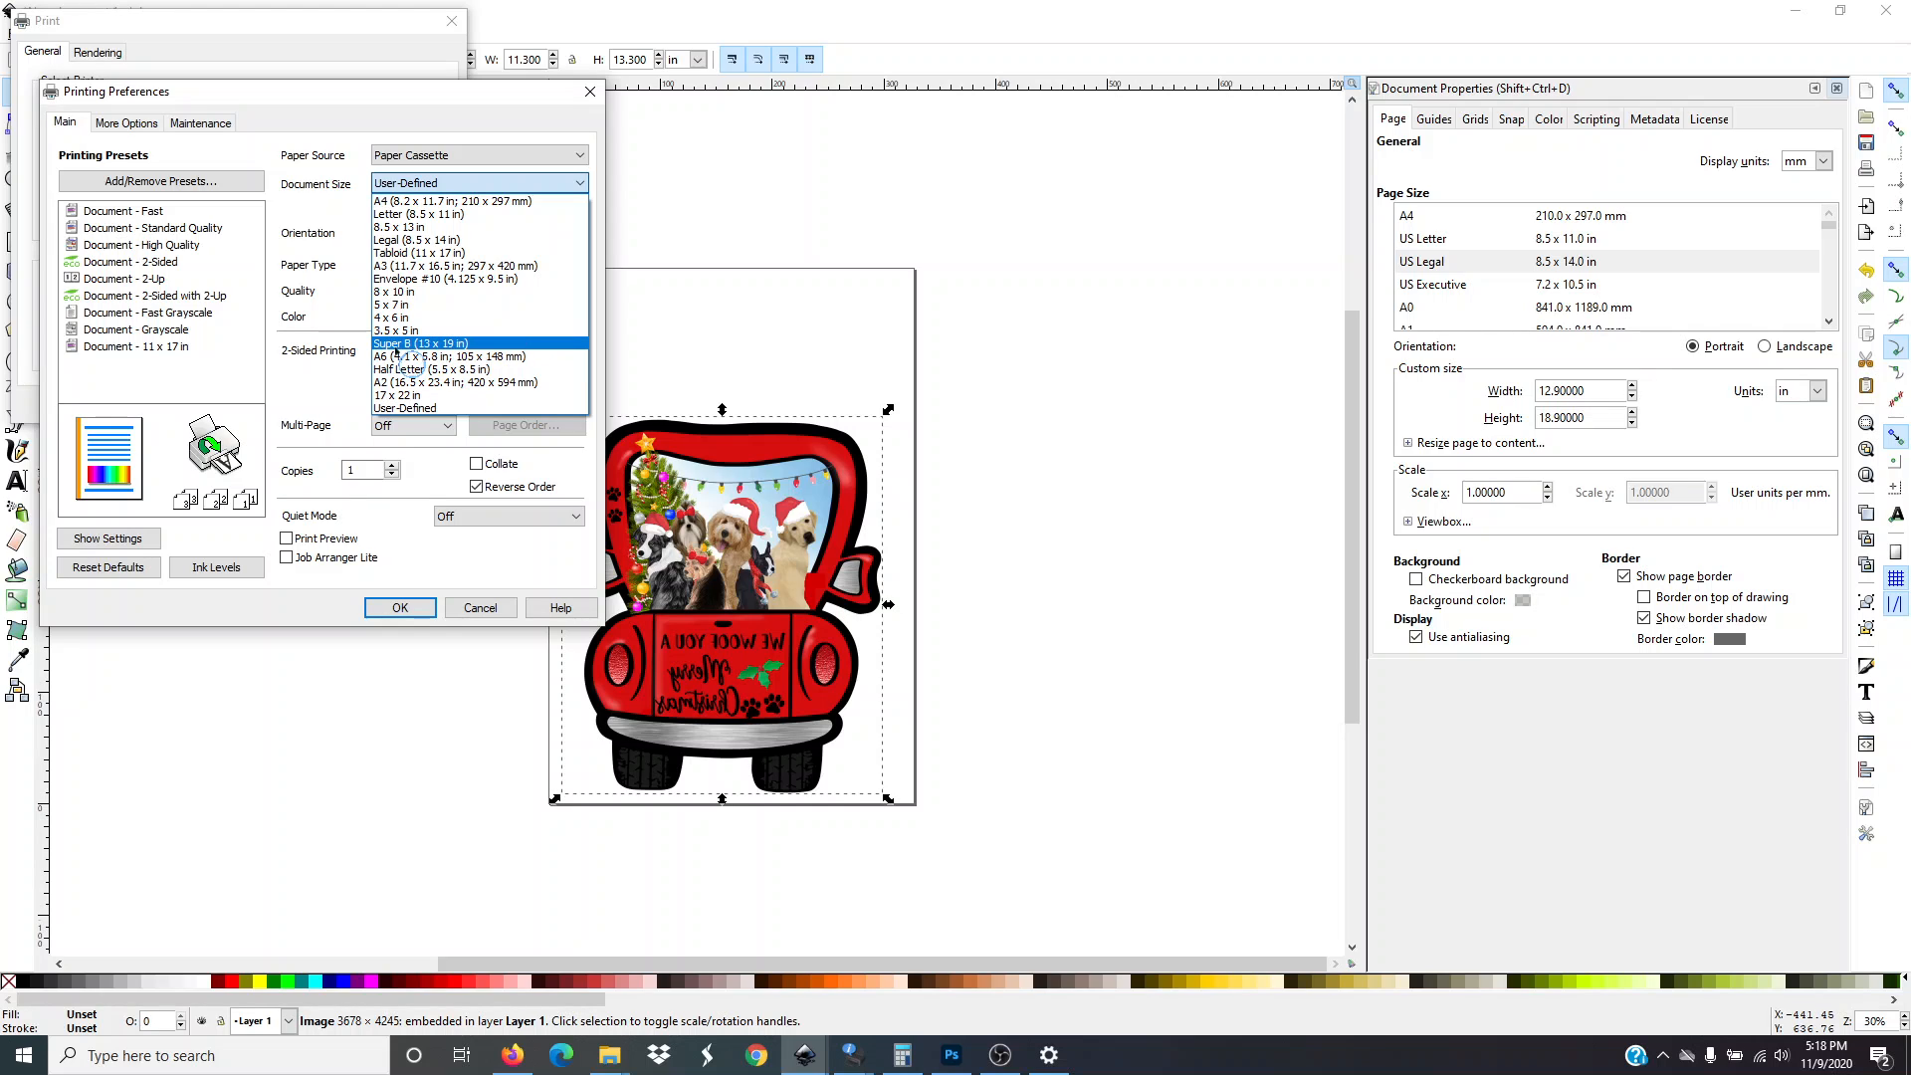
{"action": "left_click", "coordinate": [474, 345]}
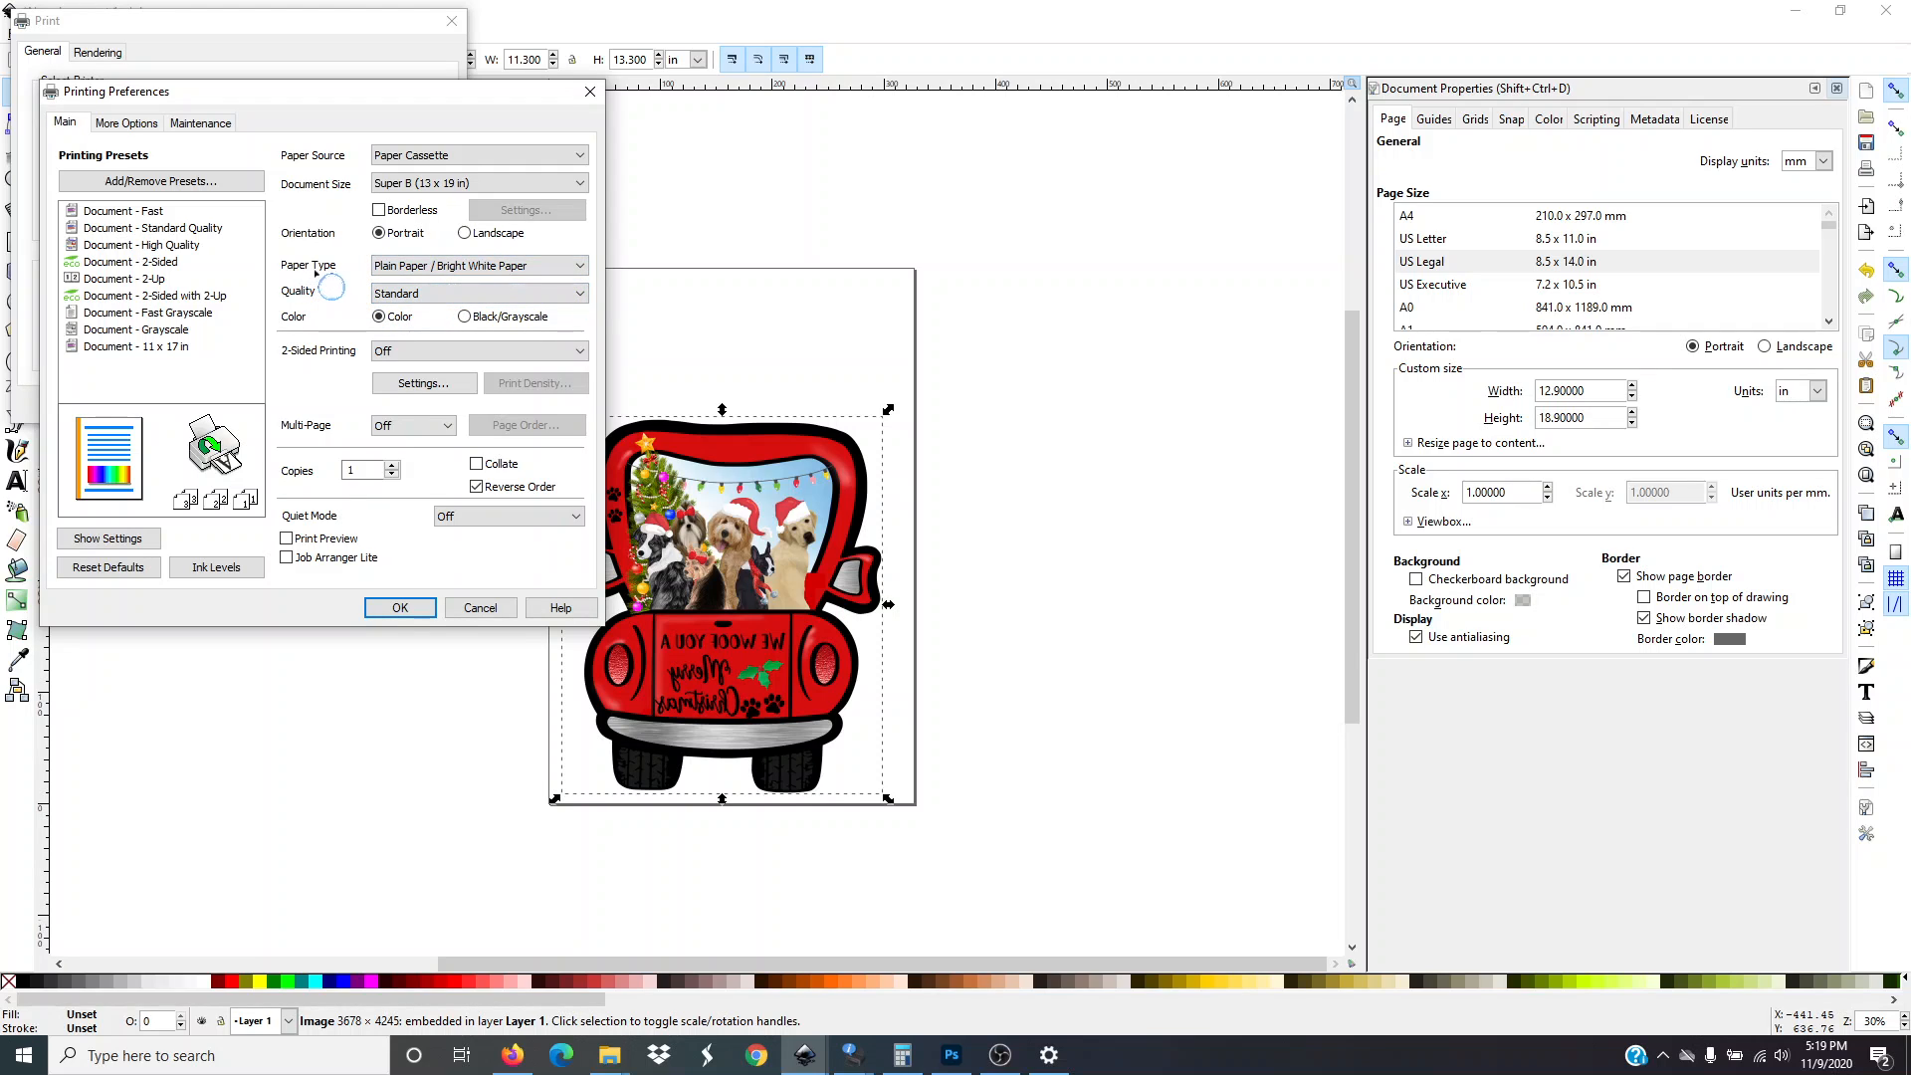
Set the paper type to Premium Presentation Paper Matte and the print quality to High
{"action": "left_click", "coordinate": [562, 268]}
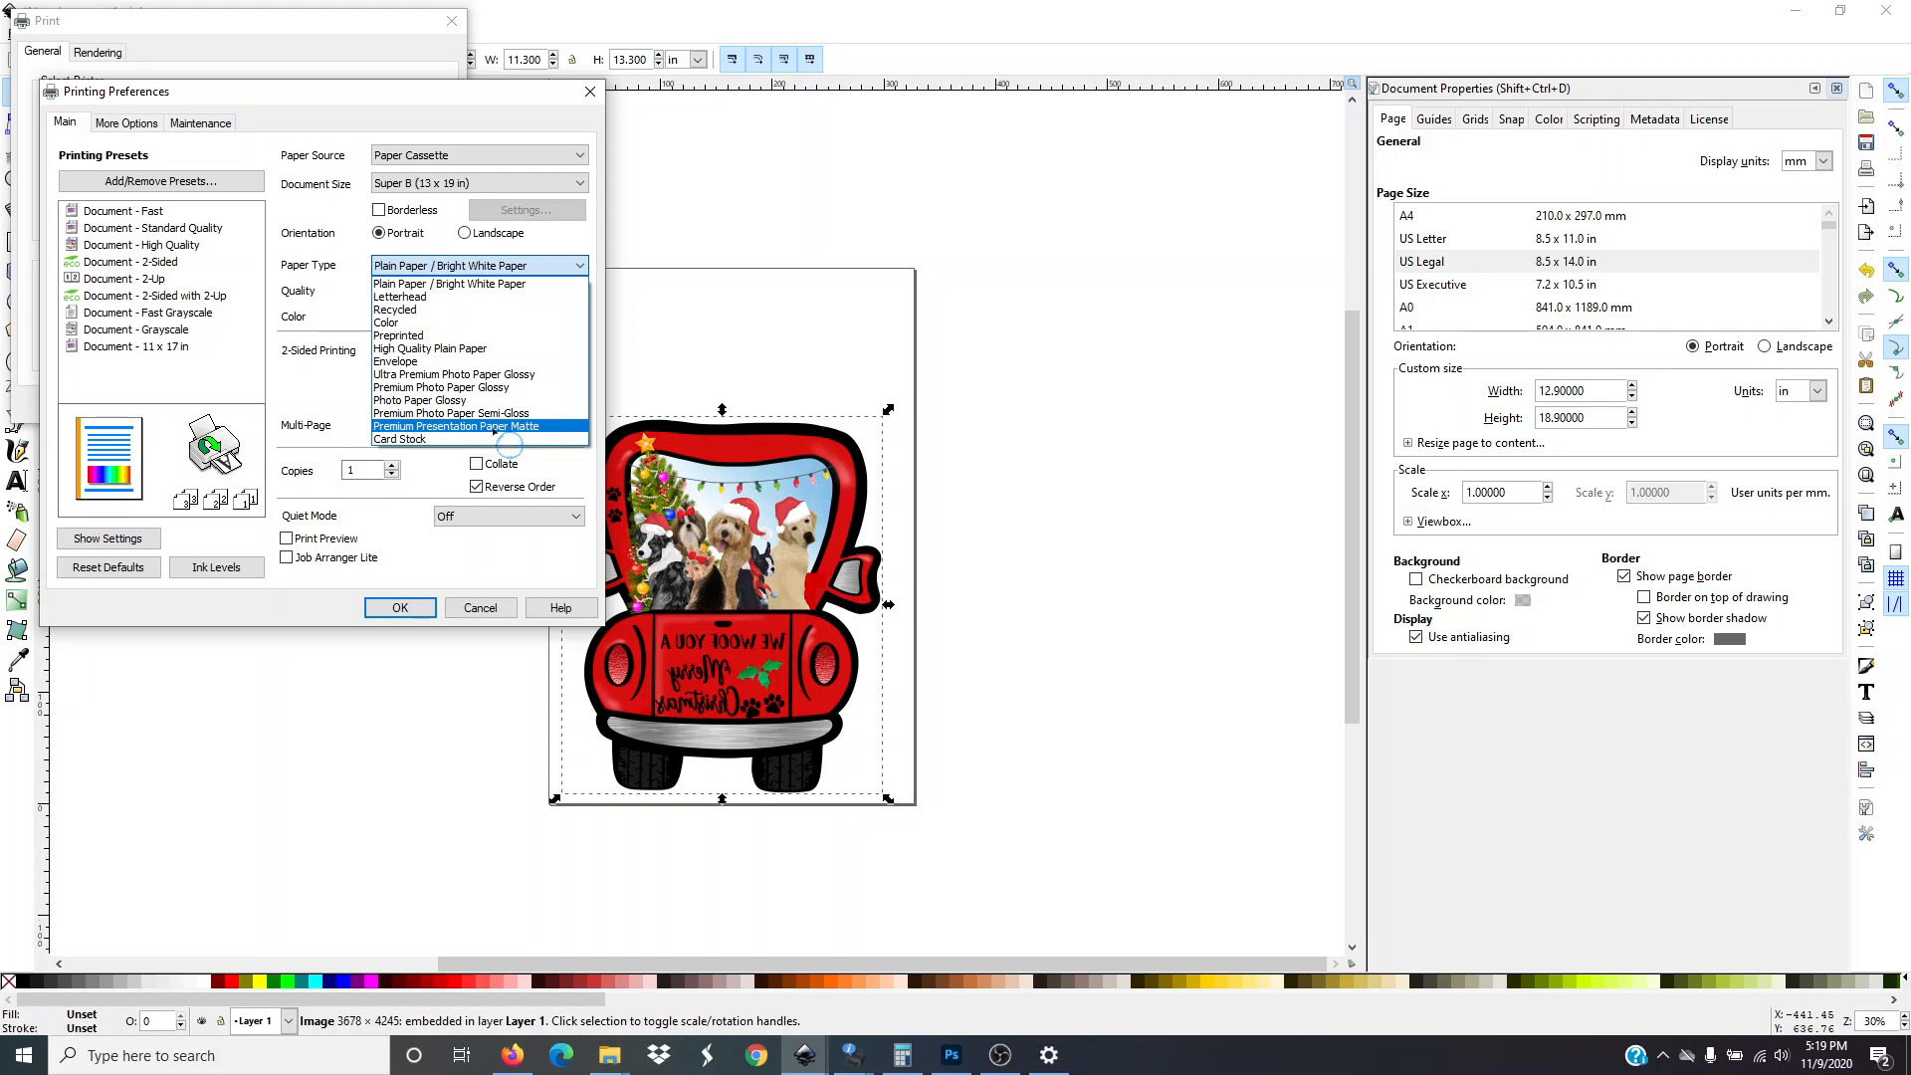
{"action": "left_click", "coordinate": [535, 426]}
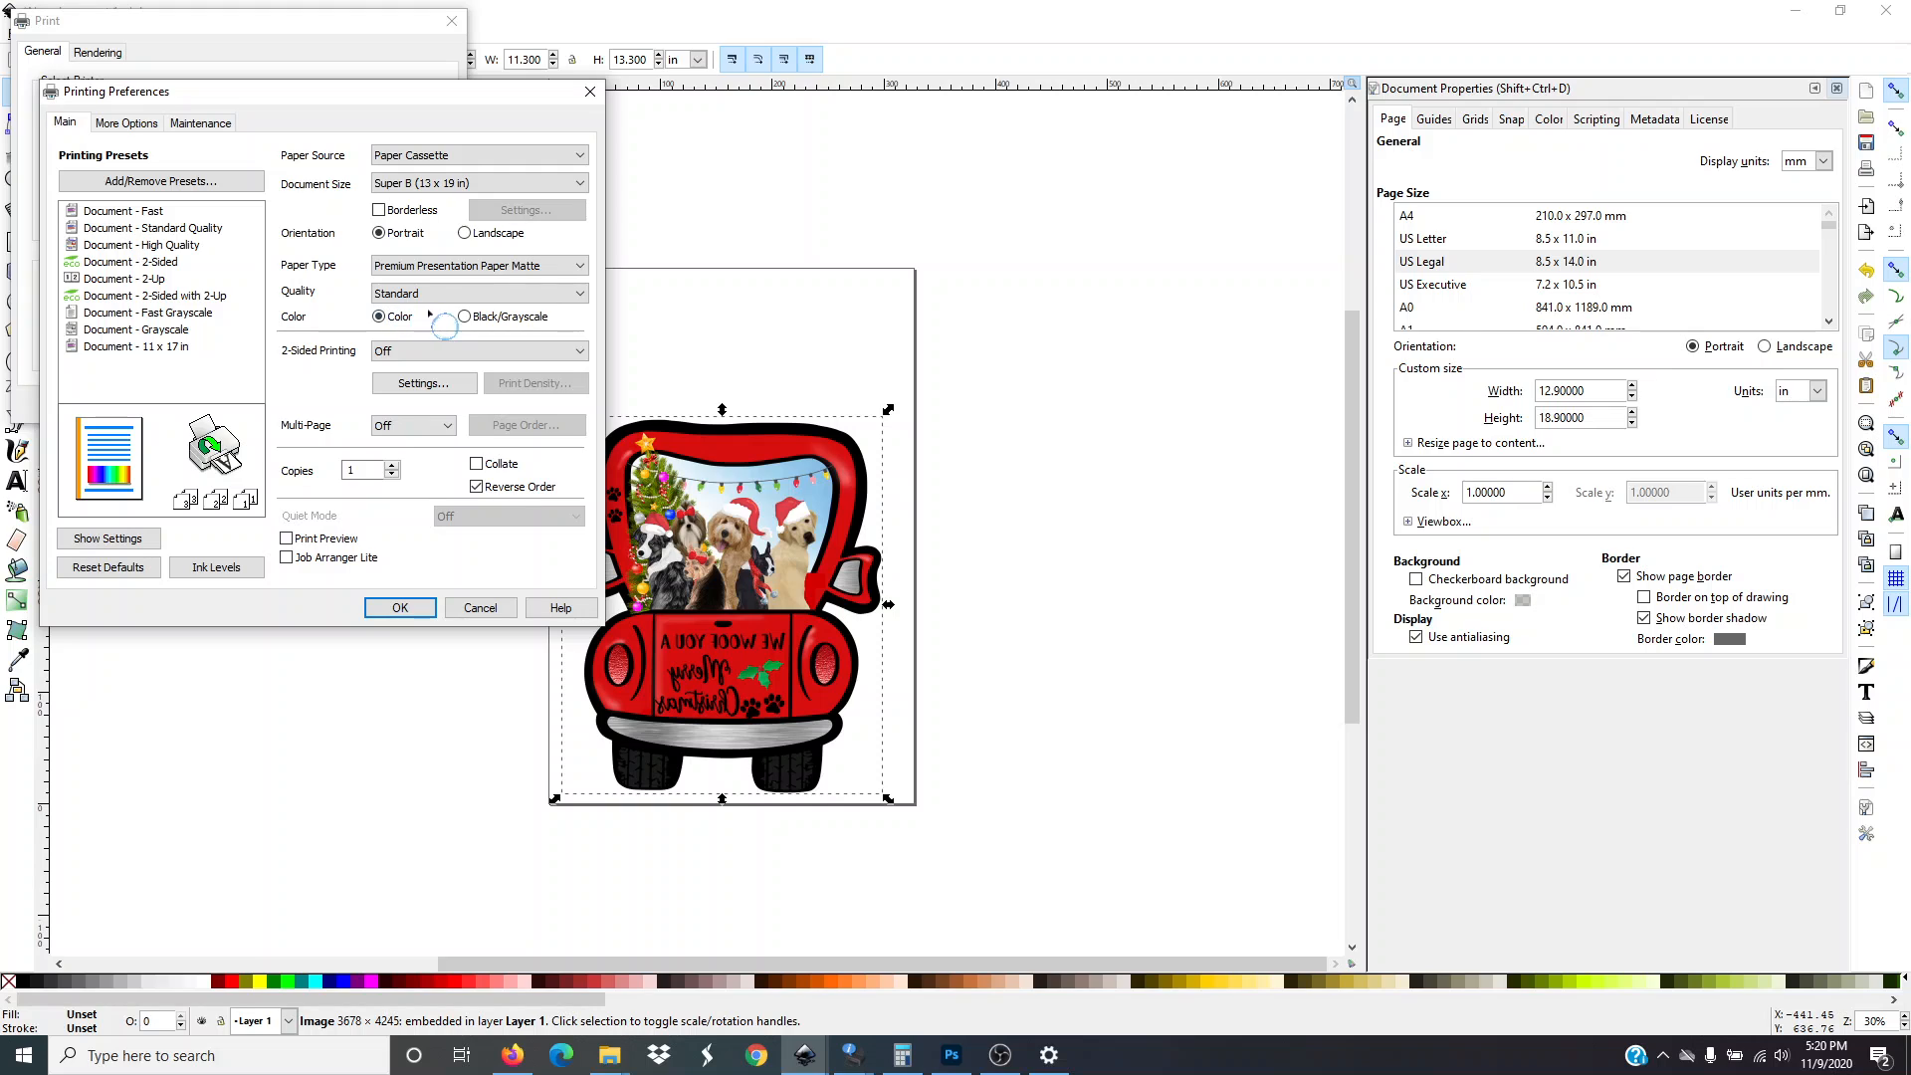
{"action": "left_click", "coordinate": [505, 294]}
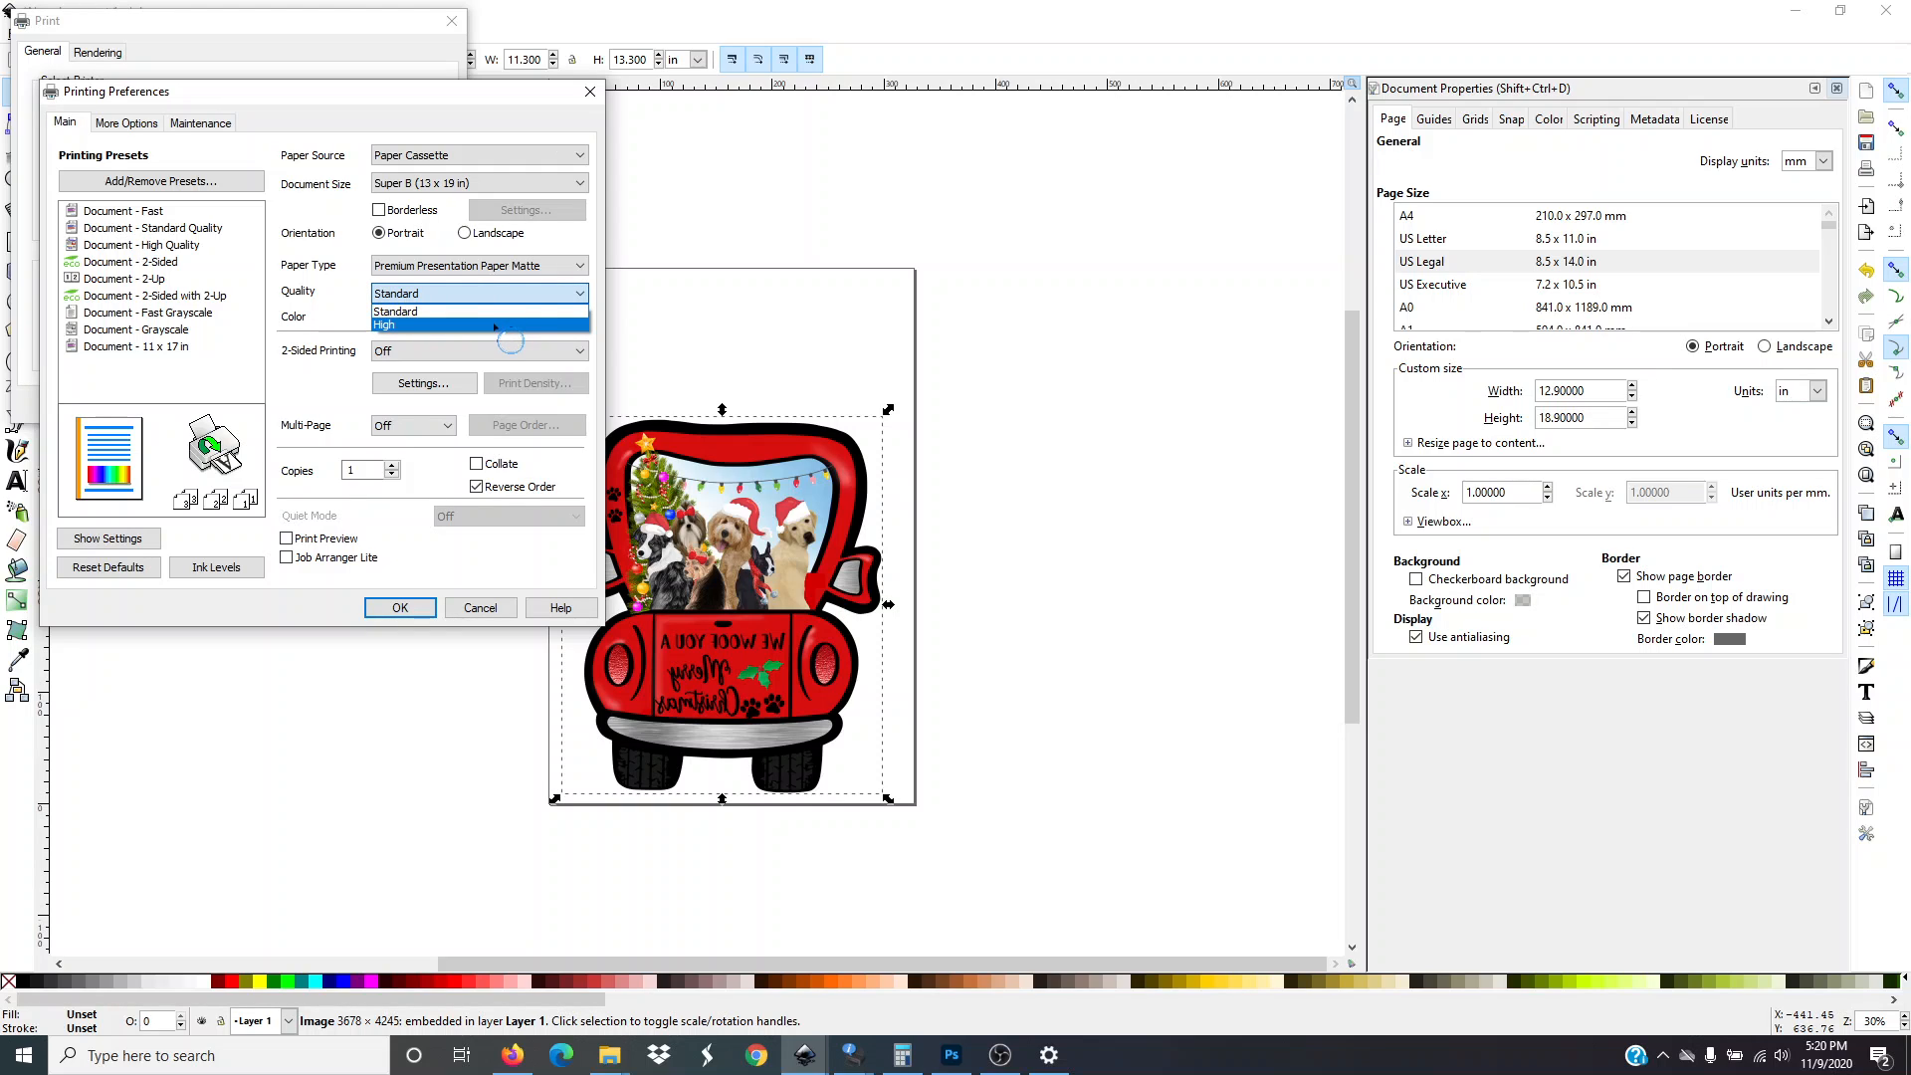
{"action": "left_click", "coordinate": [495, 325]}
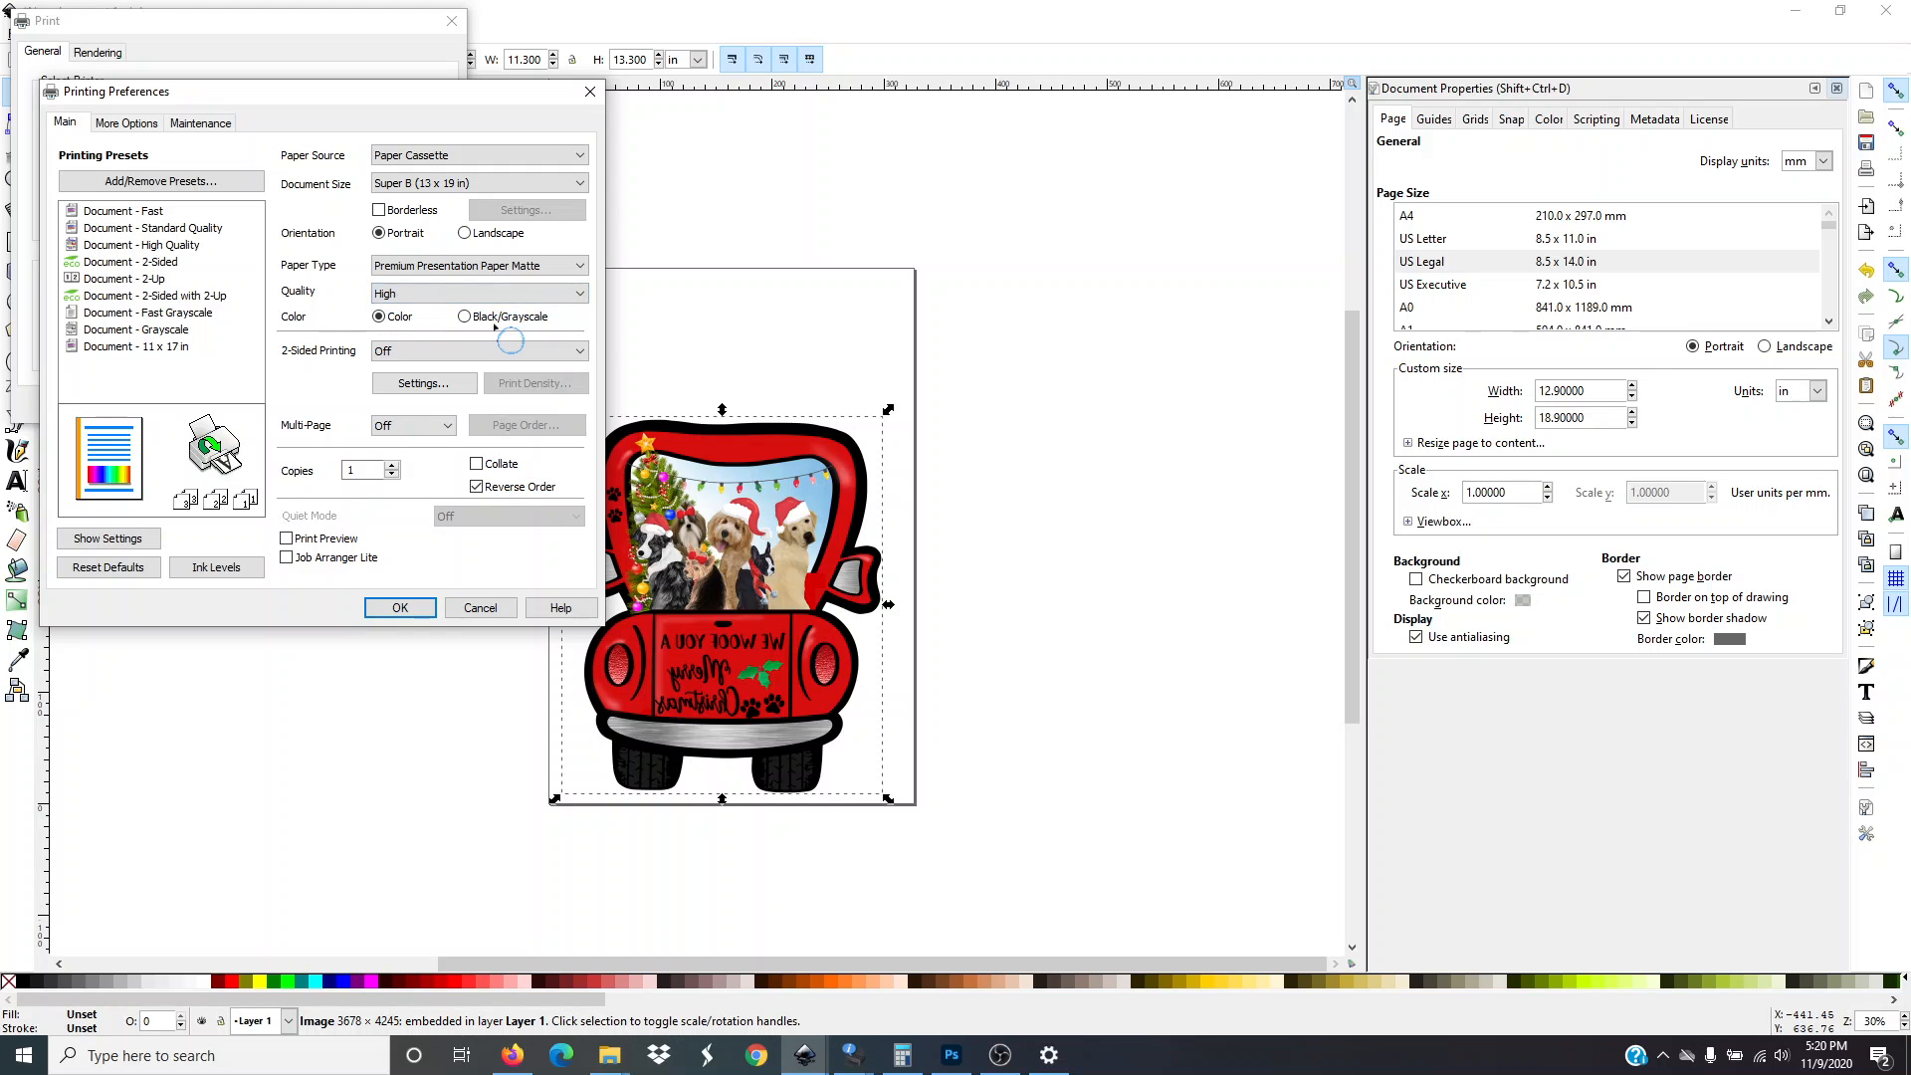
{"action": "left_click", "coordinate": [396, 295]}
{"action": "left_click", "coordinate": [399, 326]}
Apply the printer preferences, send the document to print, and close the print preview without printing
{"action": "left_click", "coordinate": [393, 465]}
{"action": "left_click", "coordinate": [399, 608]}
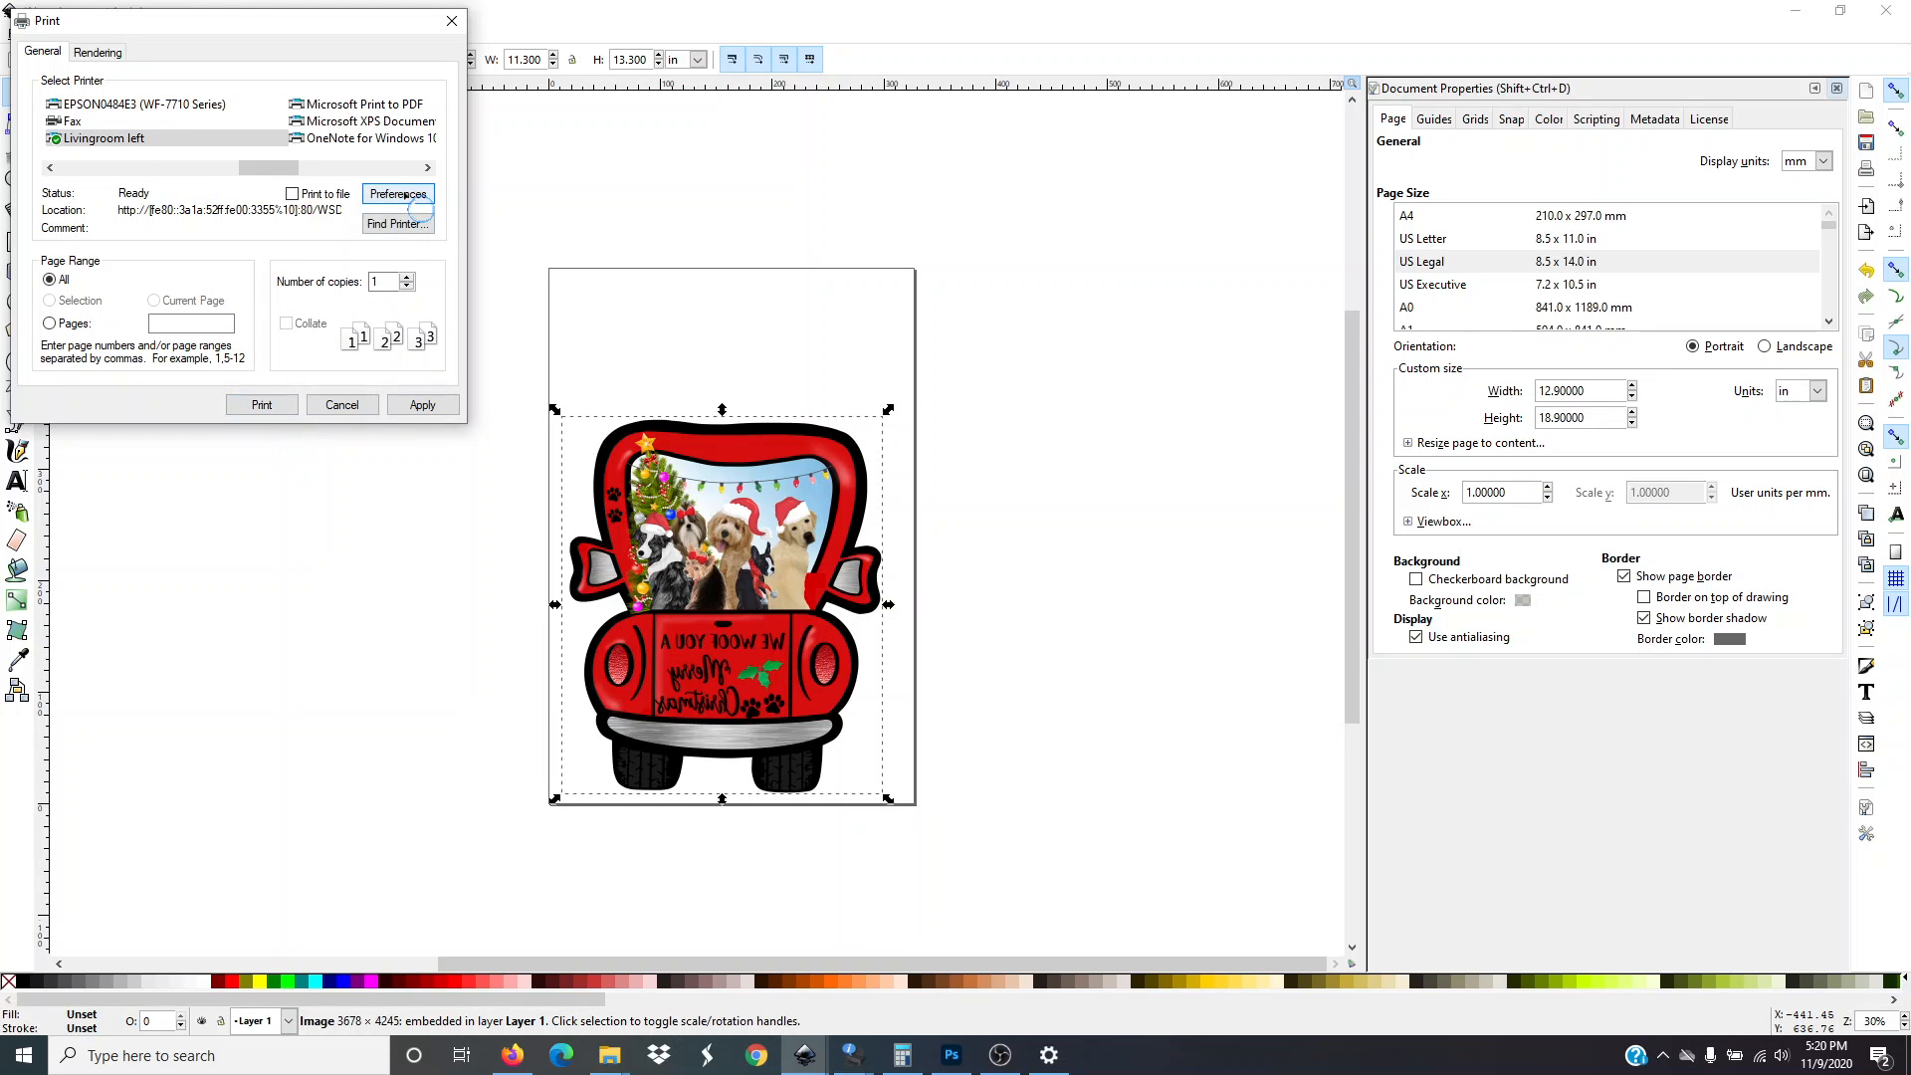
{"action": "left_click", "coordinate": [261, 405]}
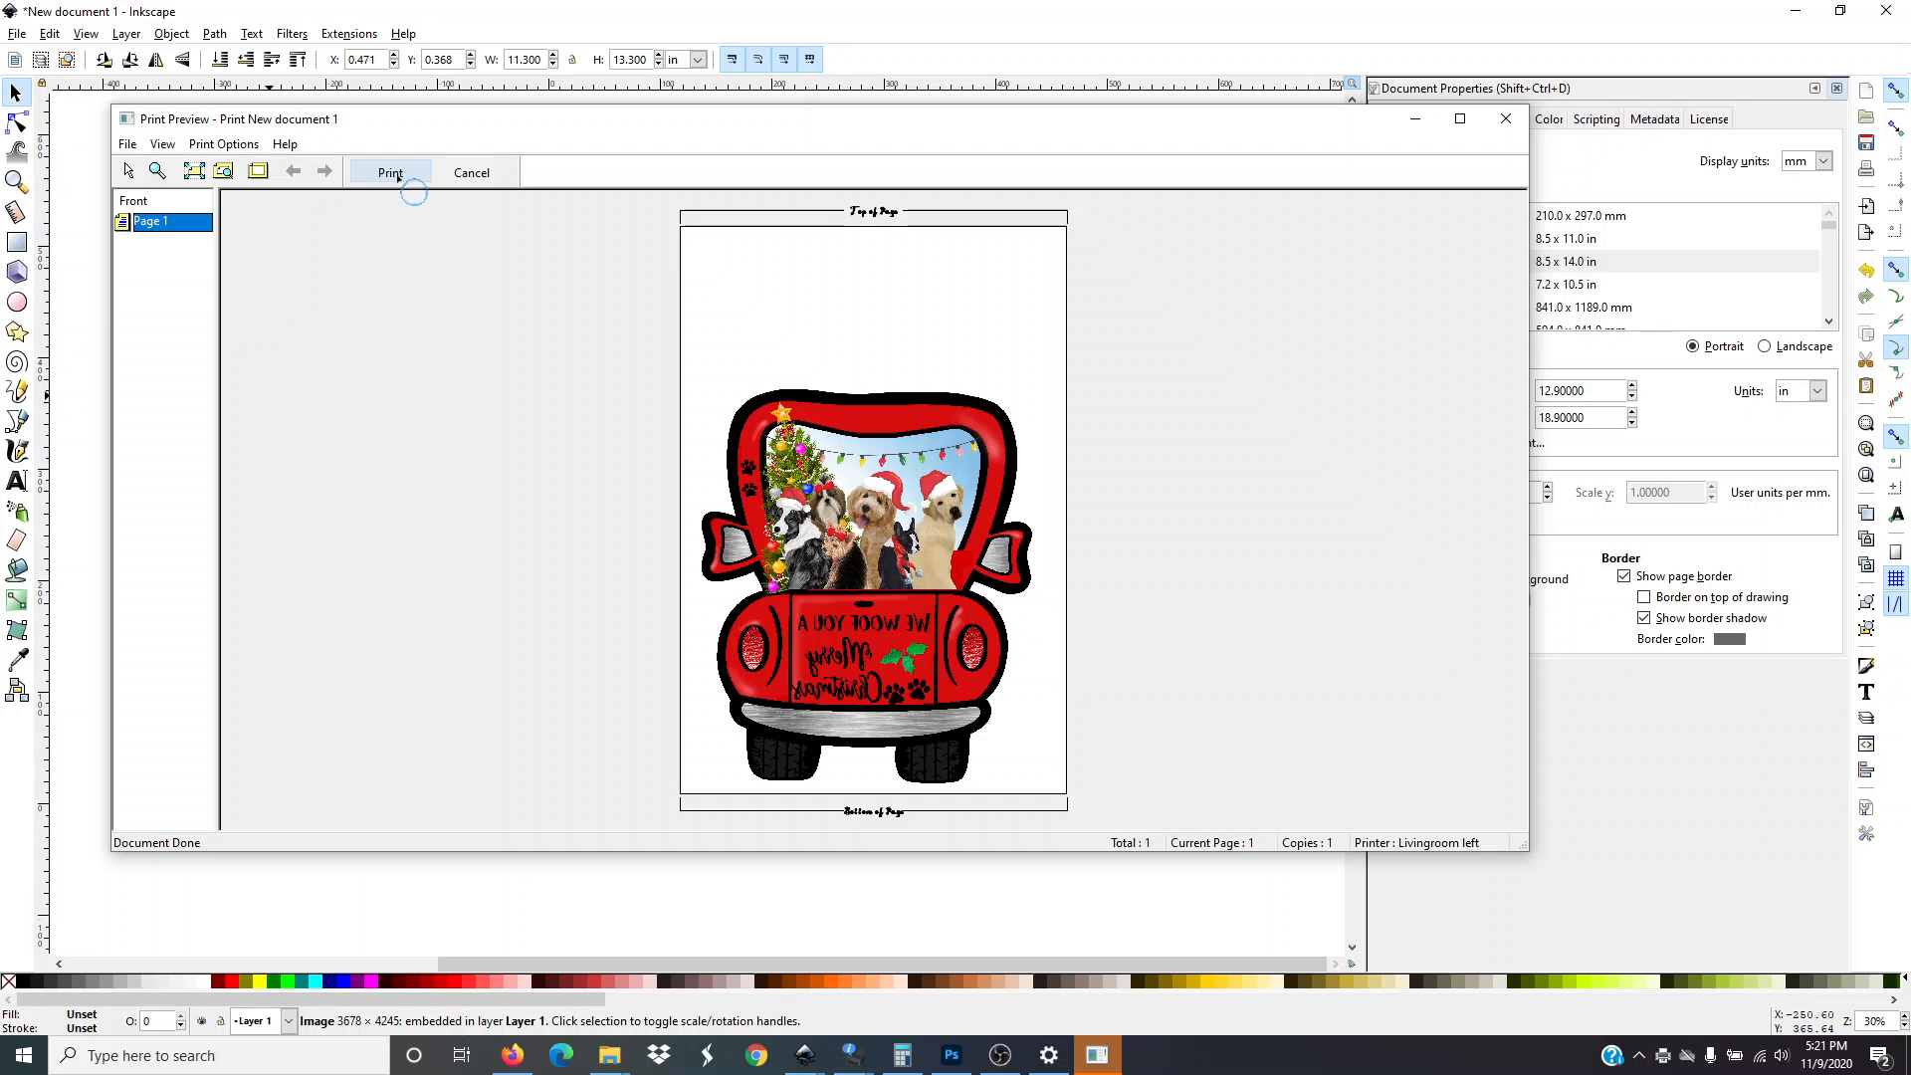
{"action": "left_click", "coordinate": [1512, 121]}
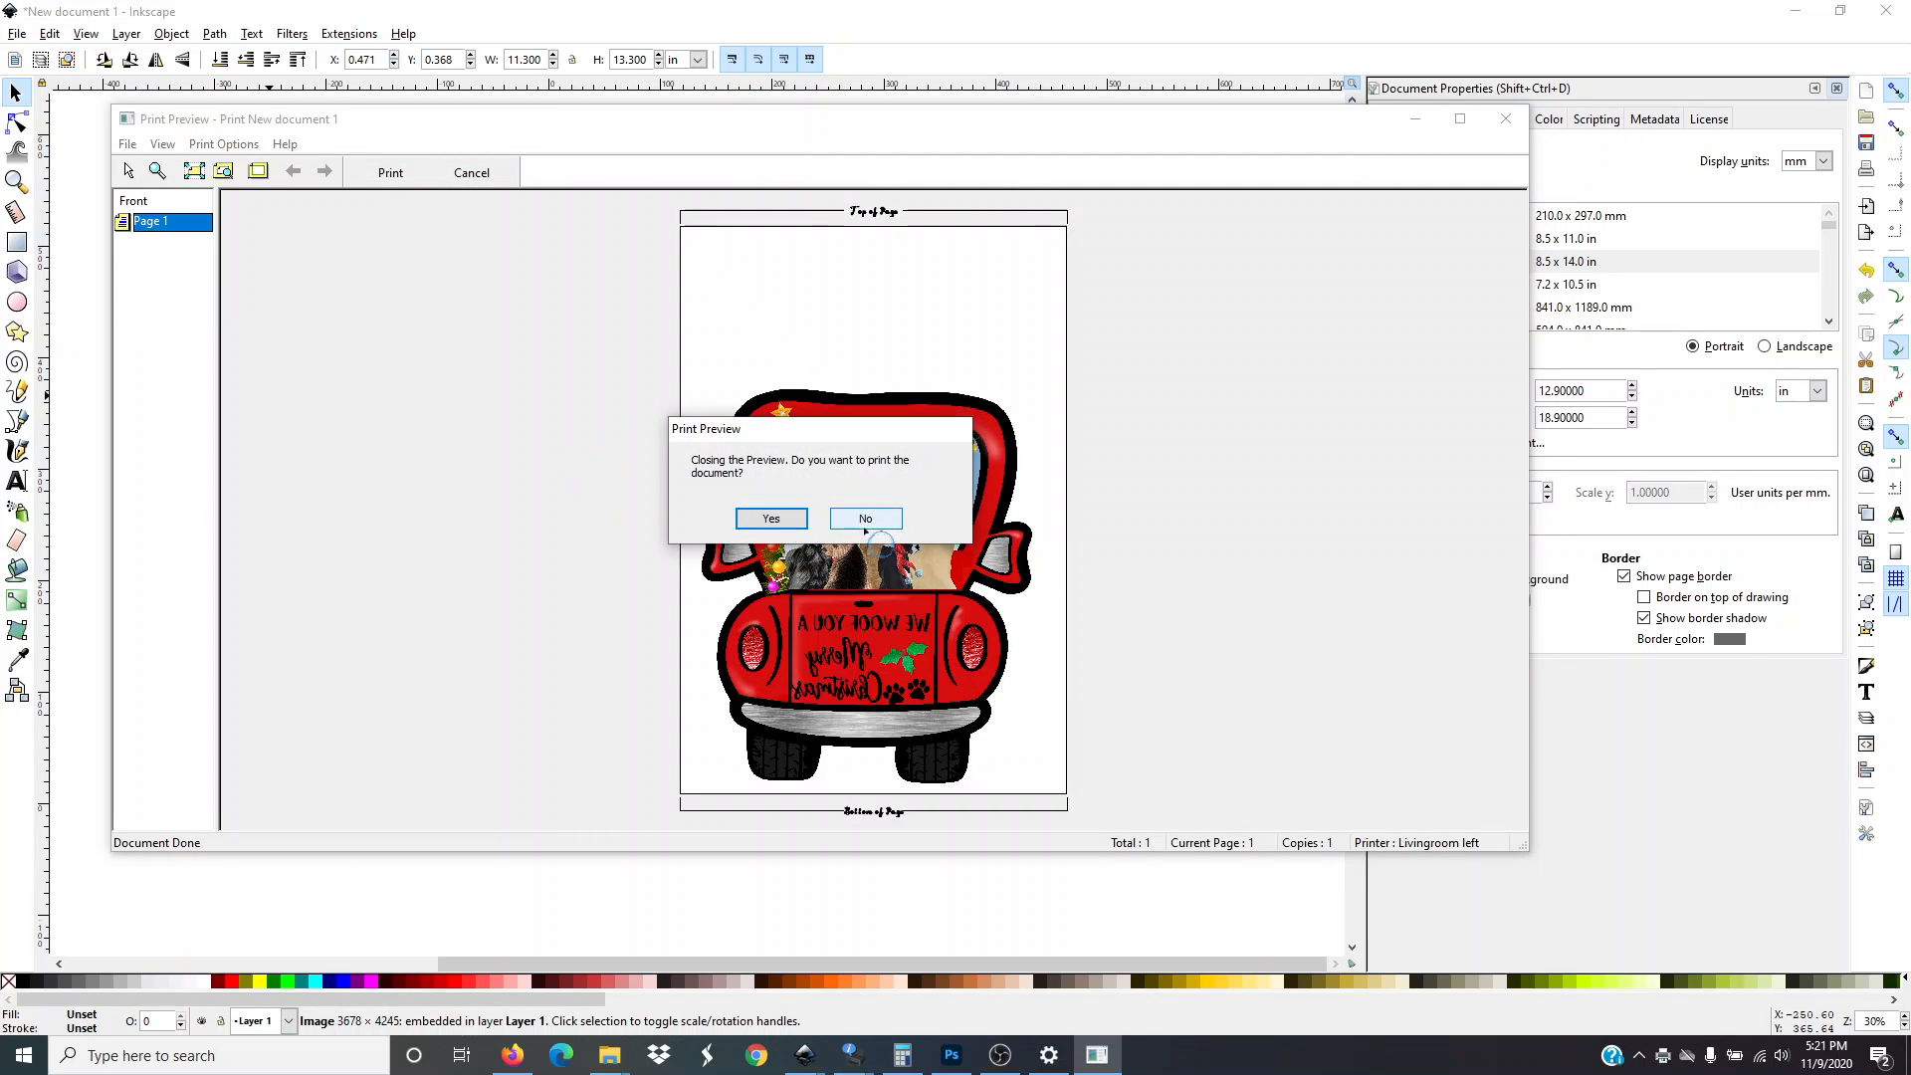
{"action": "left_click", "coordinate": [854, 519]}
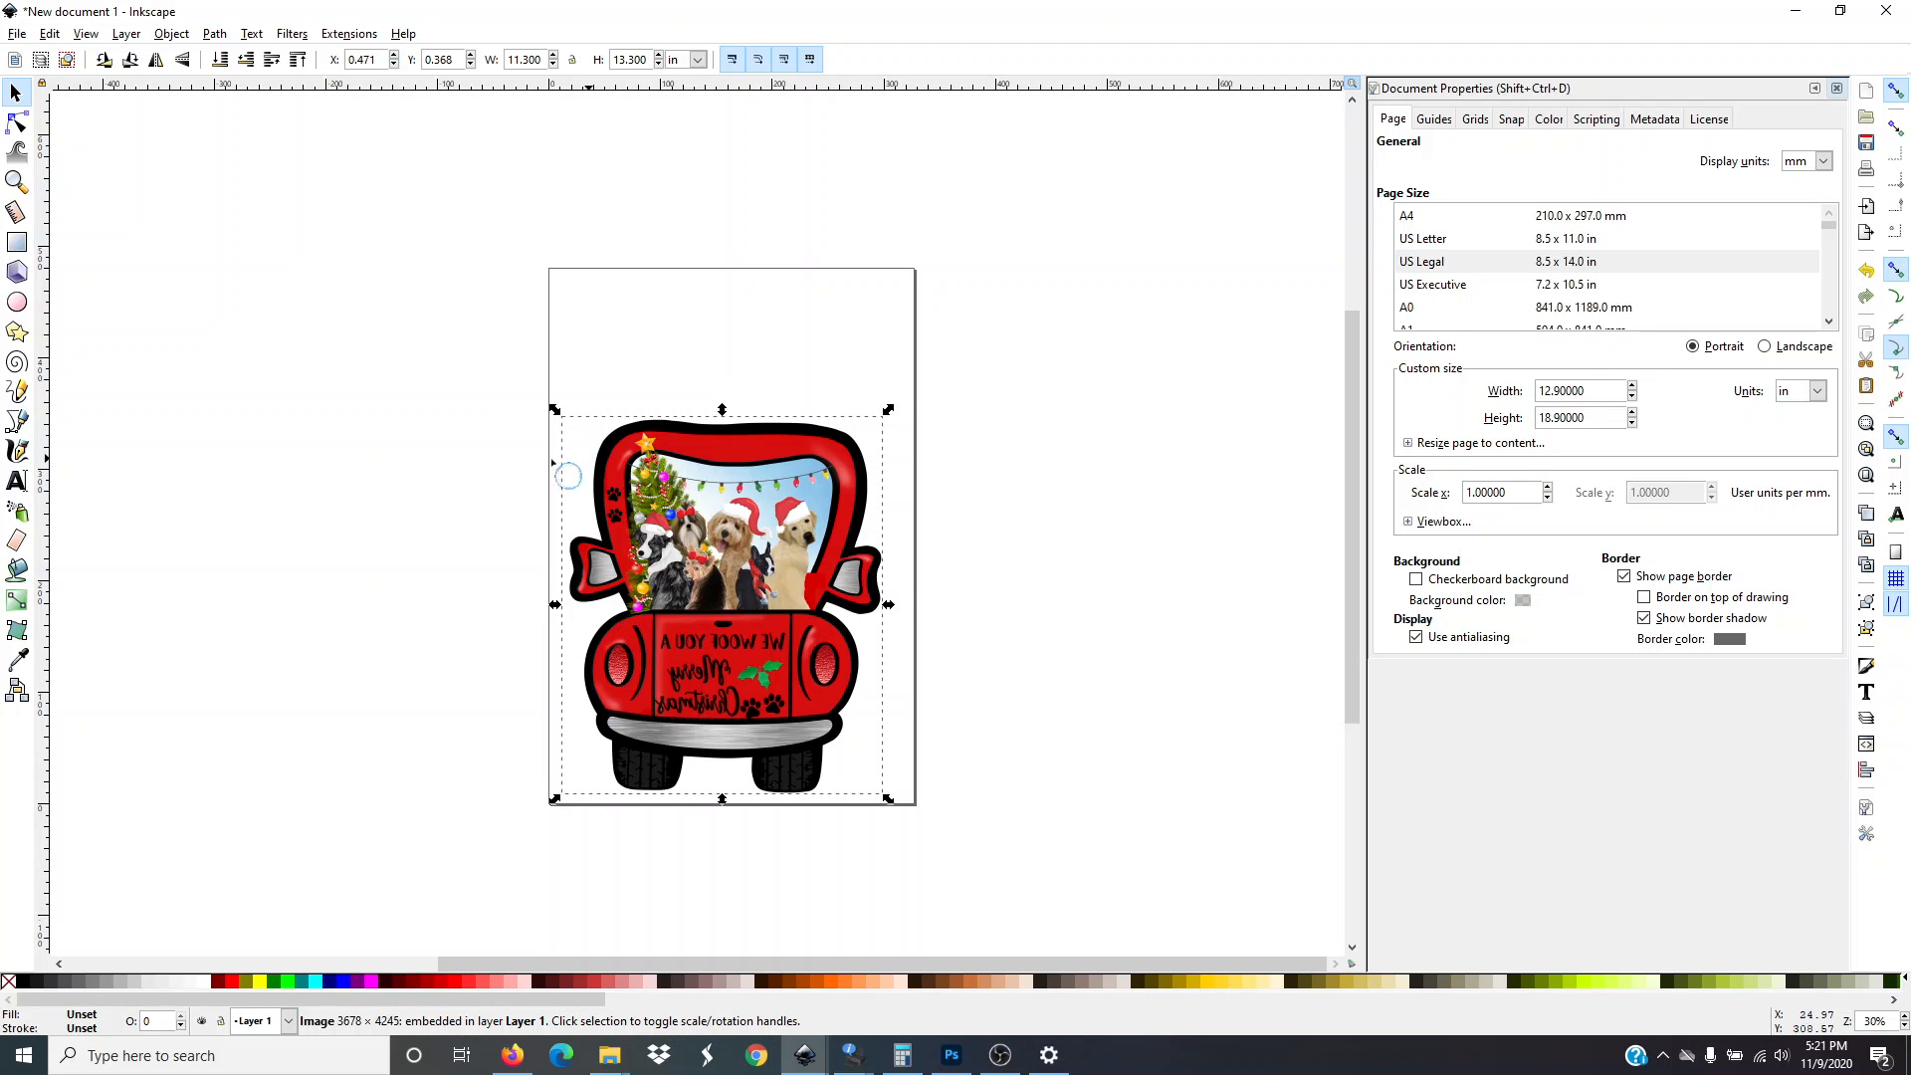
Delete the truck image from the page
{"action": "left_click", "coordinate": [420, 476]}
{"action": "left_click", "coordinate": [730, 450]}
{"action": "key", "text": "Delete"}
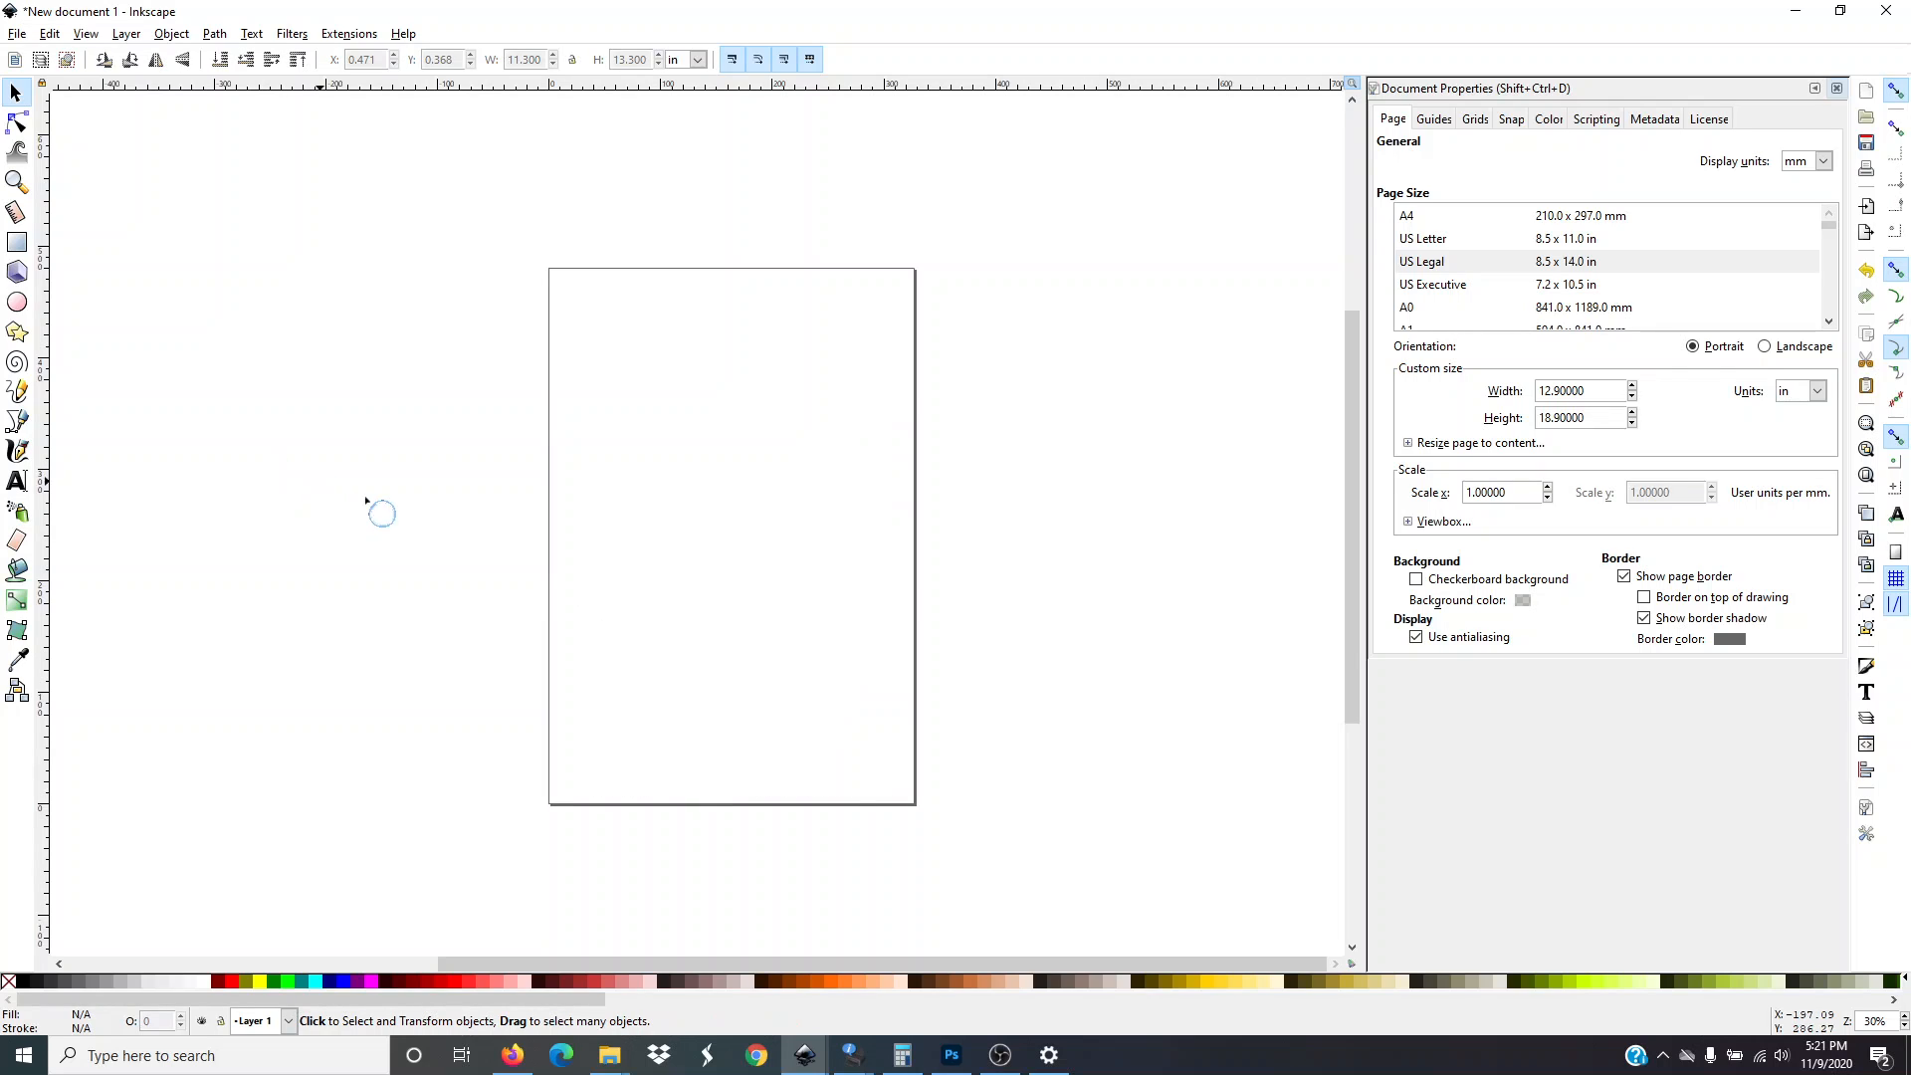
Change the page size to US Letter
{"action": "left_click", "coordinate": [1573, 239]}
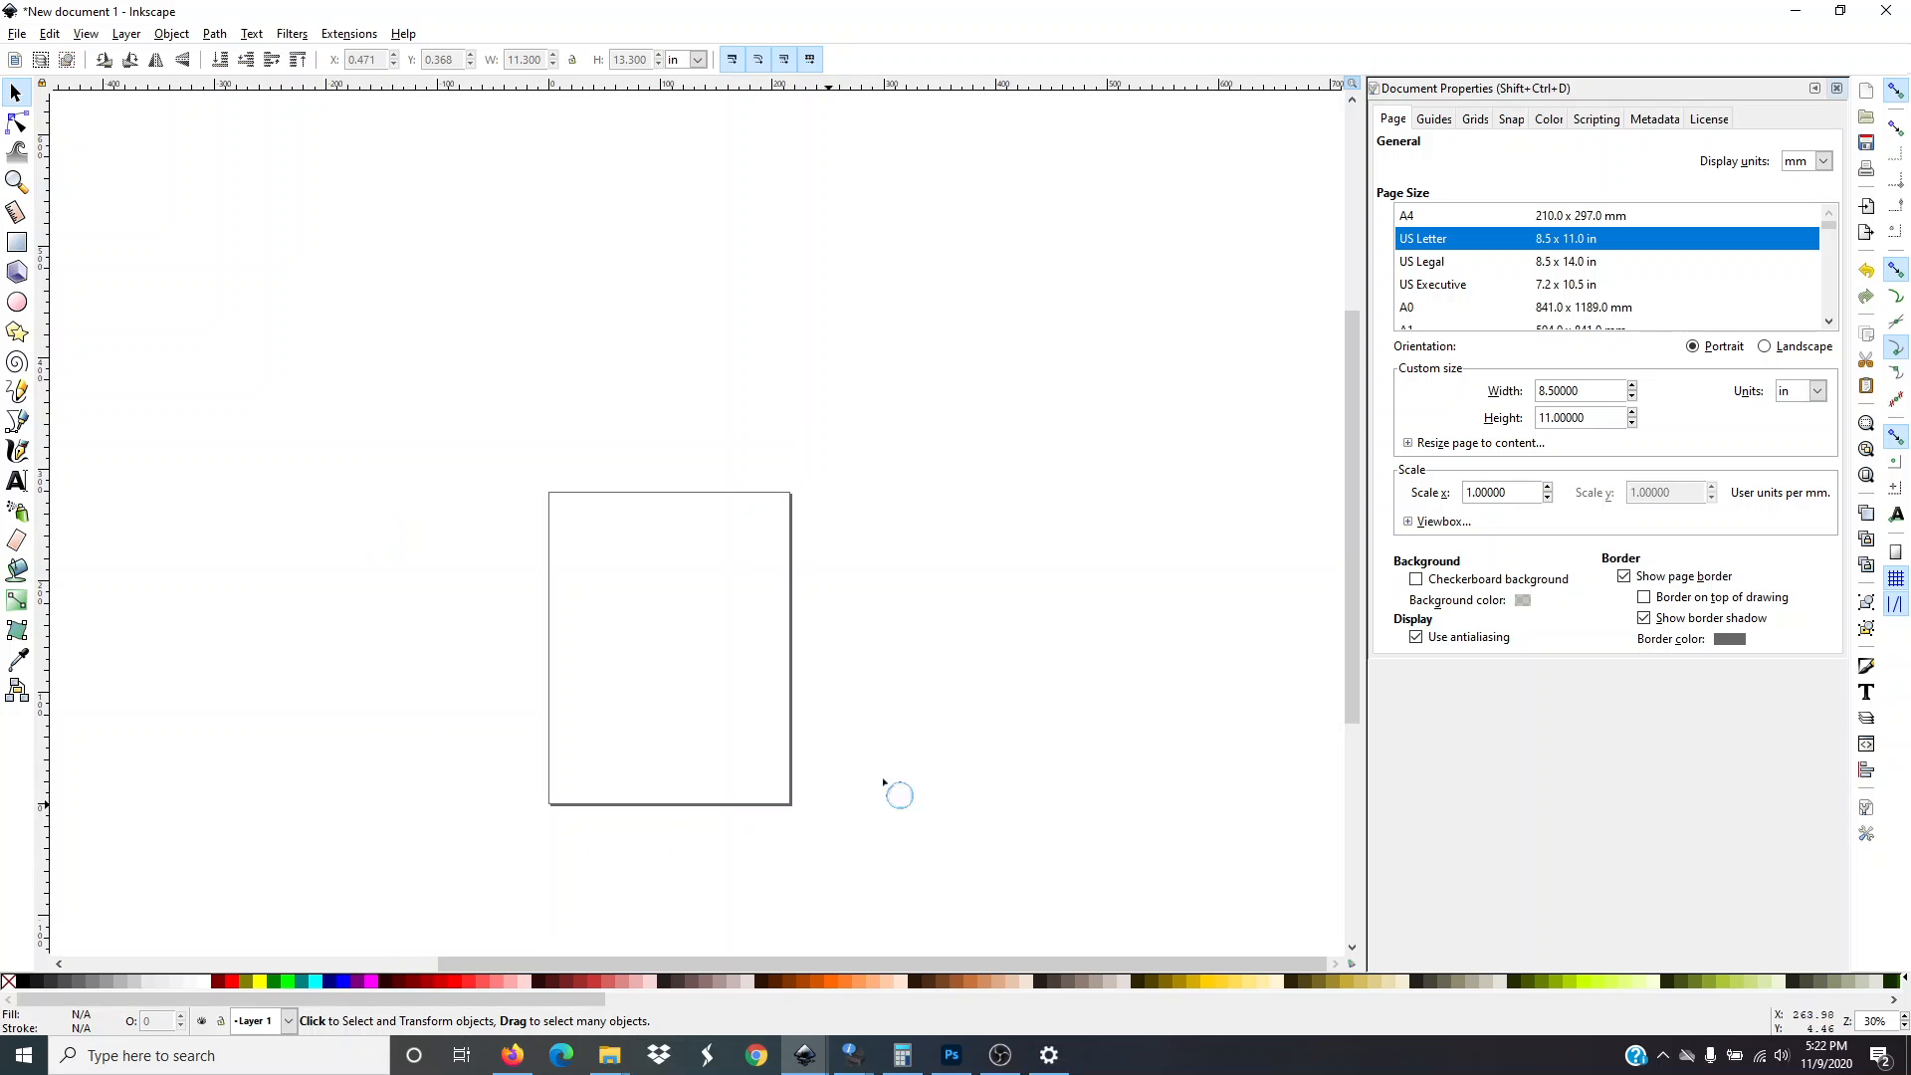
{"action": "scroll", "coordinate": [553, 481], "scroll_direction": "down", "scroll_amount": 2}
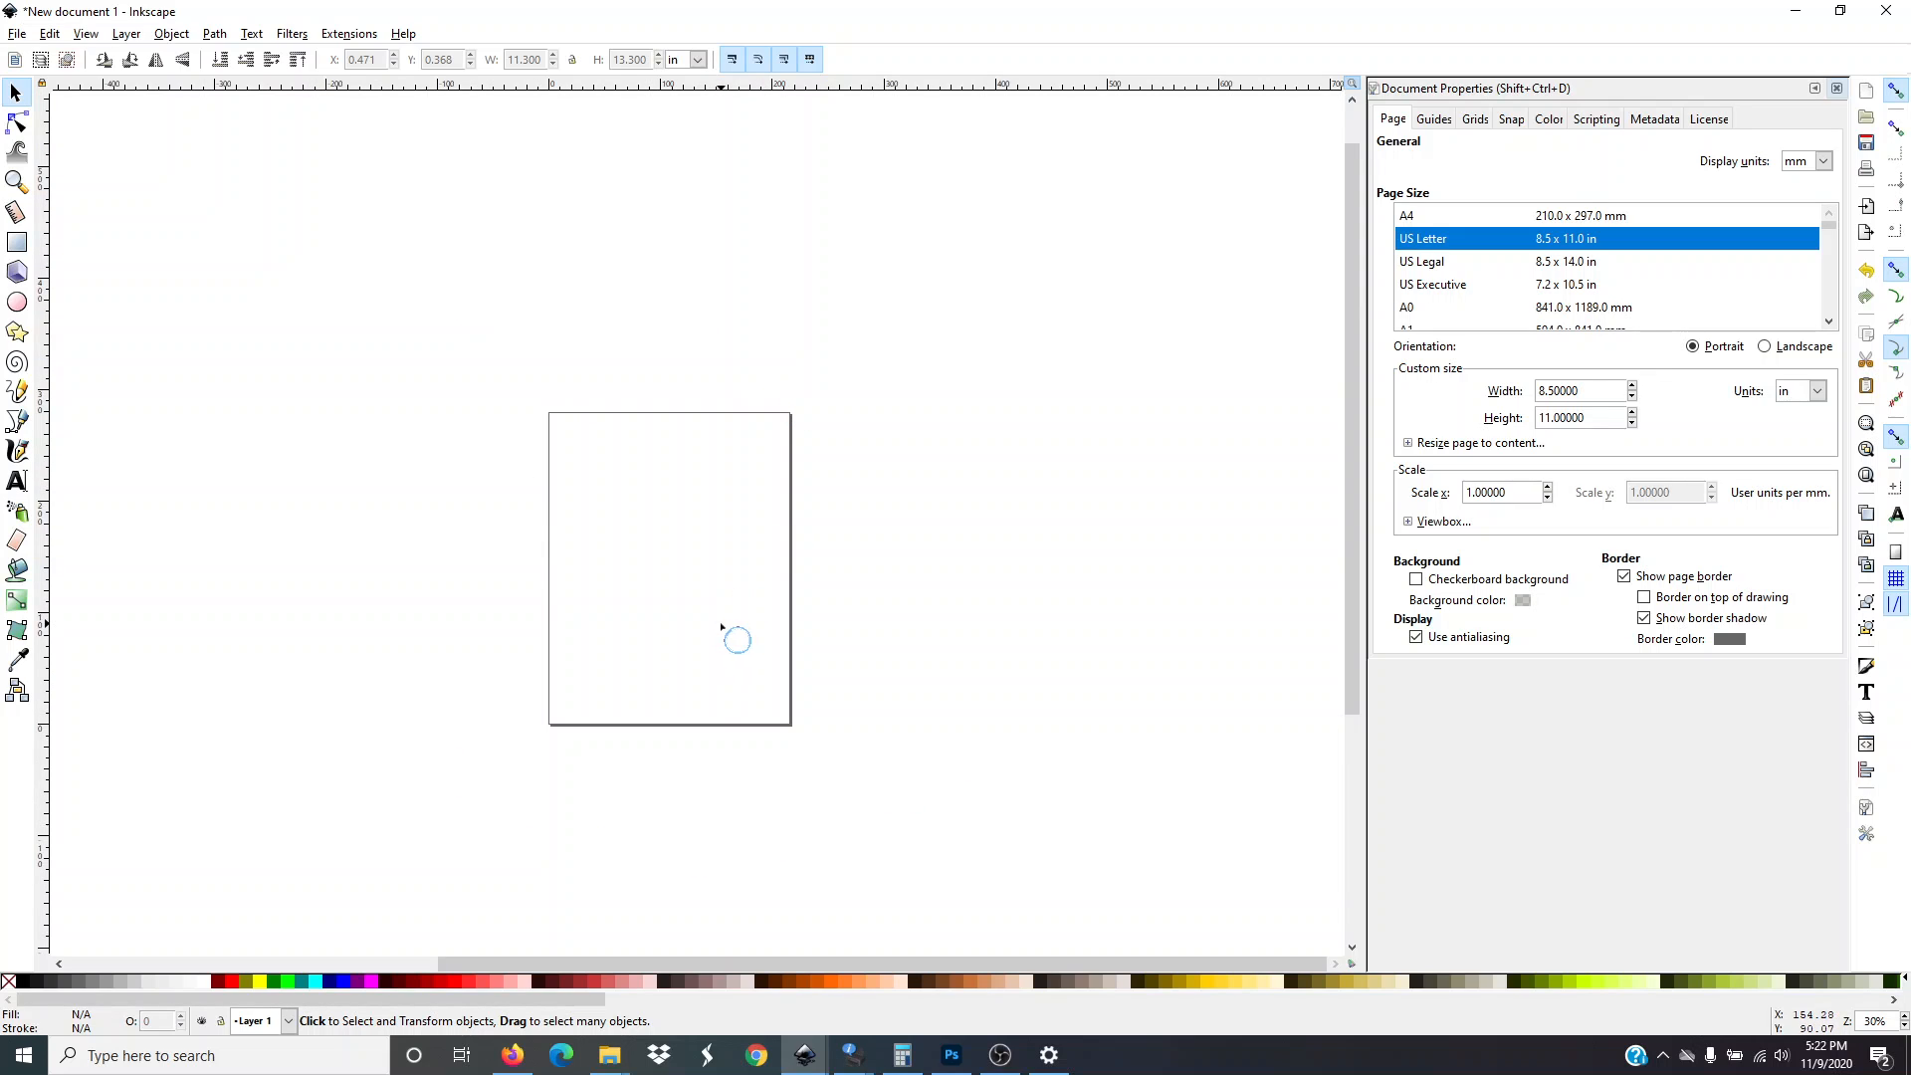
{"action": "scroll", "coordinate": [533, 428], "scroll_direction": "down", "scroll_amount": 2}
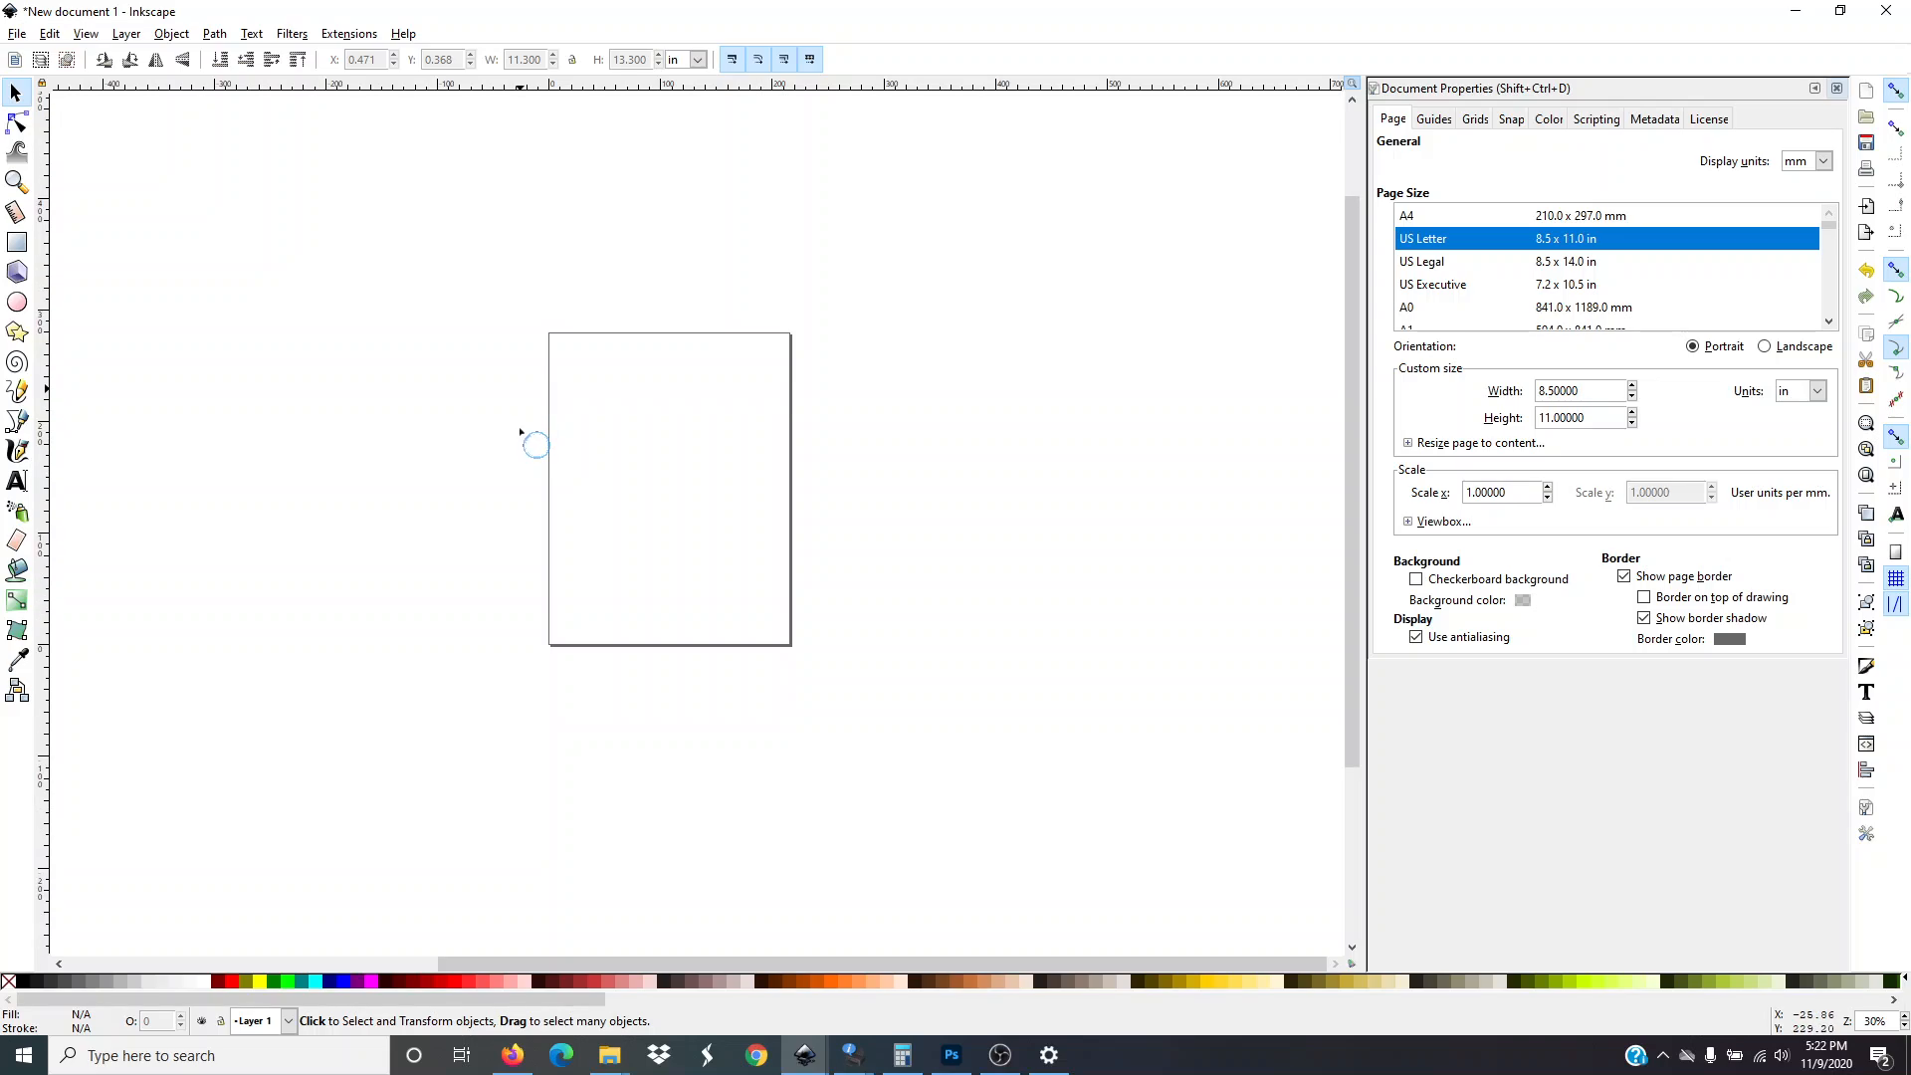
{"action": "left_click", "coordinate": [609, 1055]}
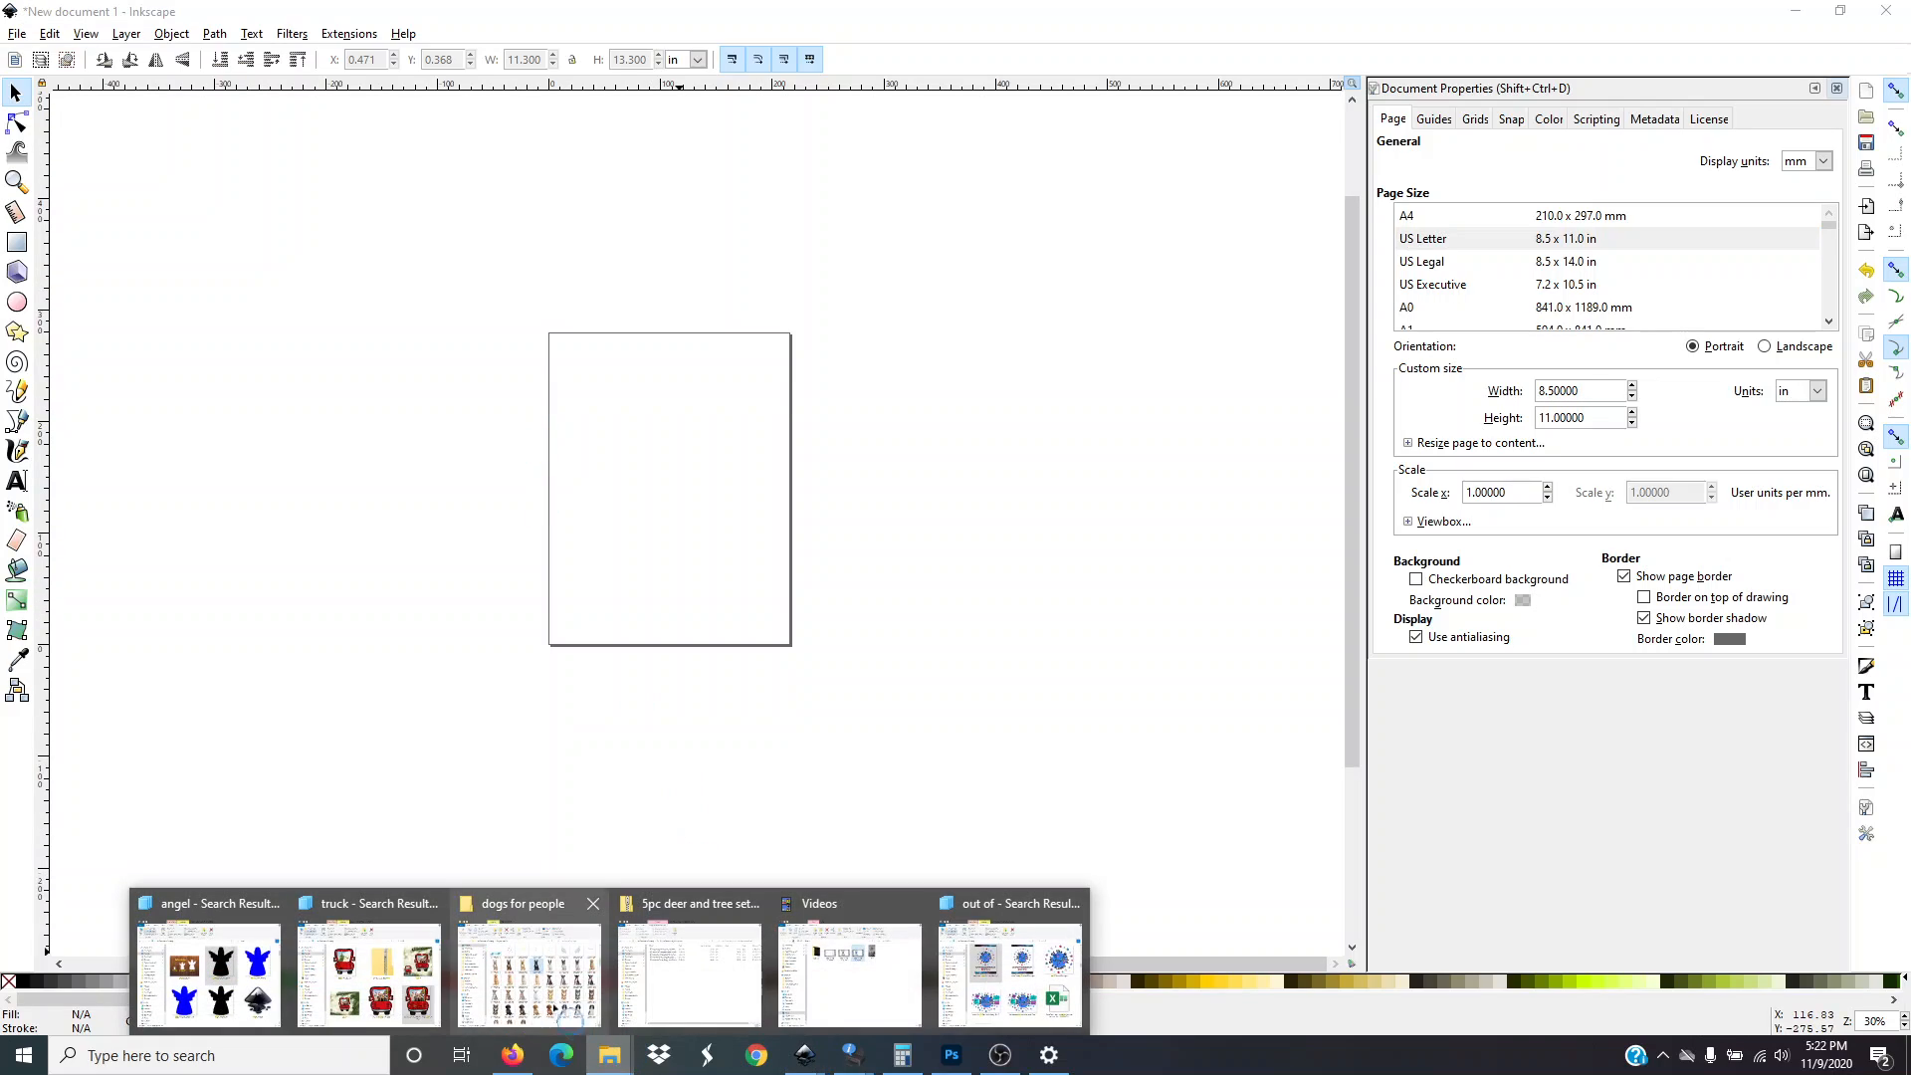
{"action": "mouse_move", "coordinate": [395, 970]}
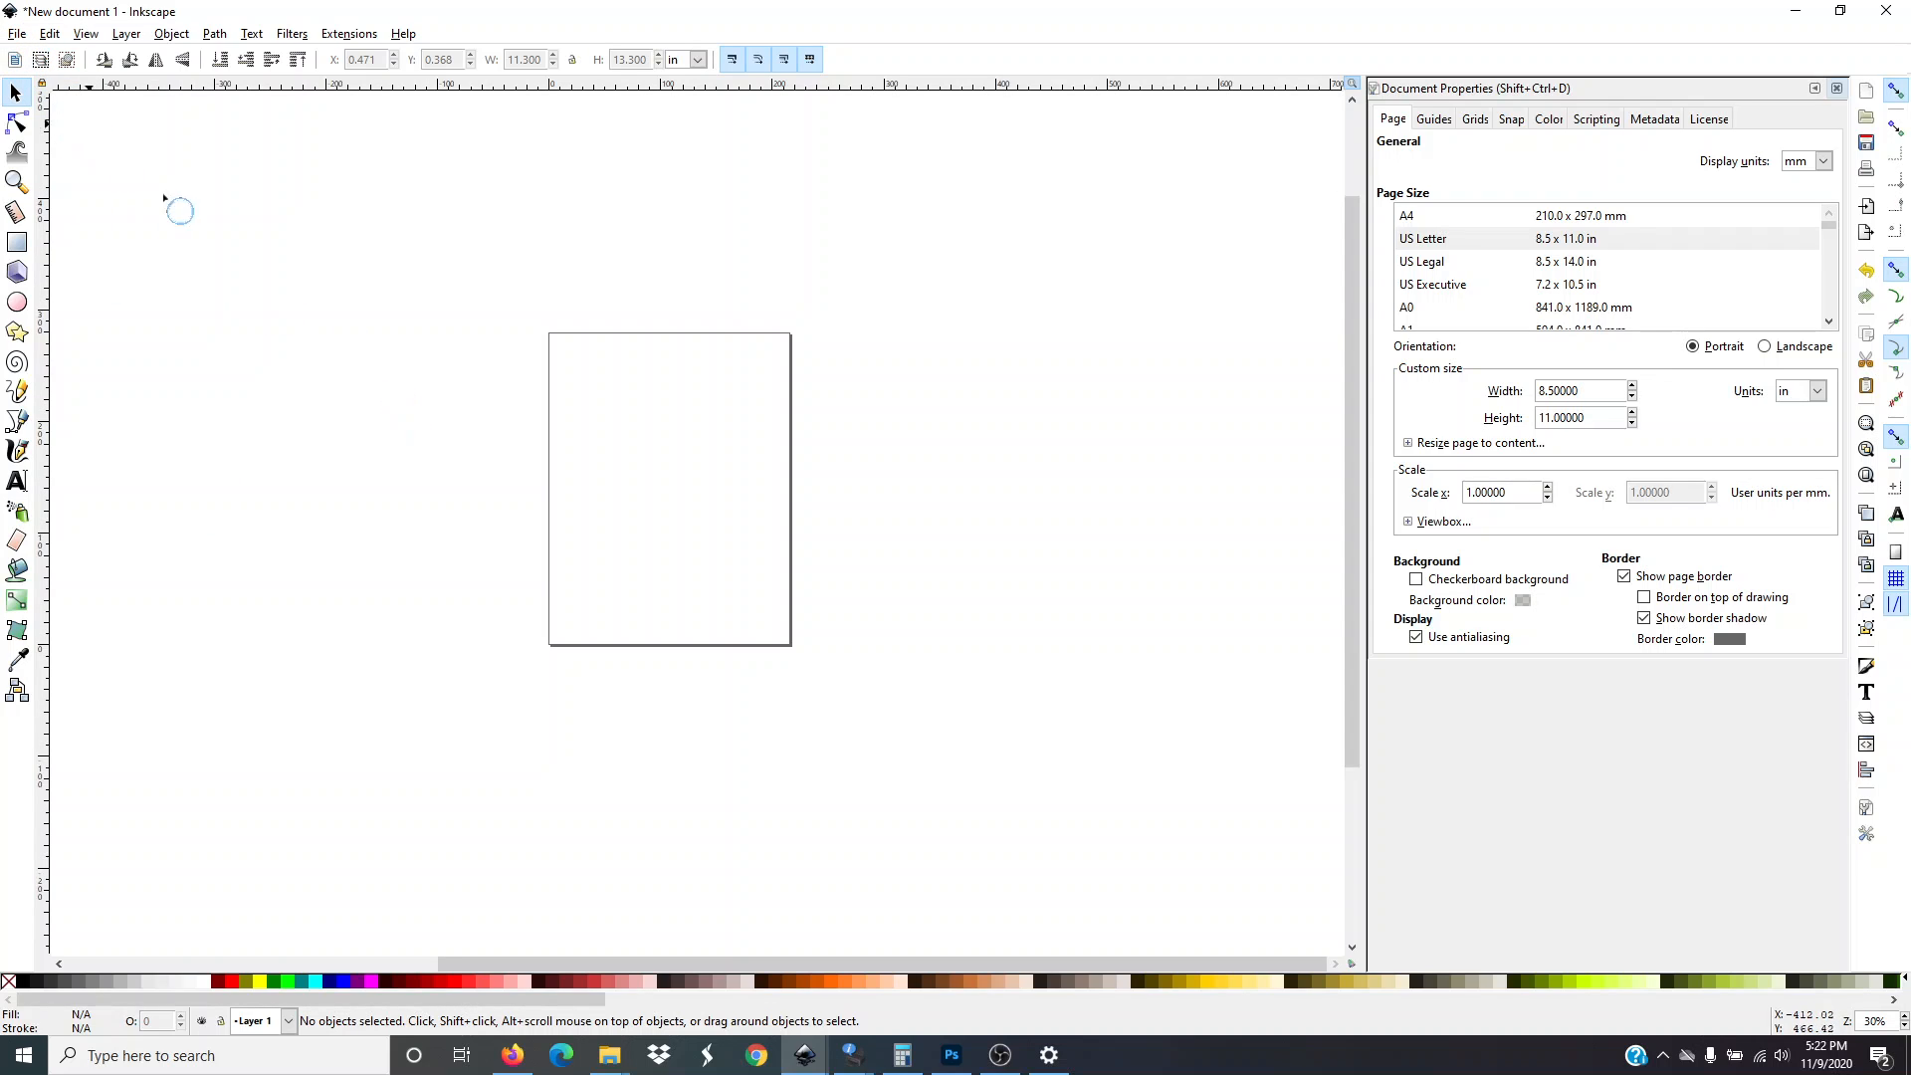
Import the 'tree plaid correct joy love peace' image into the document
{"action": "left_click", "coordinate": [20, 34]}
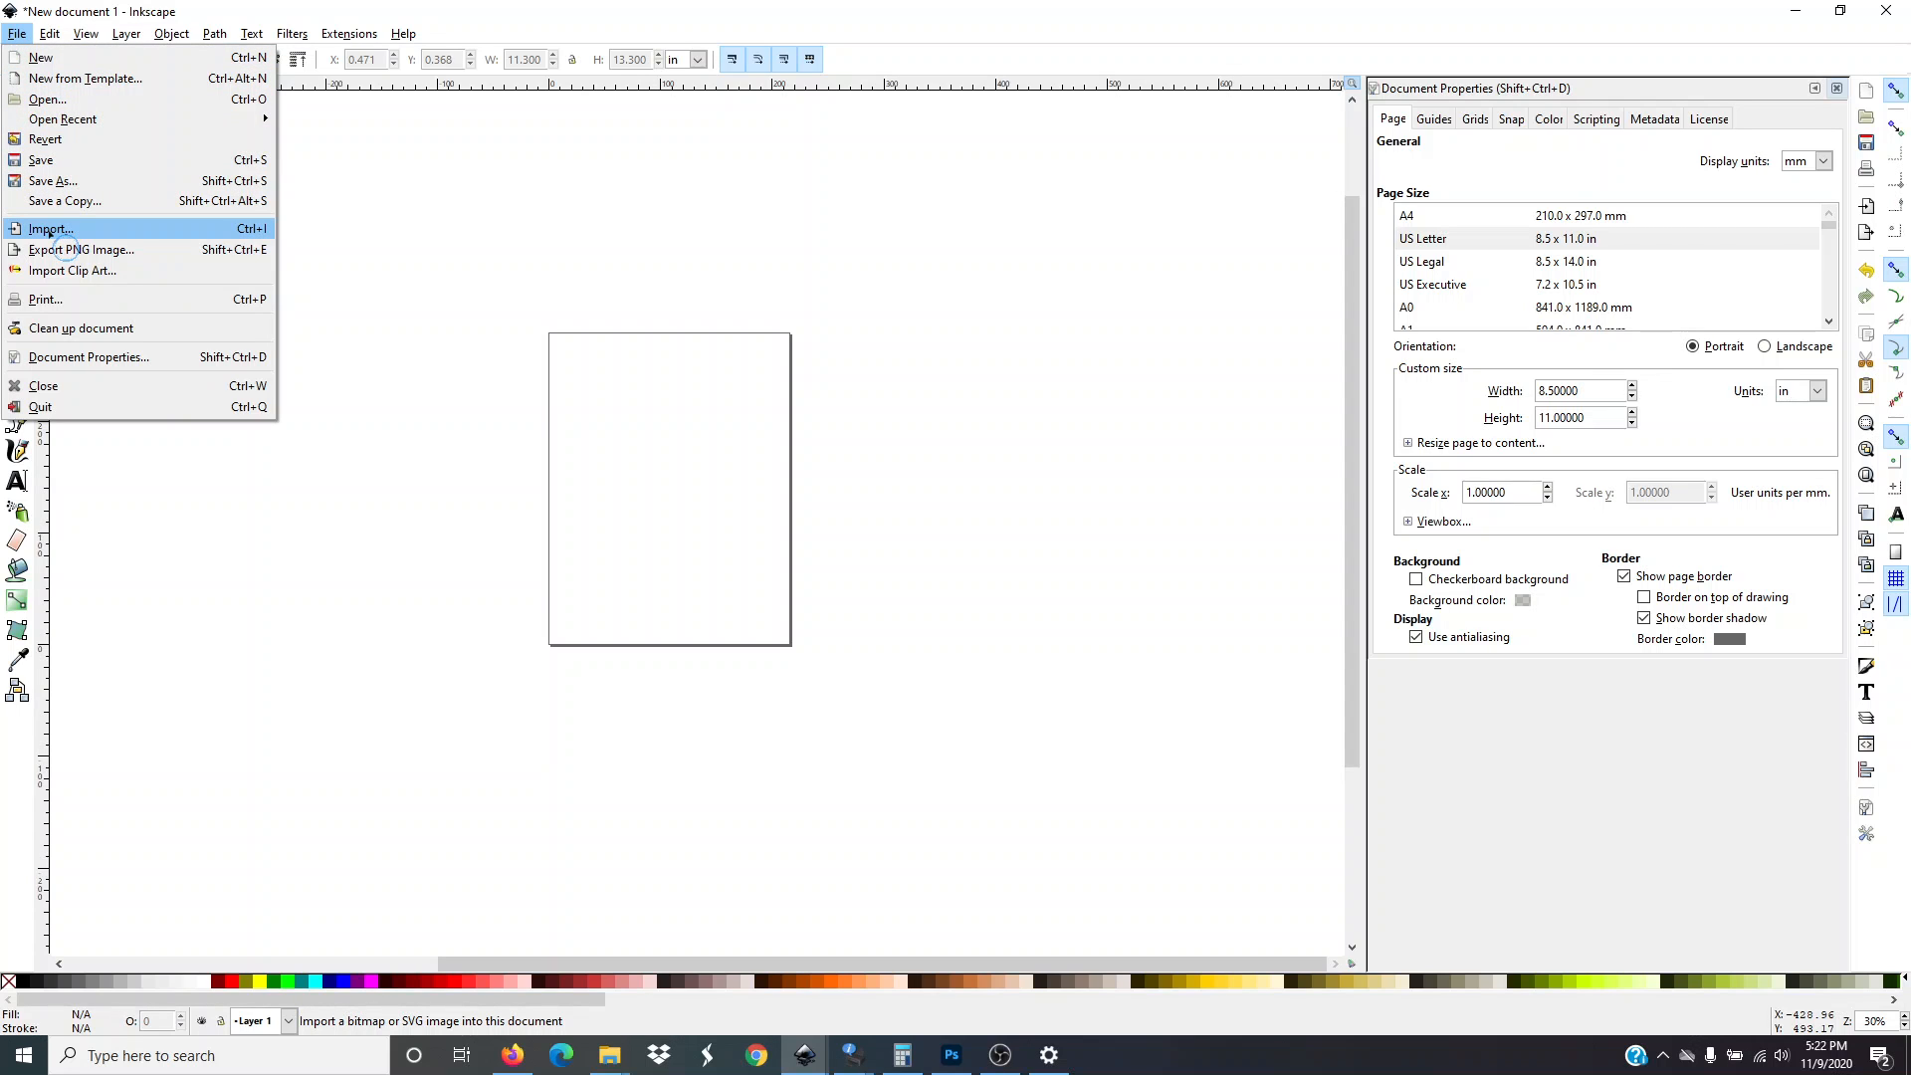
{"action": "left_click", "coordinate": [50, 230]}
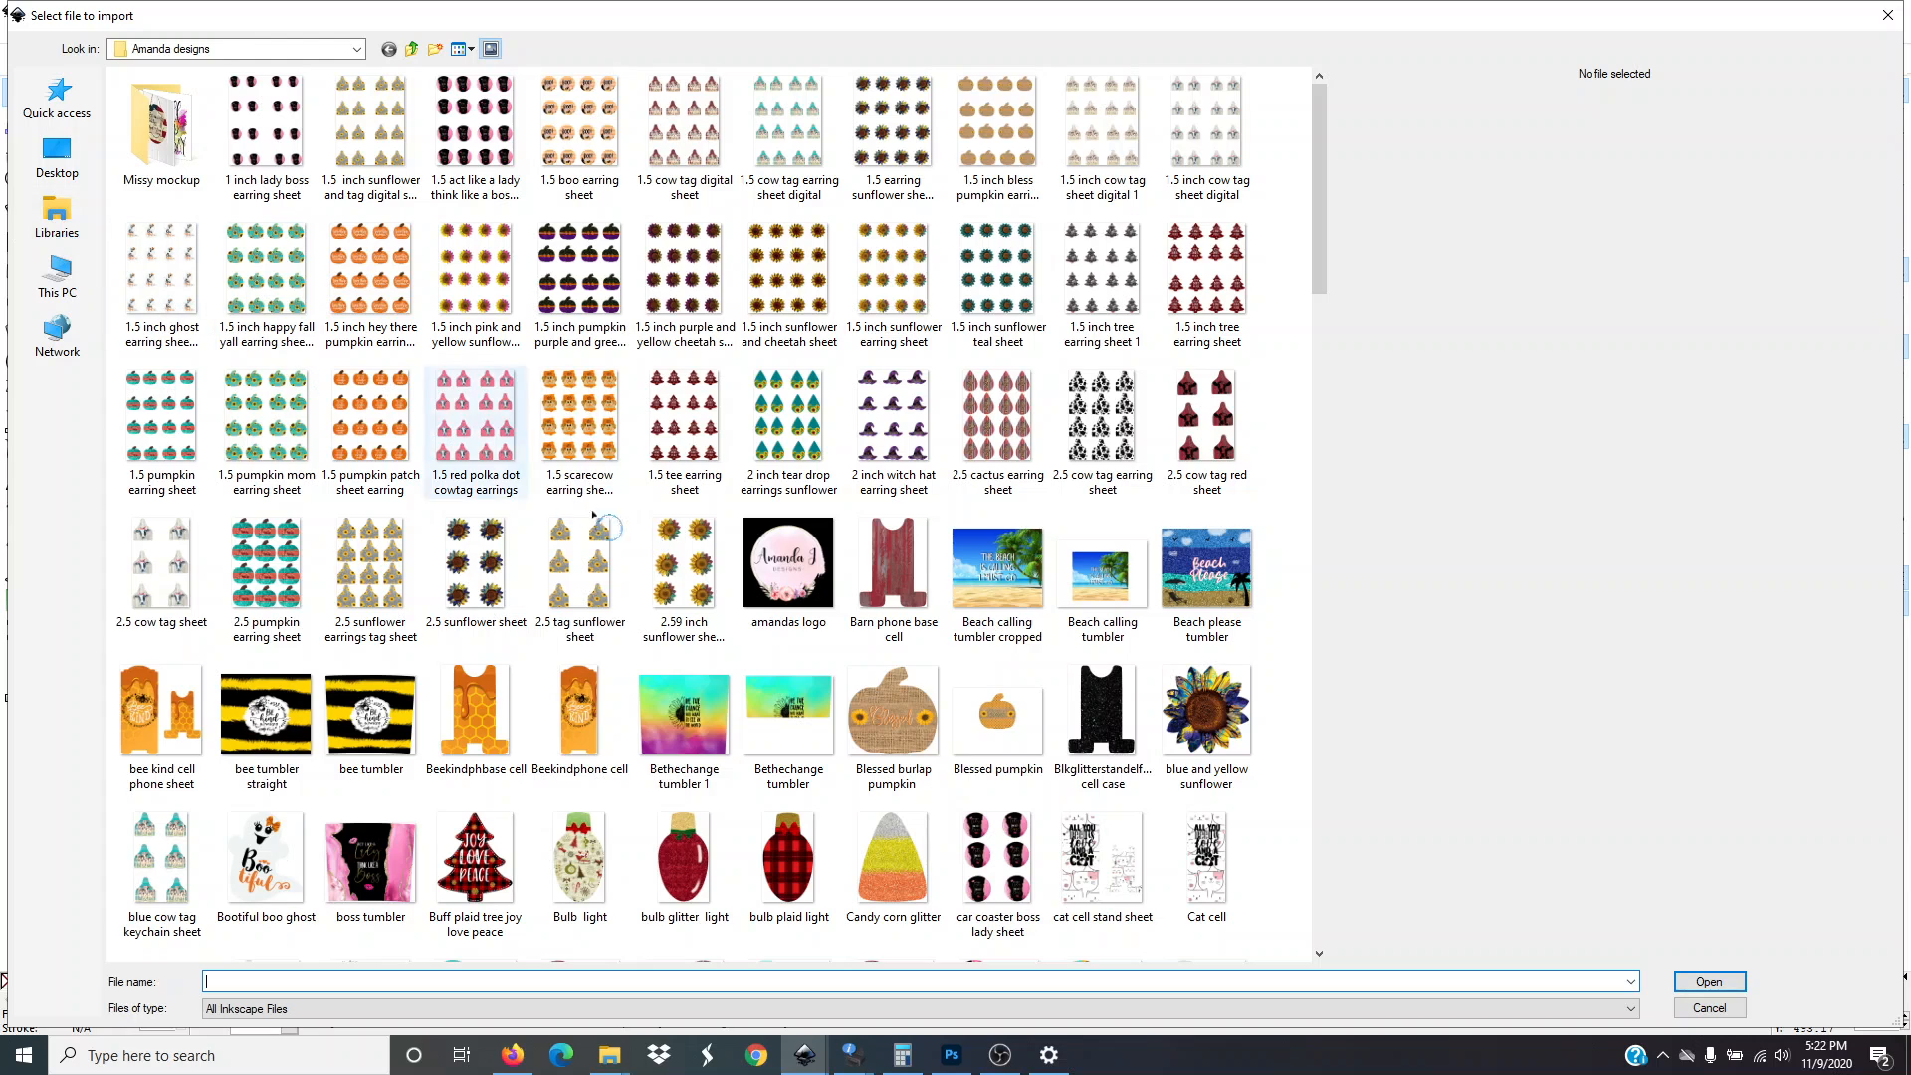
{"action": "scroll", "coordinate": [771, 648], "scroll_direction": "down", "scroll_amount": 3}
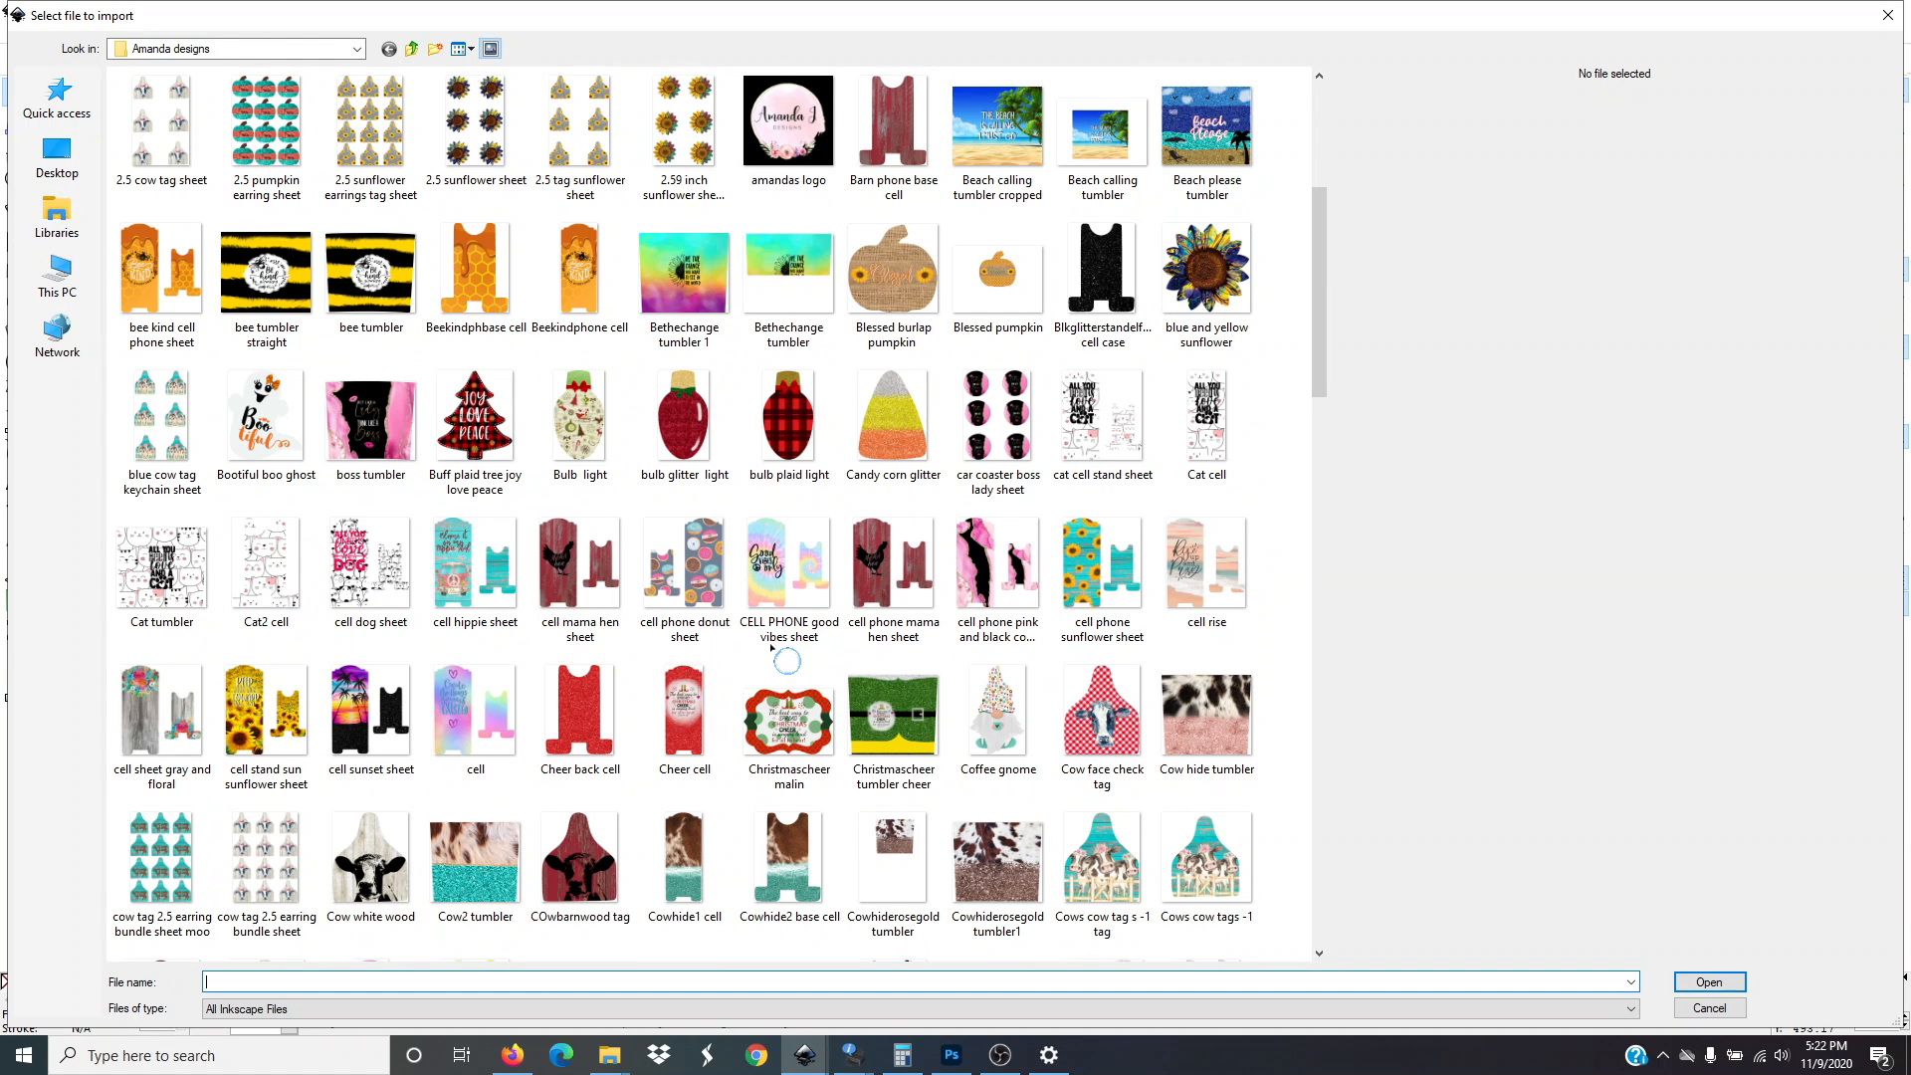
{"action": "scroll", "coordinate": [771, 648], "scroll_direction": "down", "scroll_amount": 6}
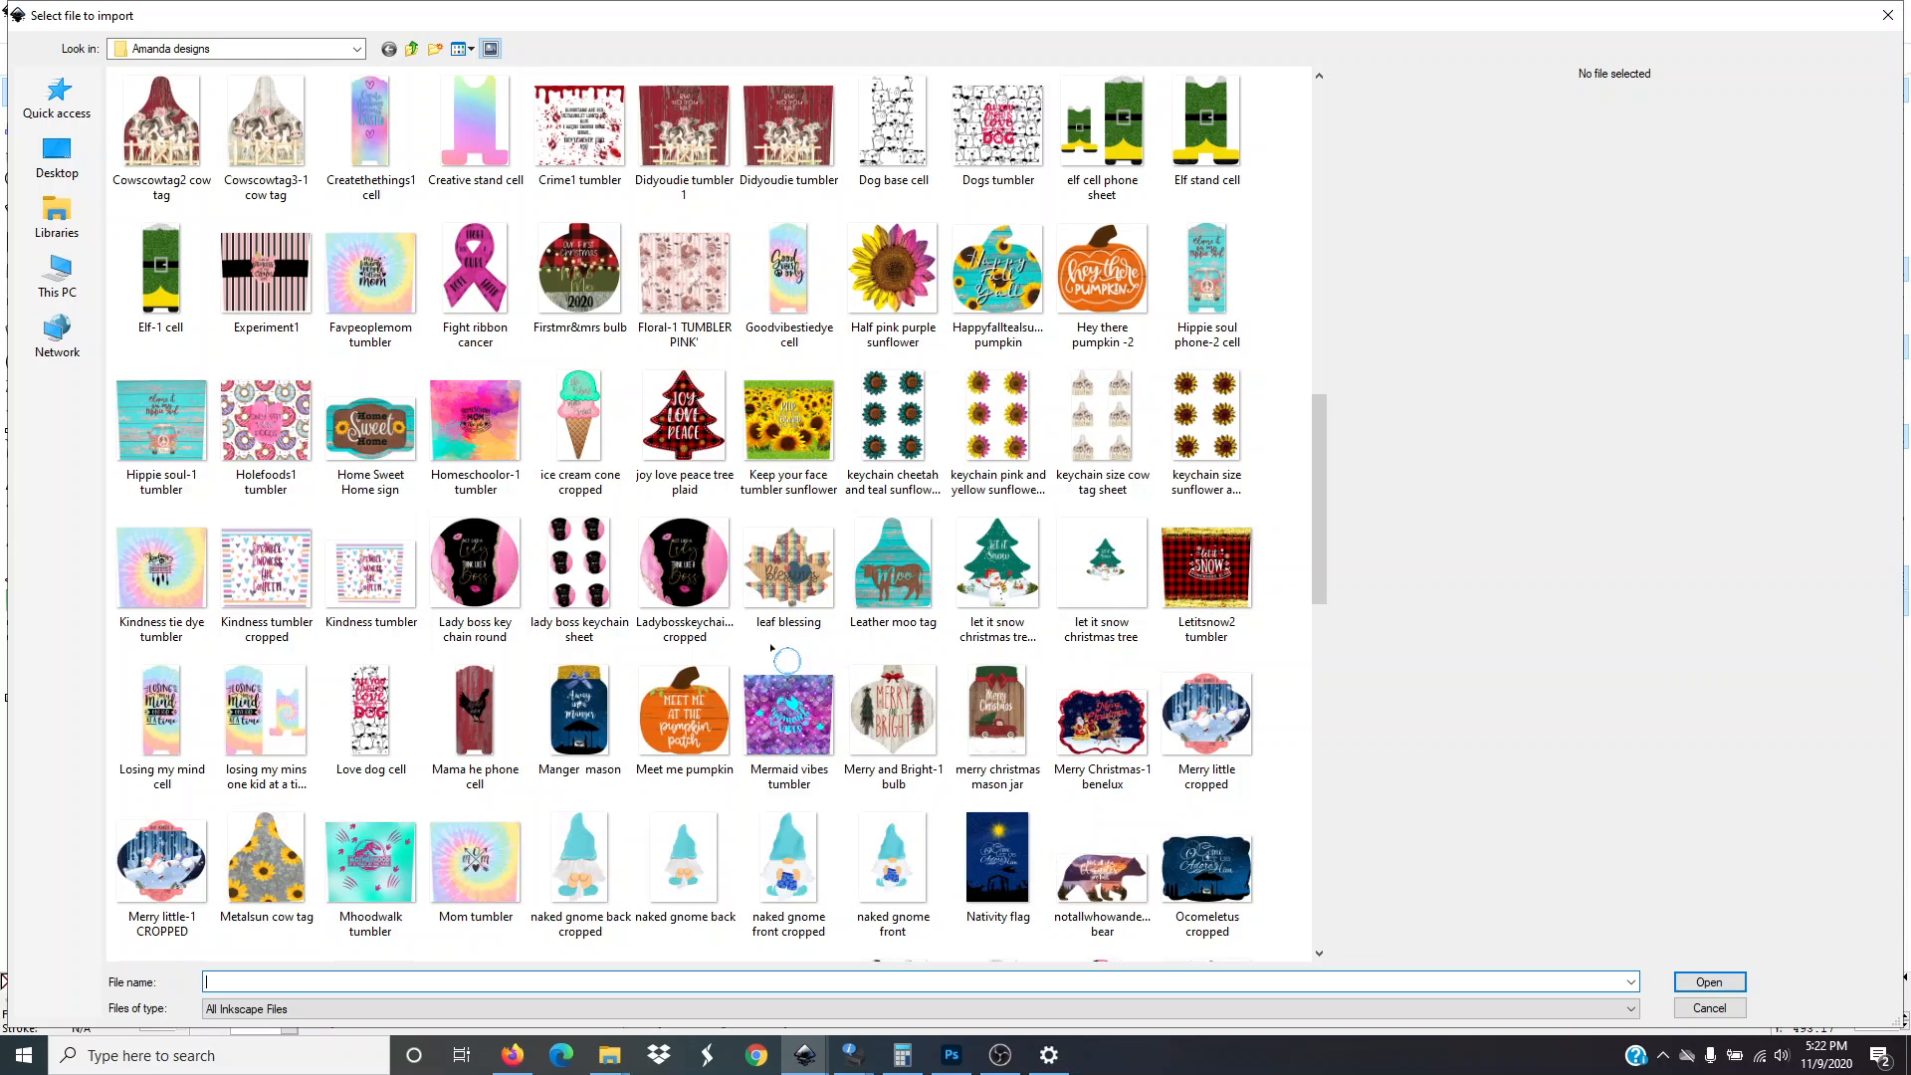
{"action": "scroll", "coordinate": [771, 648], "scroll_direction": "down", "scroll_amount": 3}
{"action": "scroll", "coordinate": [771, 648], "scroll_direction": "down", "scroll_amount": 3}
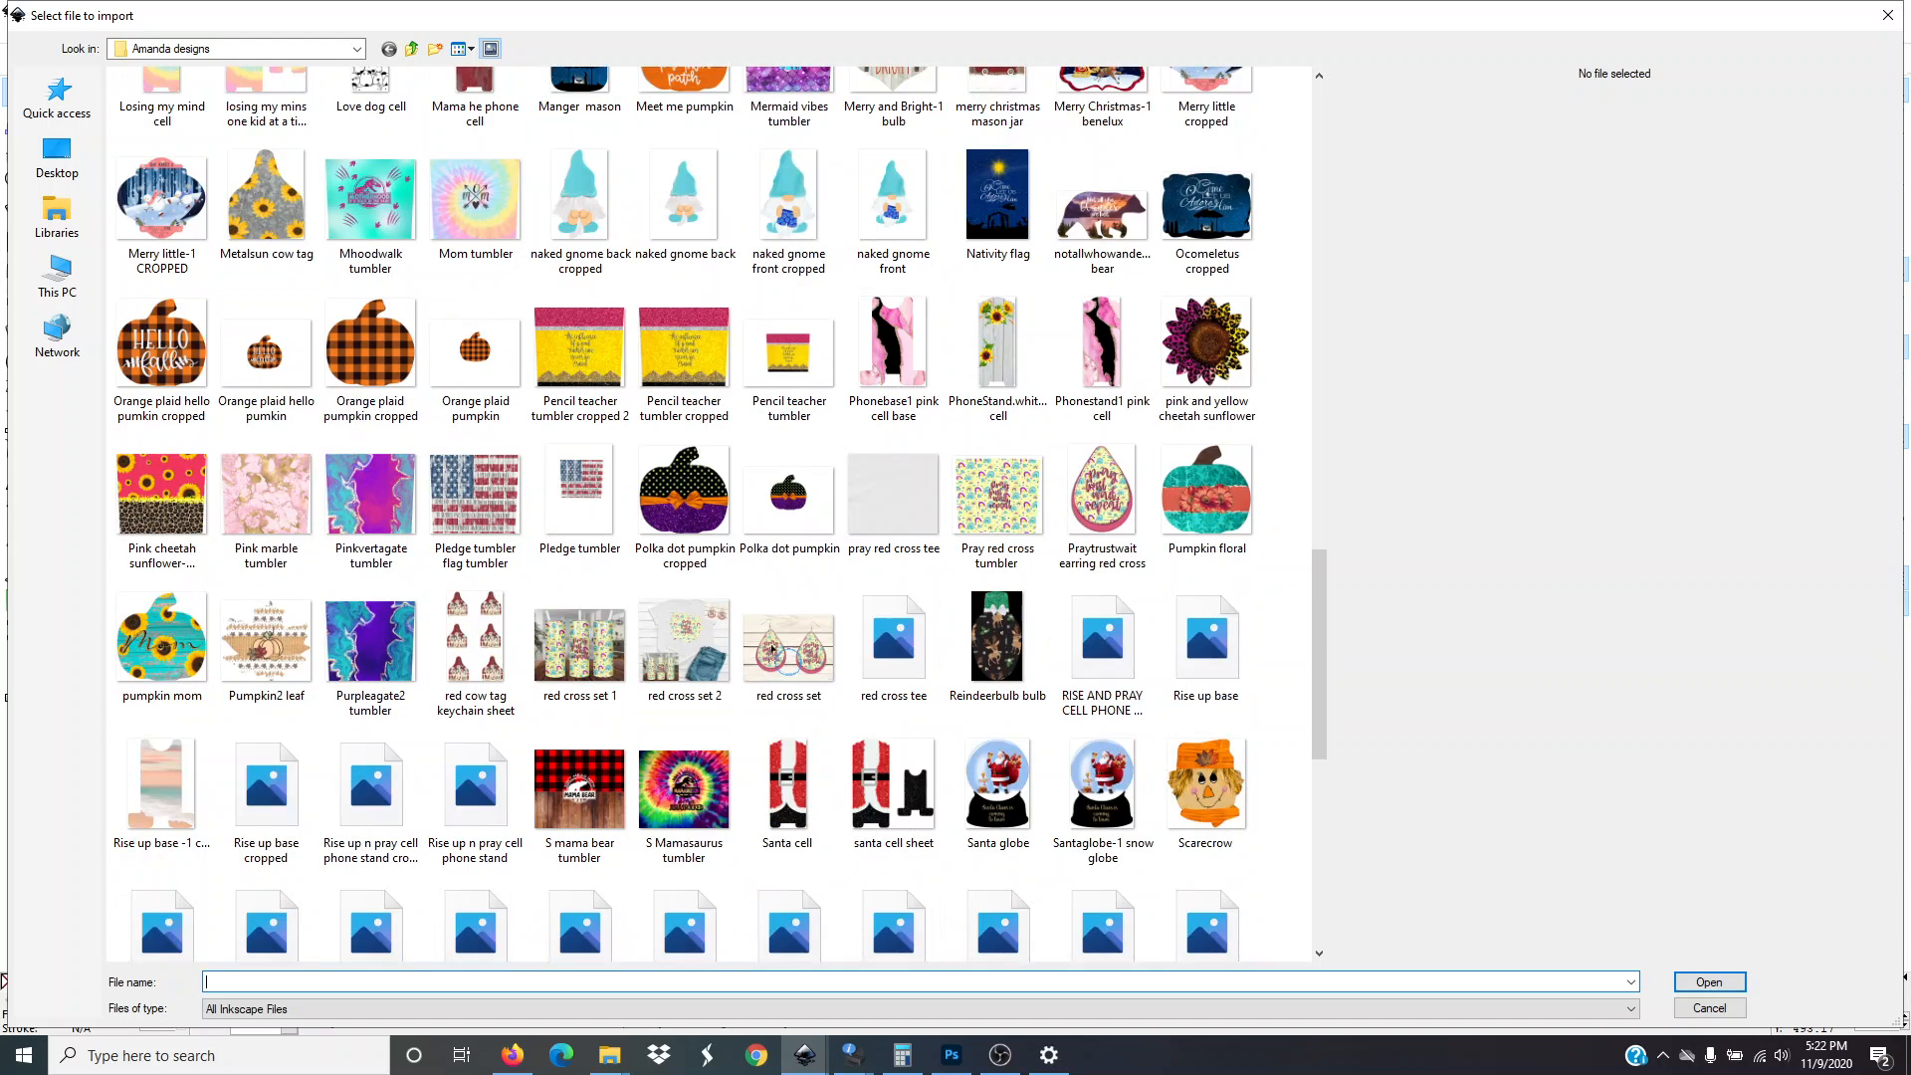
{"action": "scroll", "coordinate": [655, 622], "scroll_direction": "down", "scroll_amount": 3}
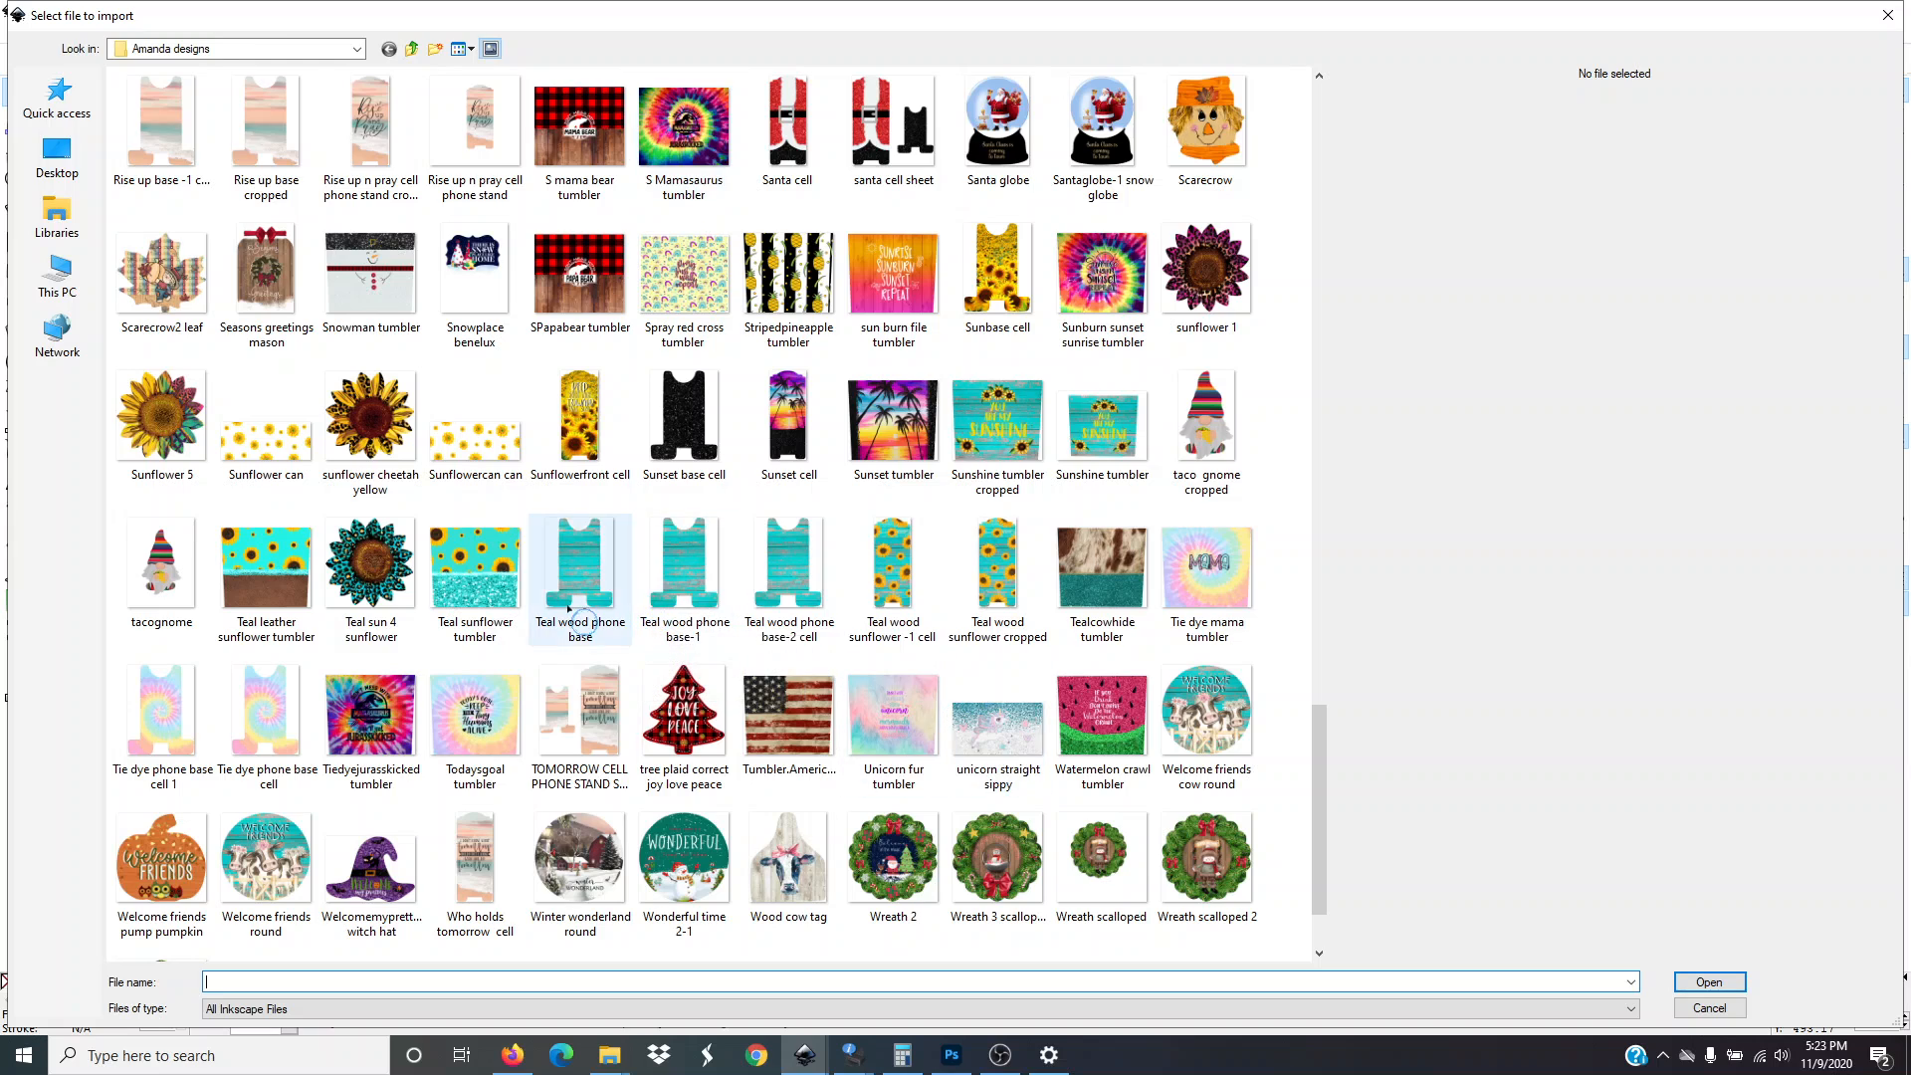
{"action": "scroll", "coordinate": [642, 610], "scroll_direction": "down", "scroll_amount": 3}
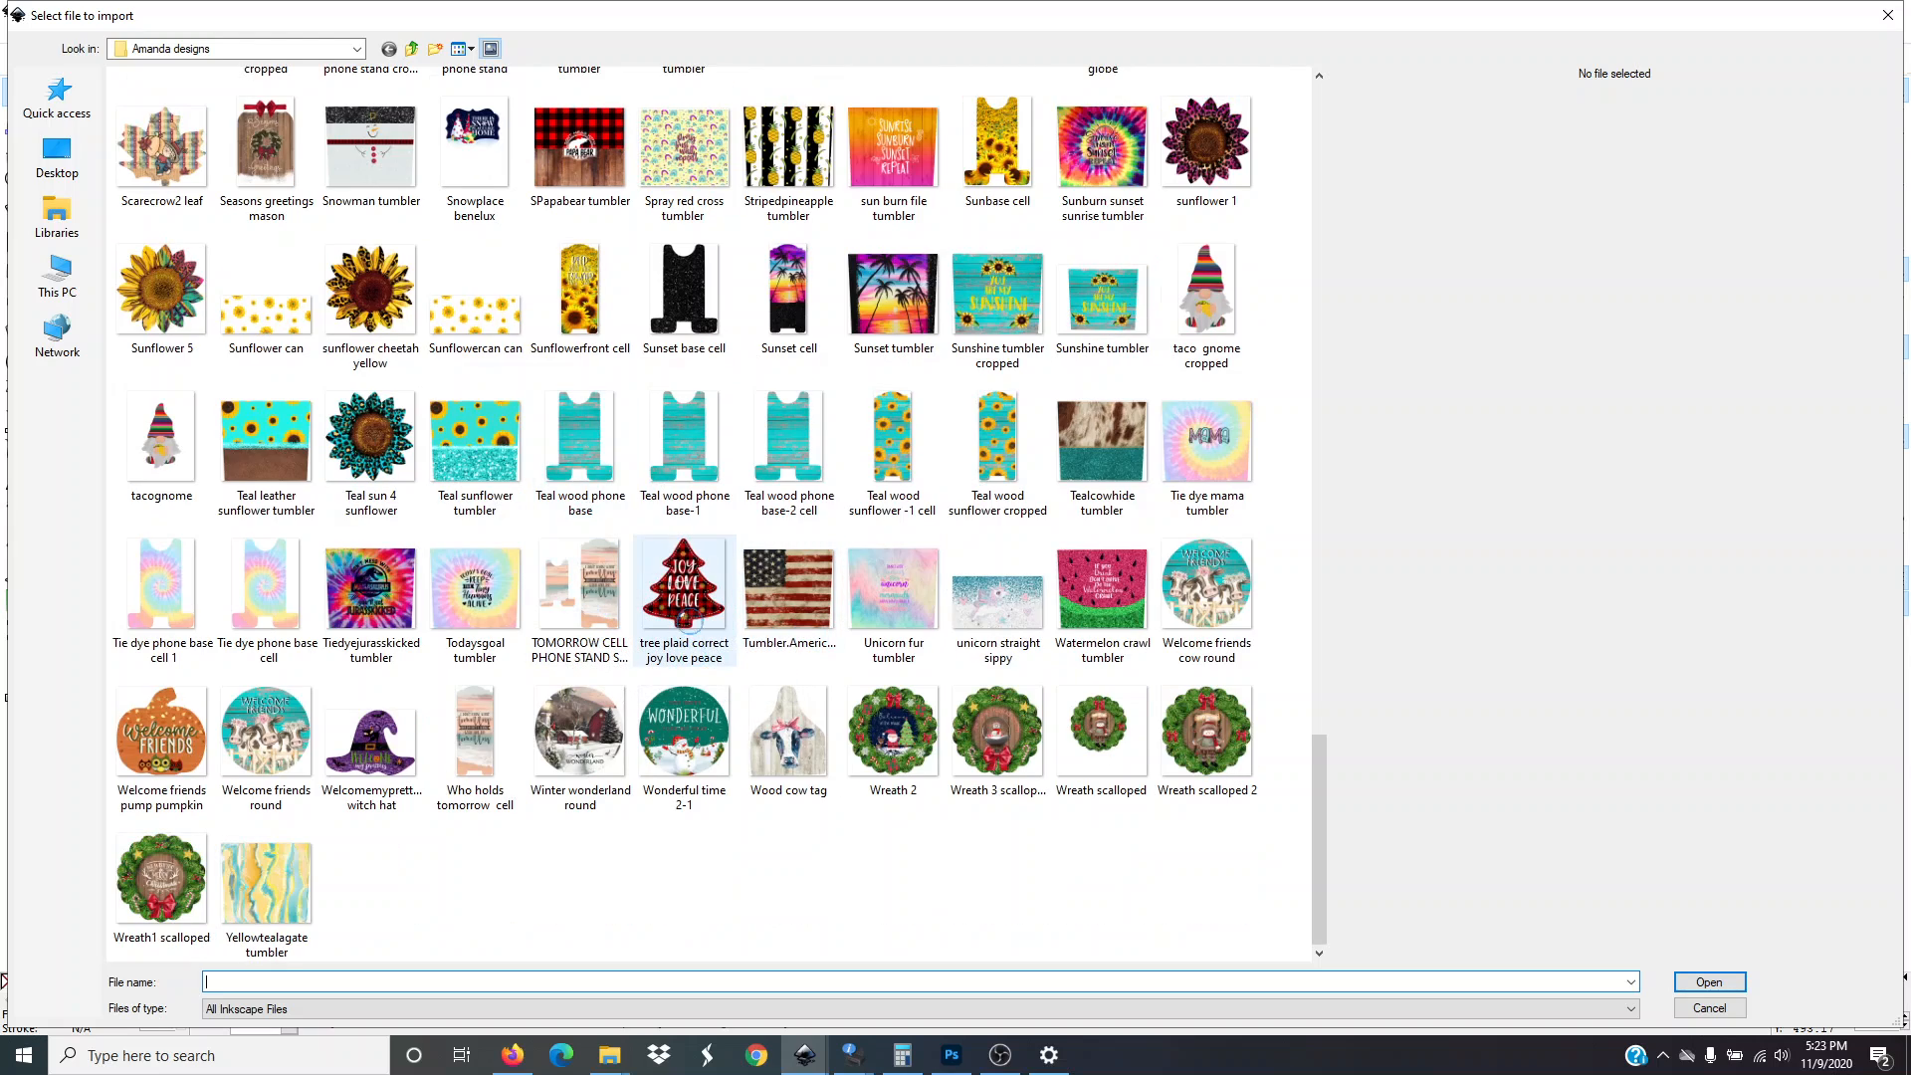
{"action": "left_click", "coordinate": [700, 607]}
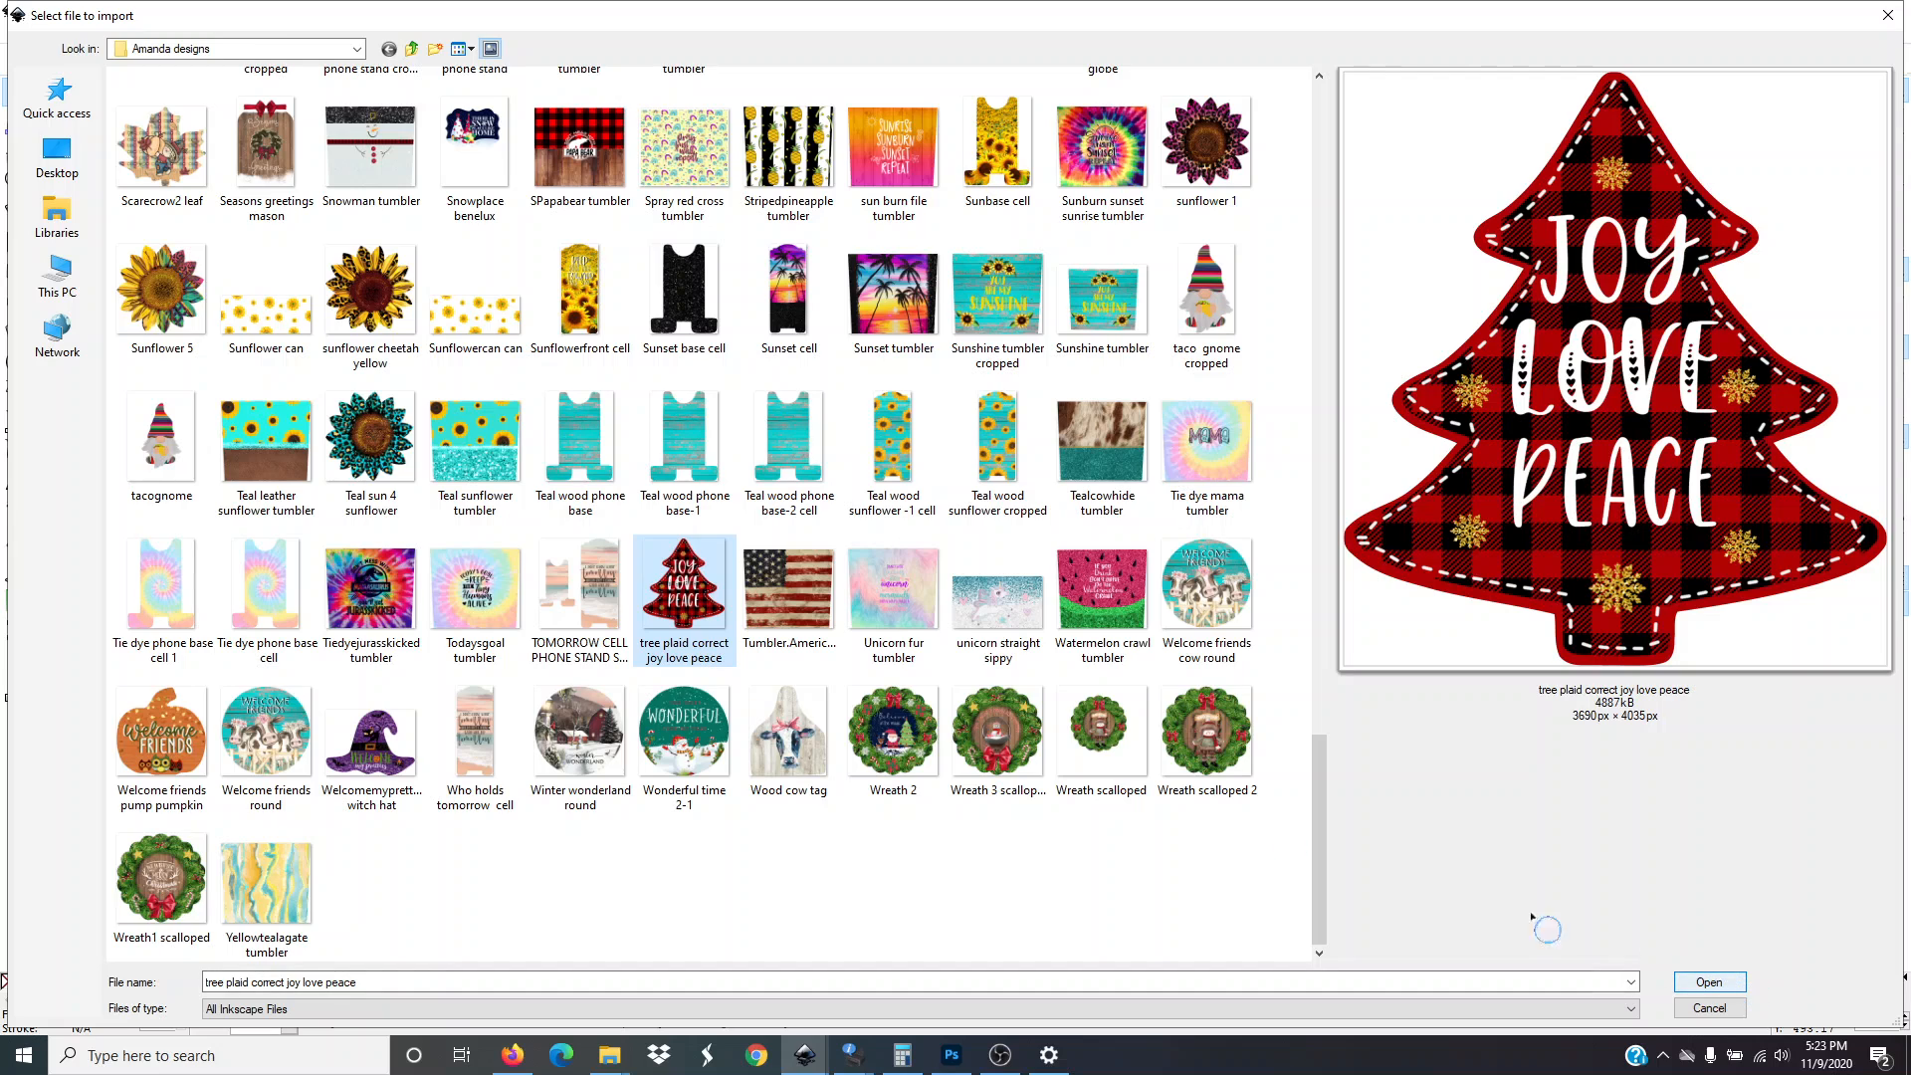
{"action": "left_click", "coordinate": [581, 597]}
{"action": "left_click", "coordinate": [452, 572]}
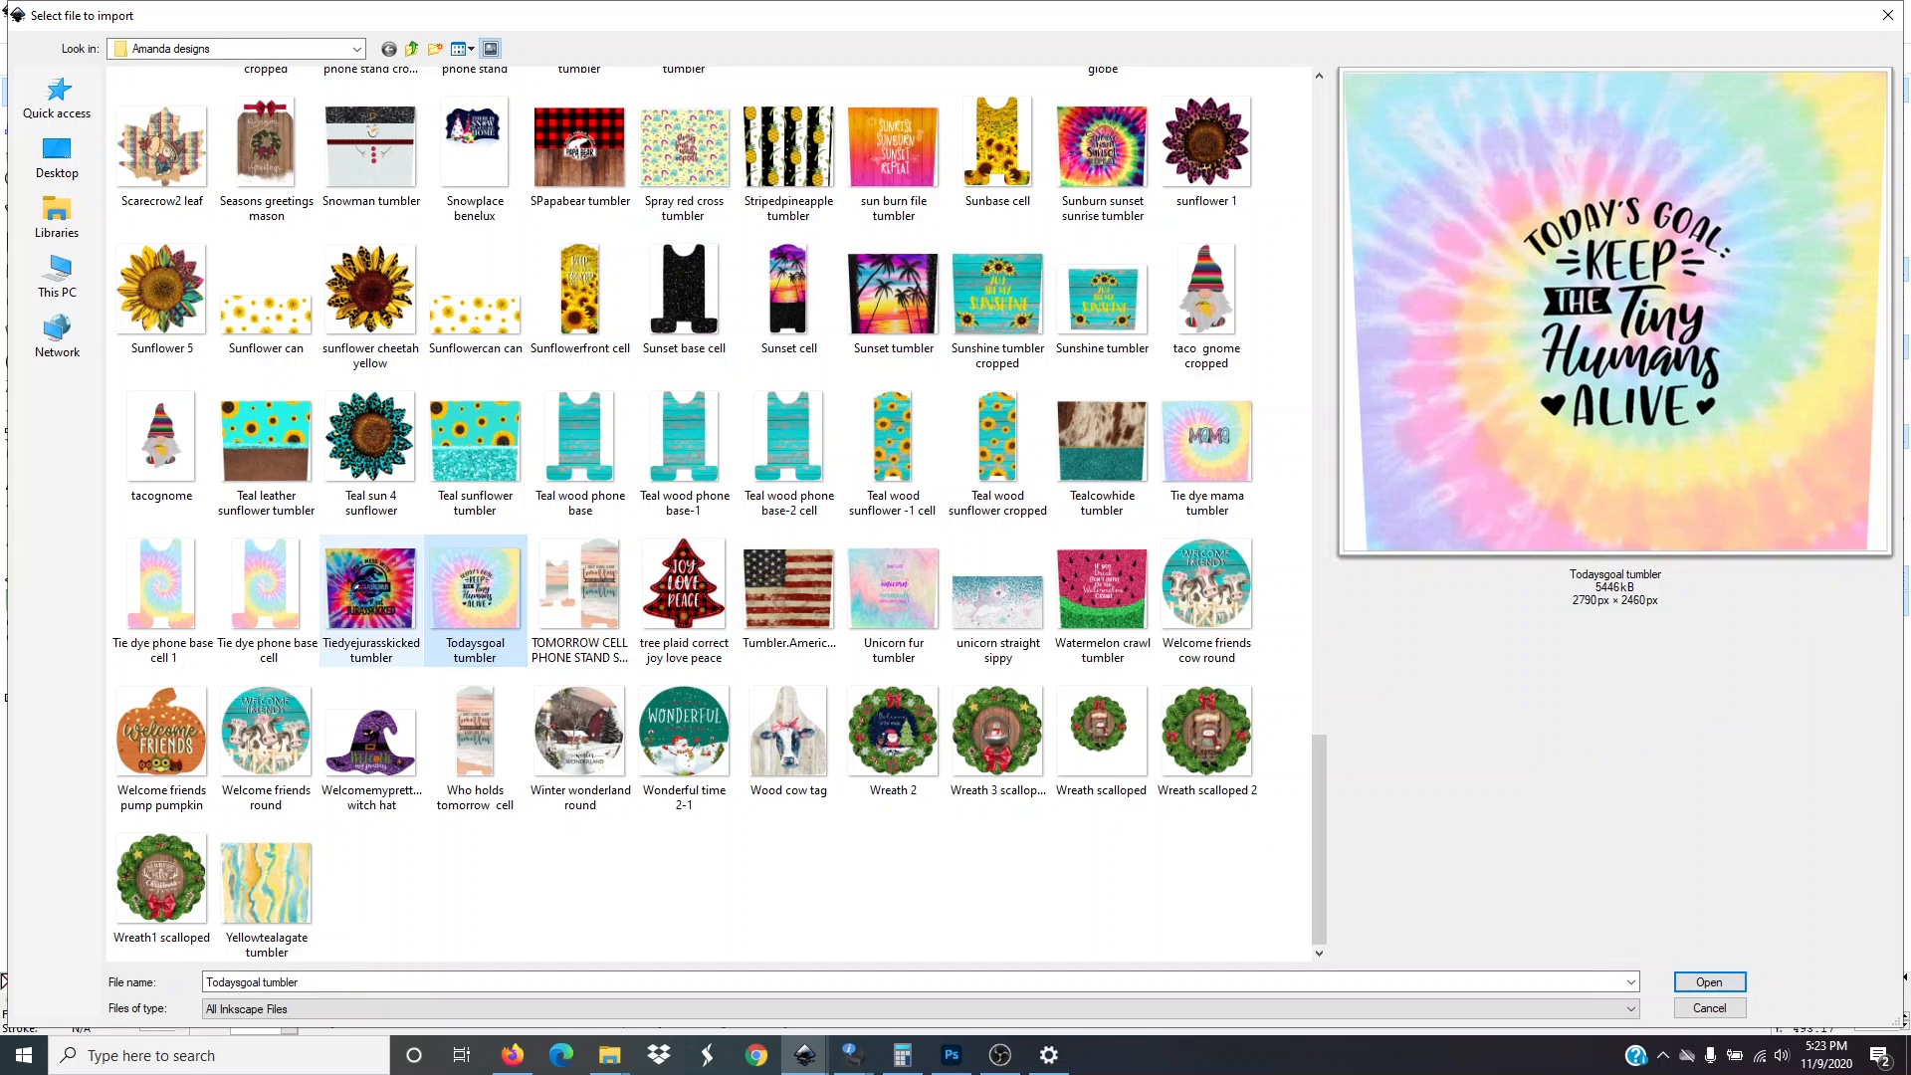
{"action": "left_click", "coordinate": [371, 587]}
{"action": "left_click", "coordinate": [681, 597]}
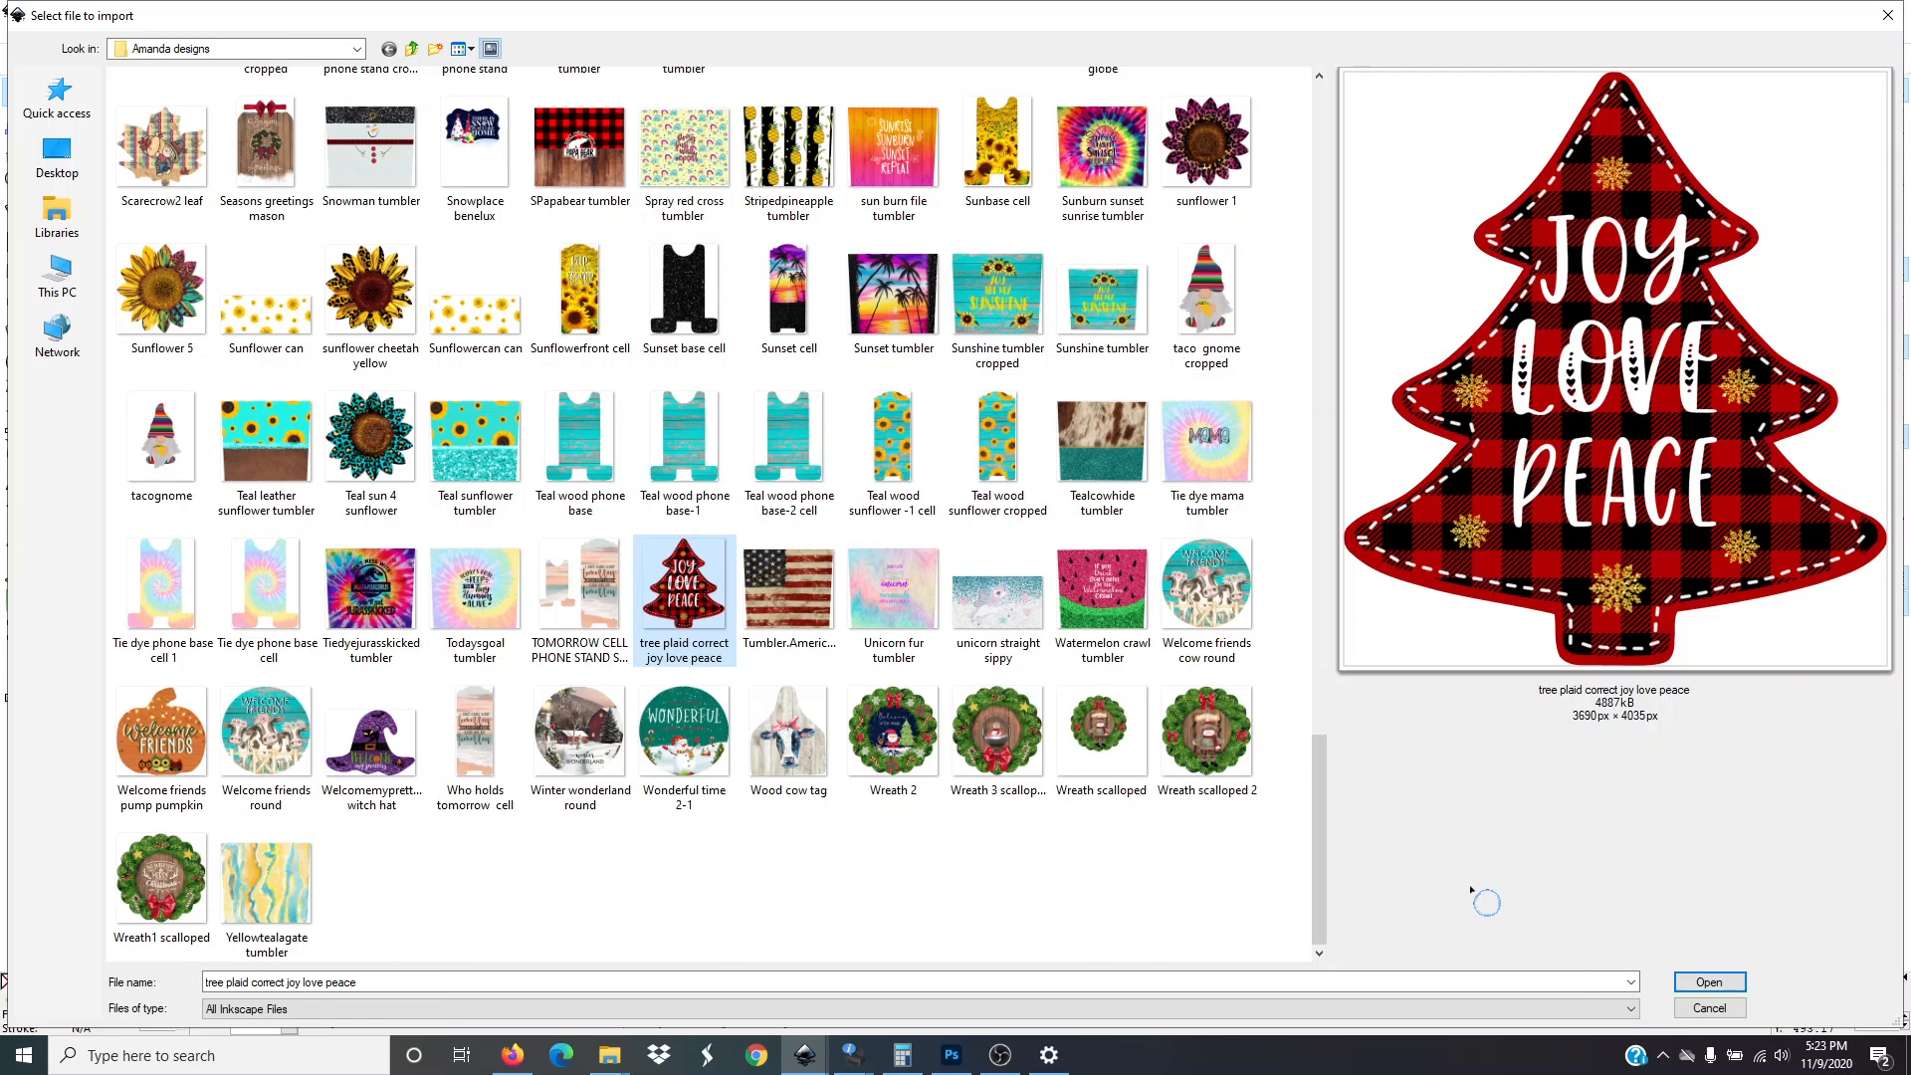
{"action": "left_click", "coordinate": [1721, 983]}
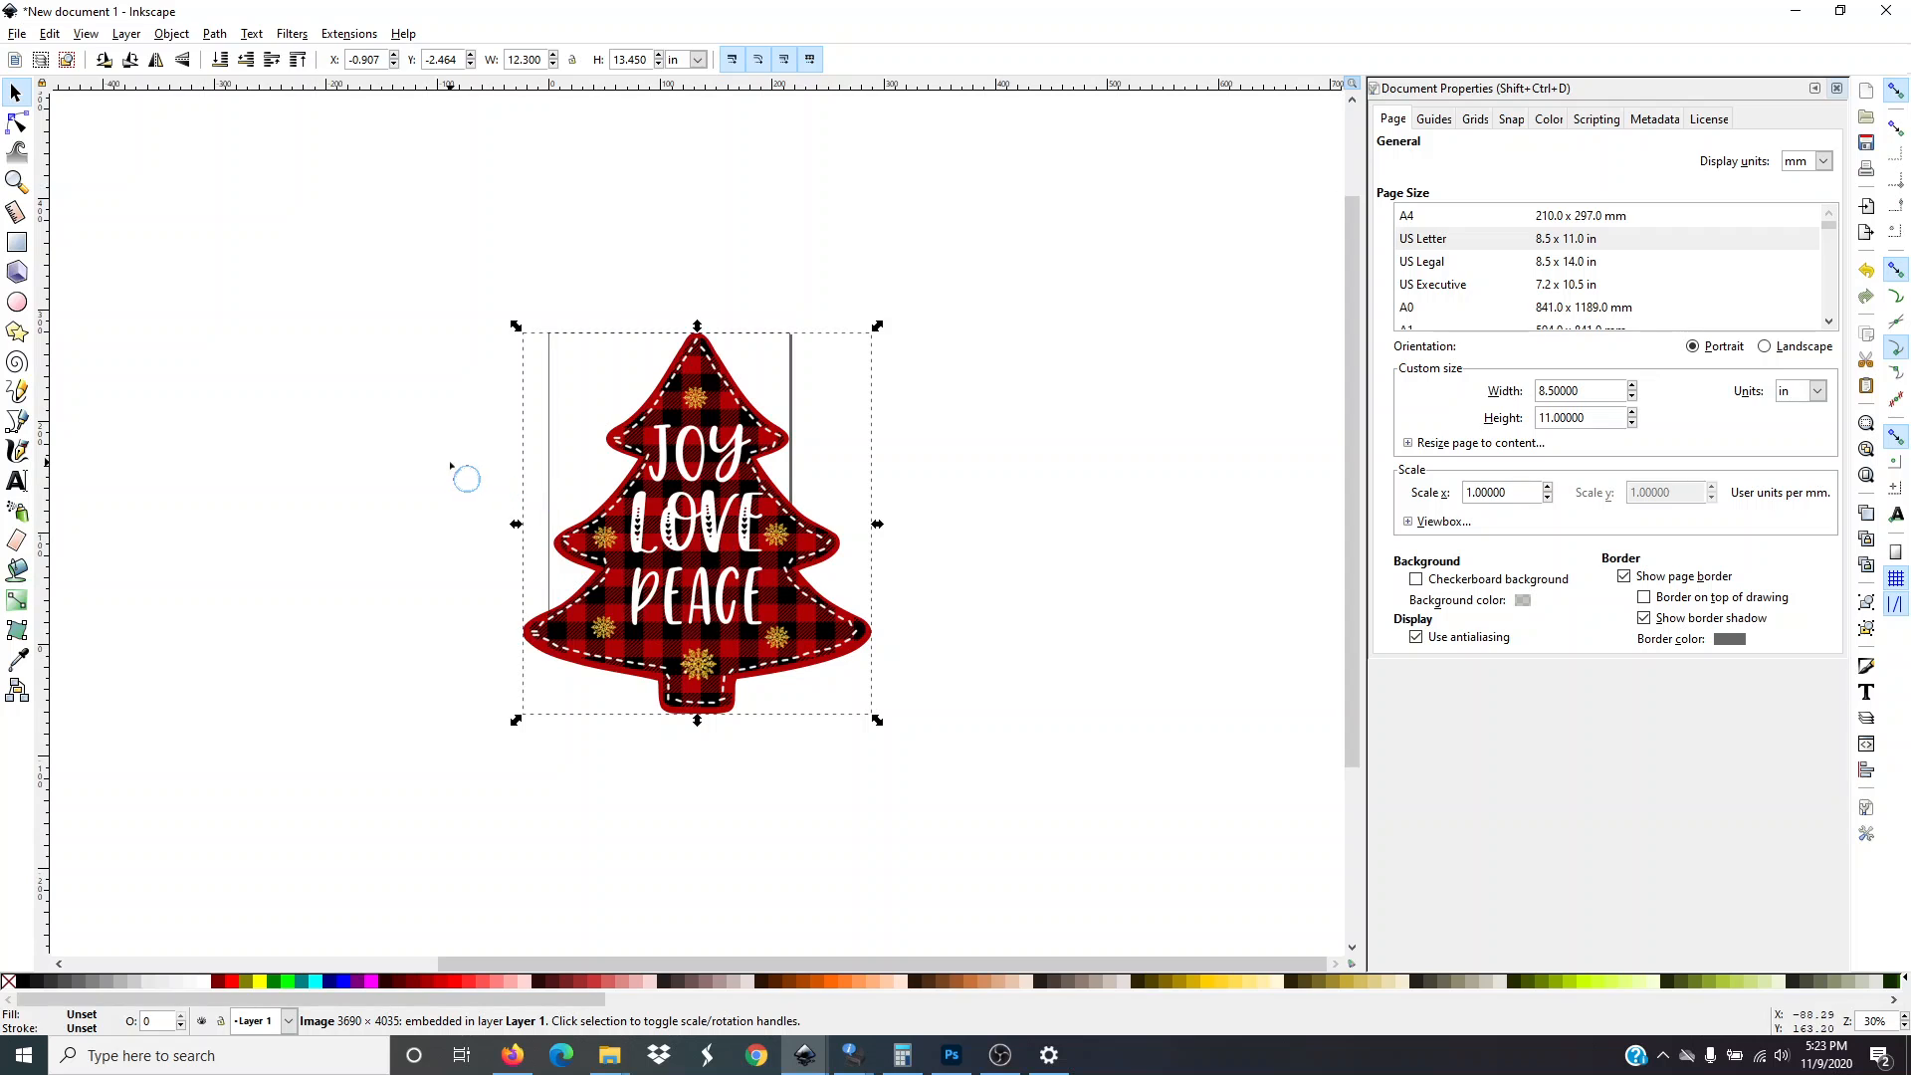
Reposition the imported tree image over the page
{"action": "left_click_drag", "start_coordinate": [719, 617], "coordinate": [682, 635]}
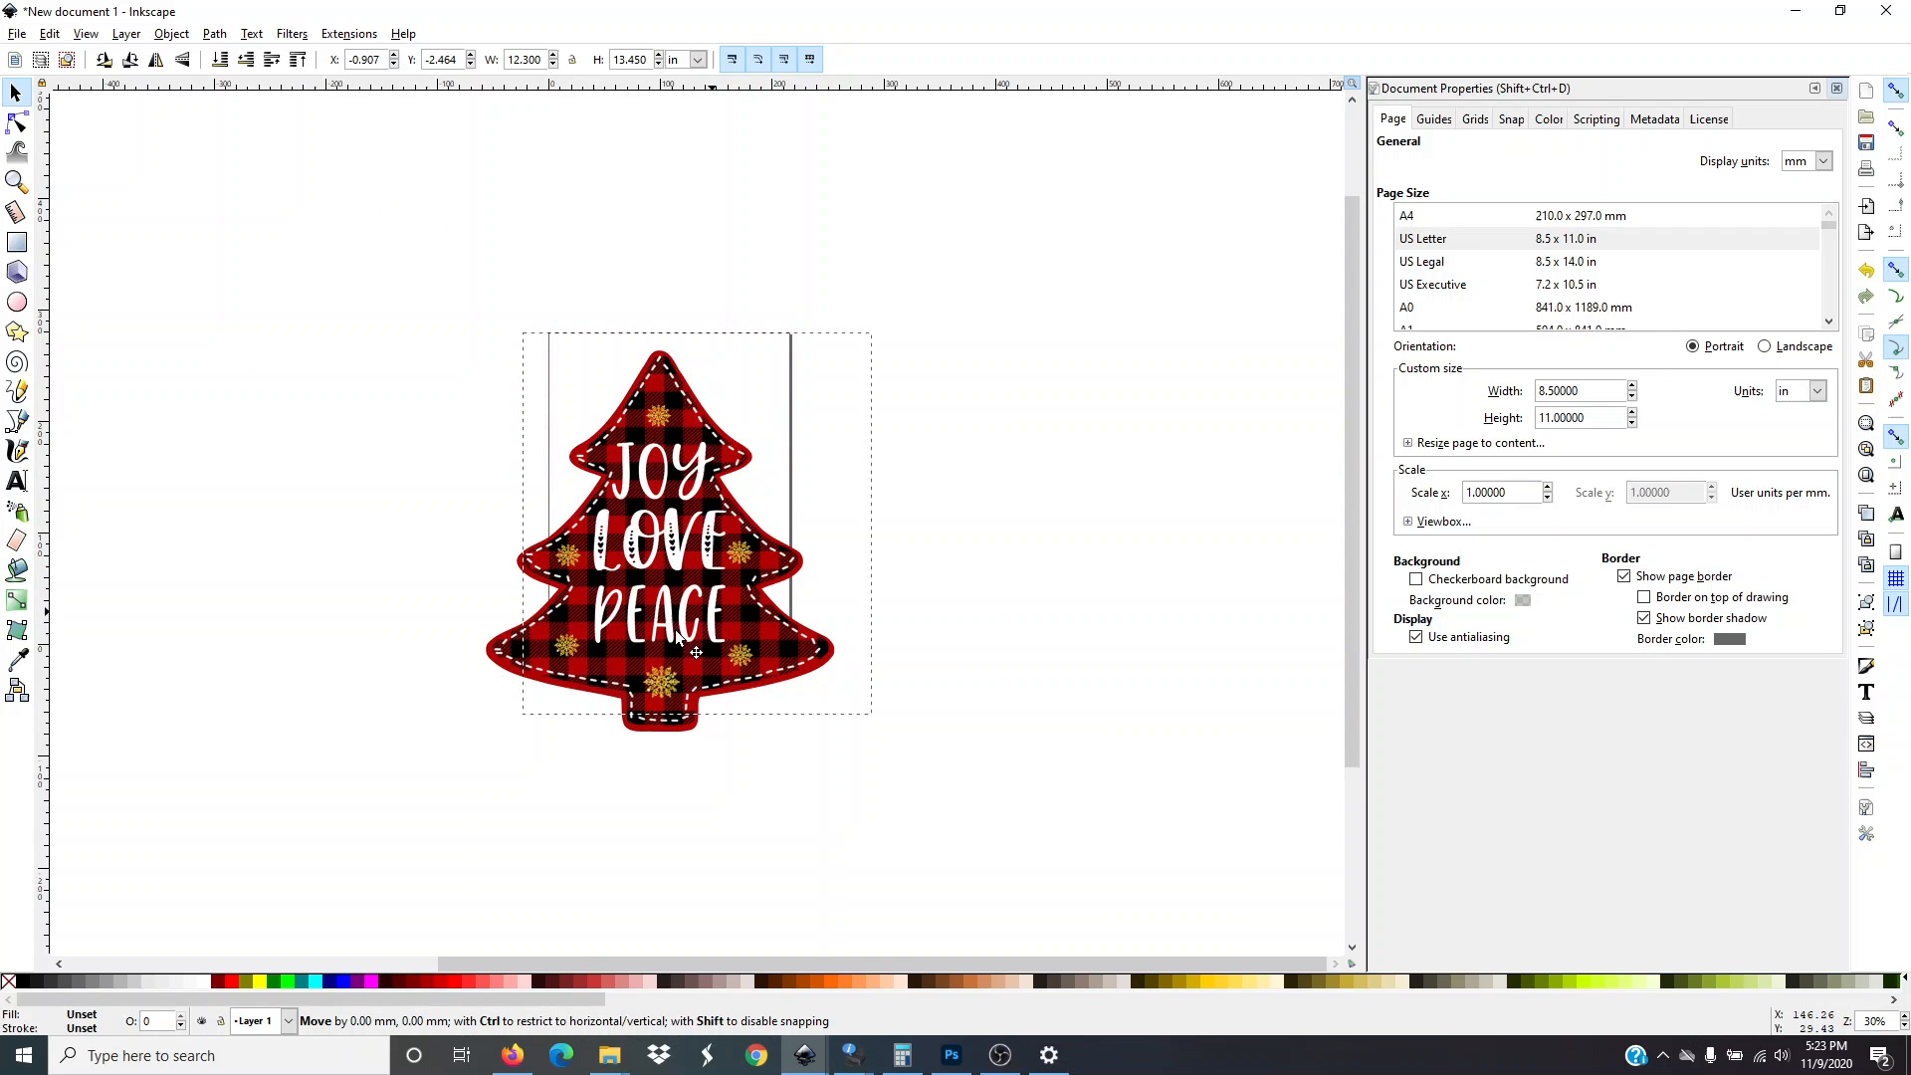
{"action": "left_click", "coordinate": [1131, 662]}
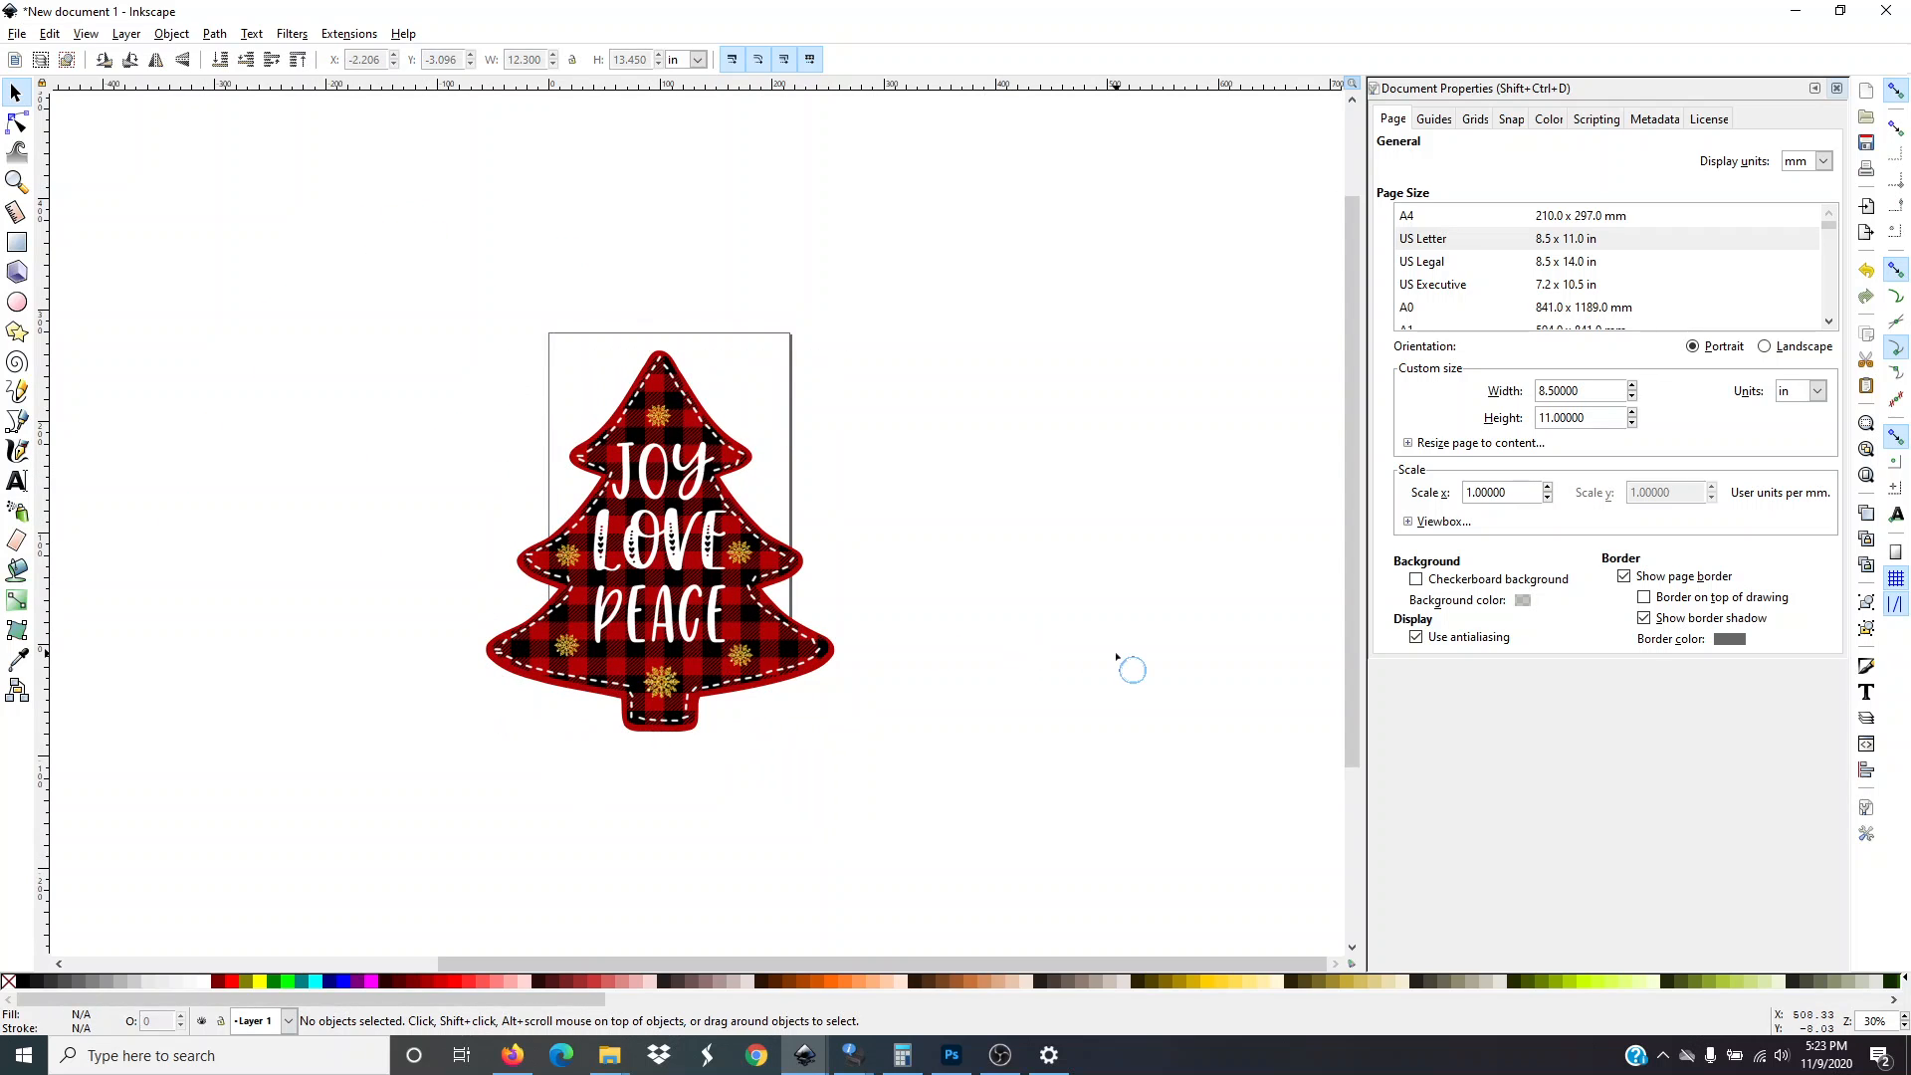
{"action": "left_click", "coordinate": [670, 535]}
{"action": "left_click_drag", "start_coordinate": [670, 536], "coordinate": [529, 464]}
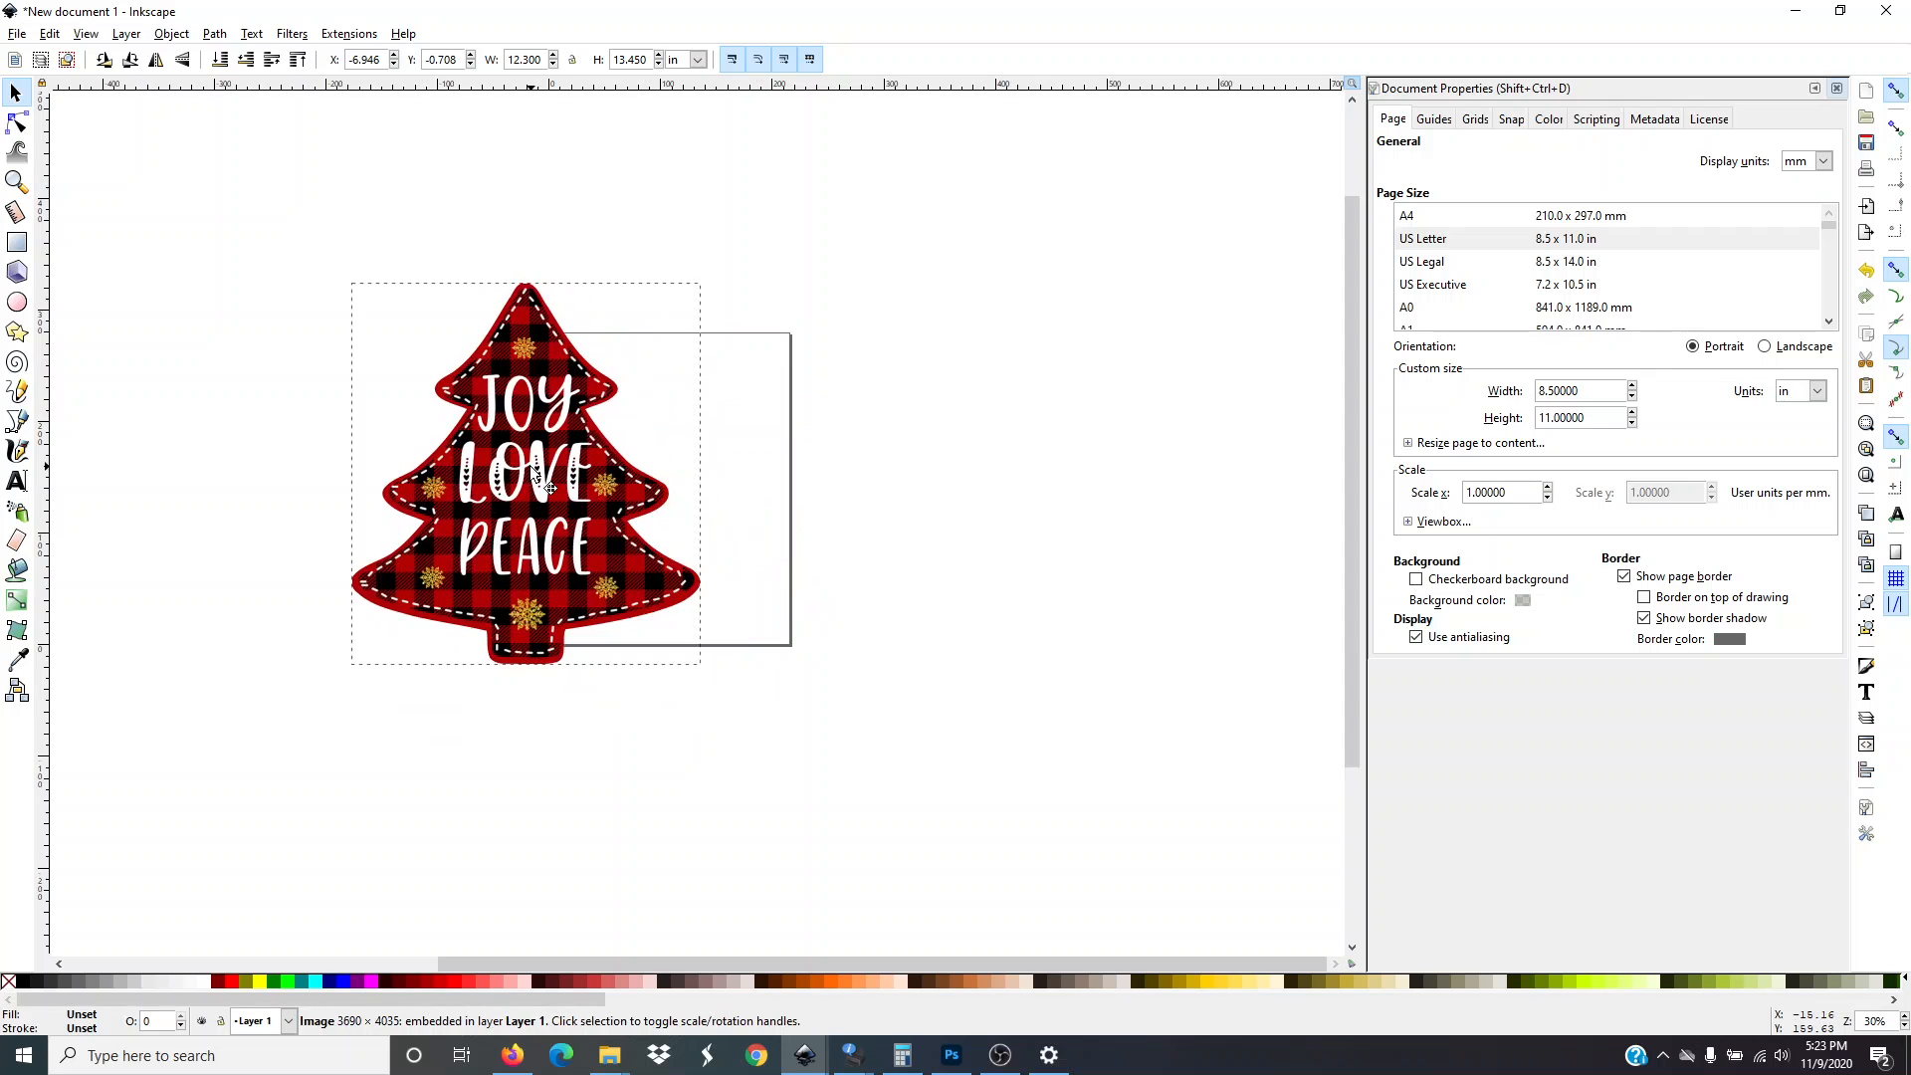
{"action": "left_click_drag", "start_coordinate": [661, 458], "coordinate": [633, 497]}
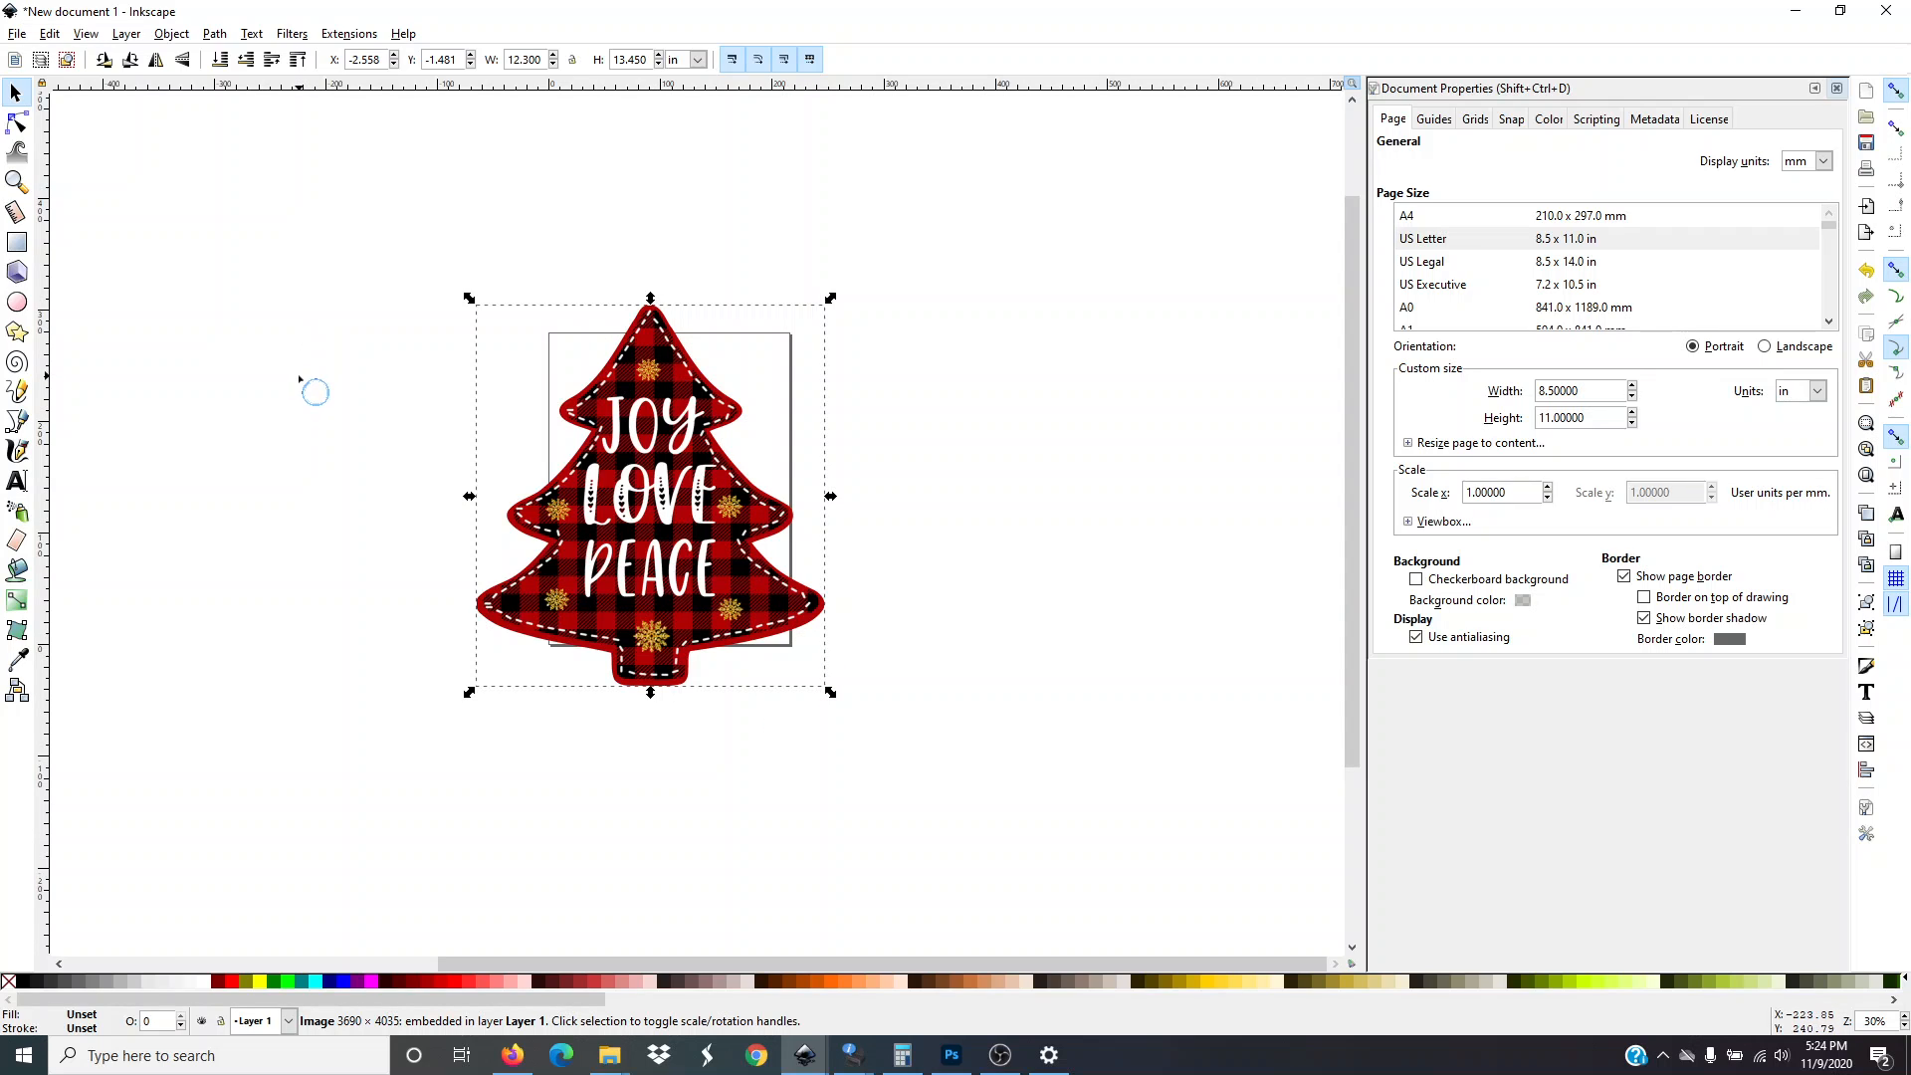
{"action": "left_click_drag", "start_coordinate": [672, 469], "coordinate": [610, 487]}
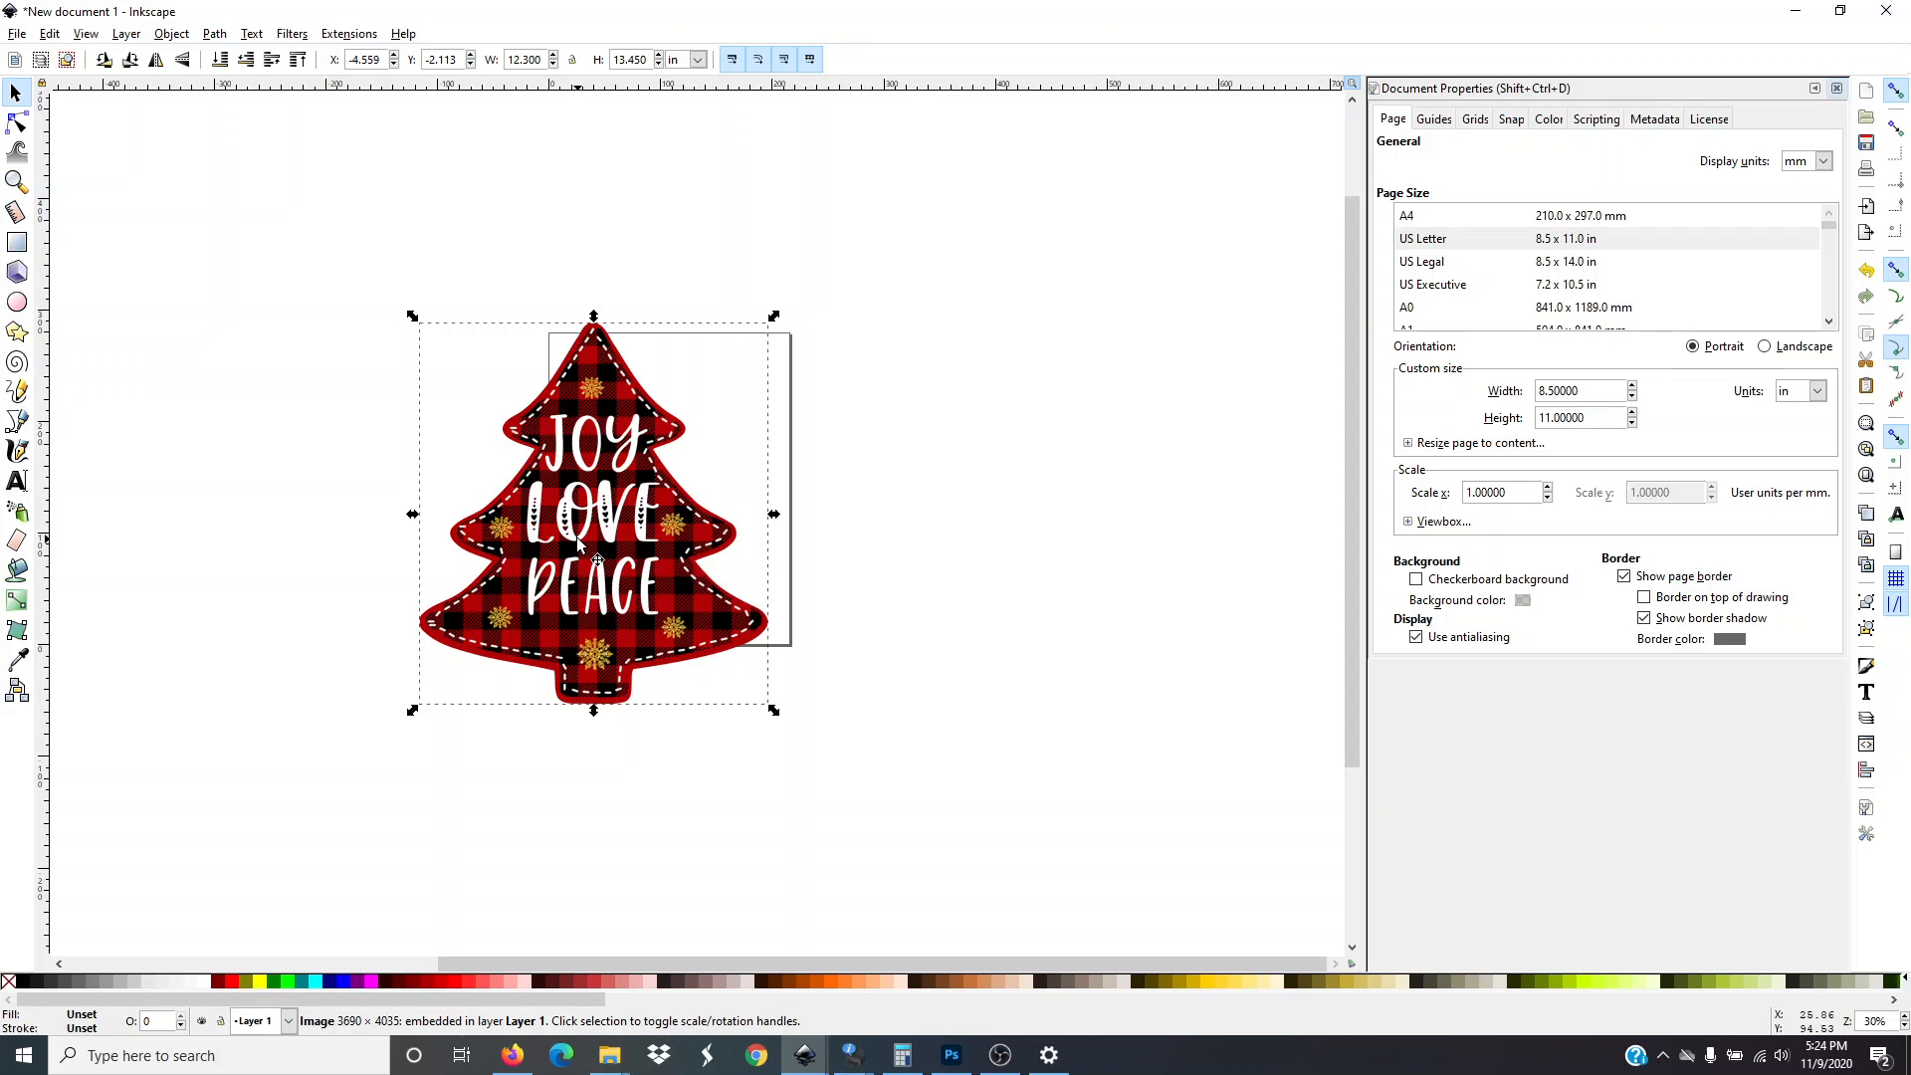
Lock the width-height proportion and set the tree image's height to 1.6 in
{"action": "left_click", "coordinate": [572, 60]}
{"action": "key", "text": "BackSpace"}
{"action": "key", "text": "BackSpace"}
{"action": "key", "text": "BackSpace"}
{"action": "key", "text": "BackSpace"}
{"action": "left_click", "coordinate": [214, 329]}
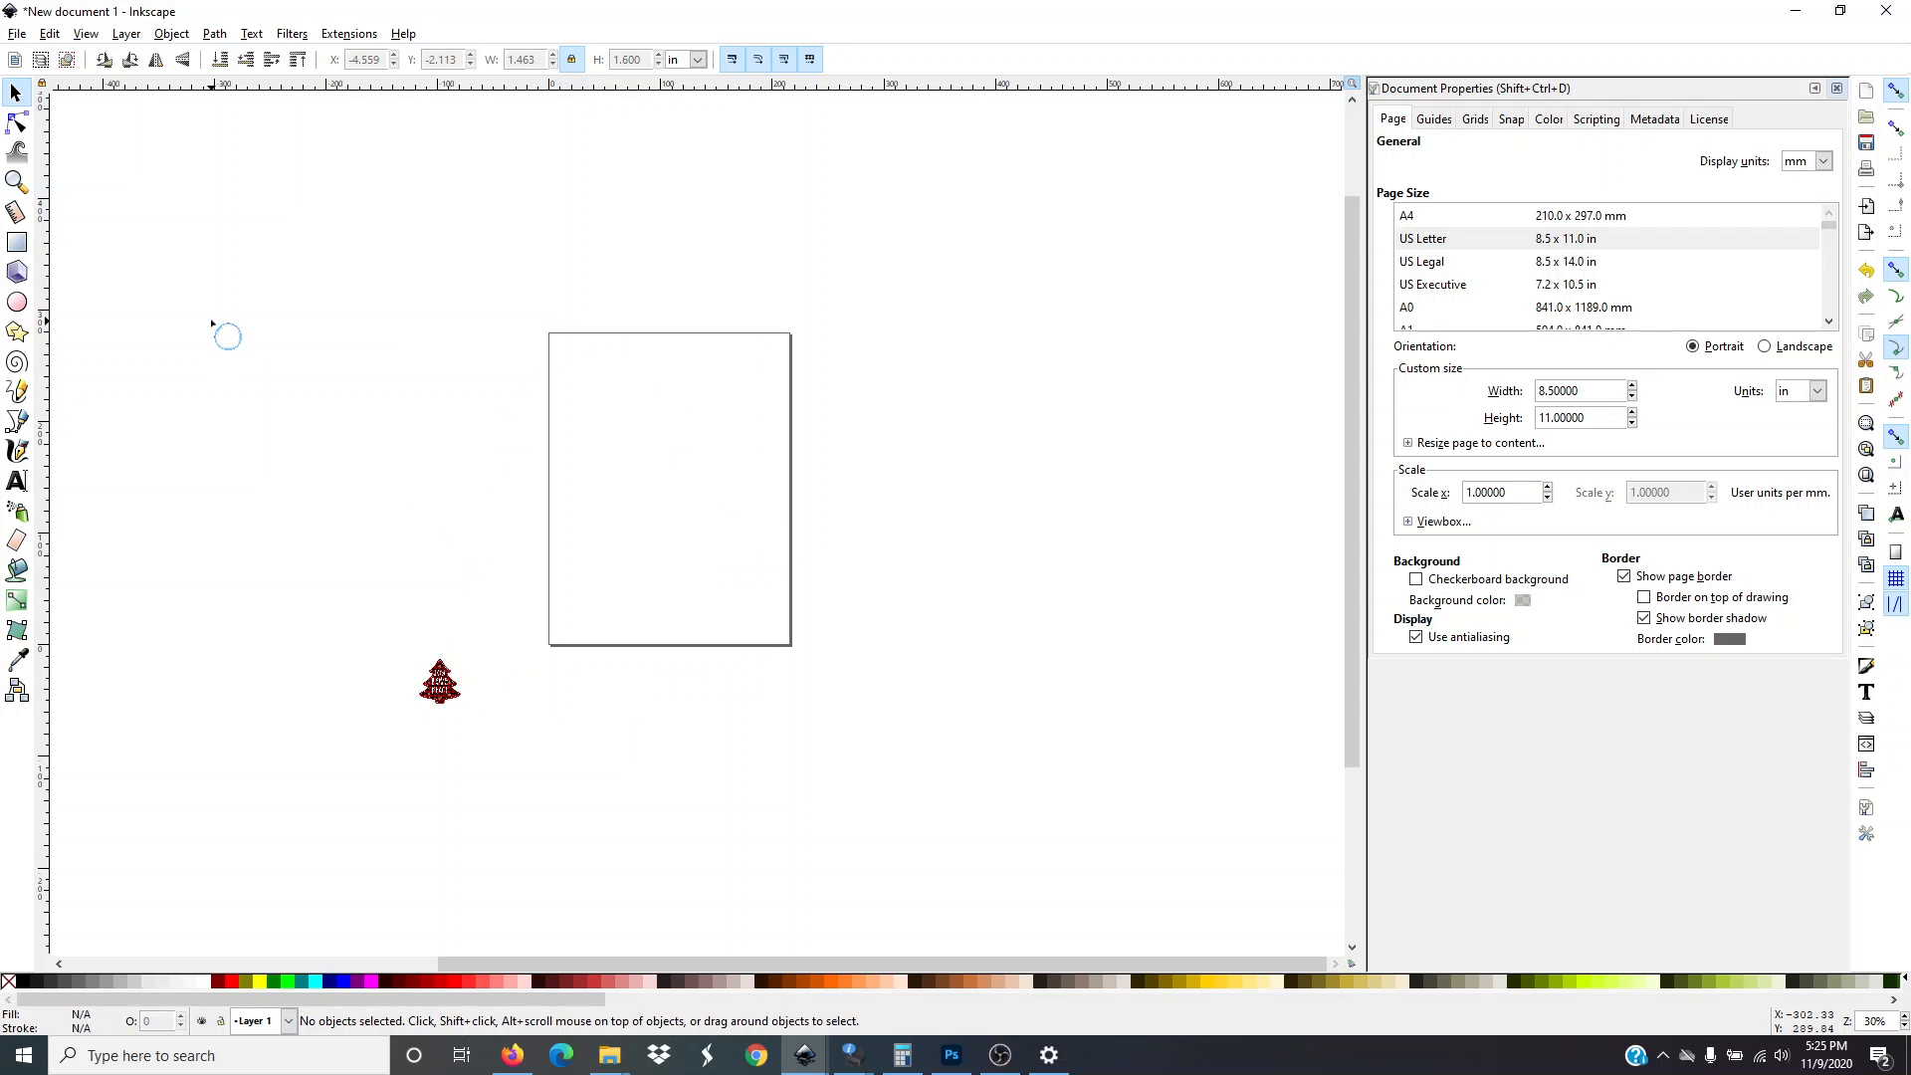
Move the resized tree image into the page's upper-left corner
{"action": "left_click", "coordinate": [449, 695]}
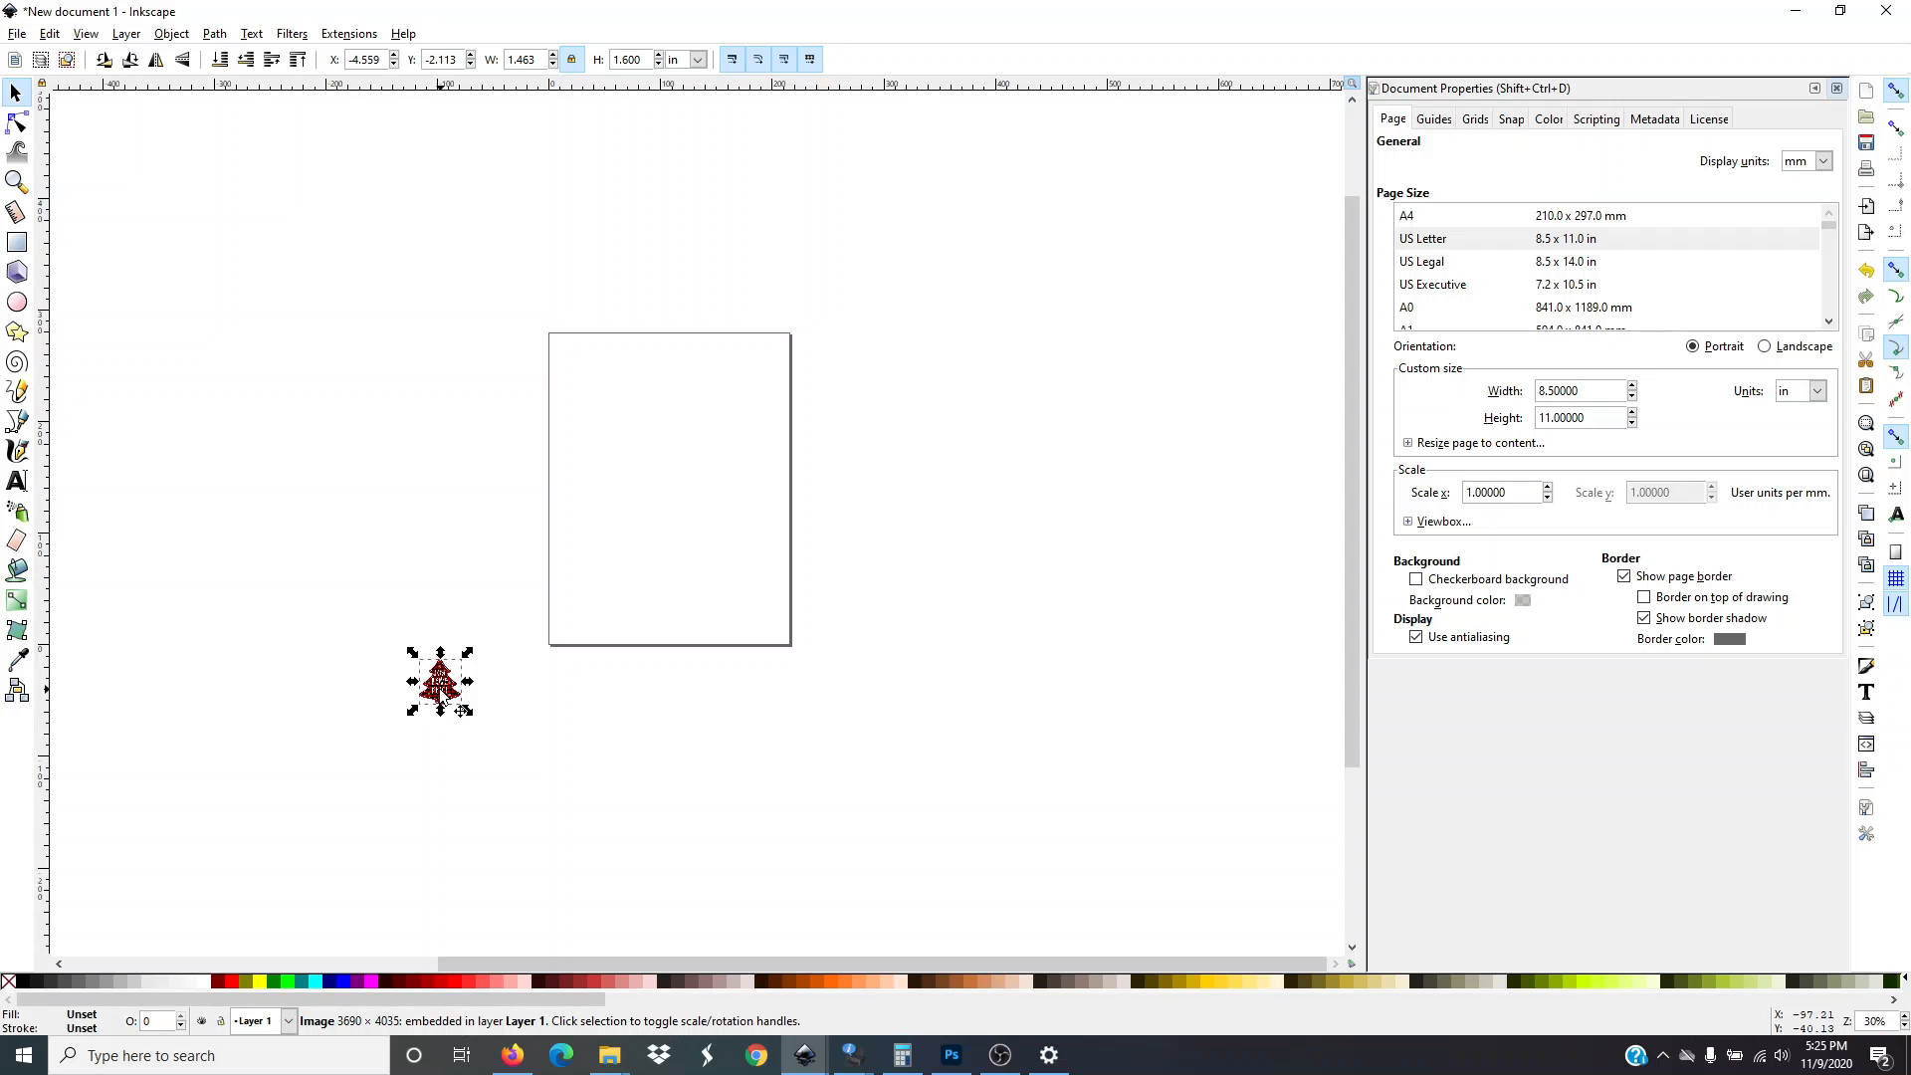
{"action": "left_click_drag", "start_coordinate": [445, 697], "coordinate": [601, 383]}
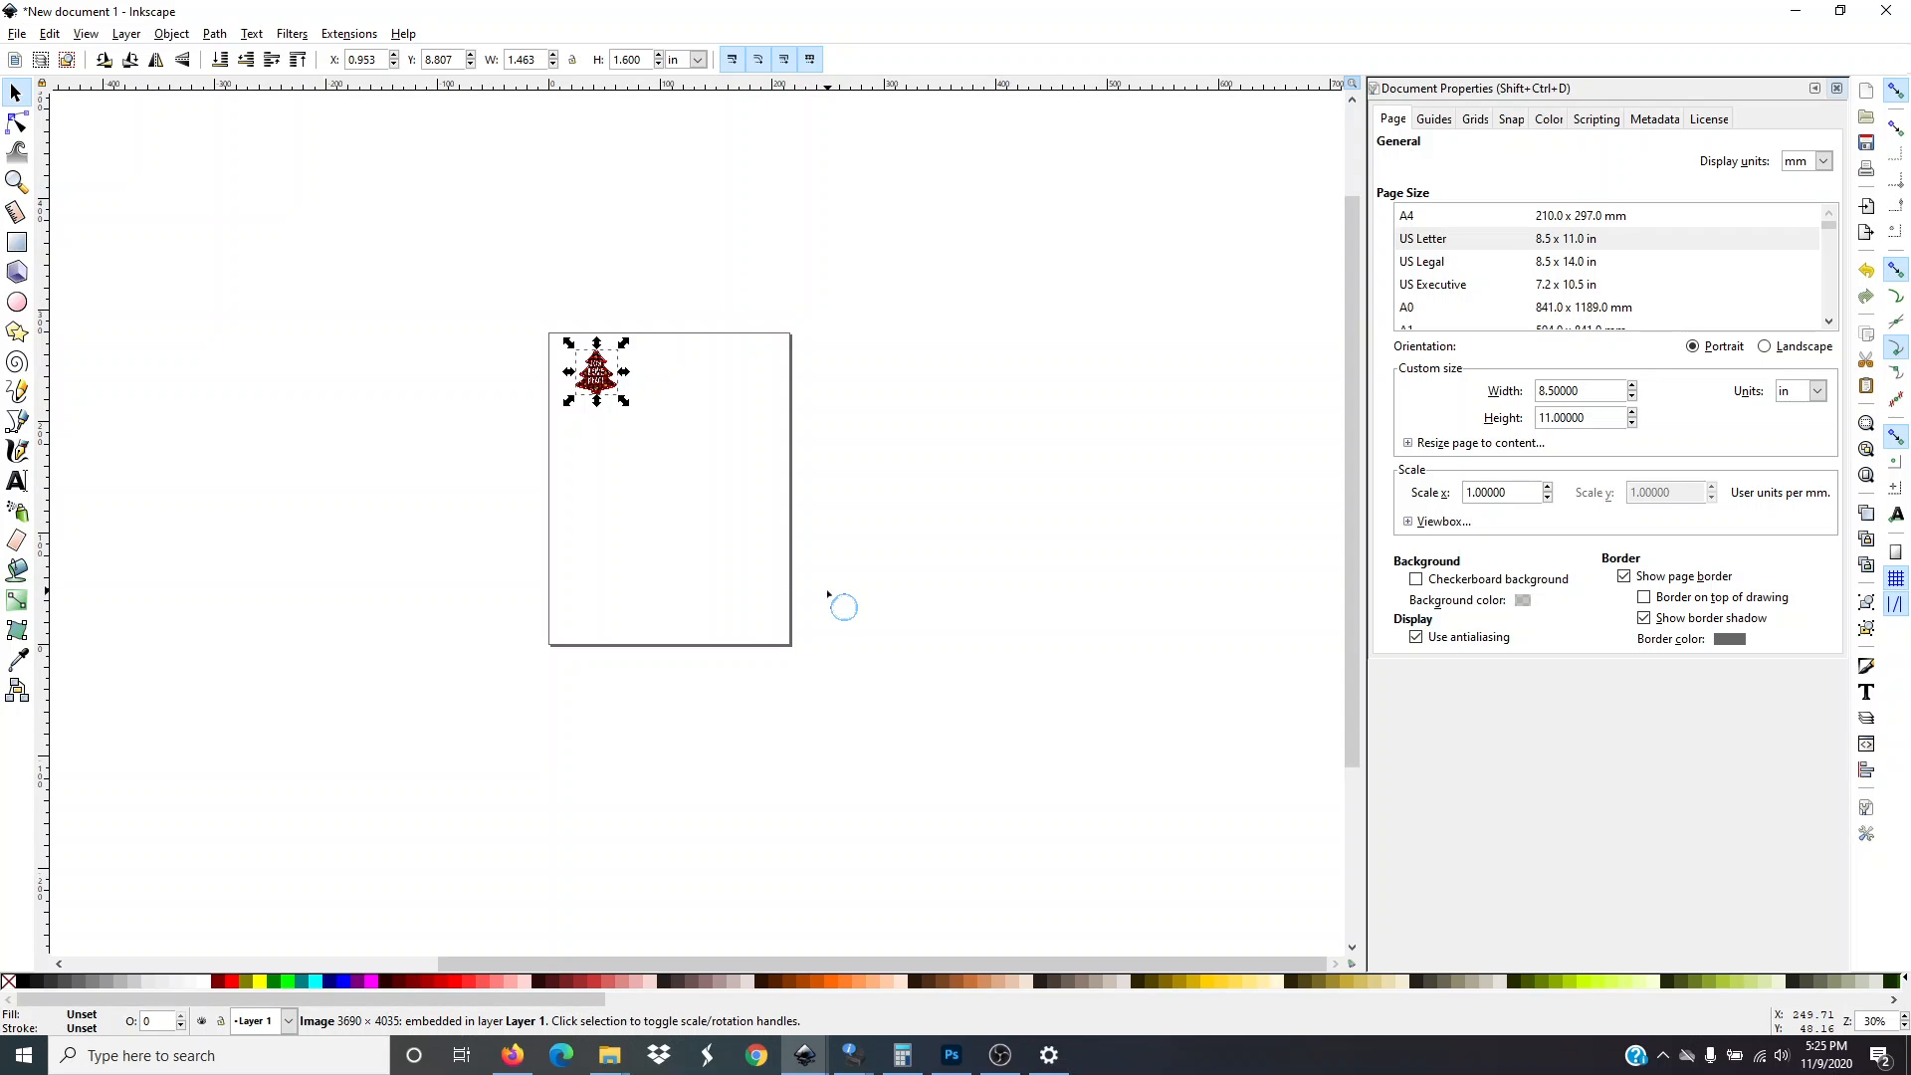
{"action": "key", "text": "ctrl"}
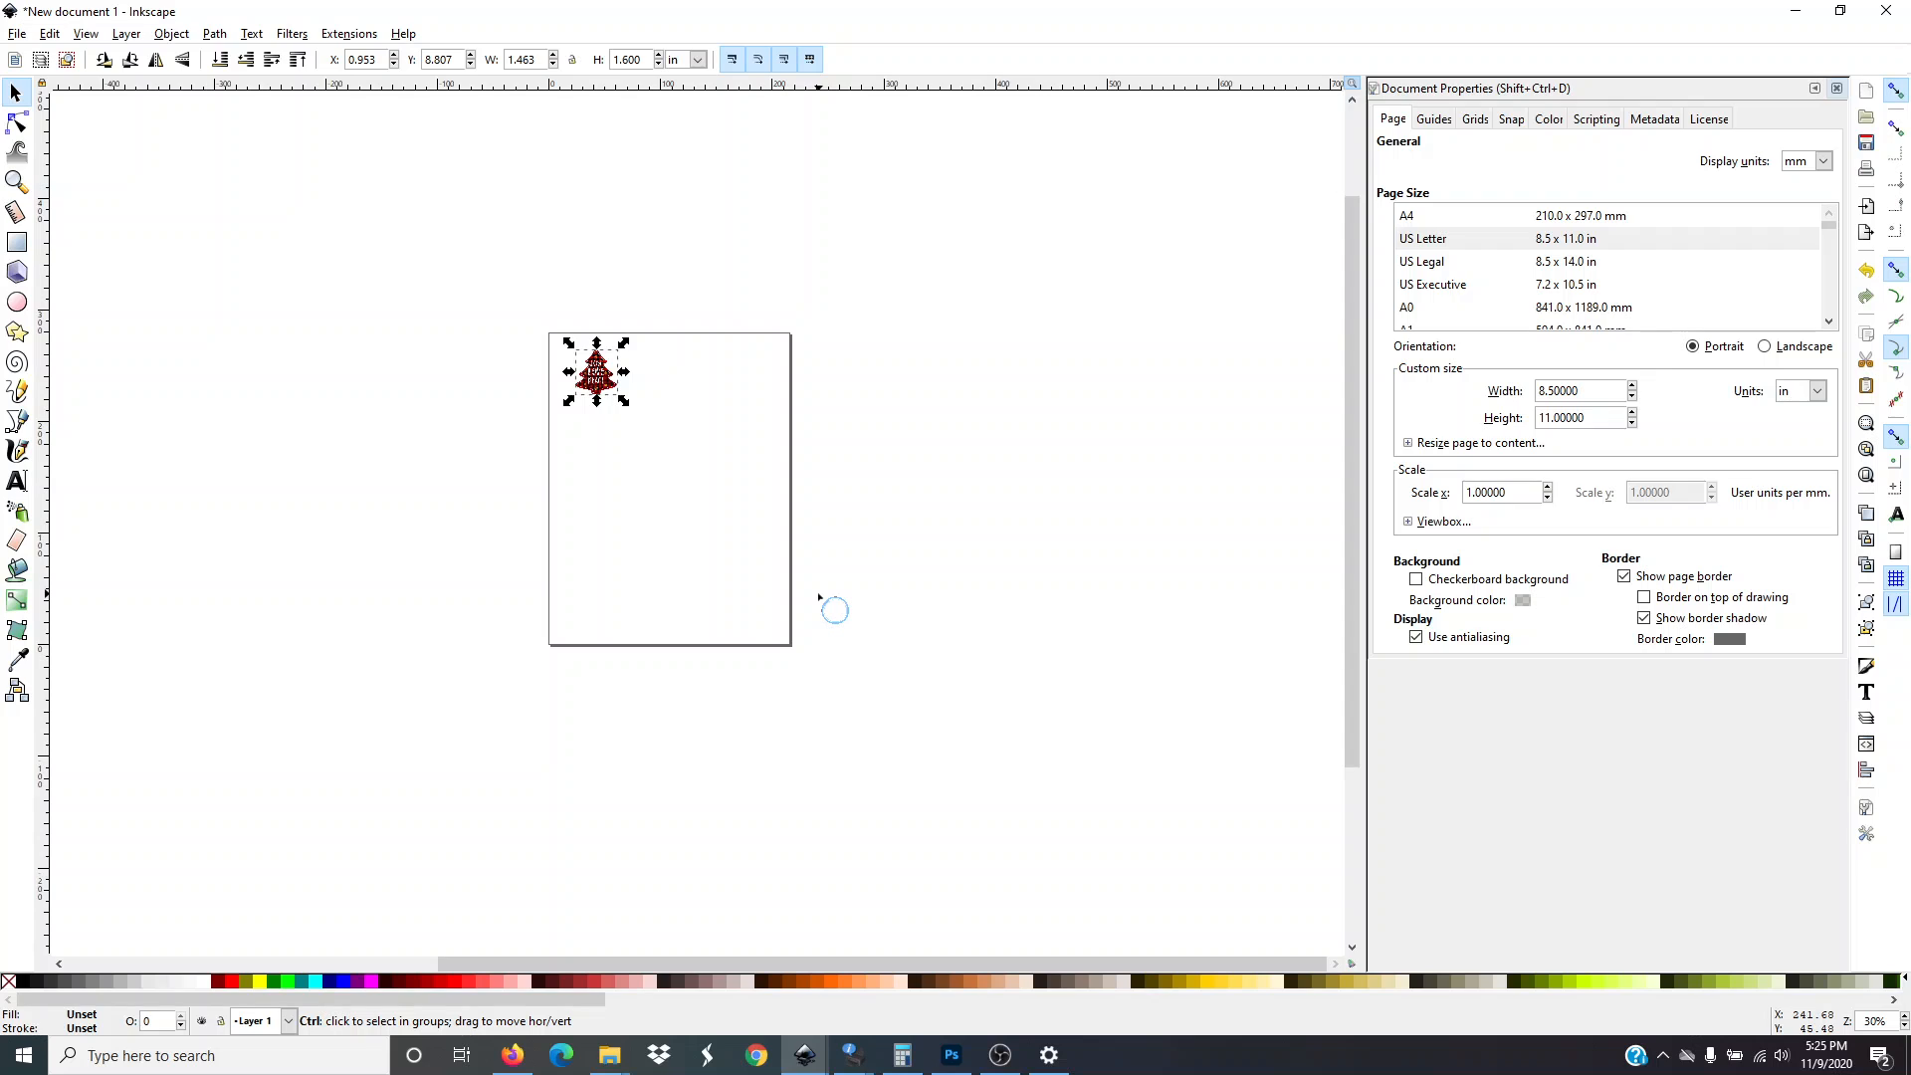
{"action": "scroll", "coordinate": [637, 575], "scroll_direction": "up", "scroll_amount": 2}
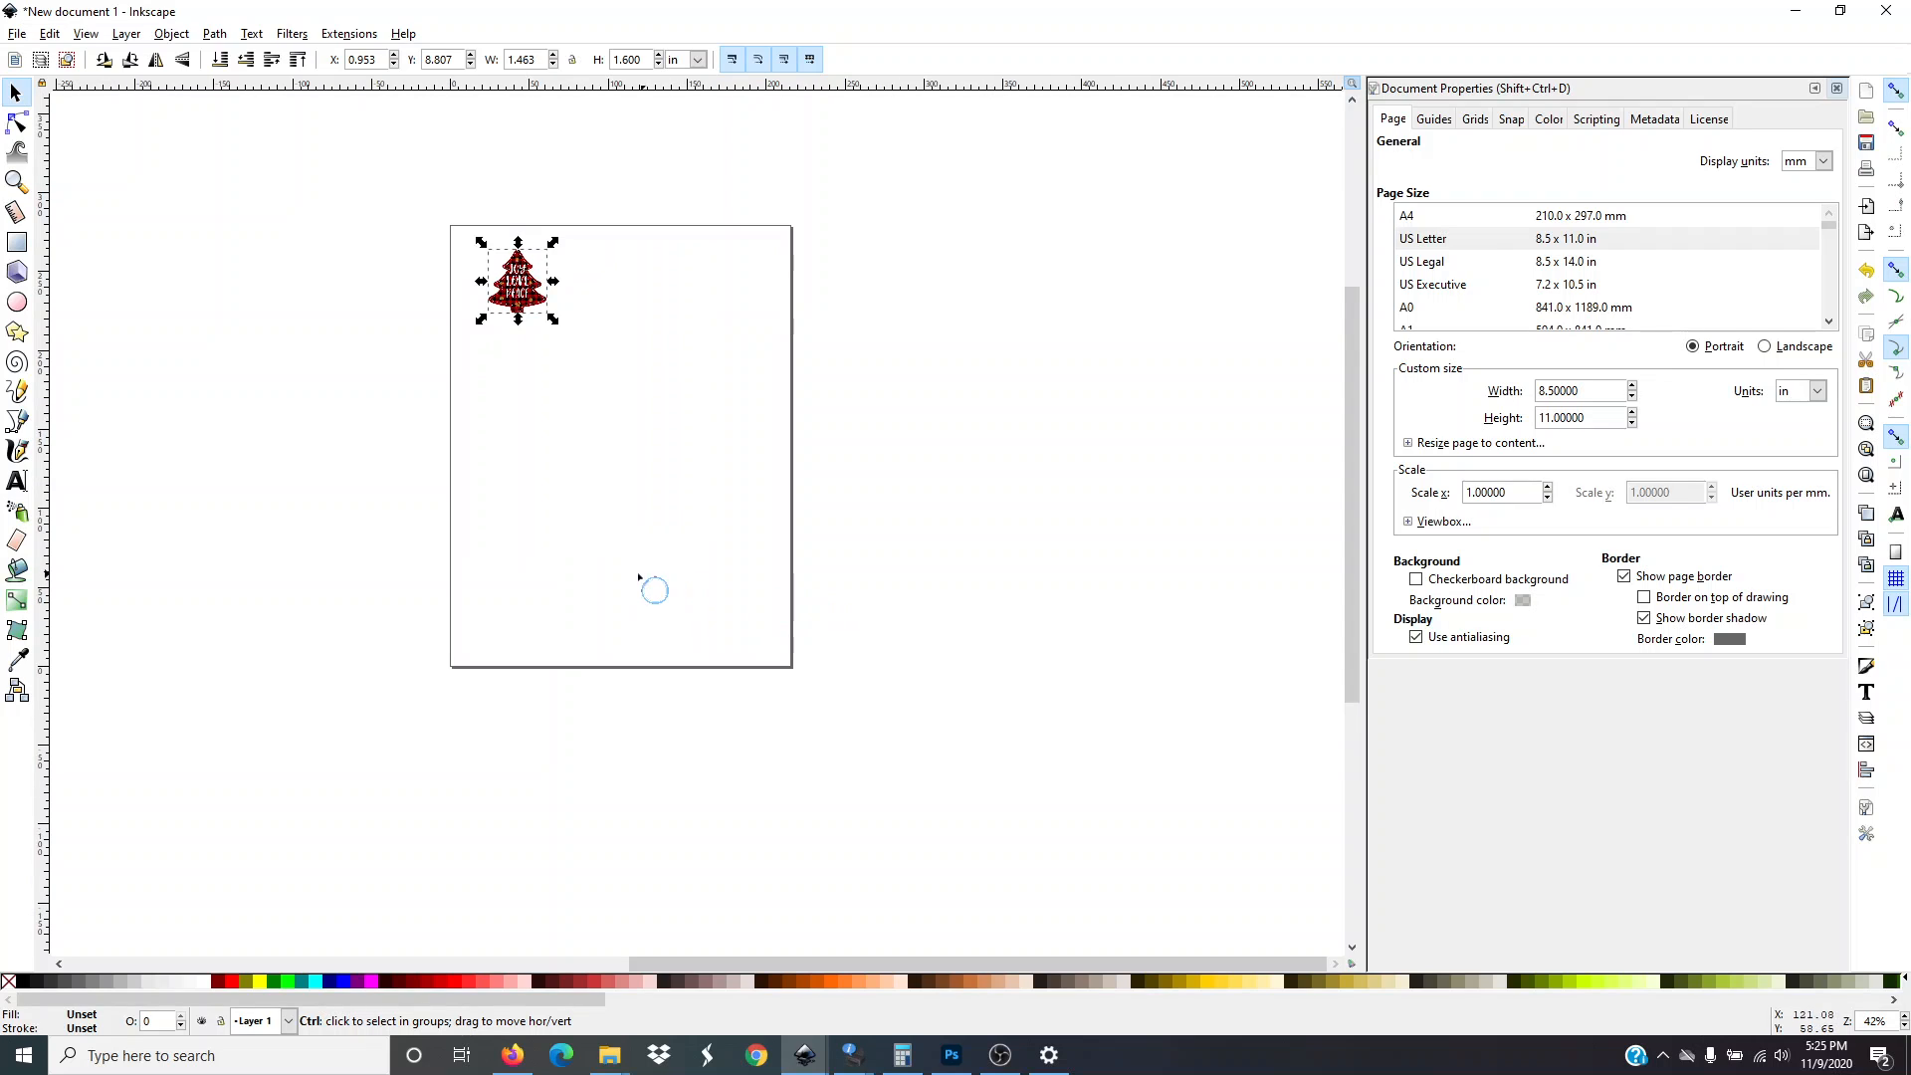
{"action": "scroll", "coordinate": [583, 570], "scroll_direction": "up", "scroll_amount": 1}
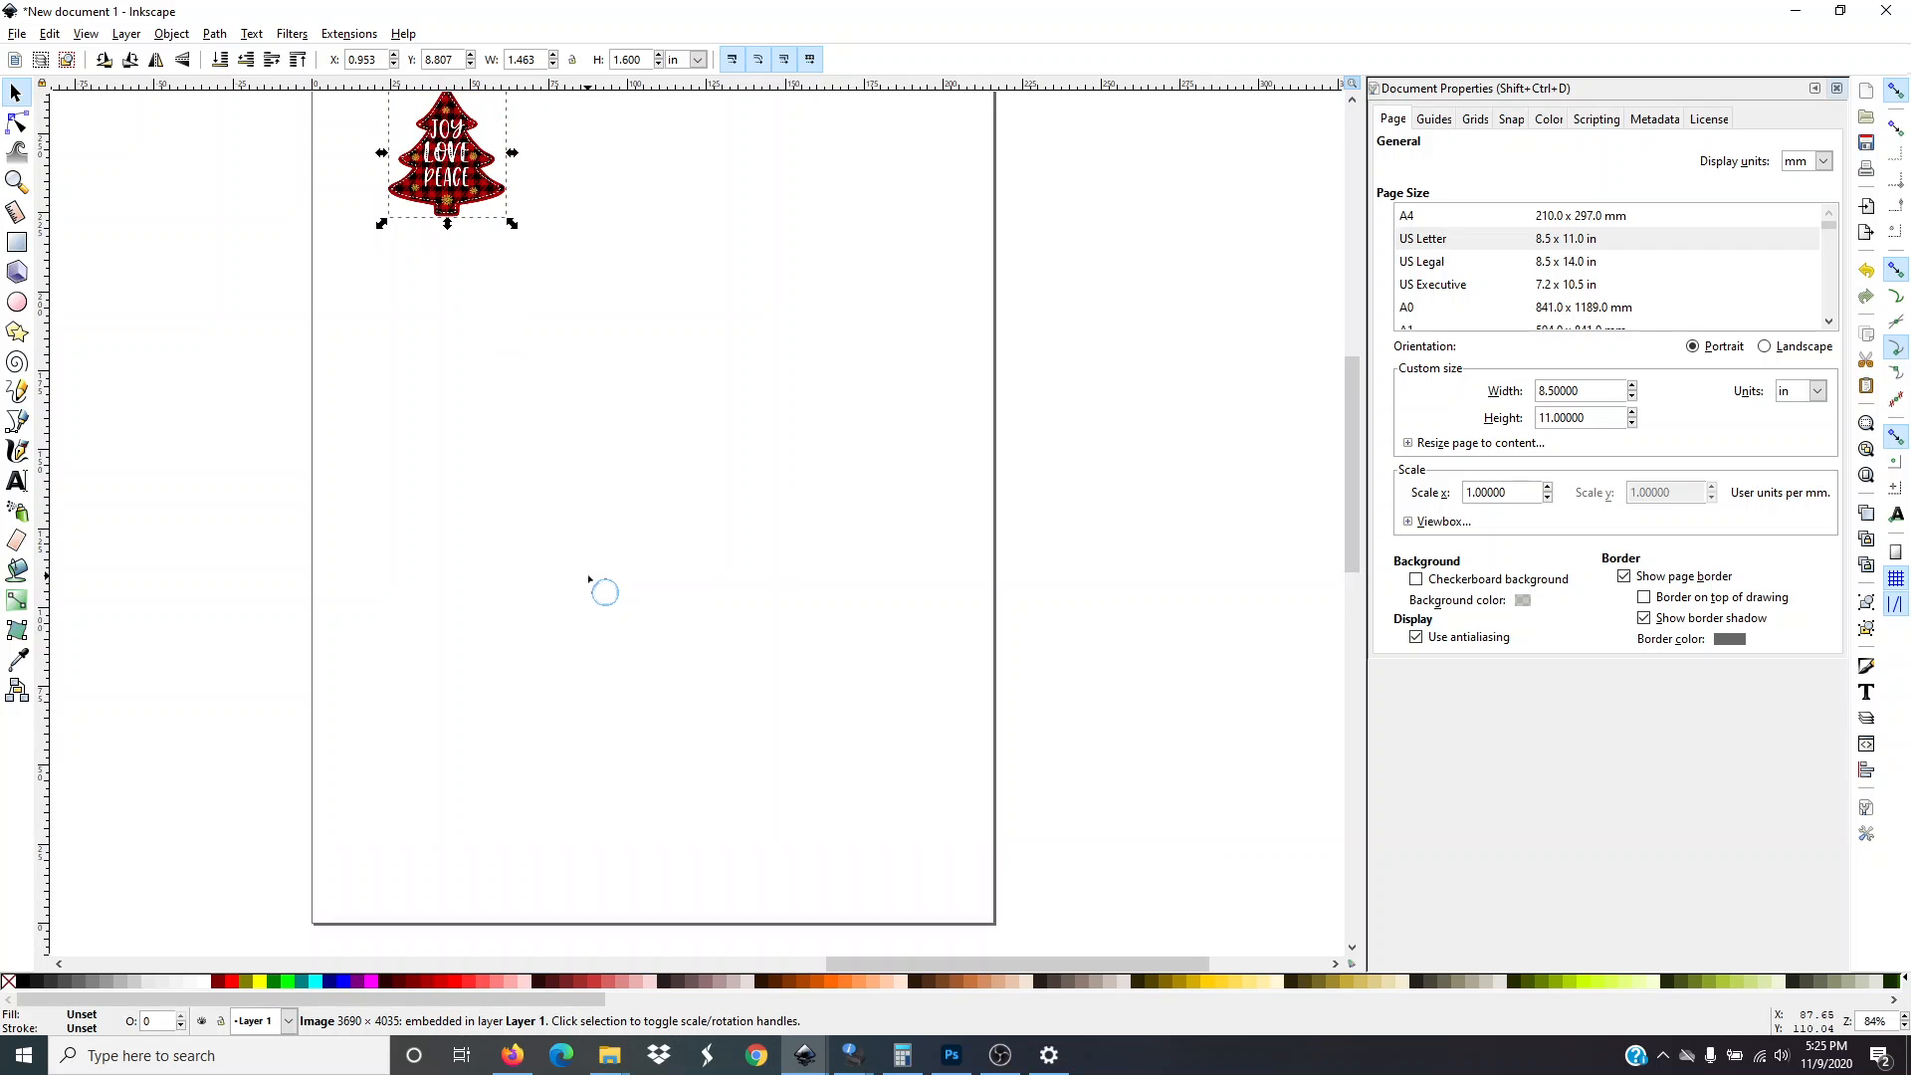
{"action": "scroll", "coordinate": [590, 579], "scroll_direction": "down", "scroll_amount": 1}
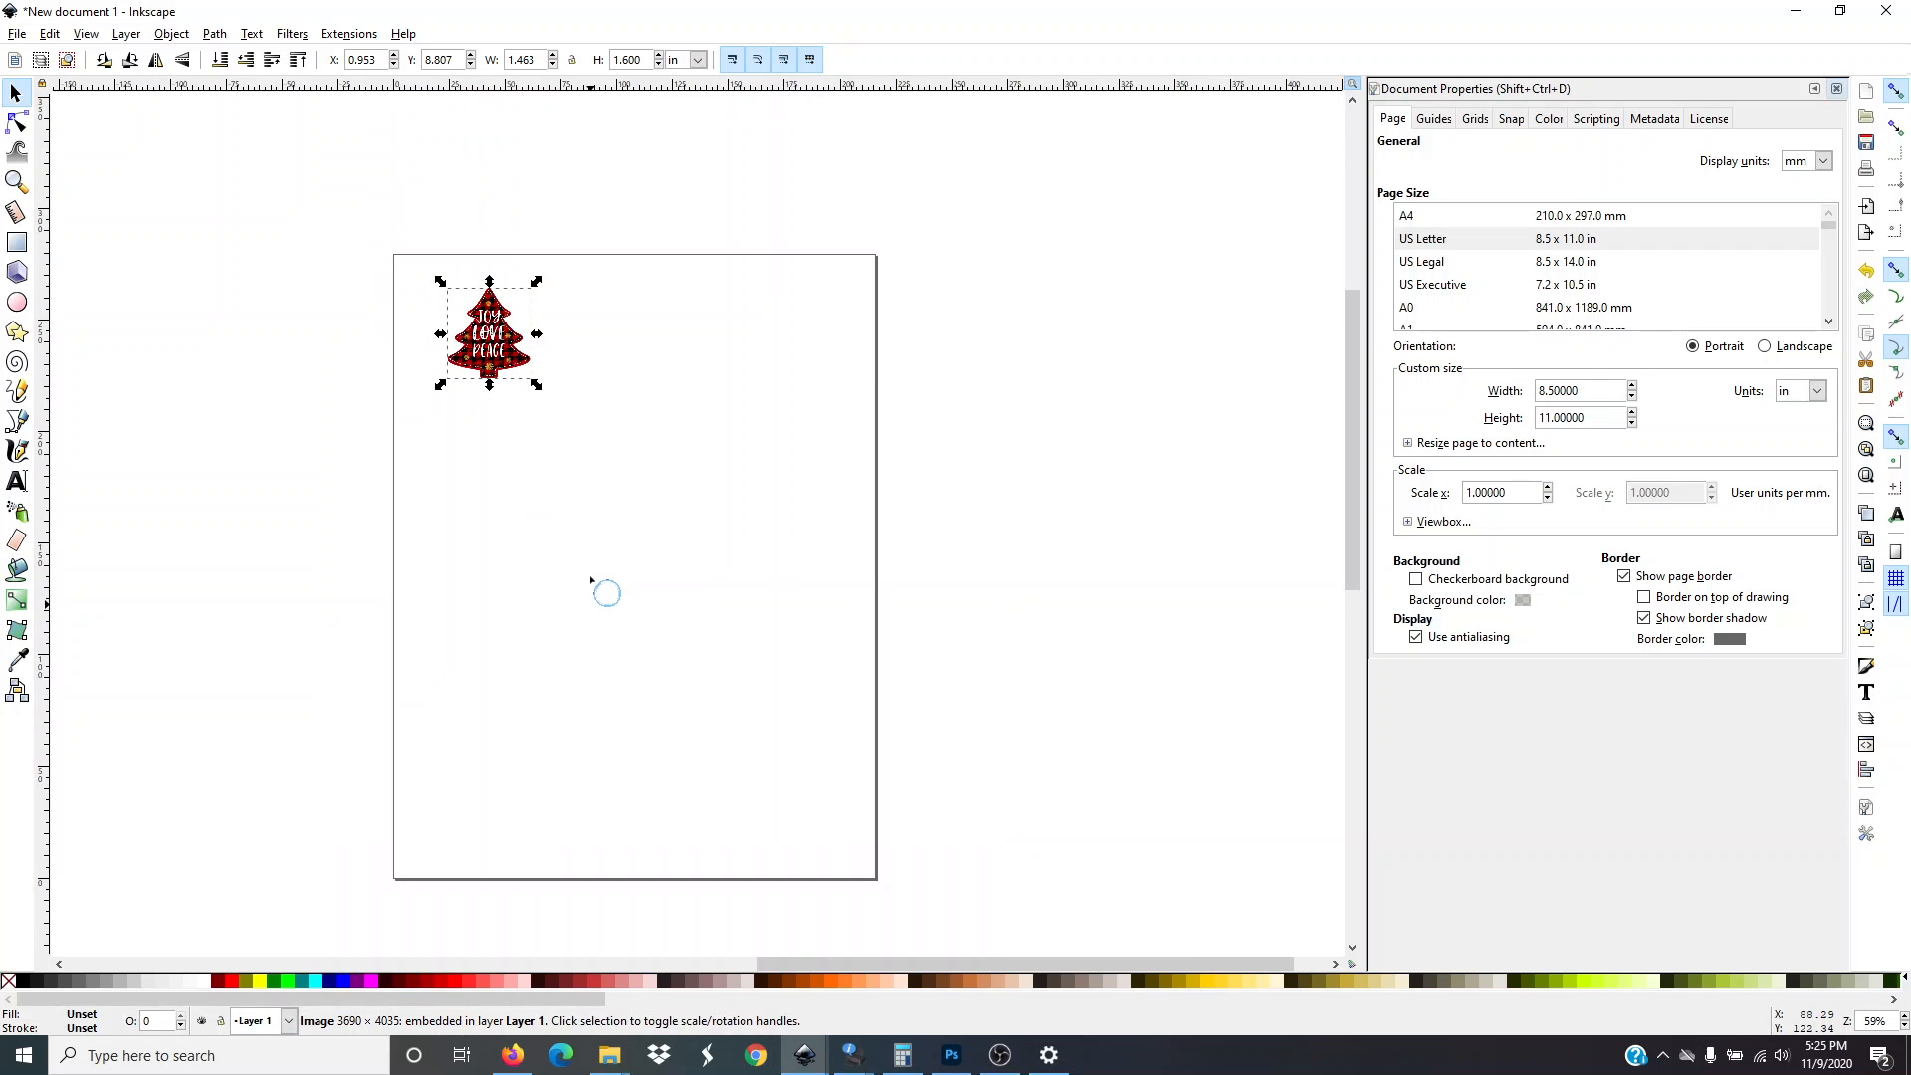
{"action": "scroll", "coordinate": [294, 460], "scroll_direction": "down", "scroll_amount": 1}
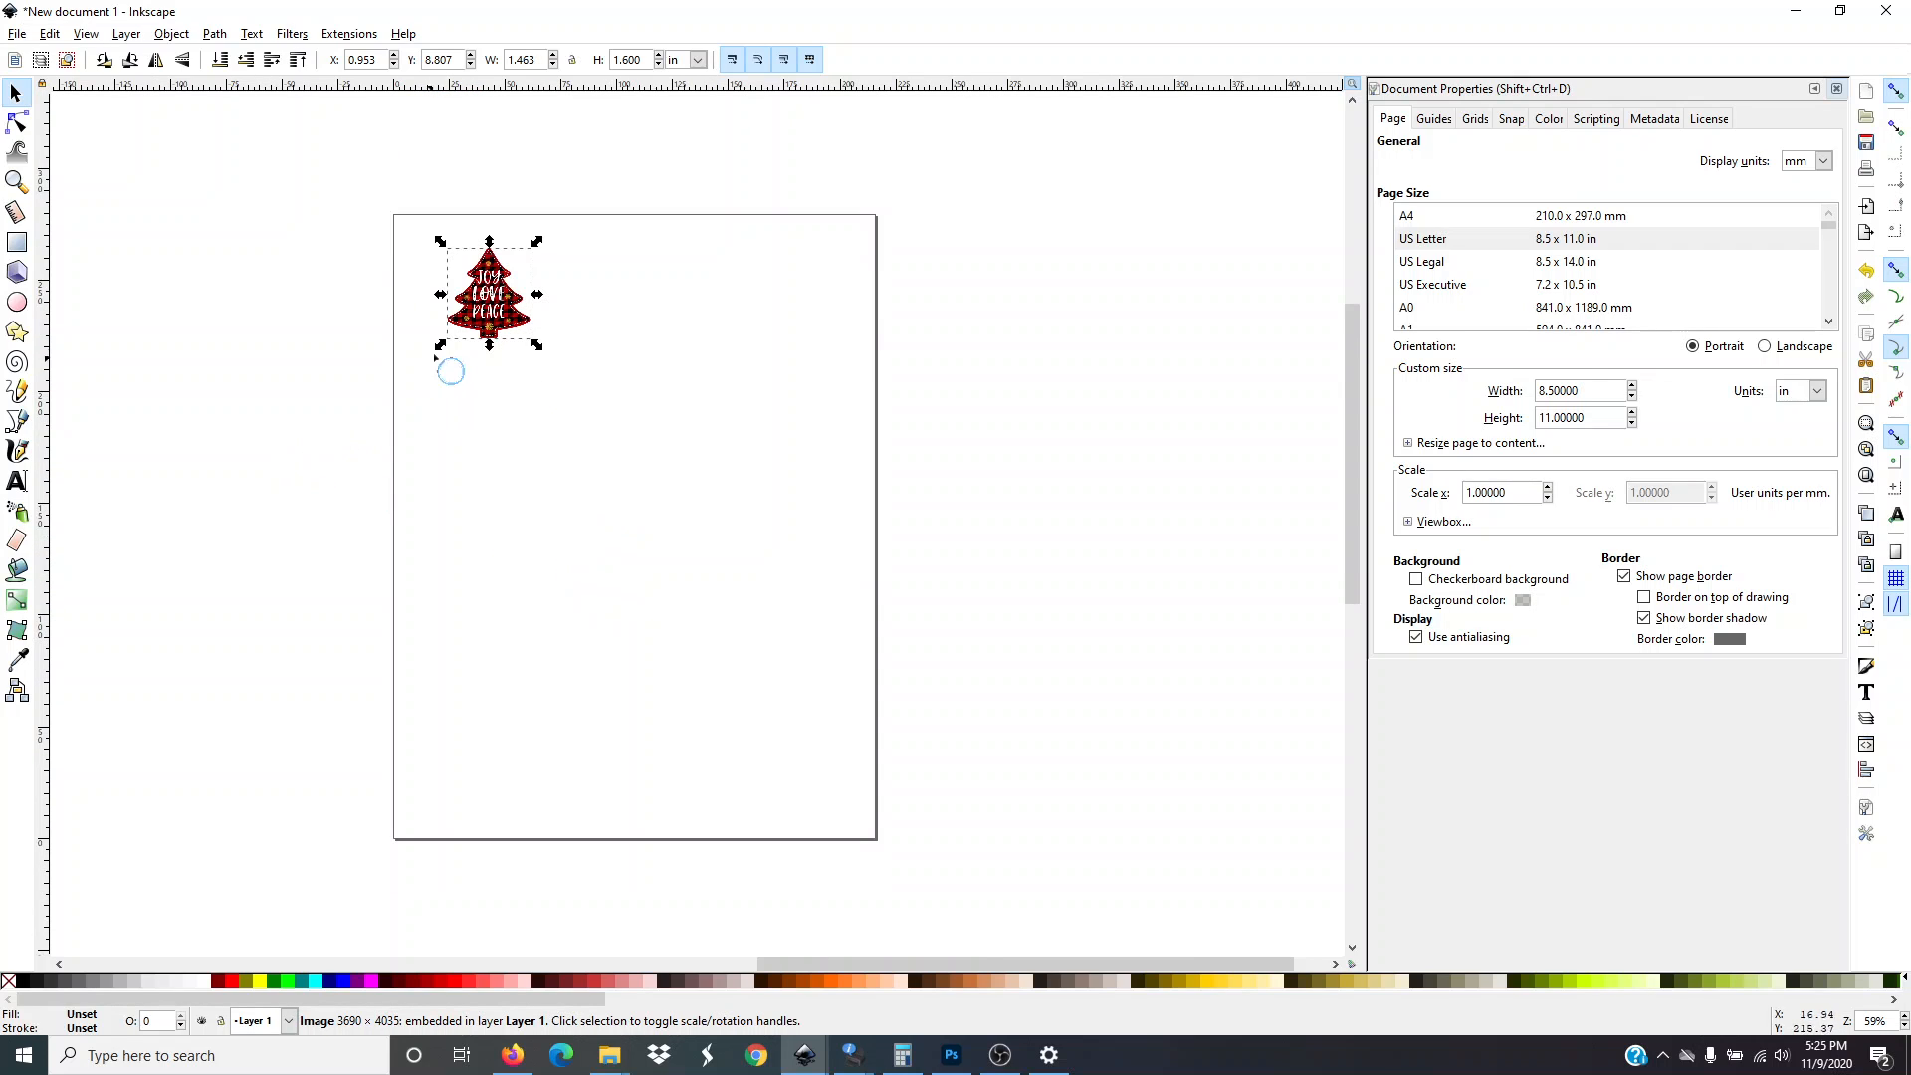
{"action": "mouse_move", "coordinate": [494, 317]}
{"action": "left_mouse_down"}
{"action": "mouse_move", "coordinate": [410, 258]}
{"action": "mouse_move", "coordinate": [362, 256]}
{"action": "mouse_move", "coordinate": [468, 303]}
{"action": "left_mouse_up"}
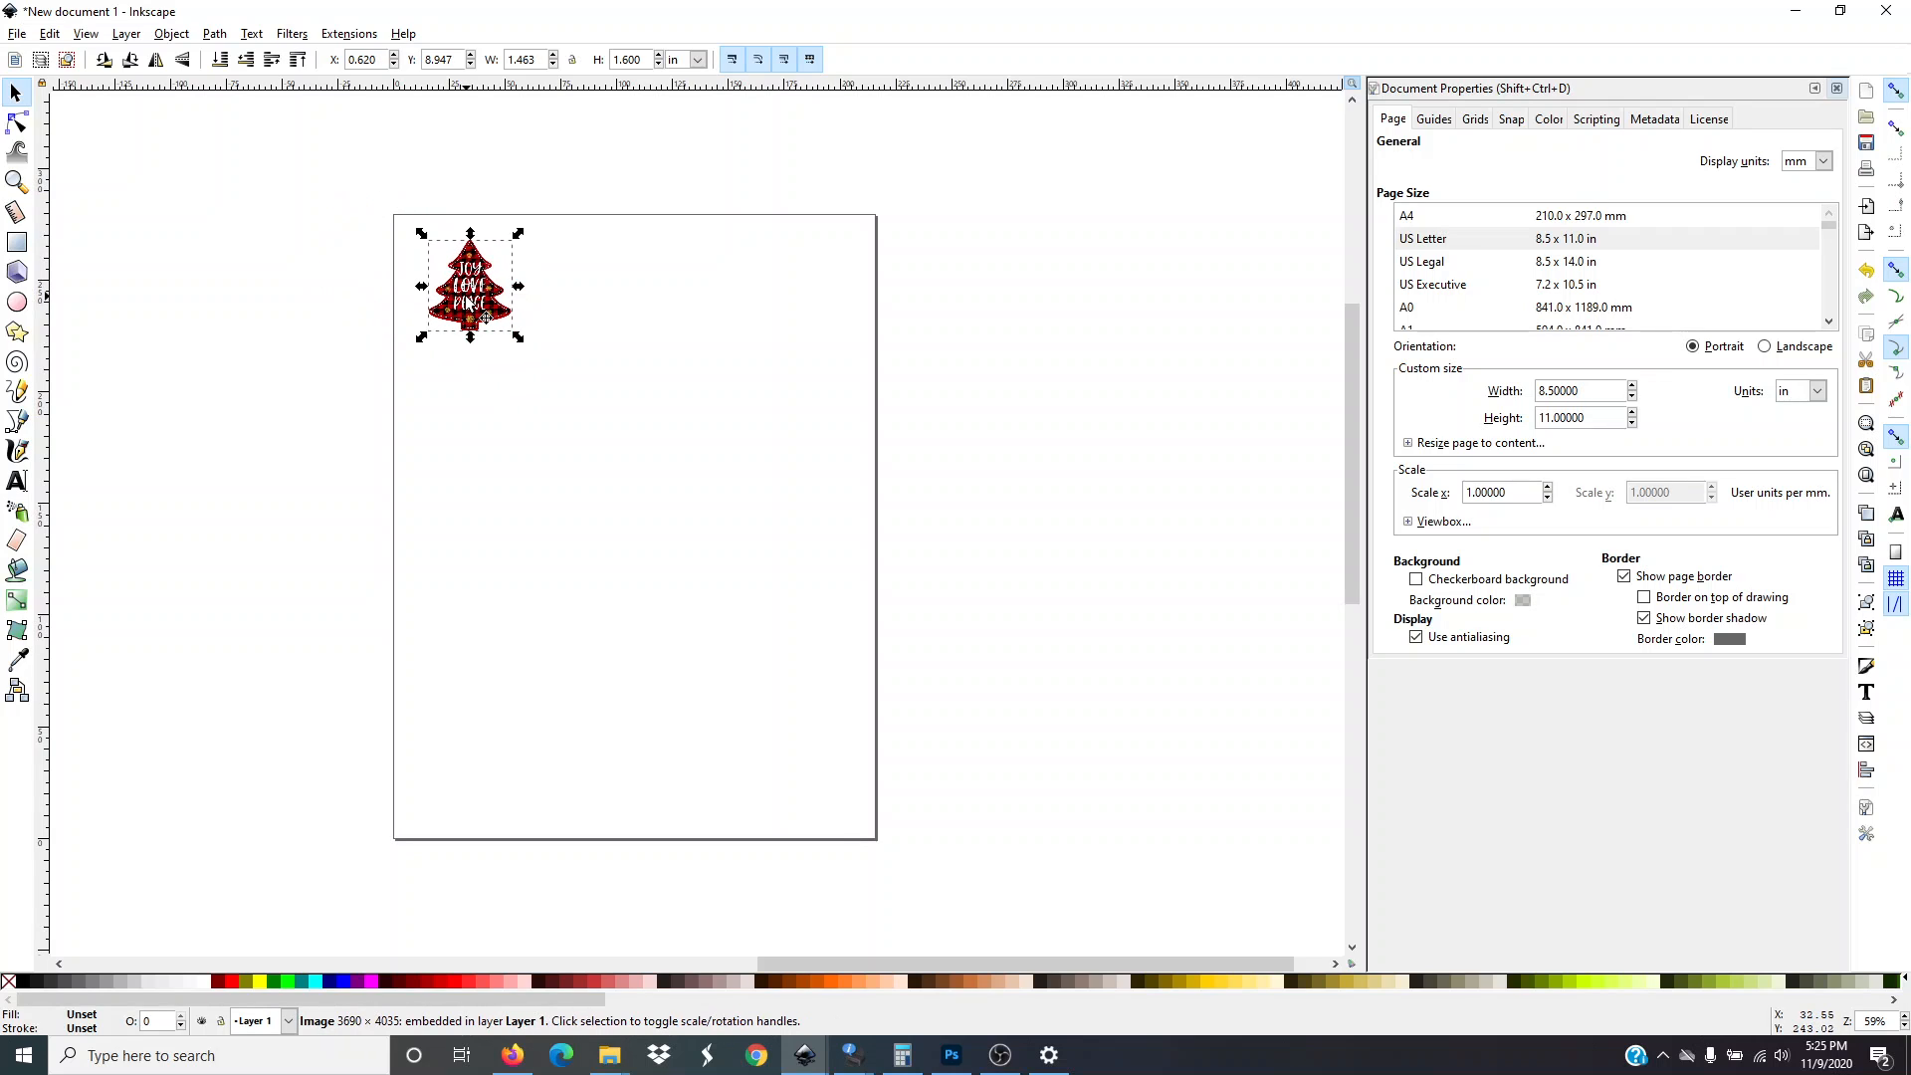
{"action": "left_click", "coordinate": [223, 377]}
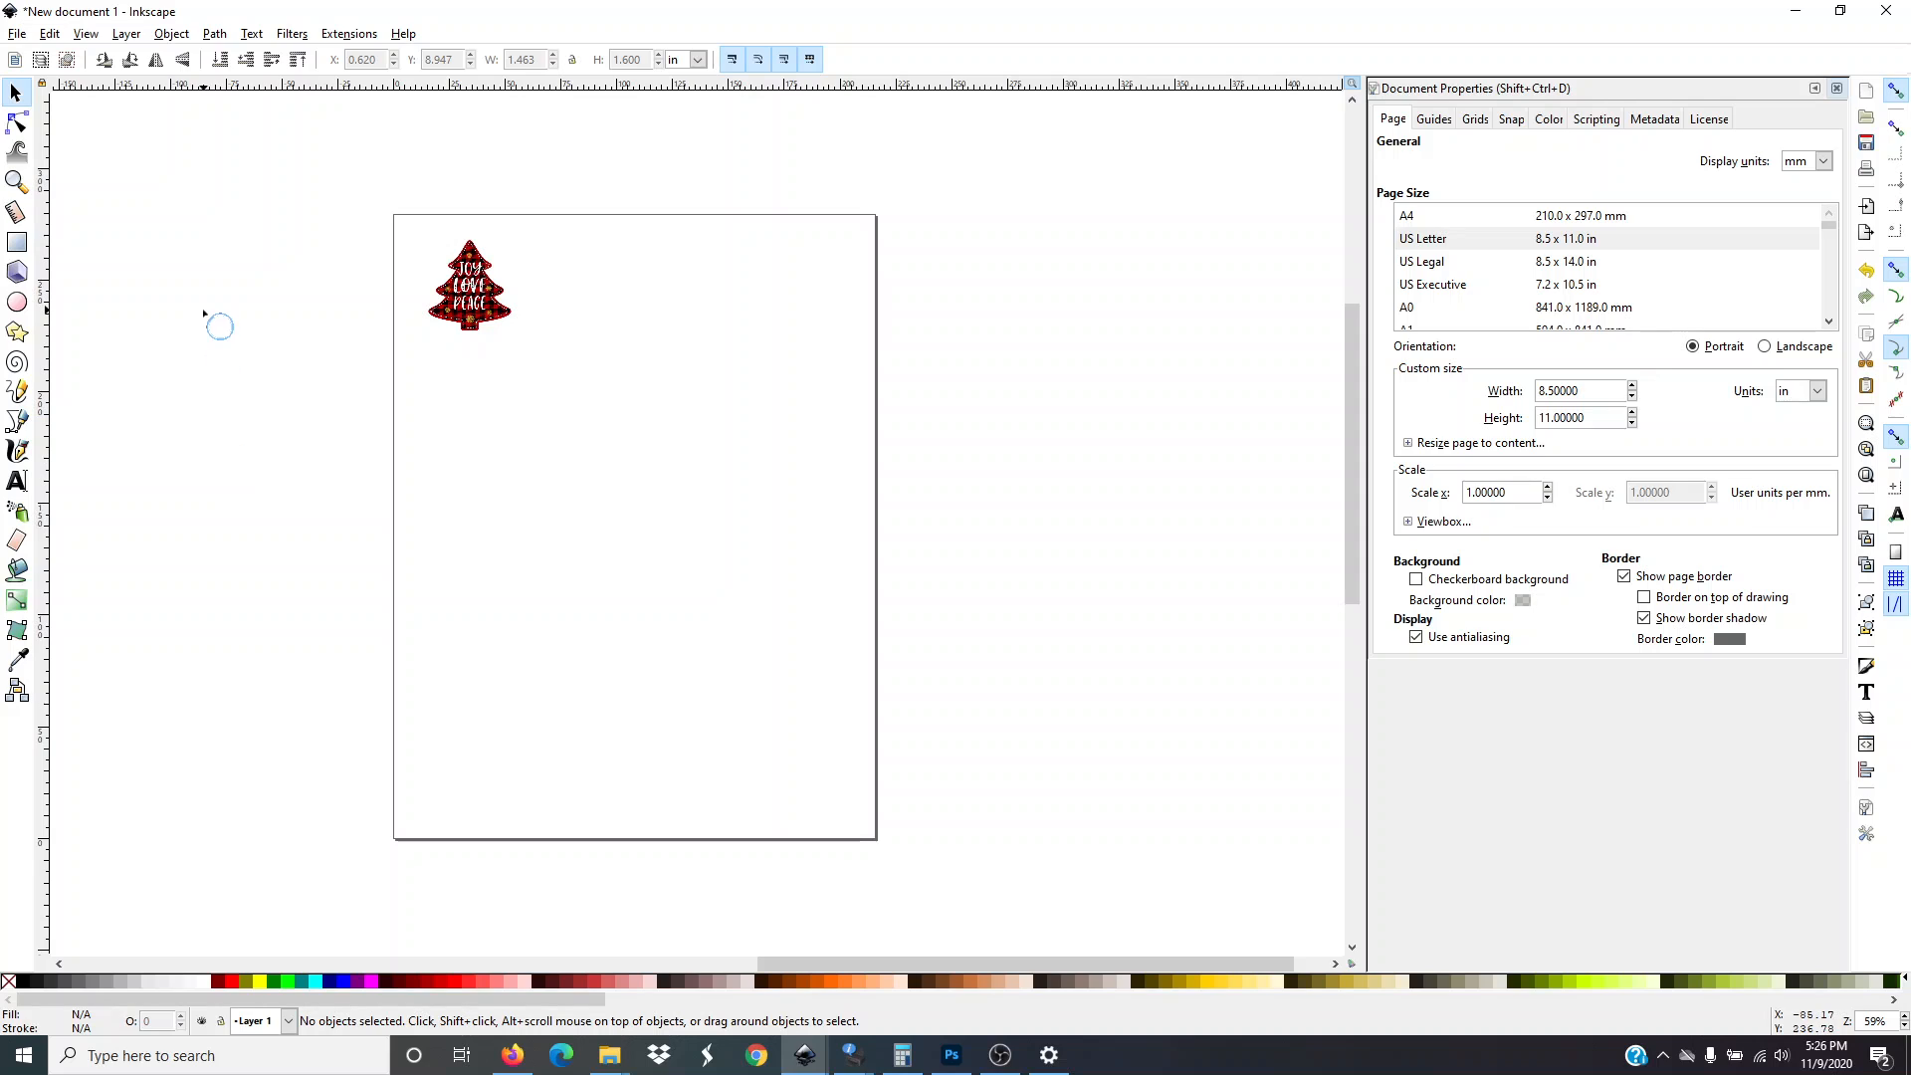
Duplicate the tree image and move the copy beside the original, to its right
{"action": "left_click", "coordinate": [484, 310]}
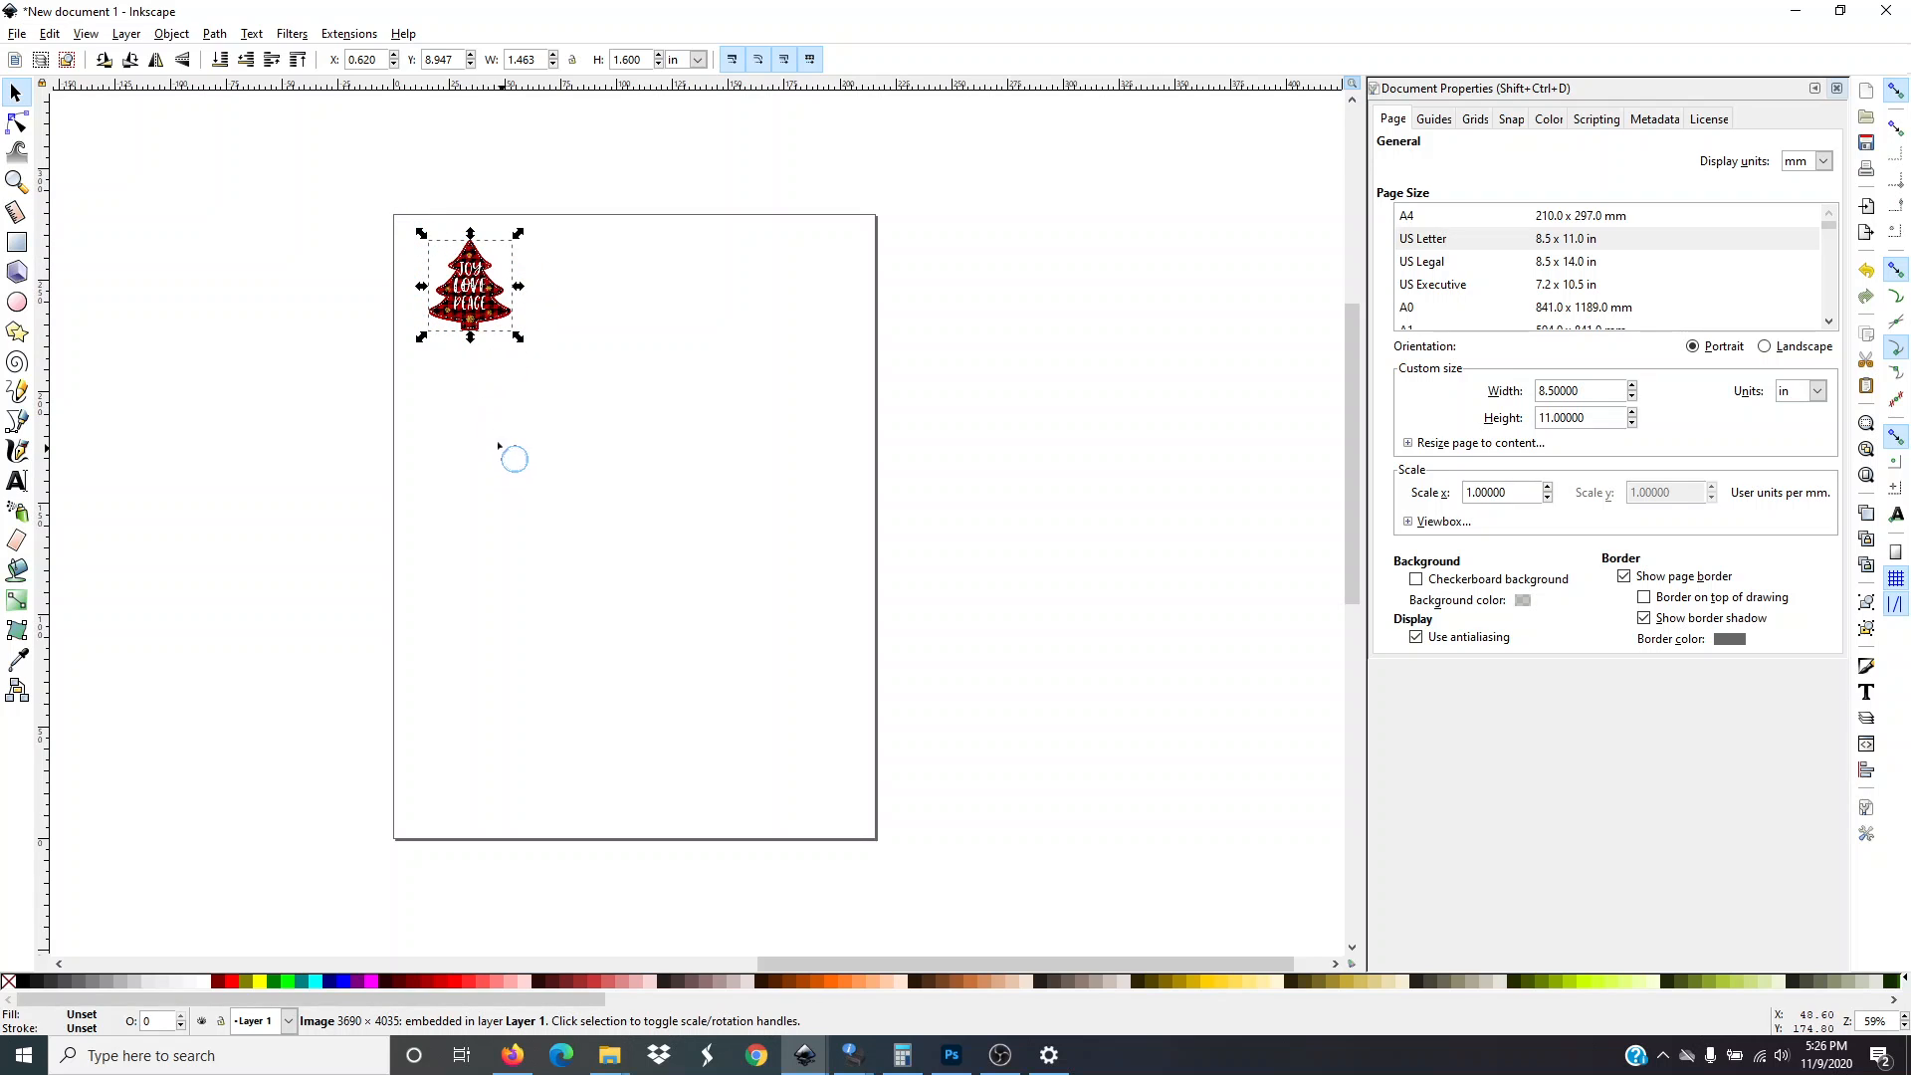
{"action": "right_click", "coordinate": [474, 289]}
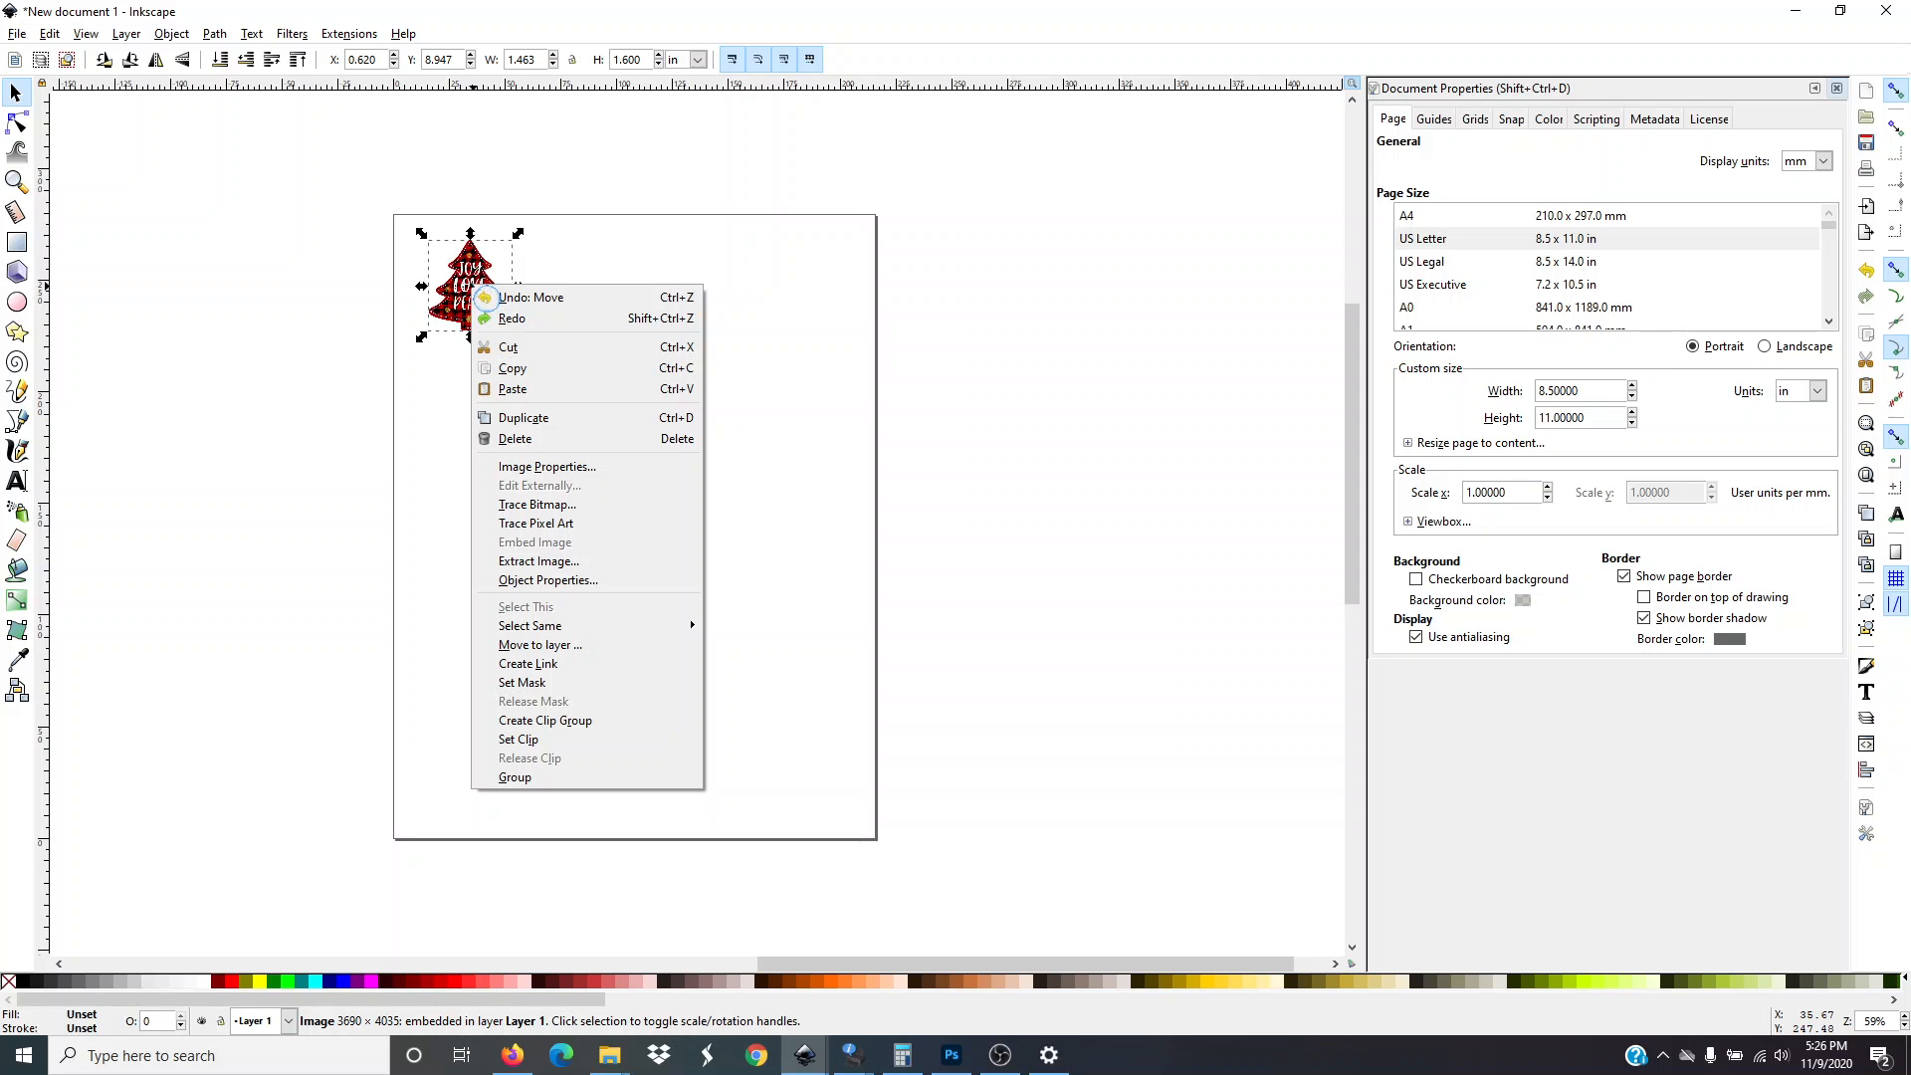
{"action": "left_click", "coordinate": [533, 419]}
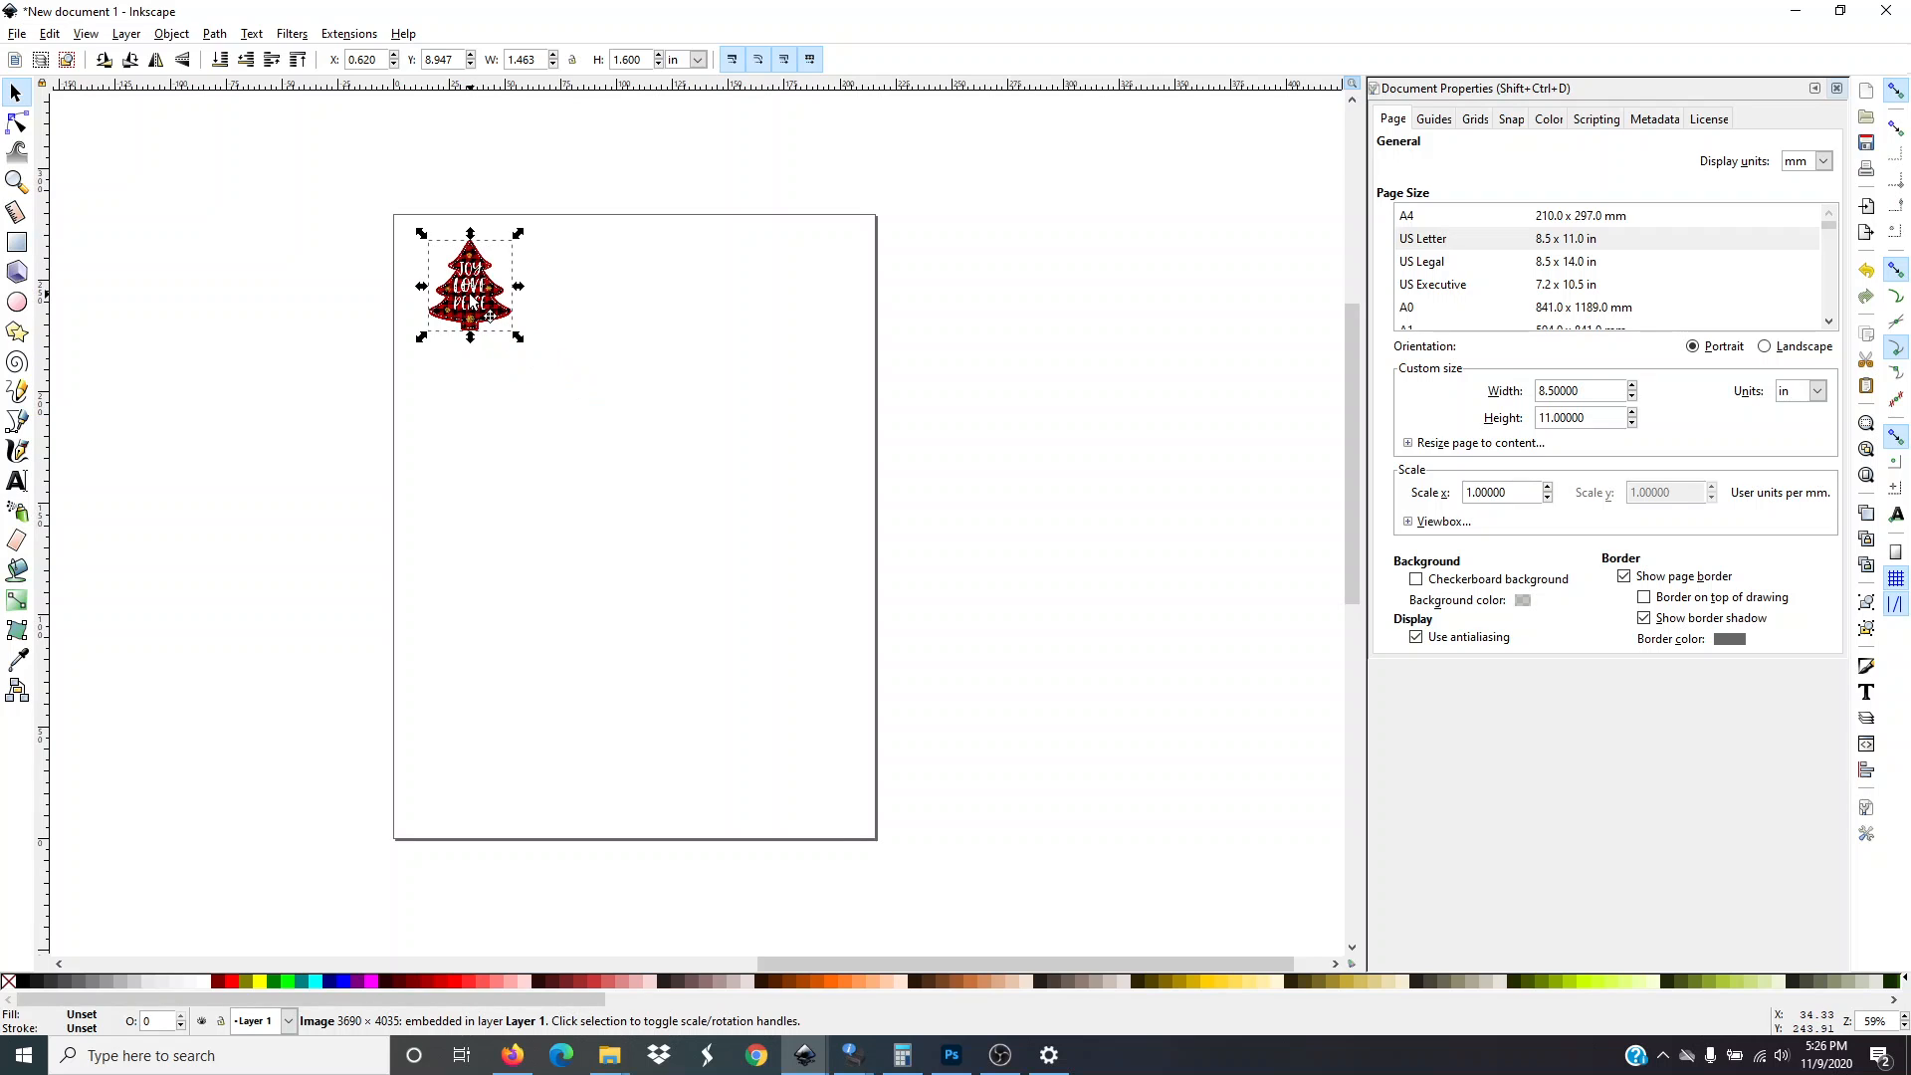
{"action": "key", "text": "ctrl+d"}
{"action": "left_click_drag", "start_coordinate": [471, 301], "coordinate": [589, 301]}
{"action": "left_click", "coordinate": [285, 436]}
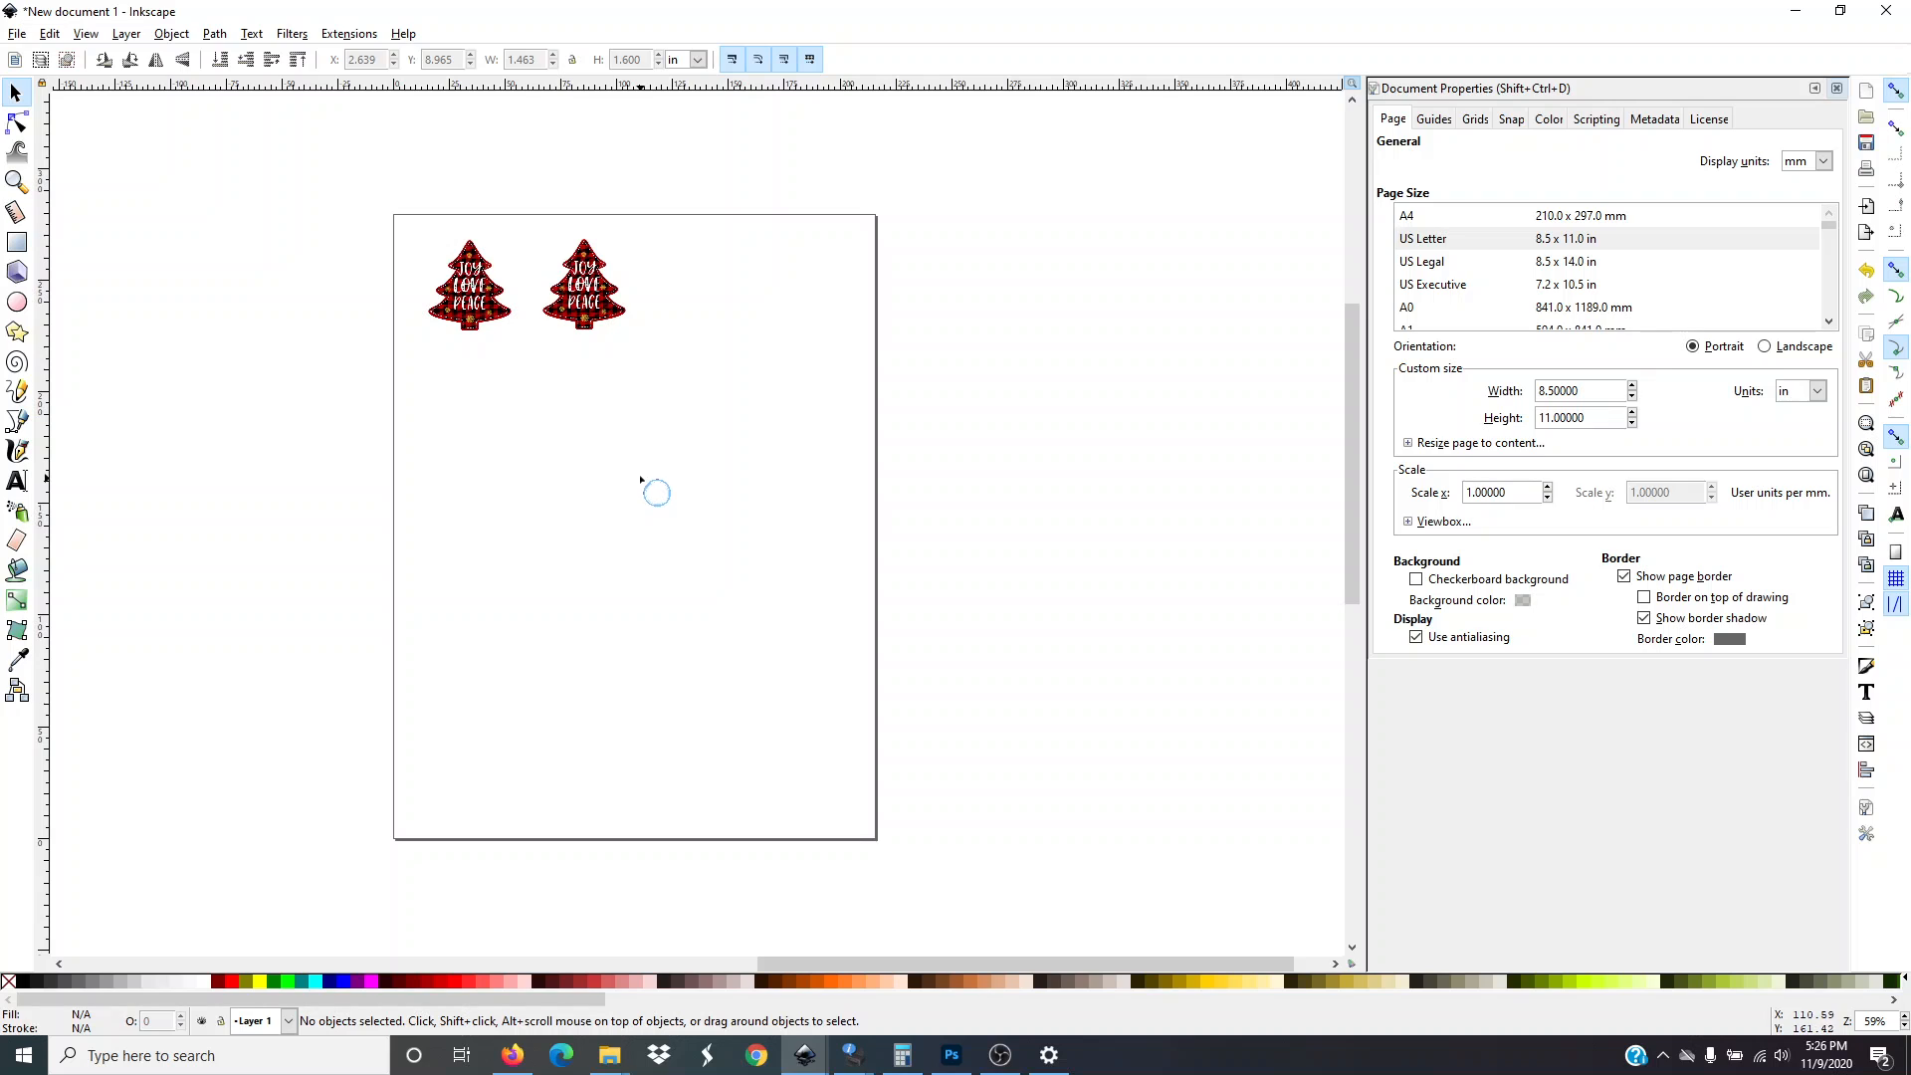
Duplicate the second tree and place the copy to its right, forming a row of three
{"action": "left_click", "coordinate": [597, 319]}
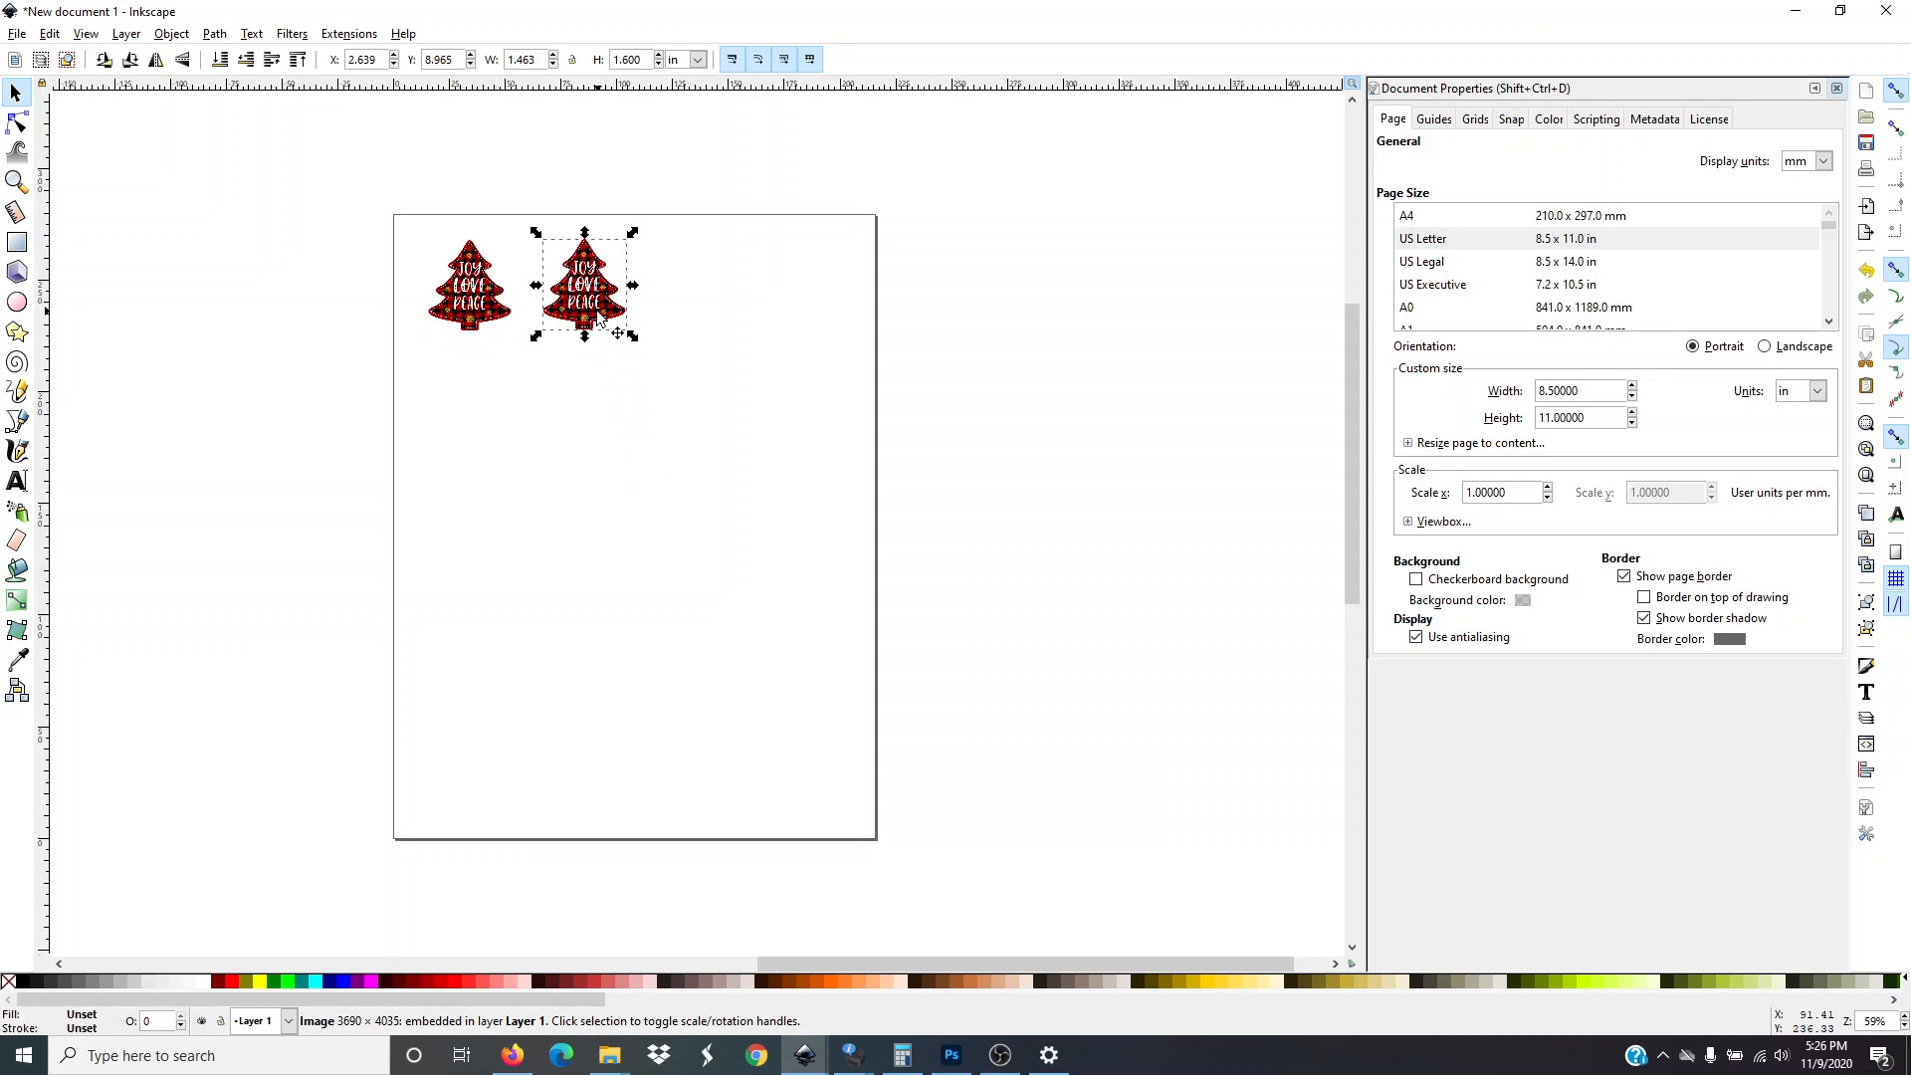
{"action": "right_click", "coordinate": [597, 317]}
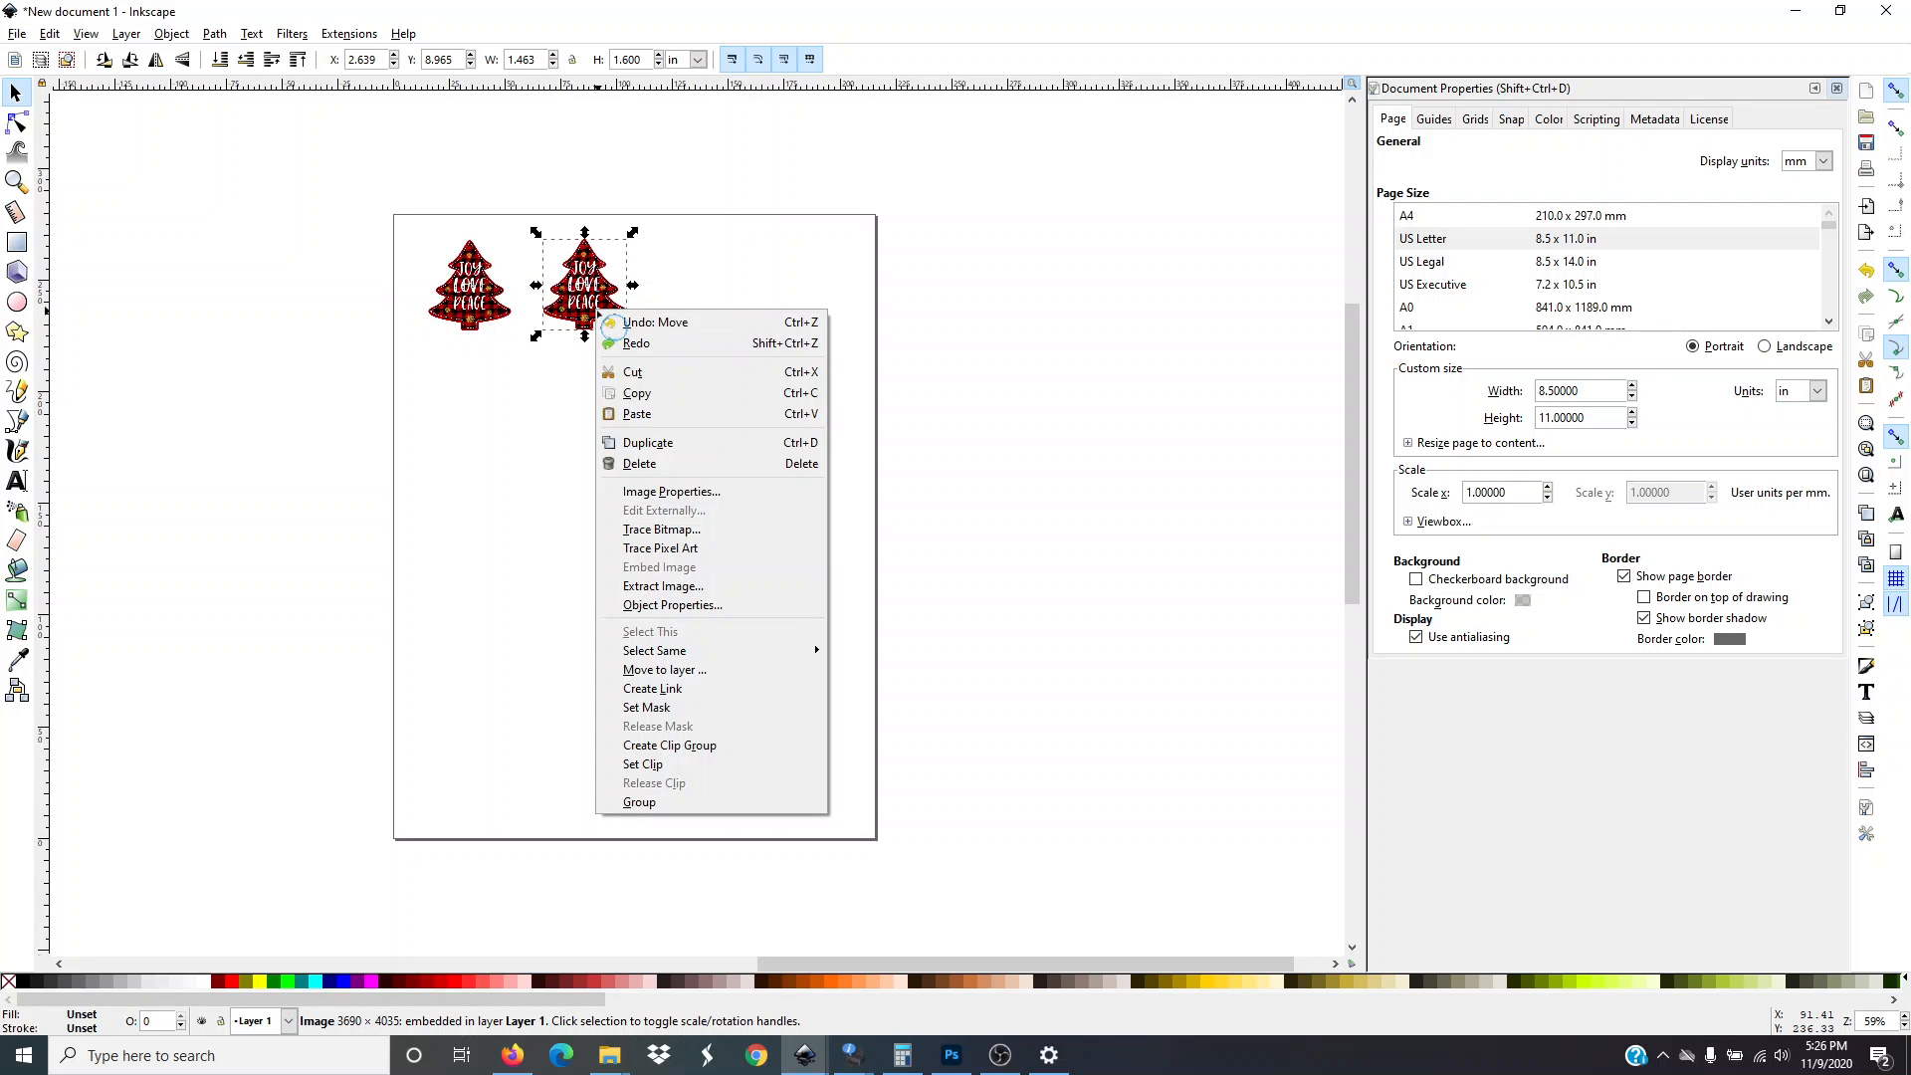
{"action": "left_click", "coordinate": [652, 444]}
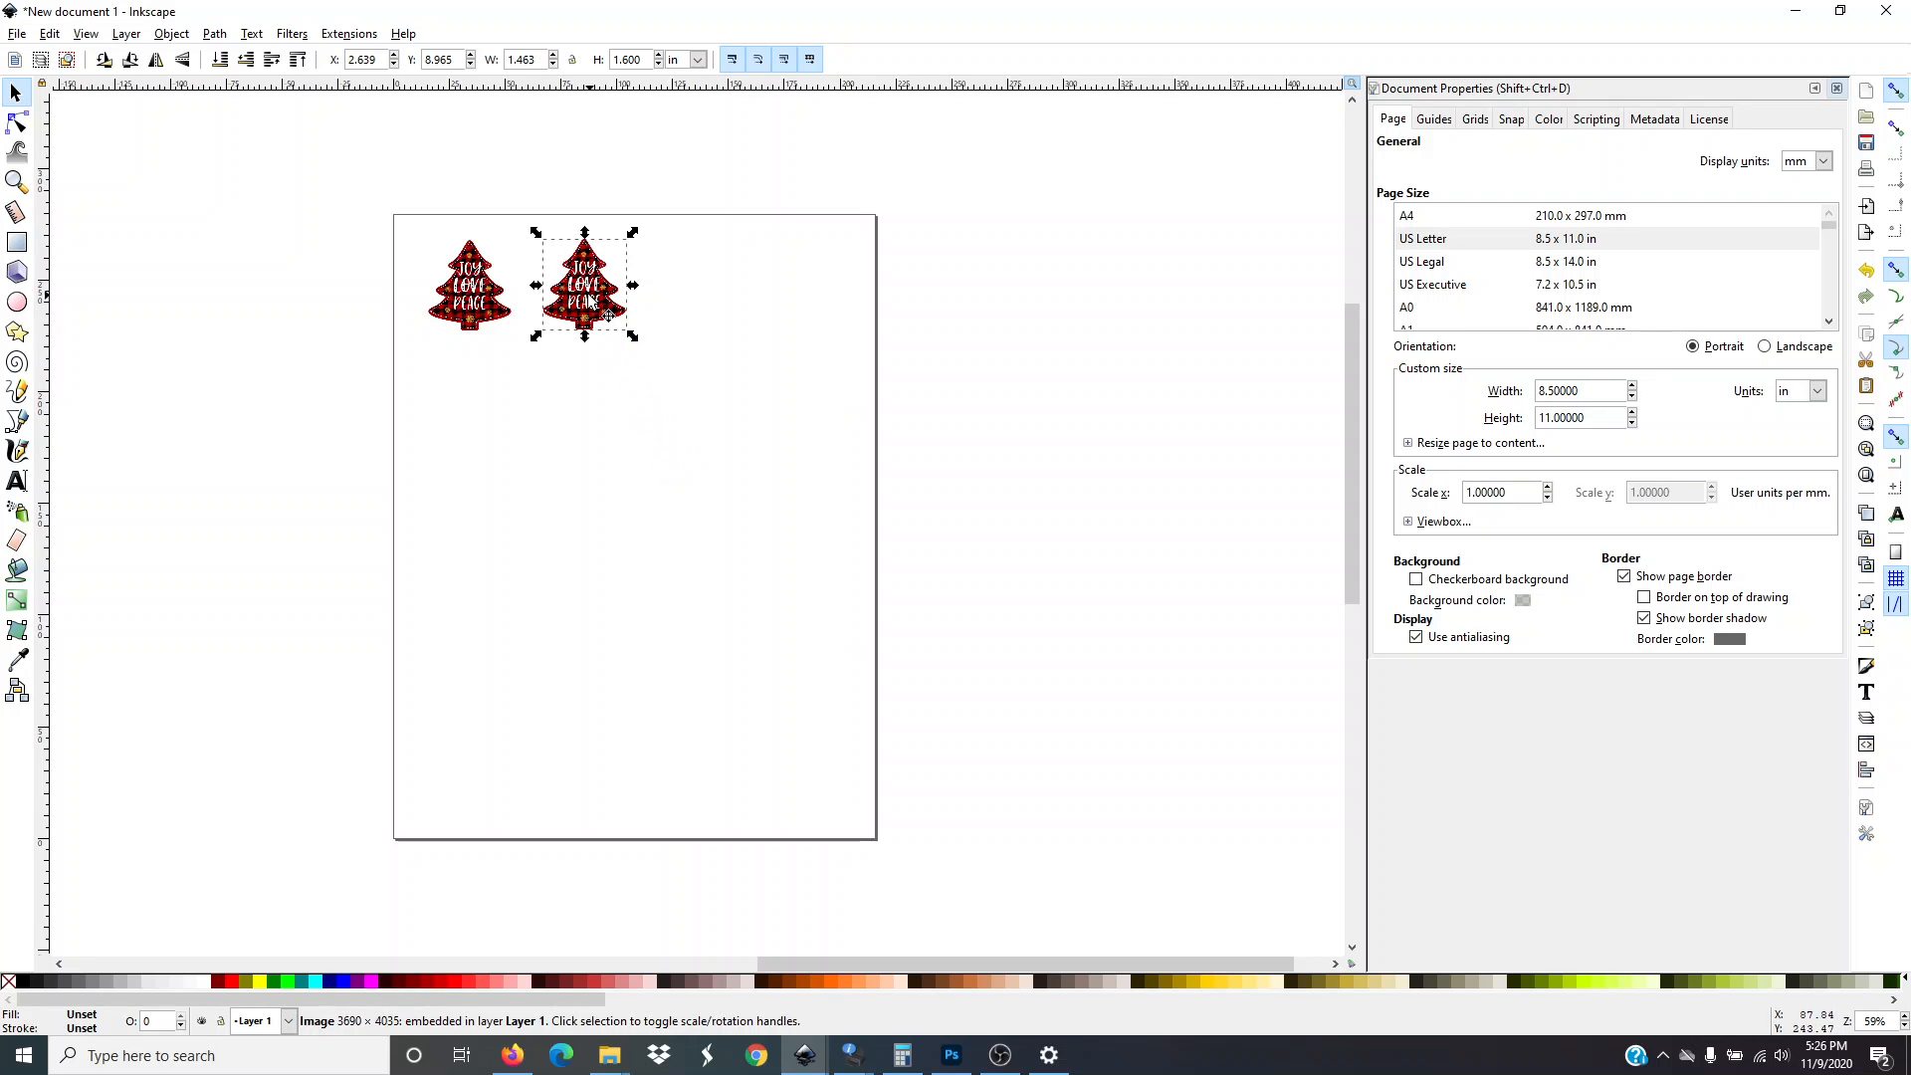
{"action": "left_click_drag", "start_coordinate": [600, 316], "coordinate": [700, 301]}
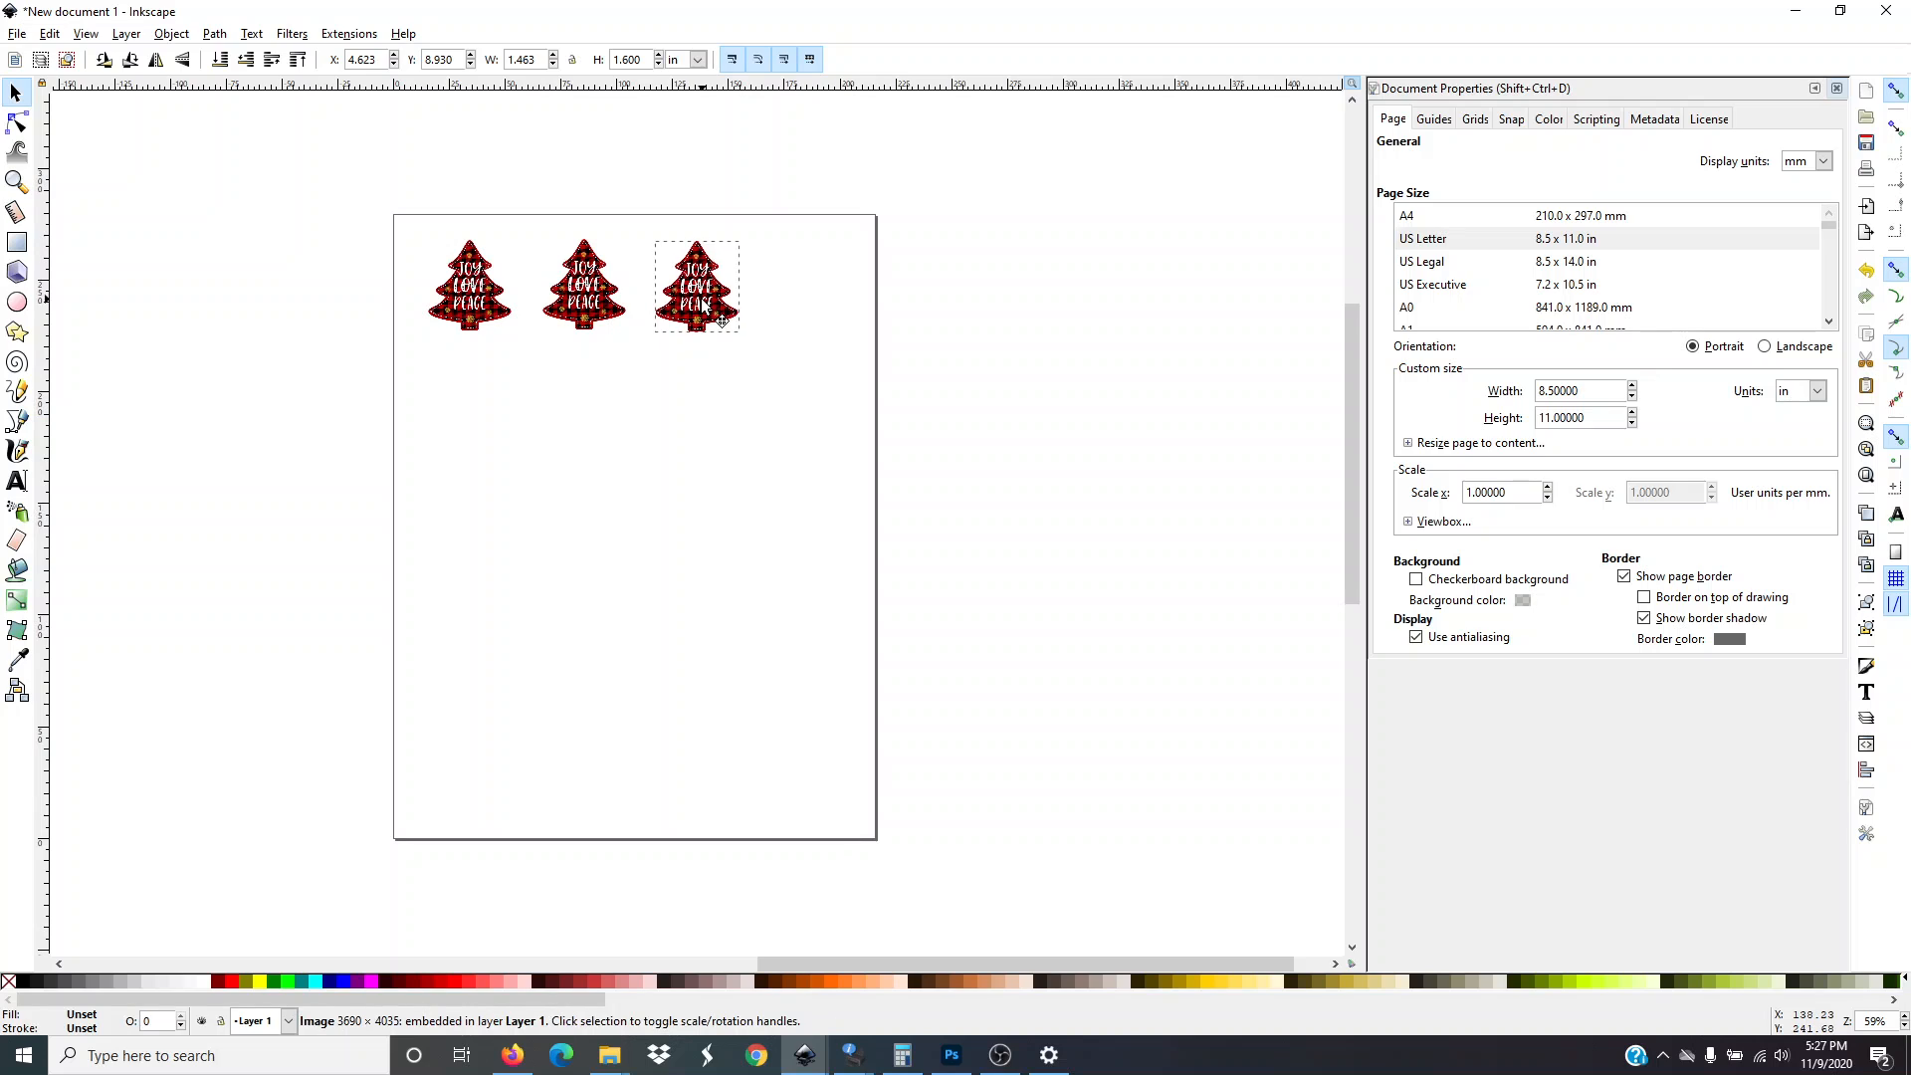
Duplicate the third tree and move the copy to its right, completing a row of four trees
{"action": "left_click", "coordinate": [717, 486]}
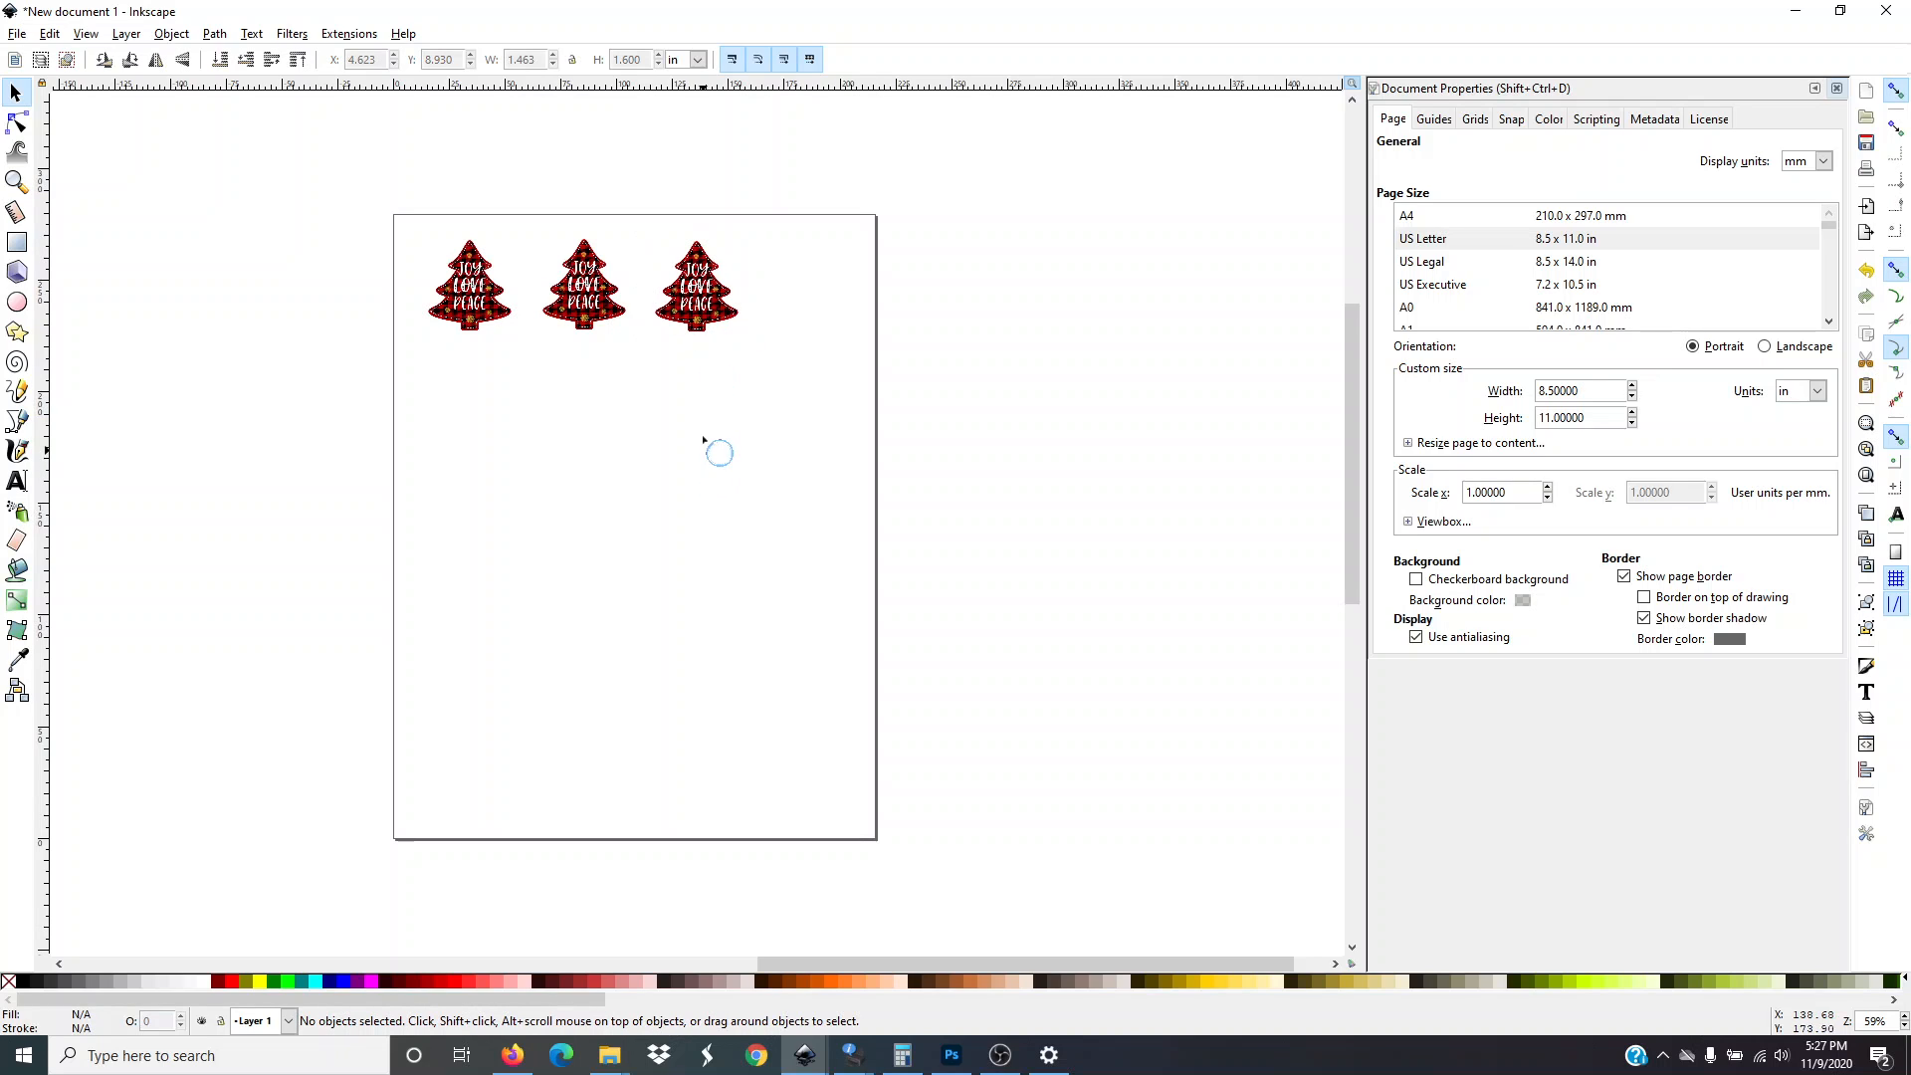
{"action": "left_click", "coordinate": [701, 306]}
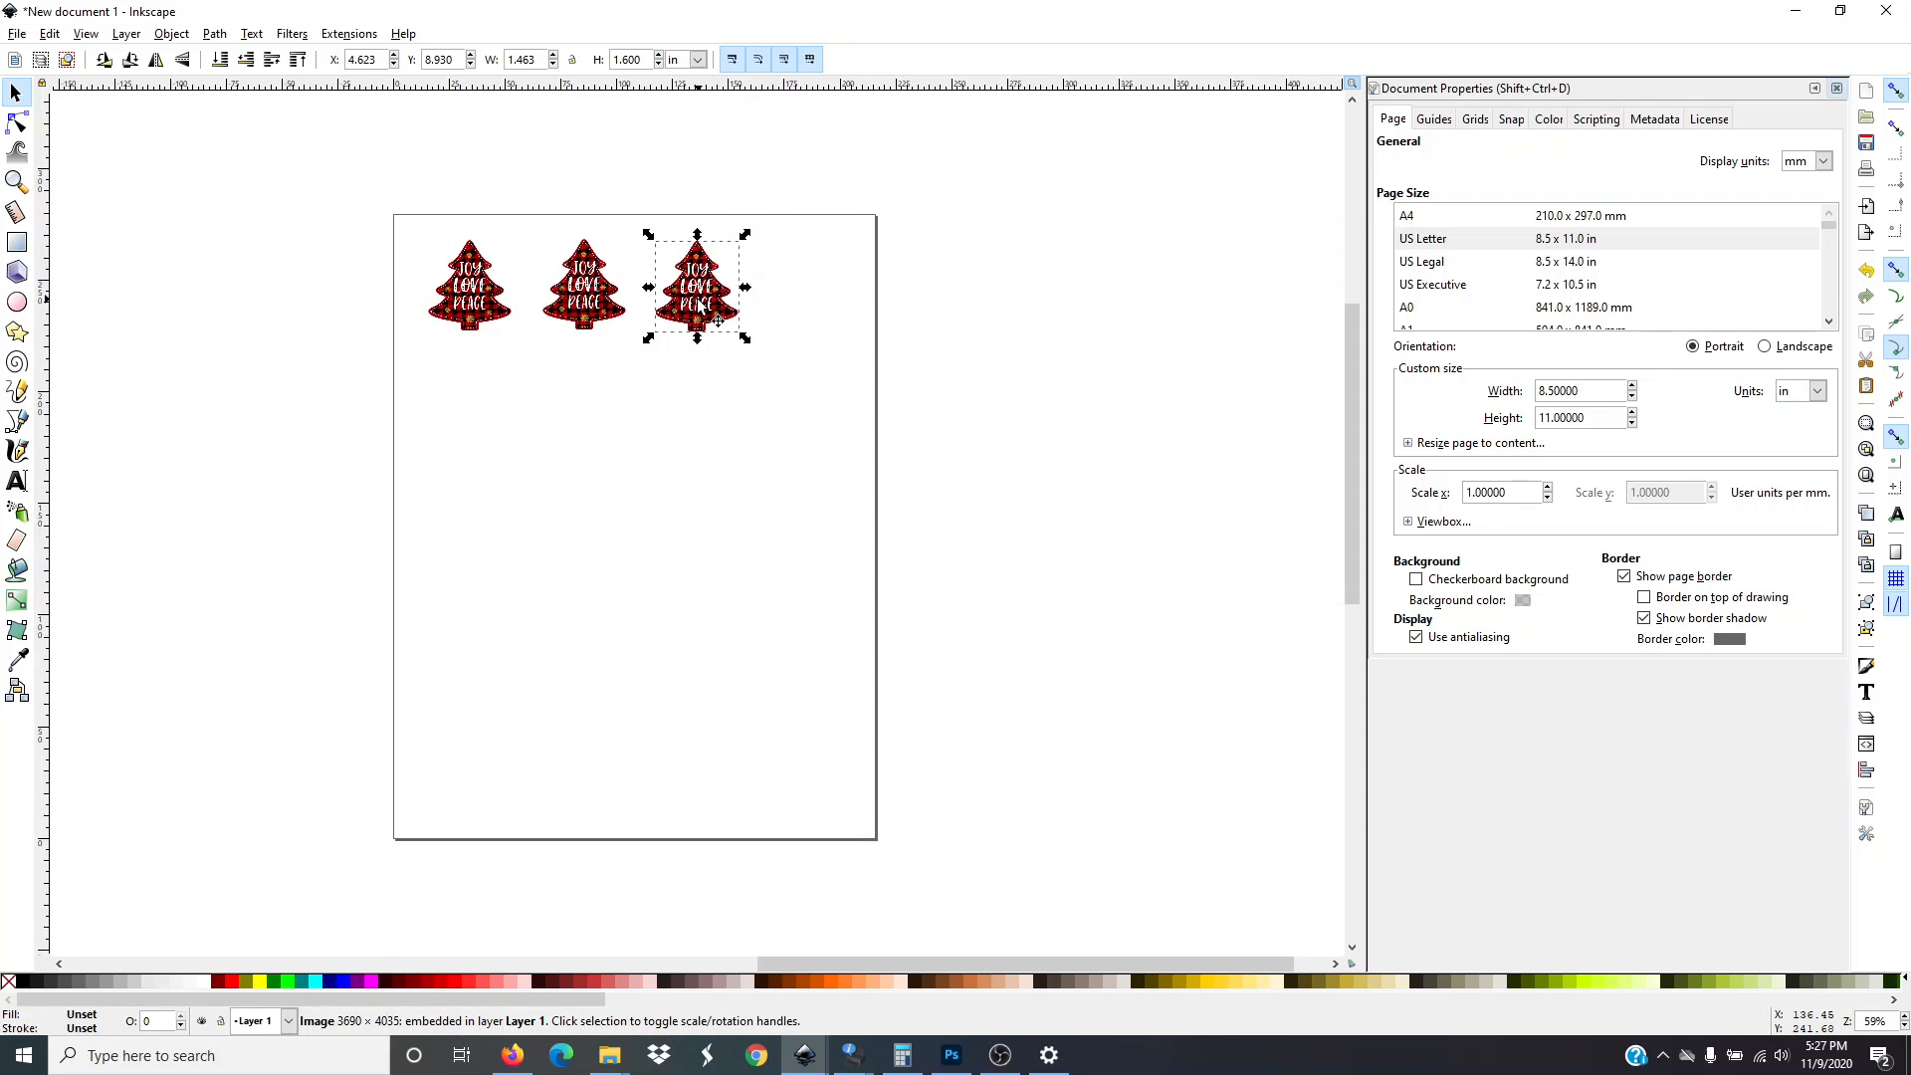
{"action": "right_click", "coordinate": [698, 300]}
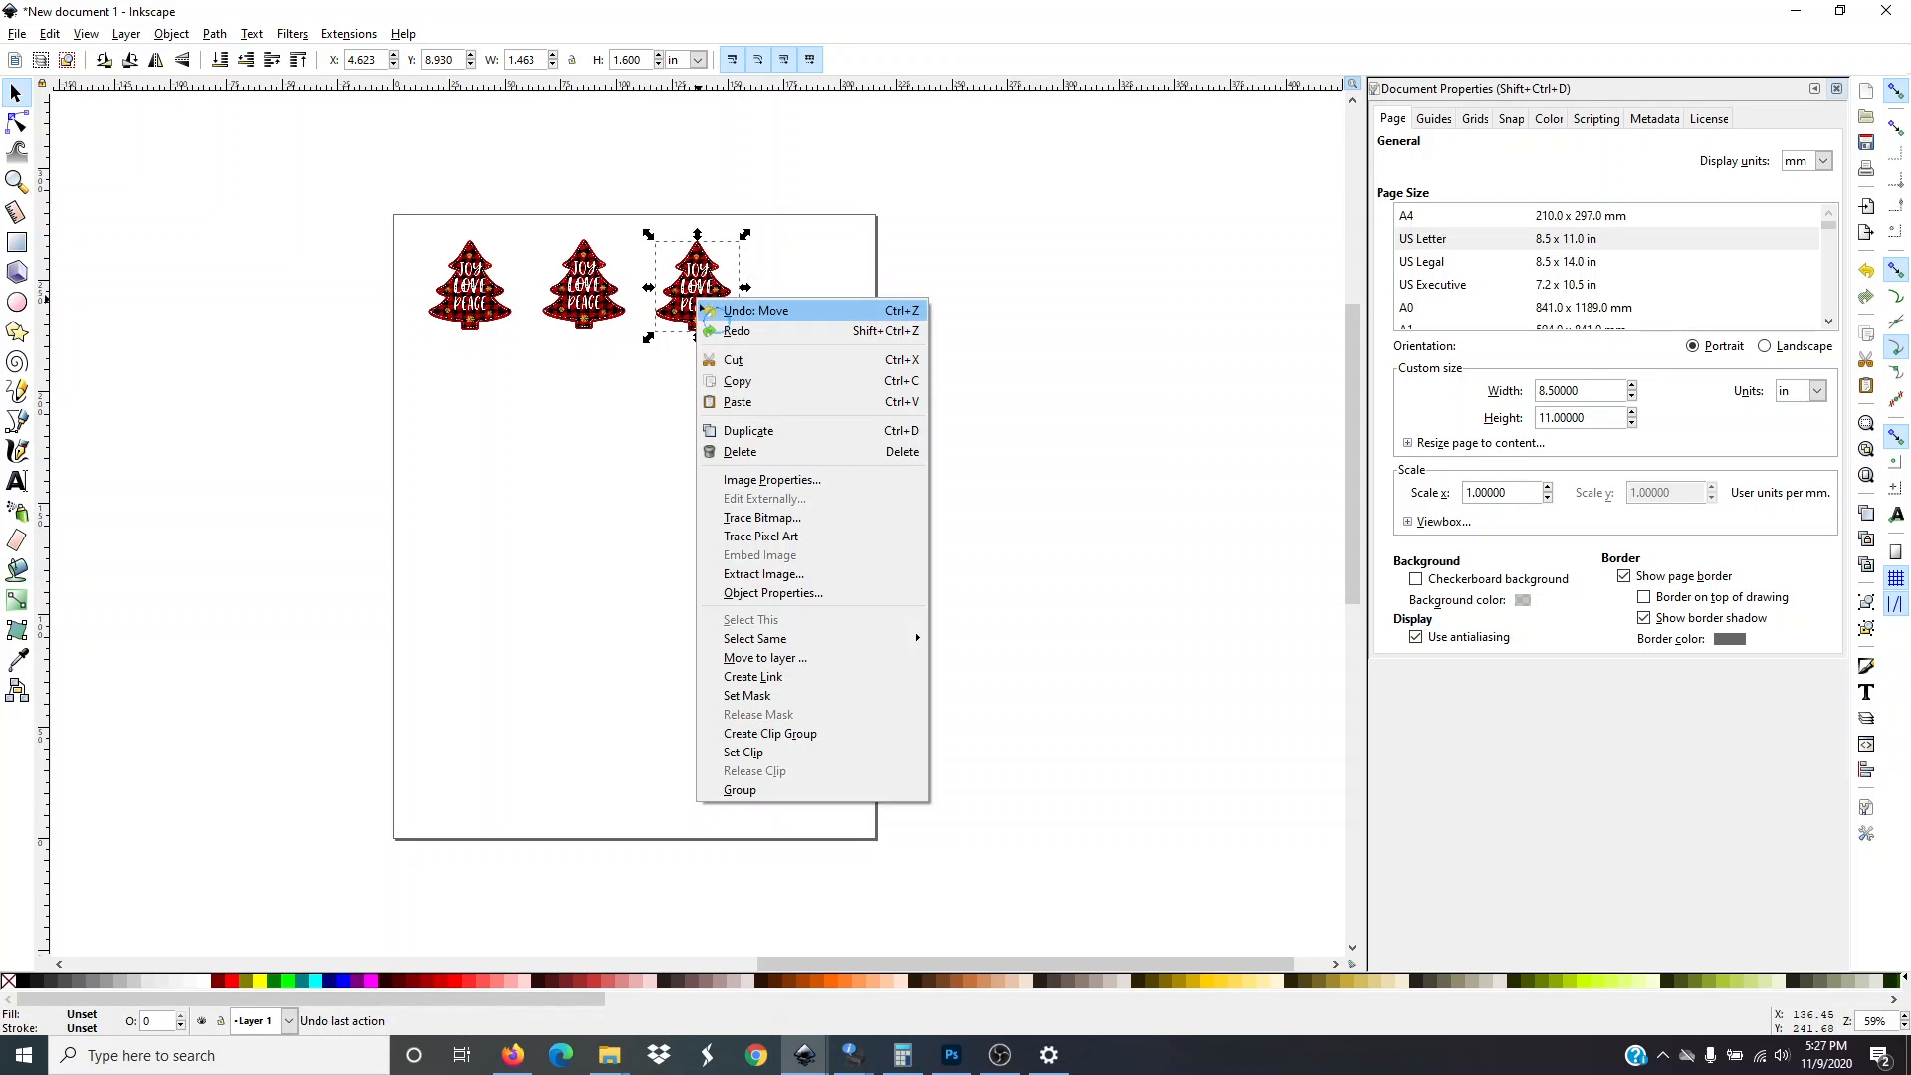
{"action": "left_click", "coordinate": [748, 431]}
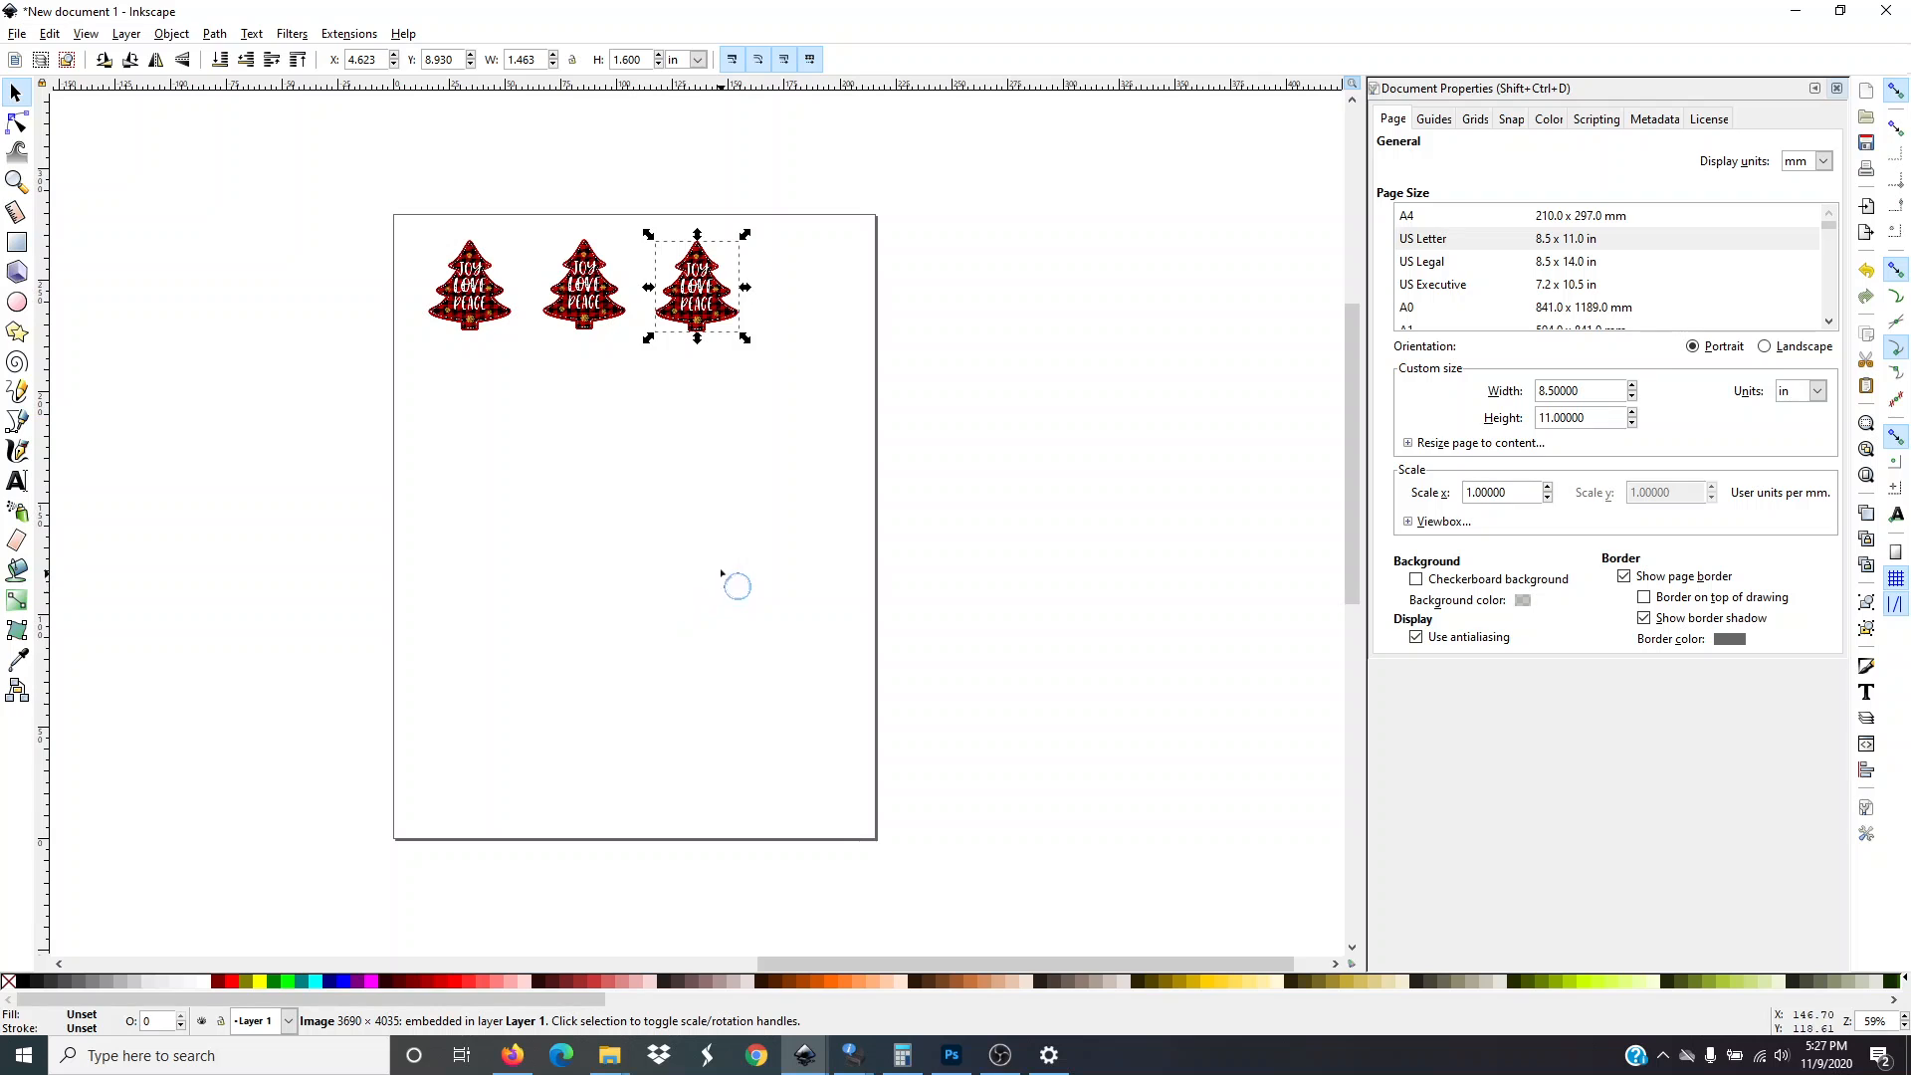
{"action": "left_click", "coordinate": [711, 506]}
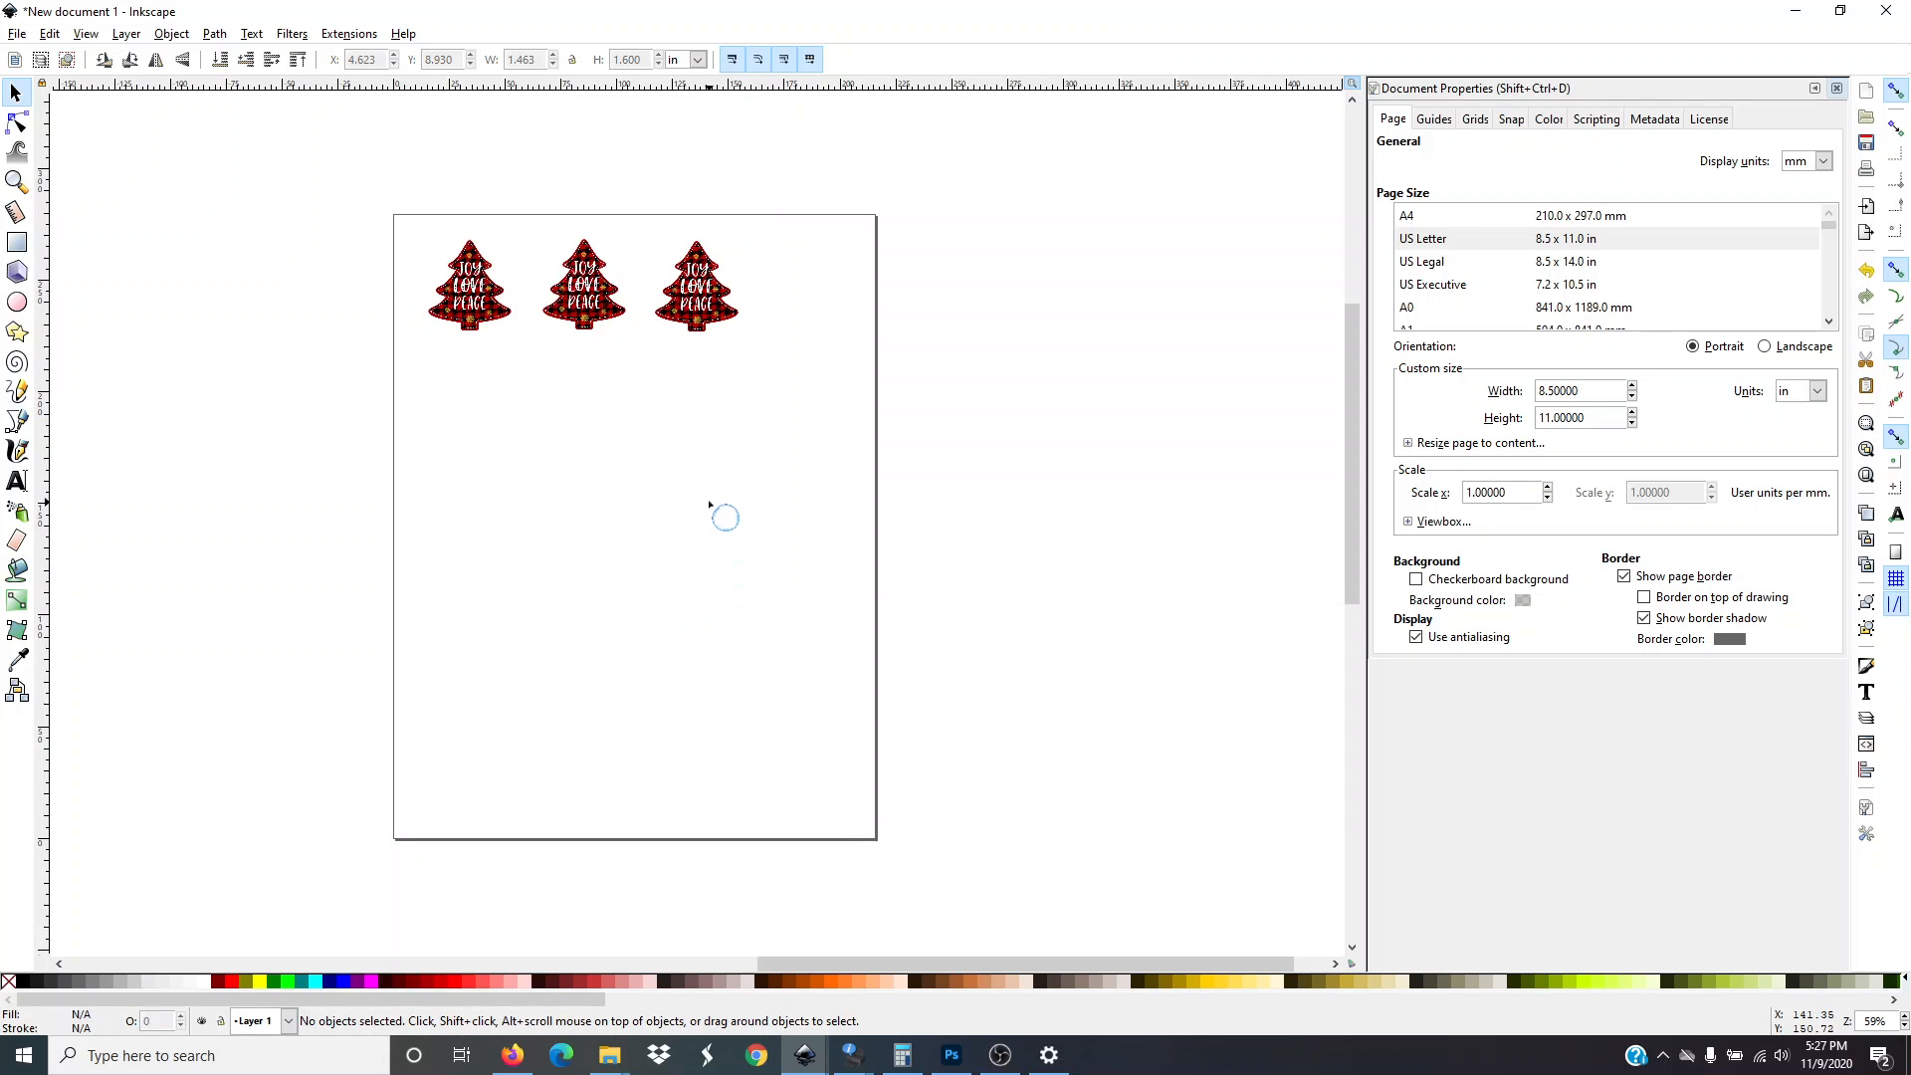
{"action": "left_click", "coordinate": [703, 307]}
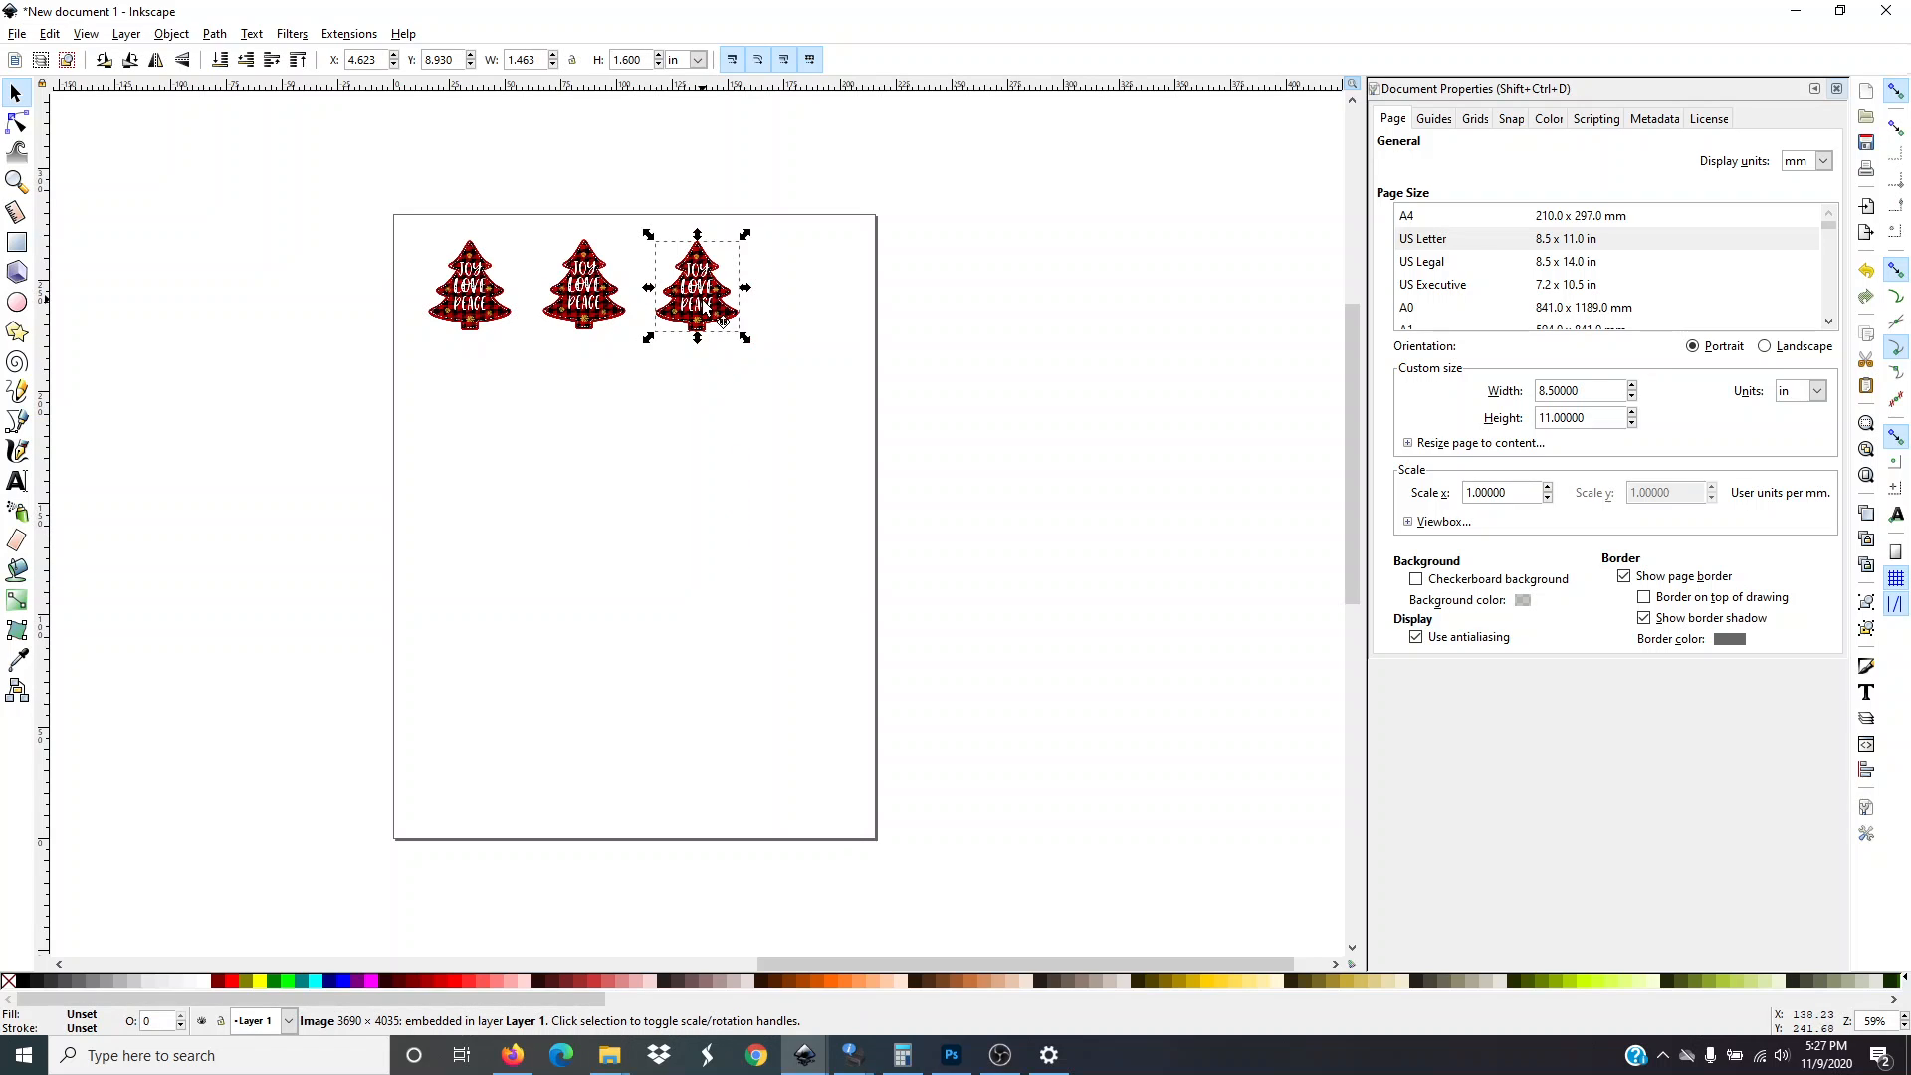
{"action": "left_click_drag", "start_coordinate": [703, 306], "coordinate": [821, 309]}
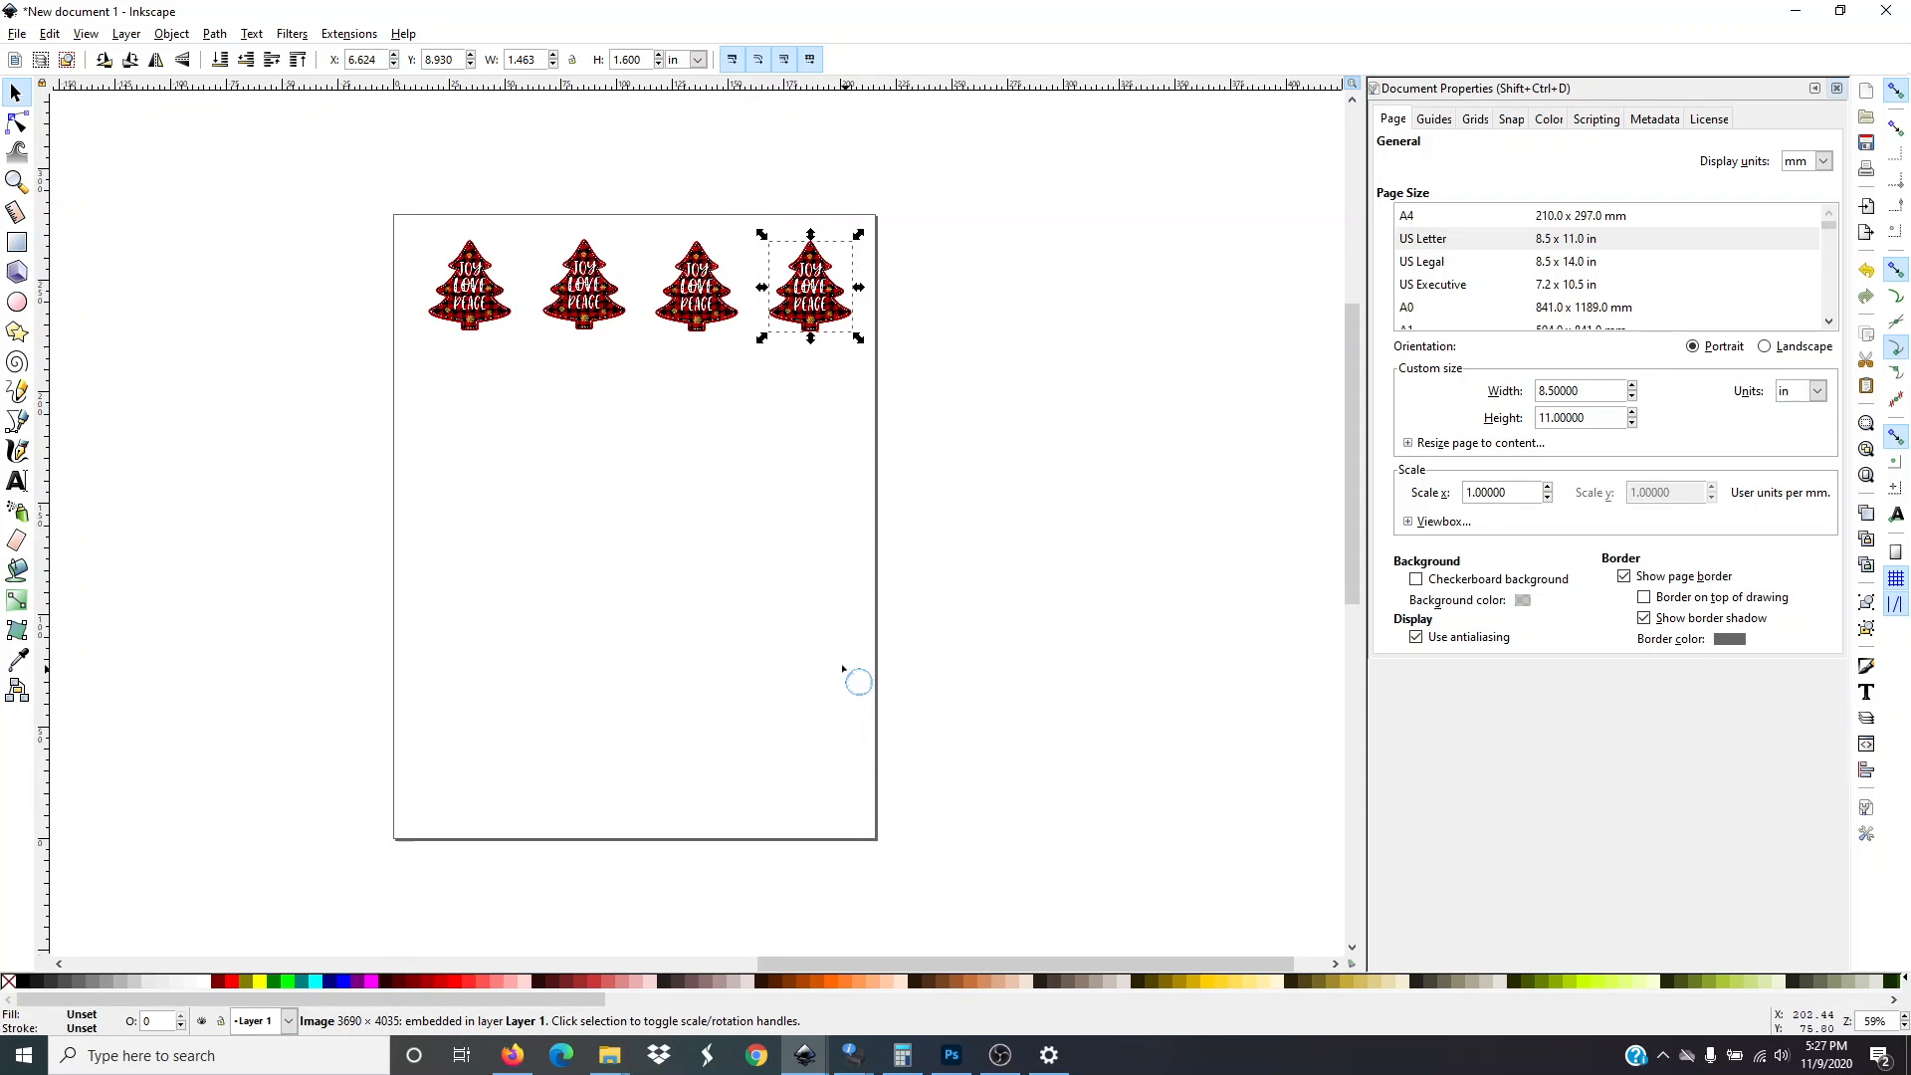
Flip the first and second trees horizontally
{"action": "left_click", "coordinate": [465, 312]}
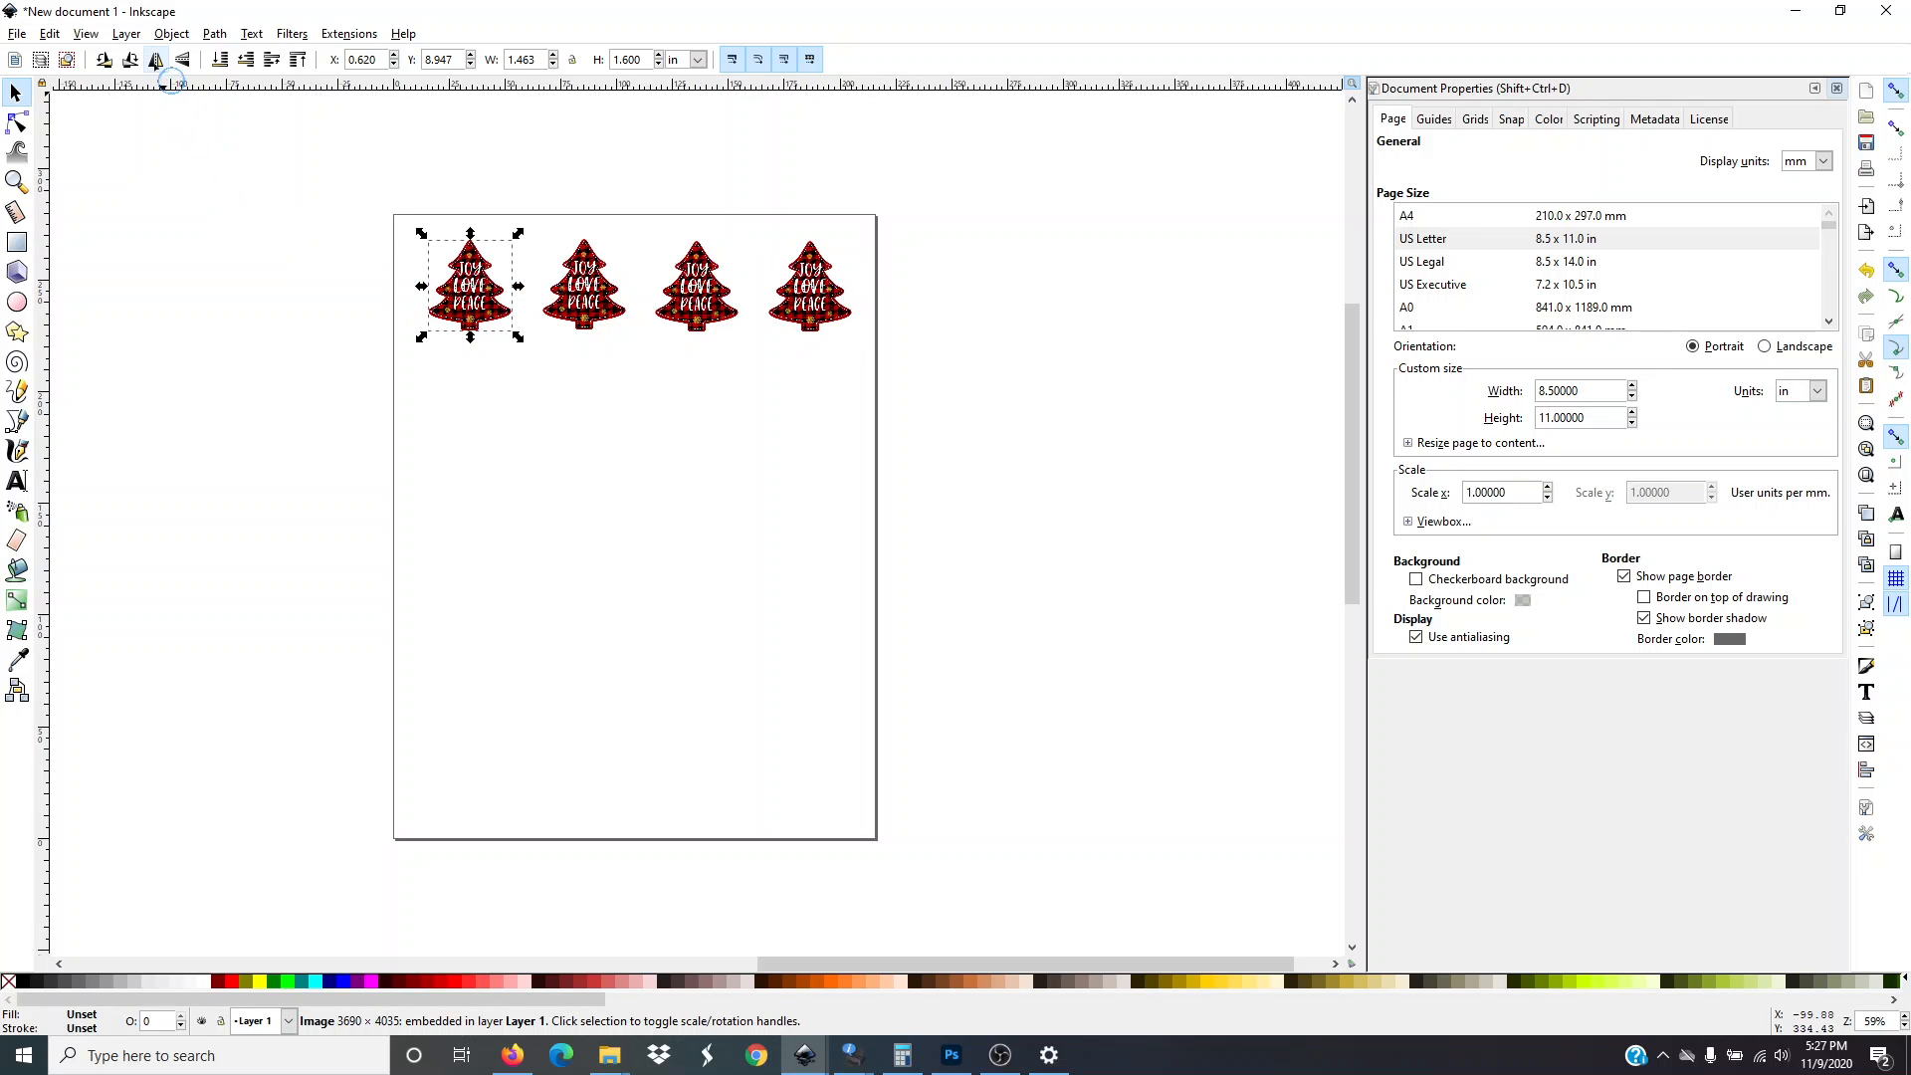
{"action": "left_click", "coordinate": [156, 59]}
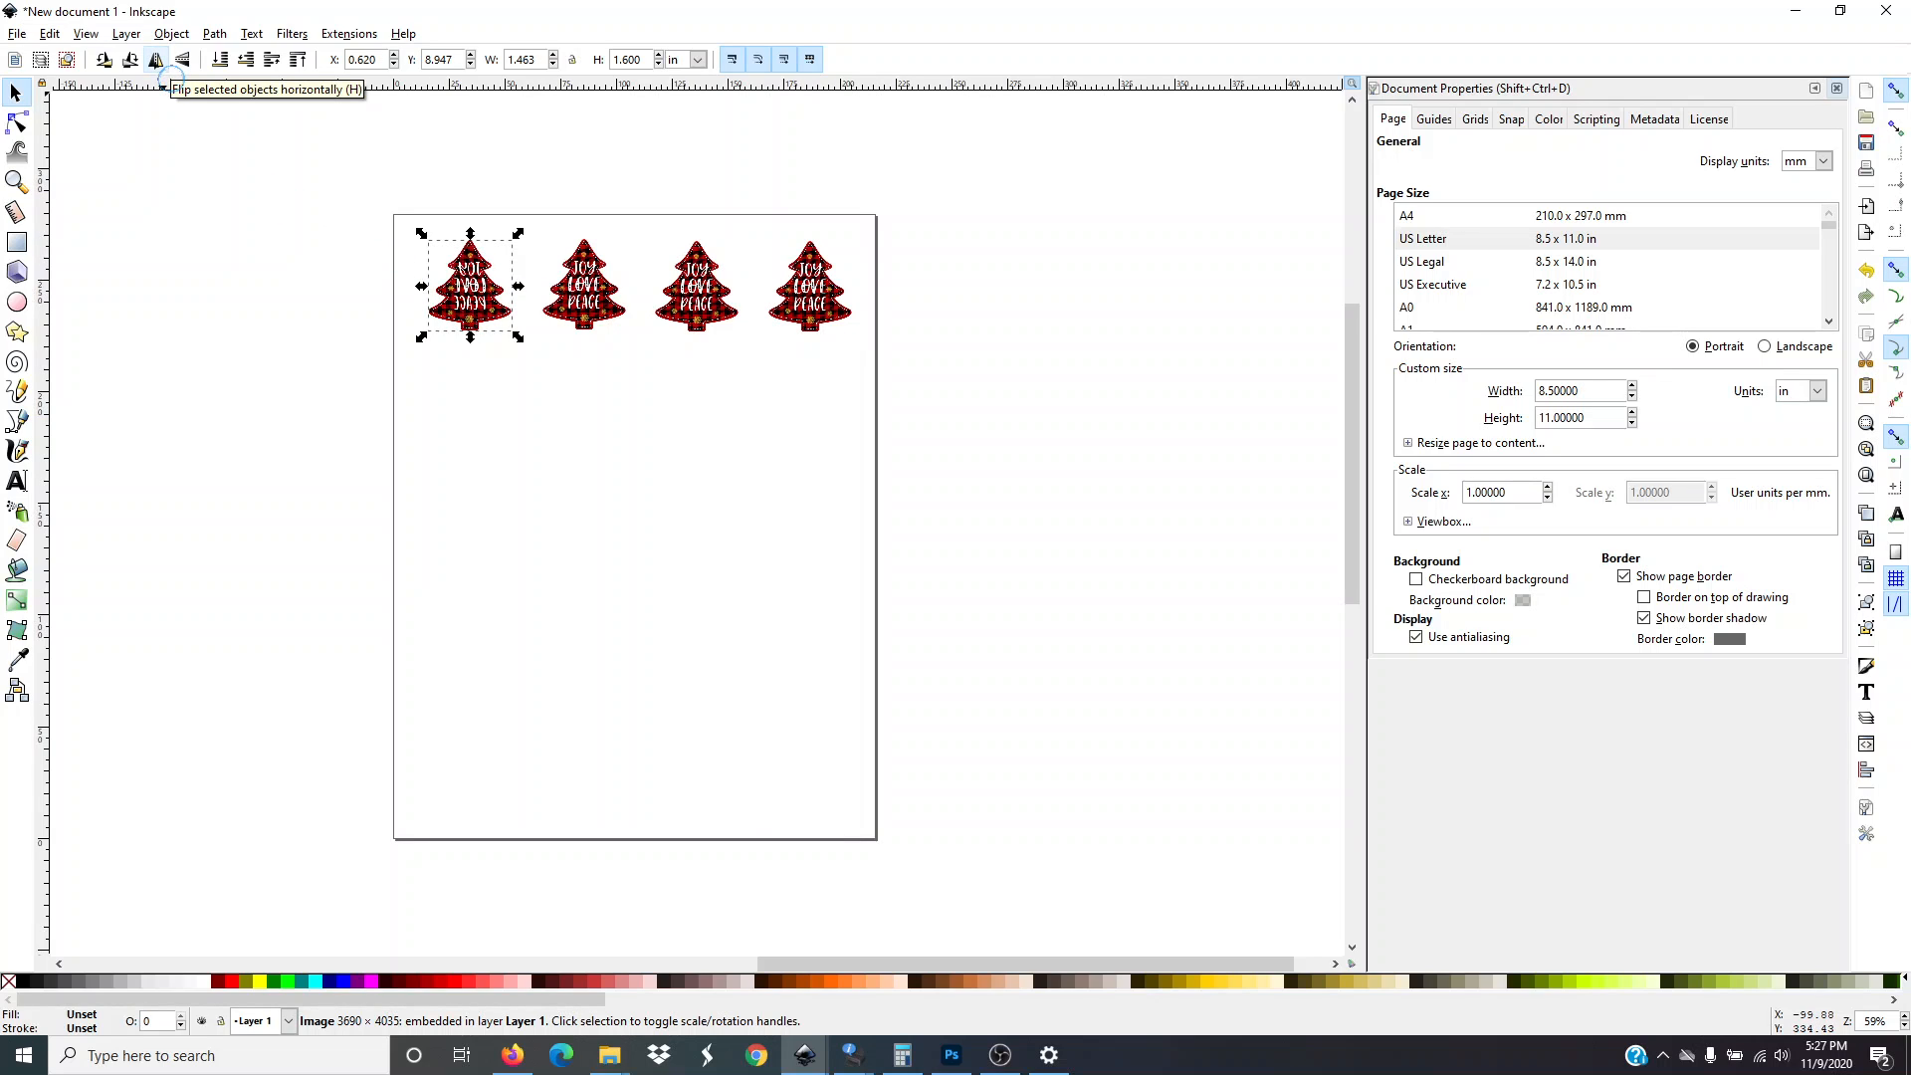
{"action": "left_click", "coordinate": [577, 304]}
{"action": "left_click", "coordinate": [156, 60]}
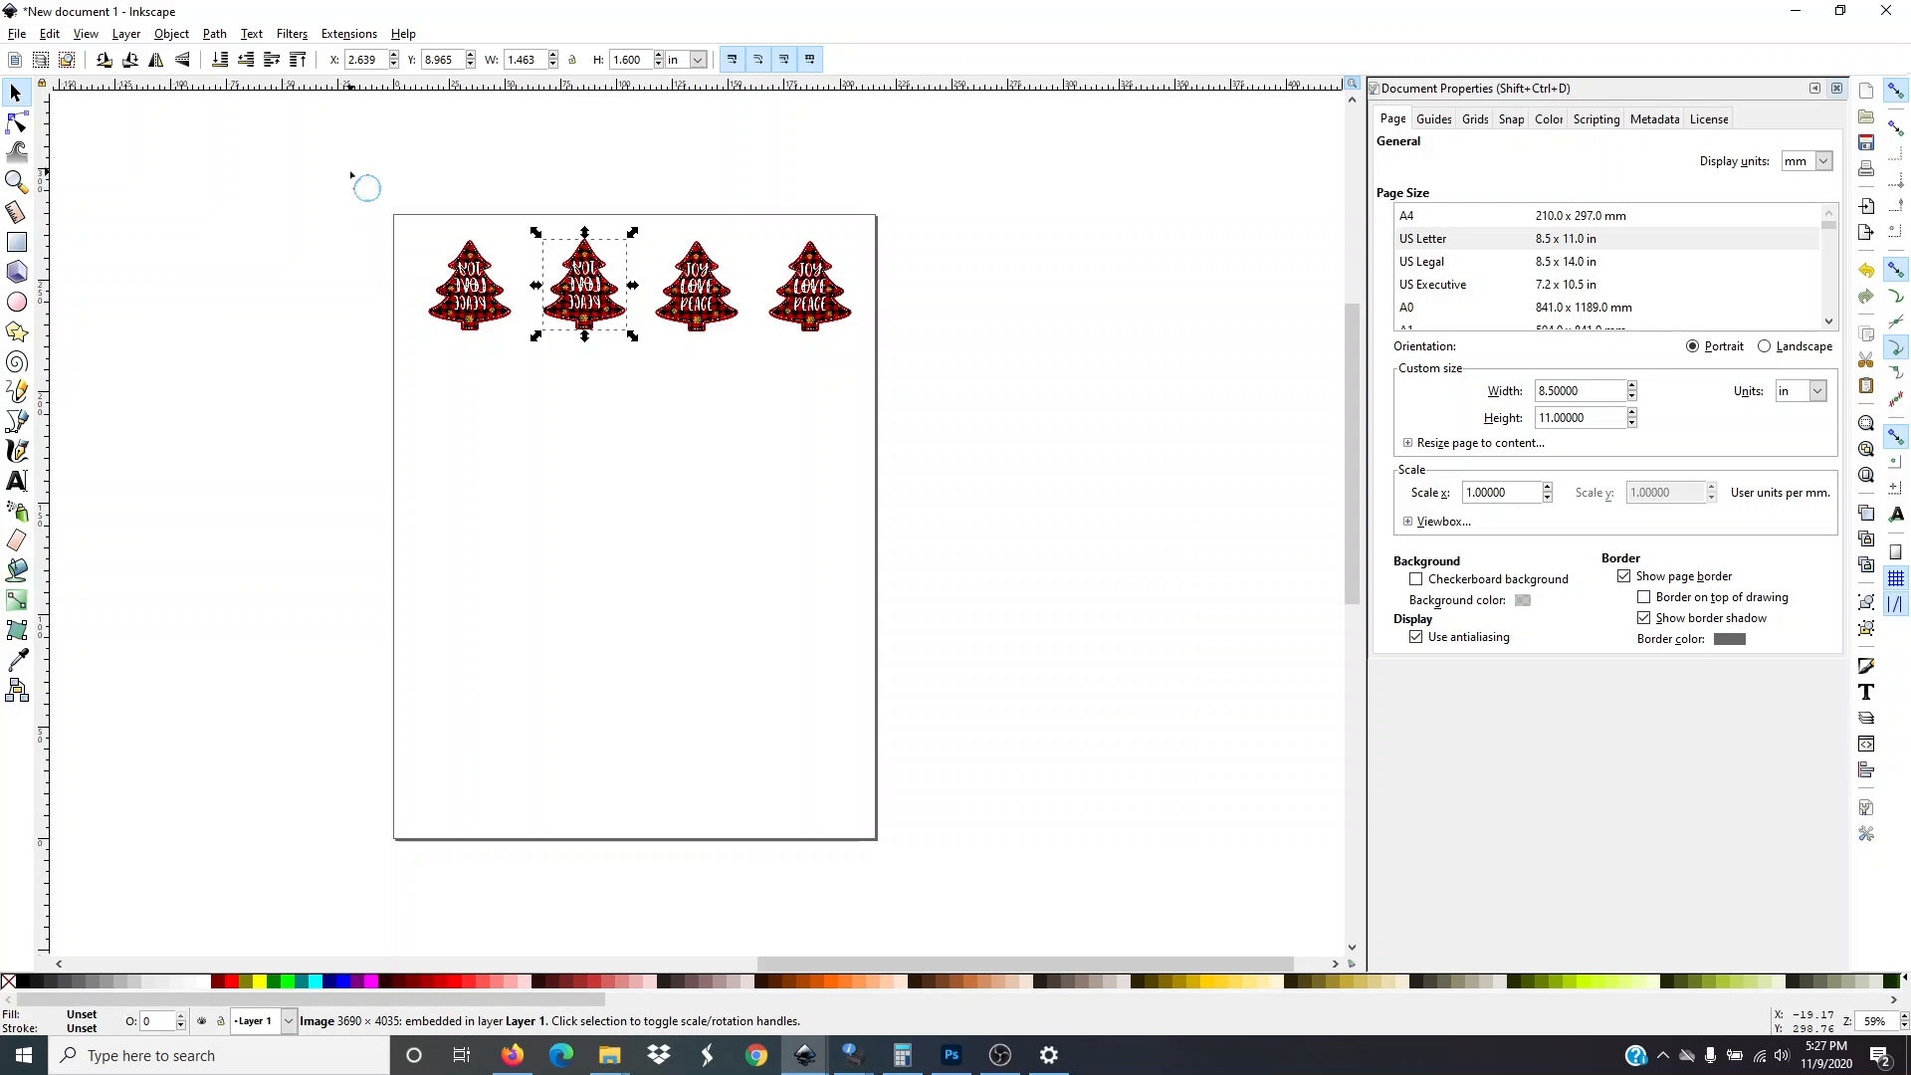
{"action": "left_click_drag", "start_coordinate": [351, 171], "coordinate": [911, 397]}
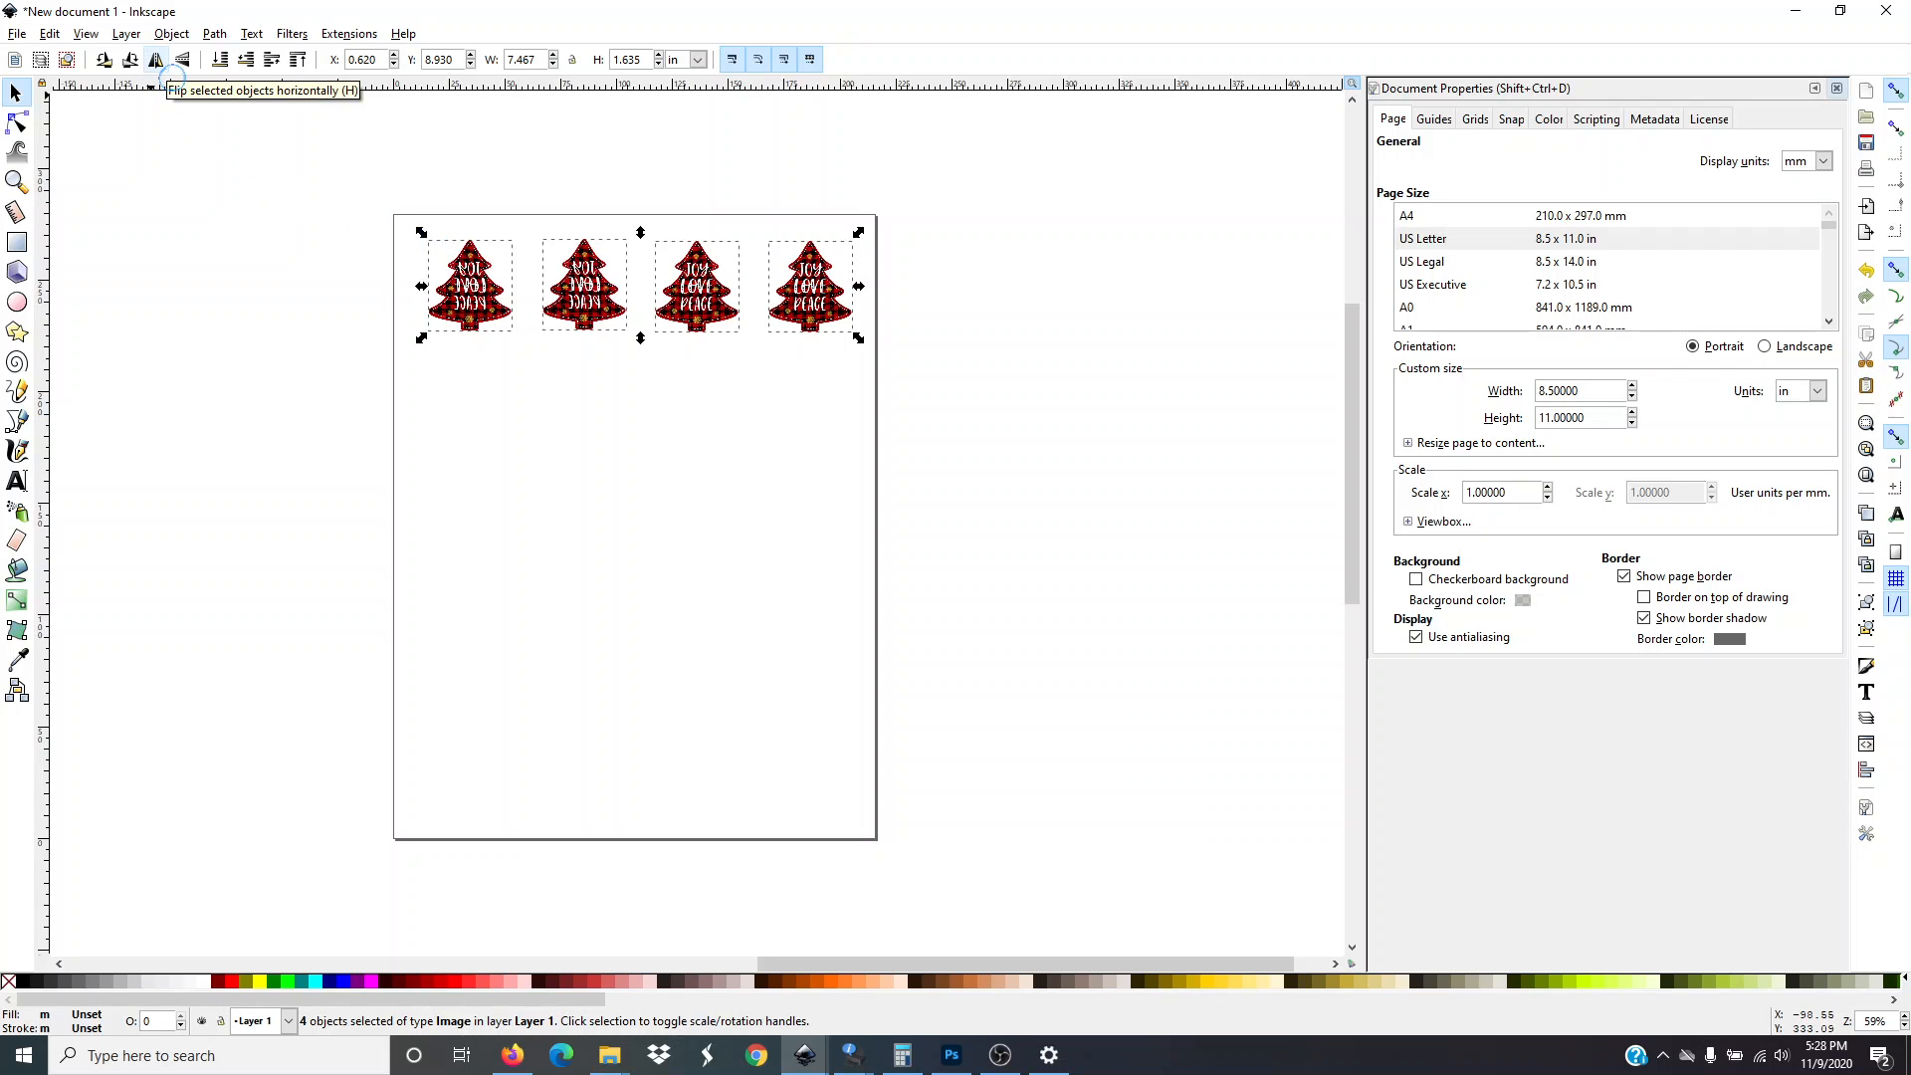
{"action": "left_click", "coordinate": [156, 60]}
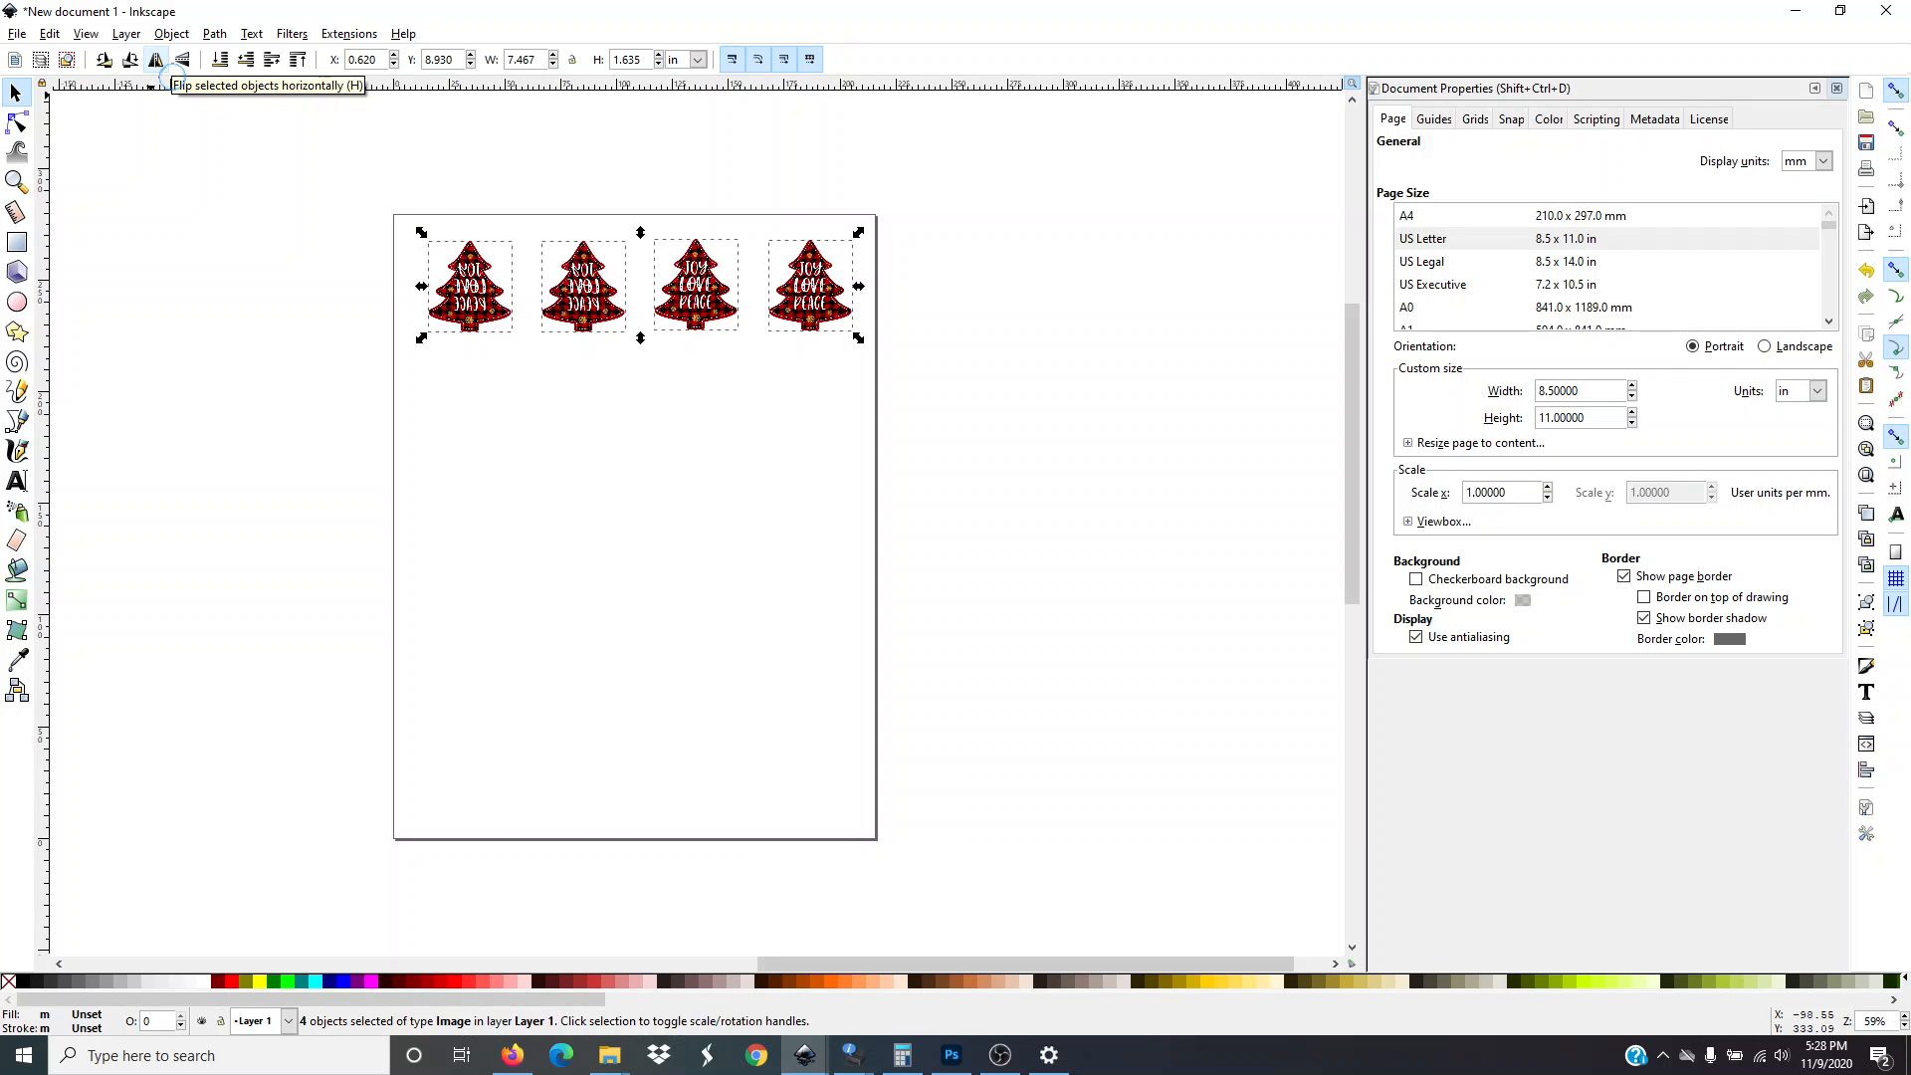
{"action": "left_click", "coordinate": [158, 63]}
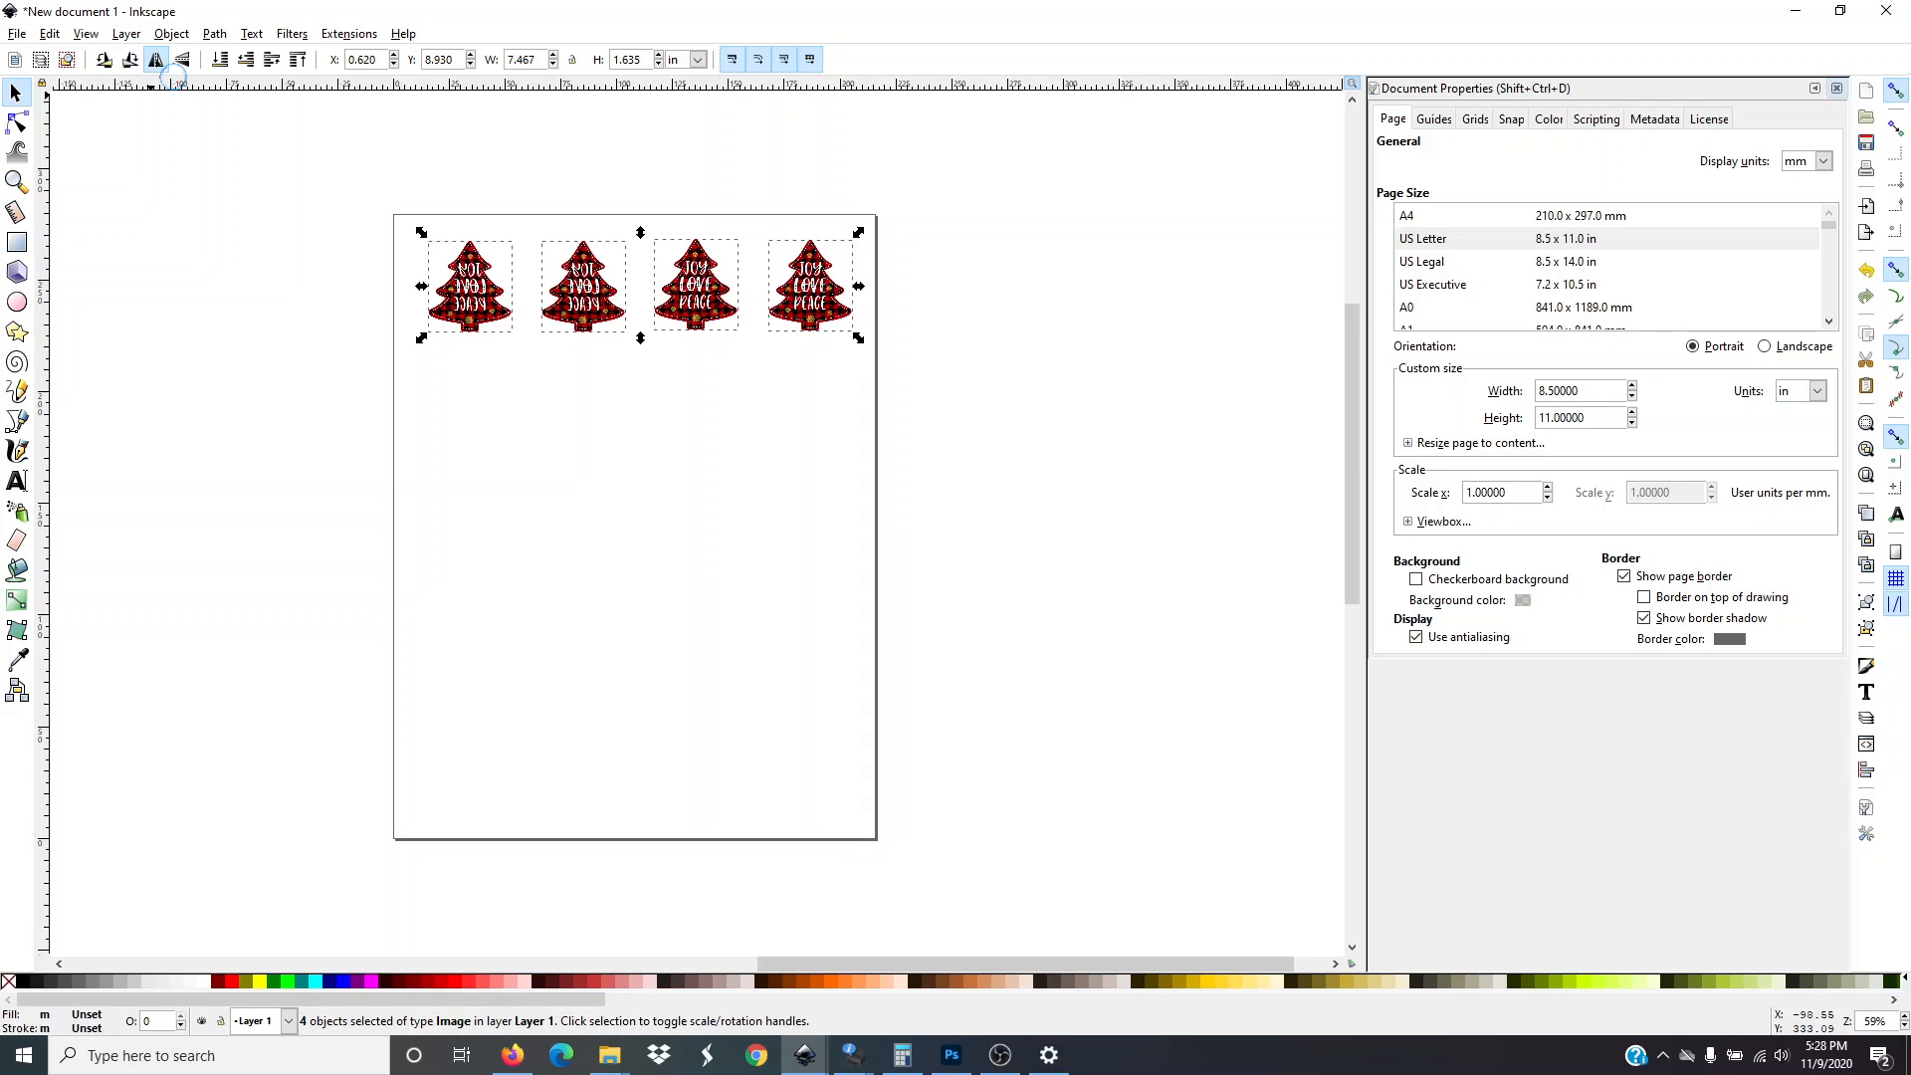
{"action": "left_click", "coordinate": [241, 278]}
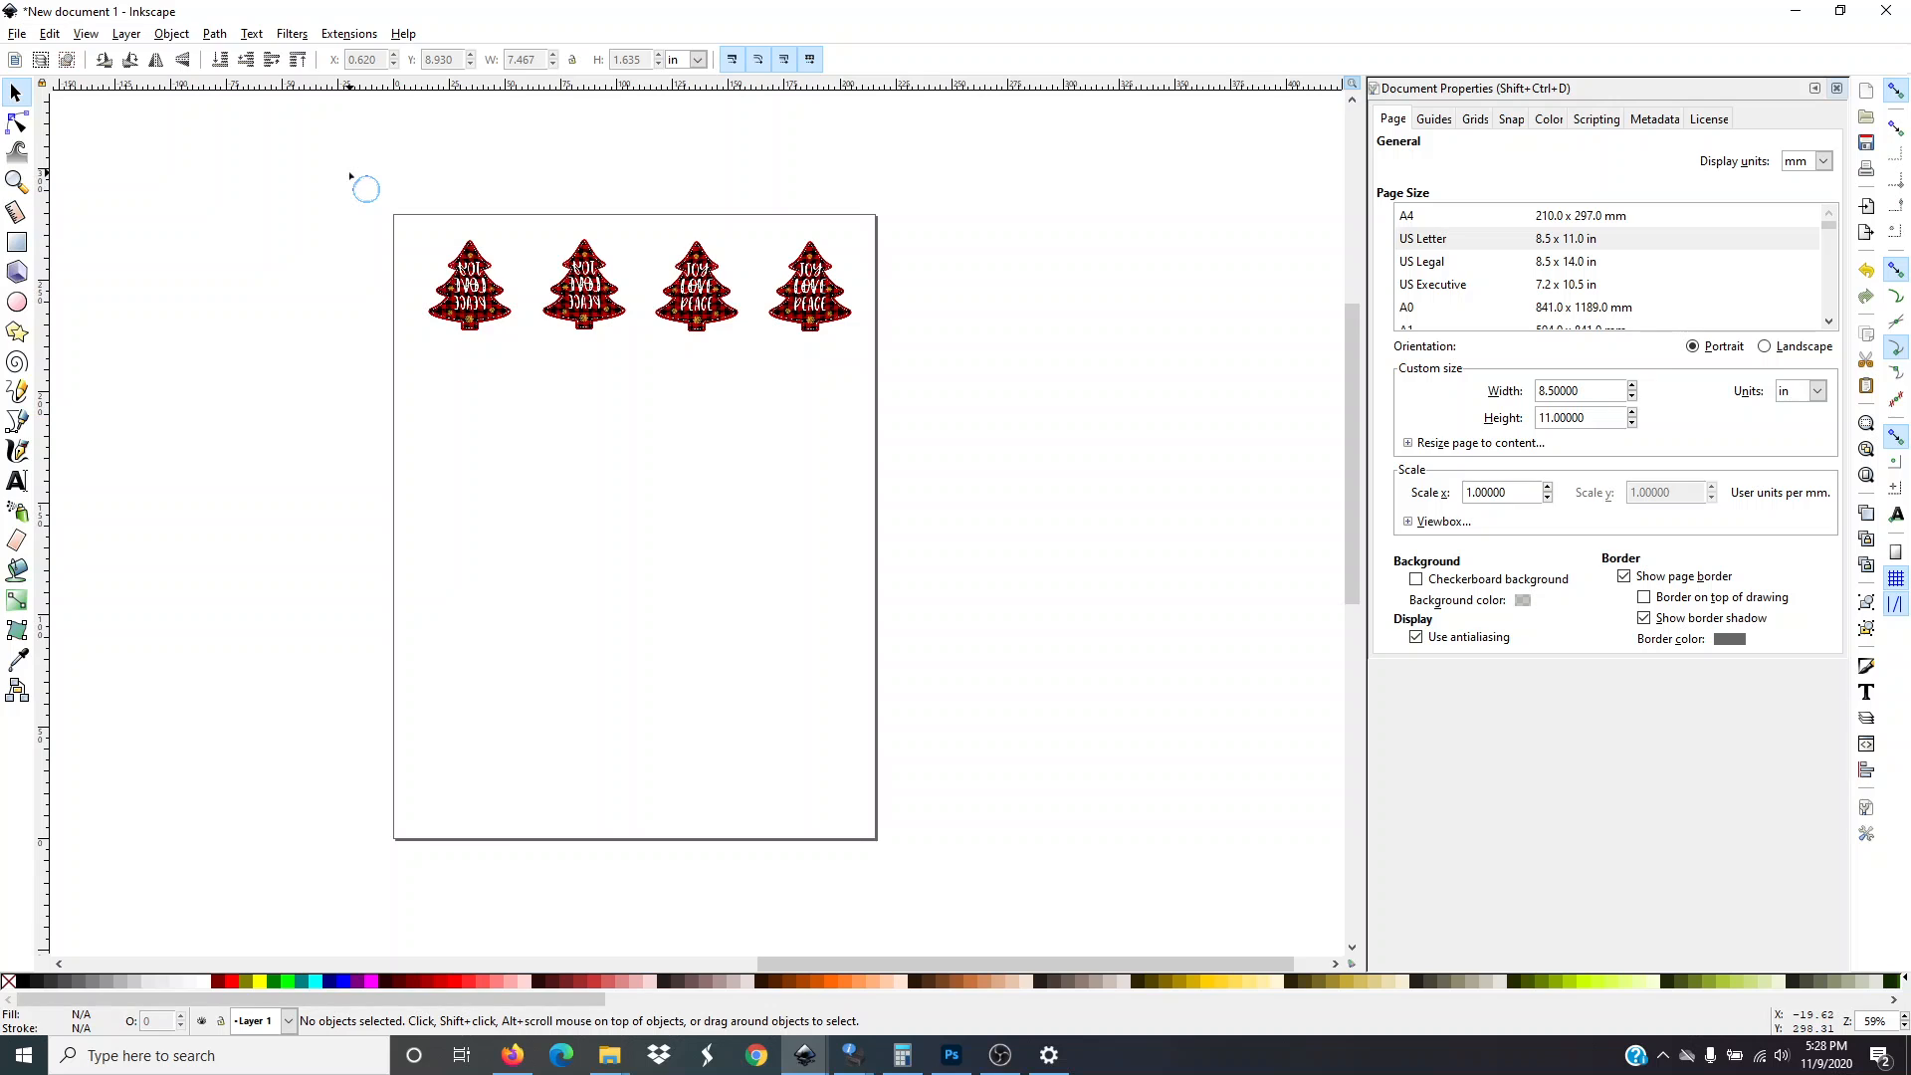
Duplicate the row of four trees and move the copy down to form a second row
{"action": "left_click_drag", "start_coordinate": [352, 181], "coordinate": [931, 383]}
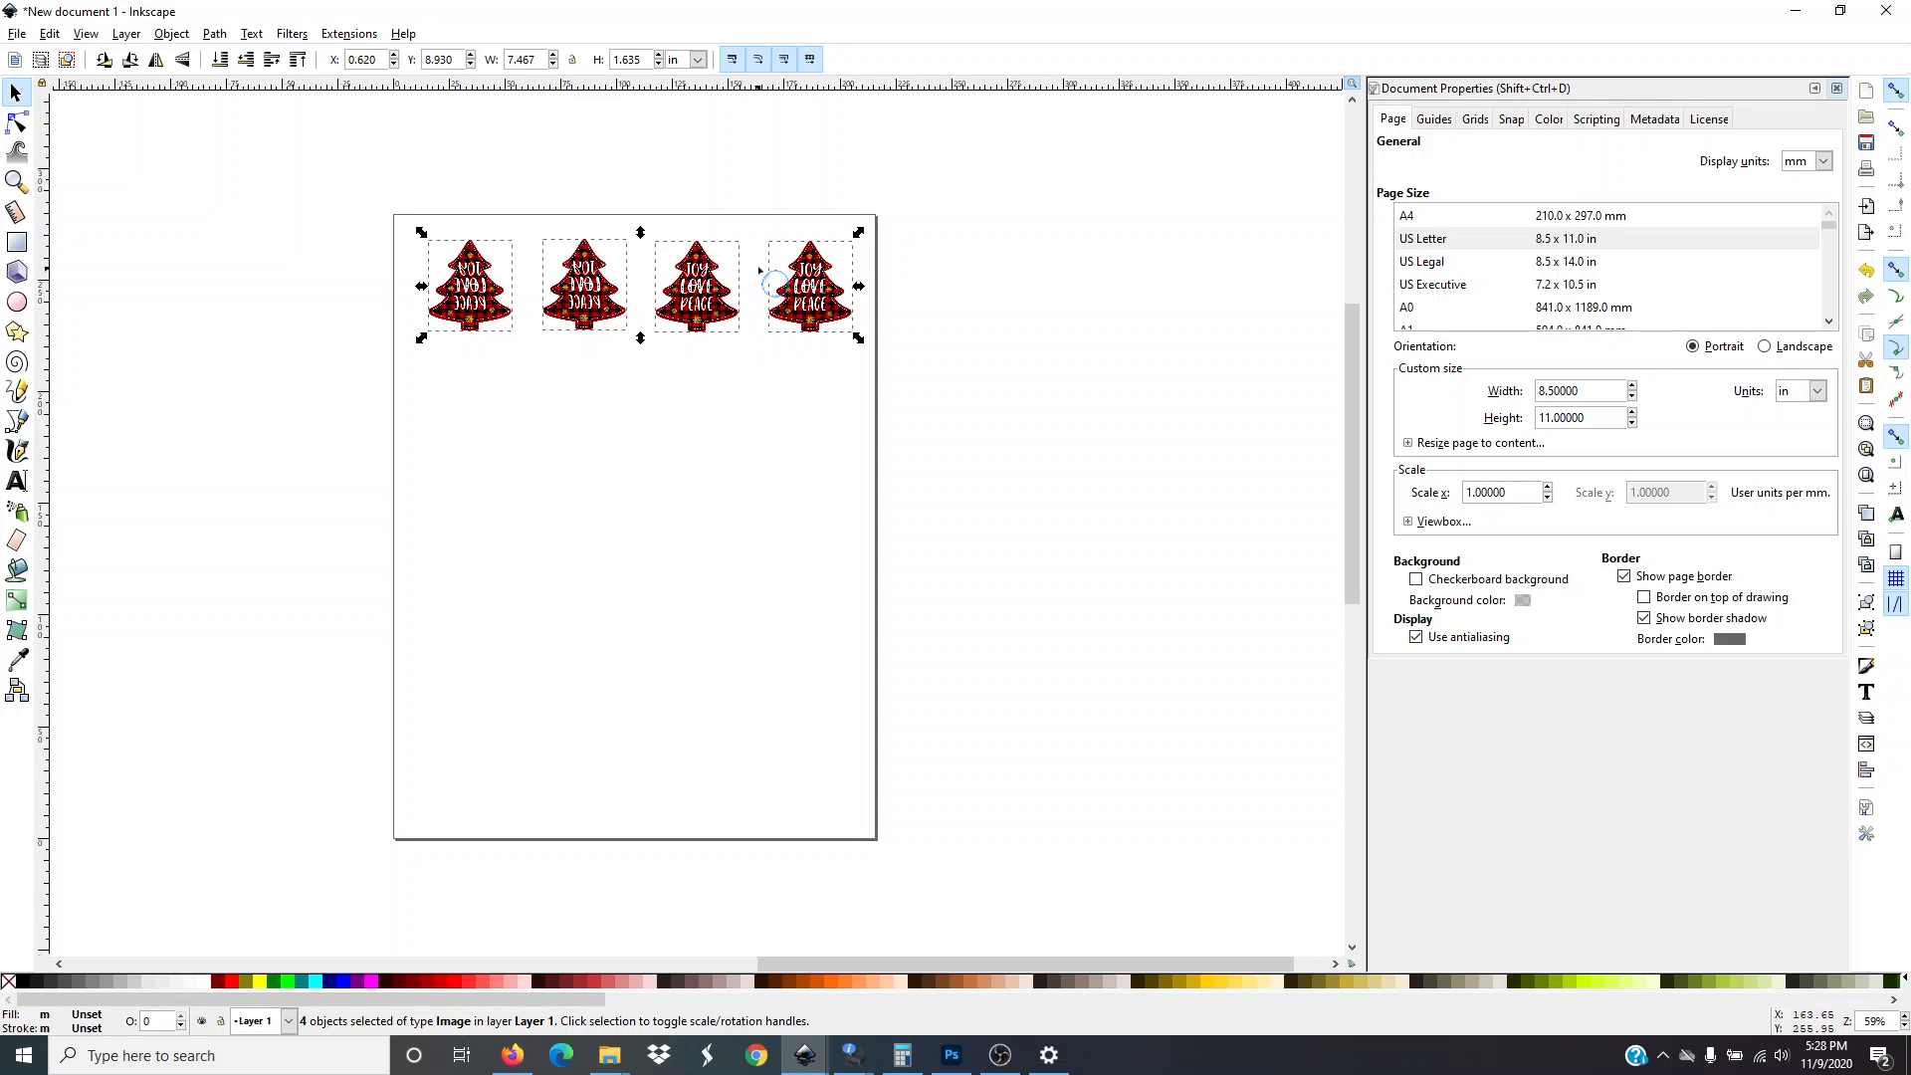
{"action": "right_click", "coordinate": [701, 311]}
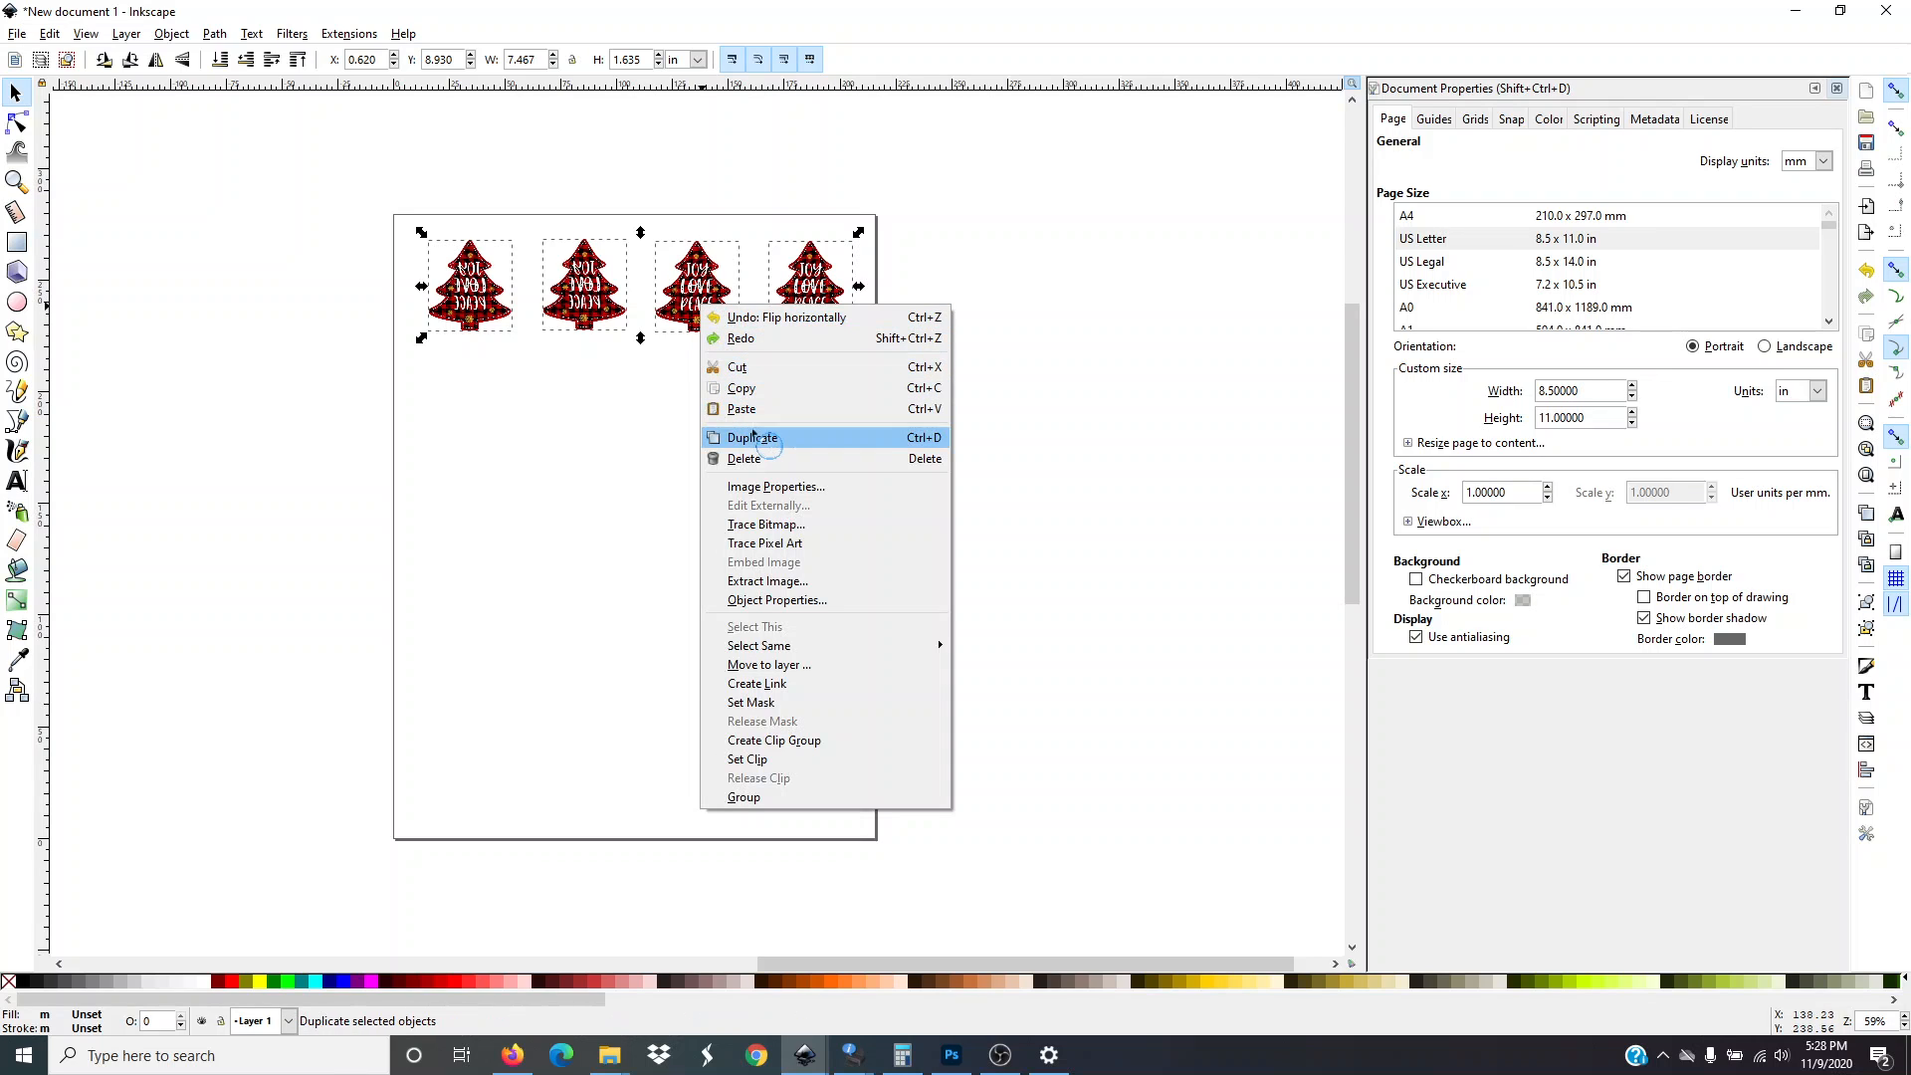
{"action": "left_click", "coordinate": [753, 437]}
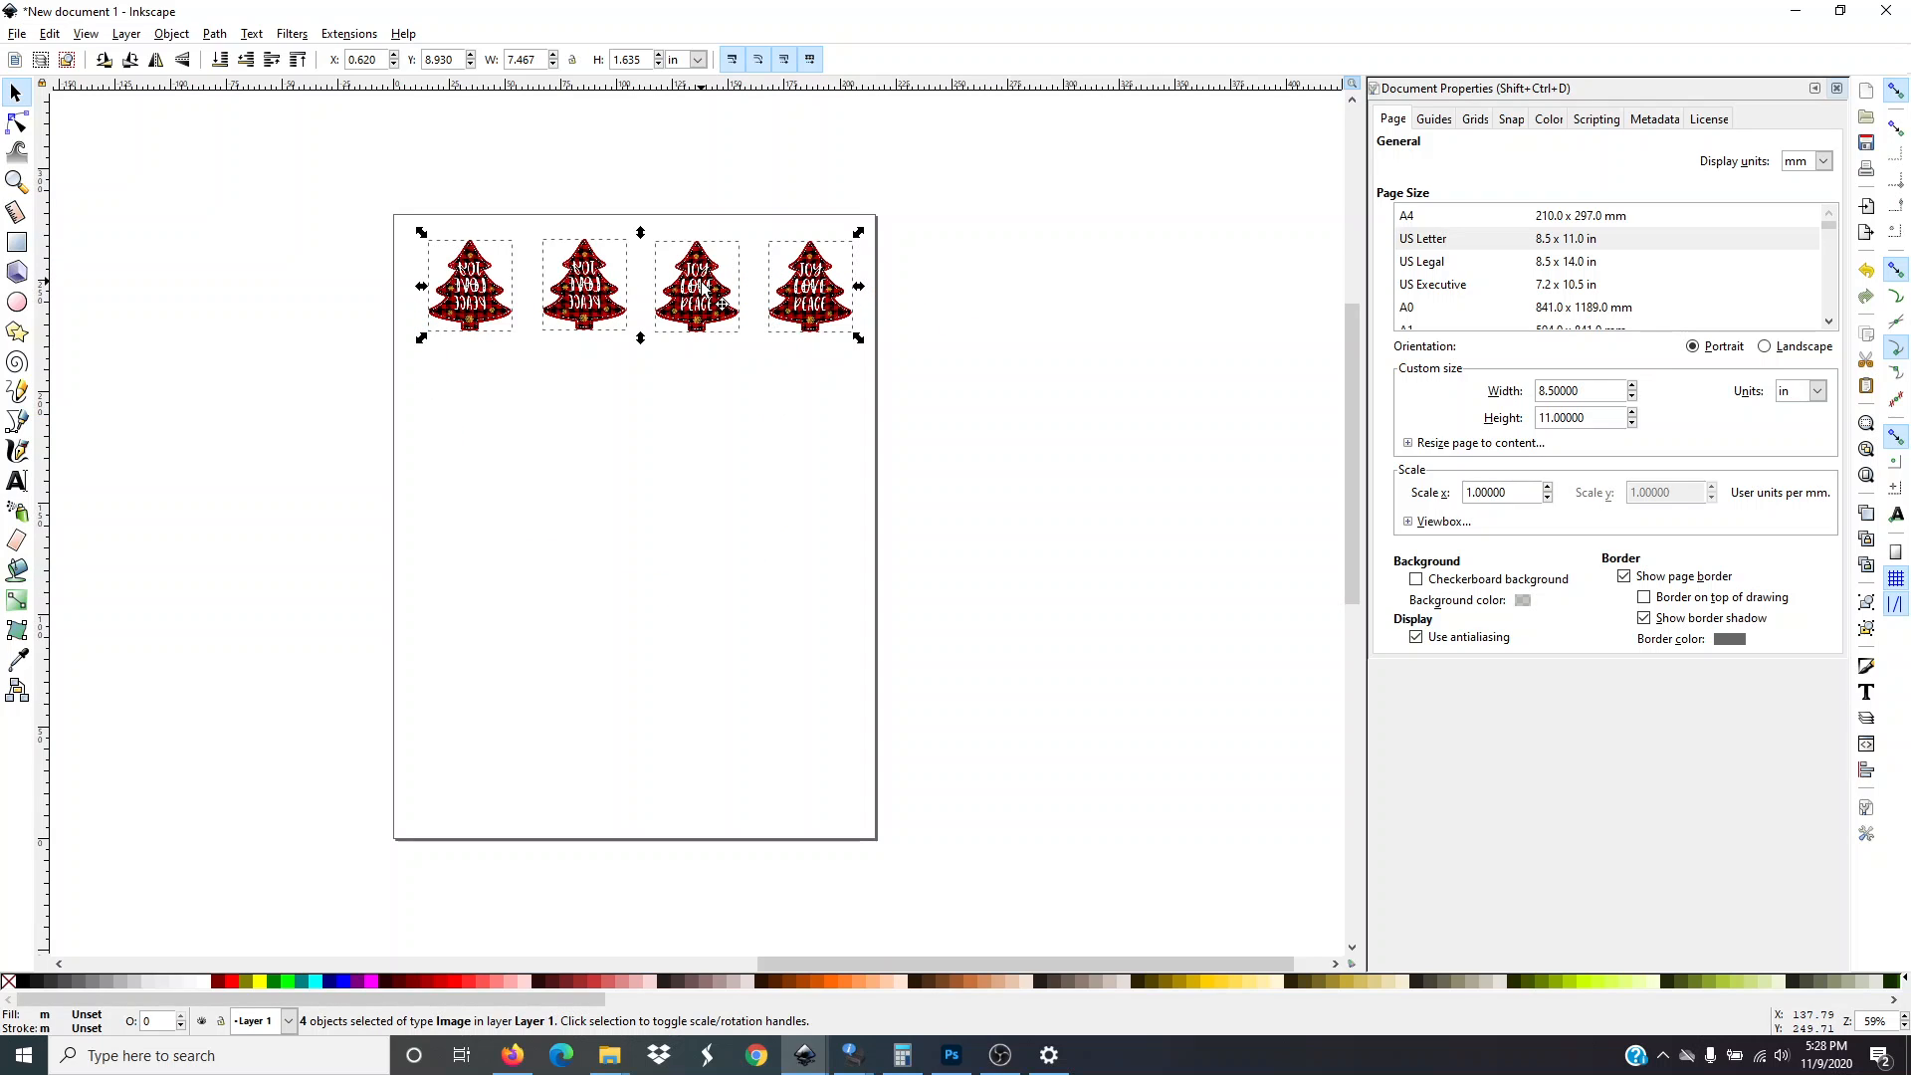
{"action": "left_click_drag", "start_coordinate": [702, 288], "coordinate": [702, 419]}
{"action": "left_click", "coordinate": [676, 522]}
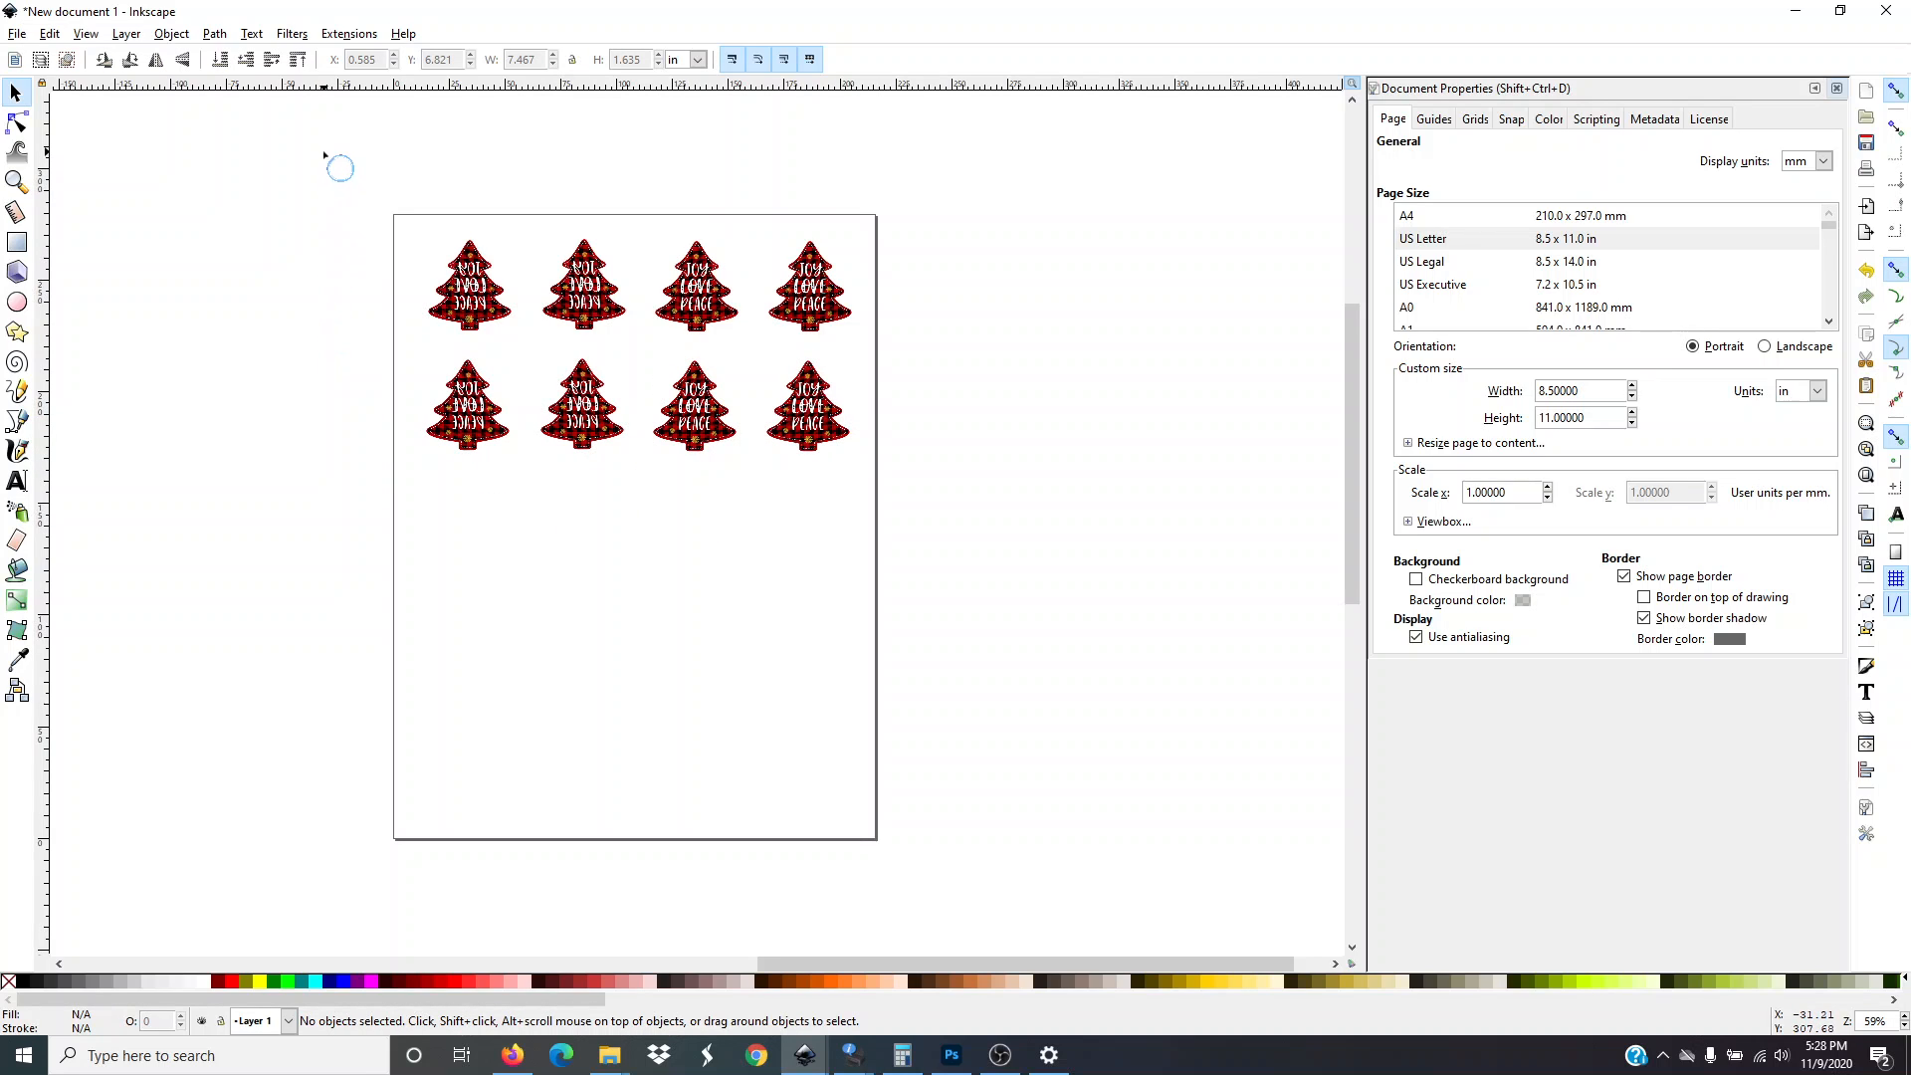
Duplicate both rows of trees in place and shift all the trees slightly upward on the page
{"action": "left_click_drag", "start_coordinate": [324, 147], "coordinate": [935, 535]}
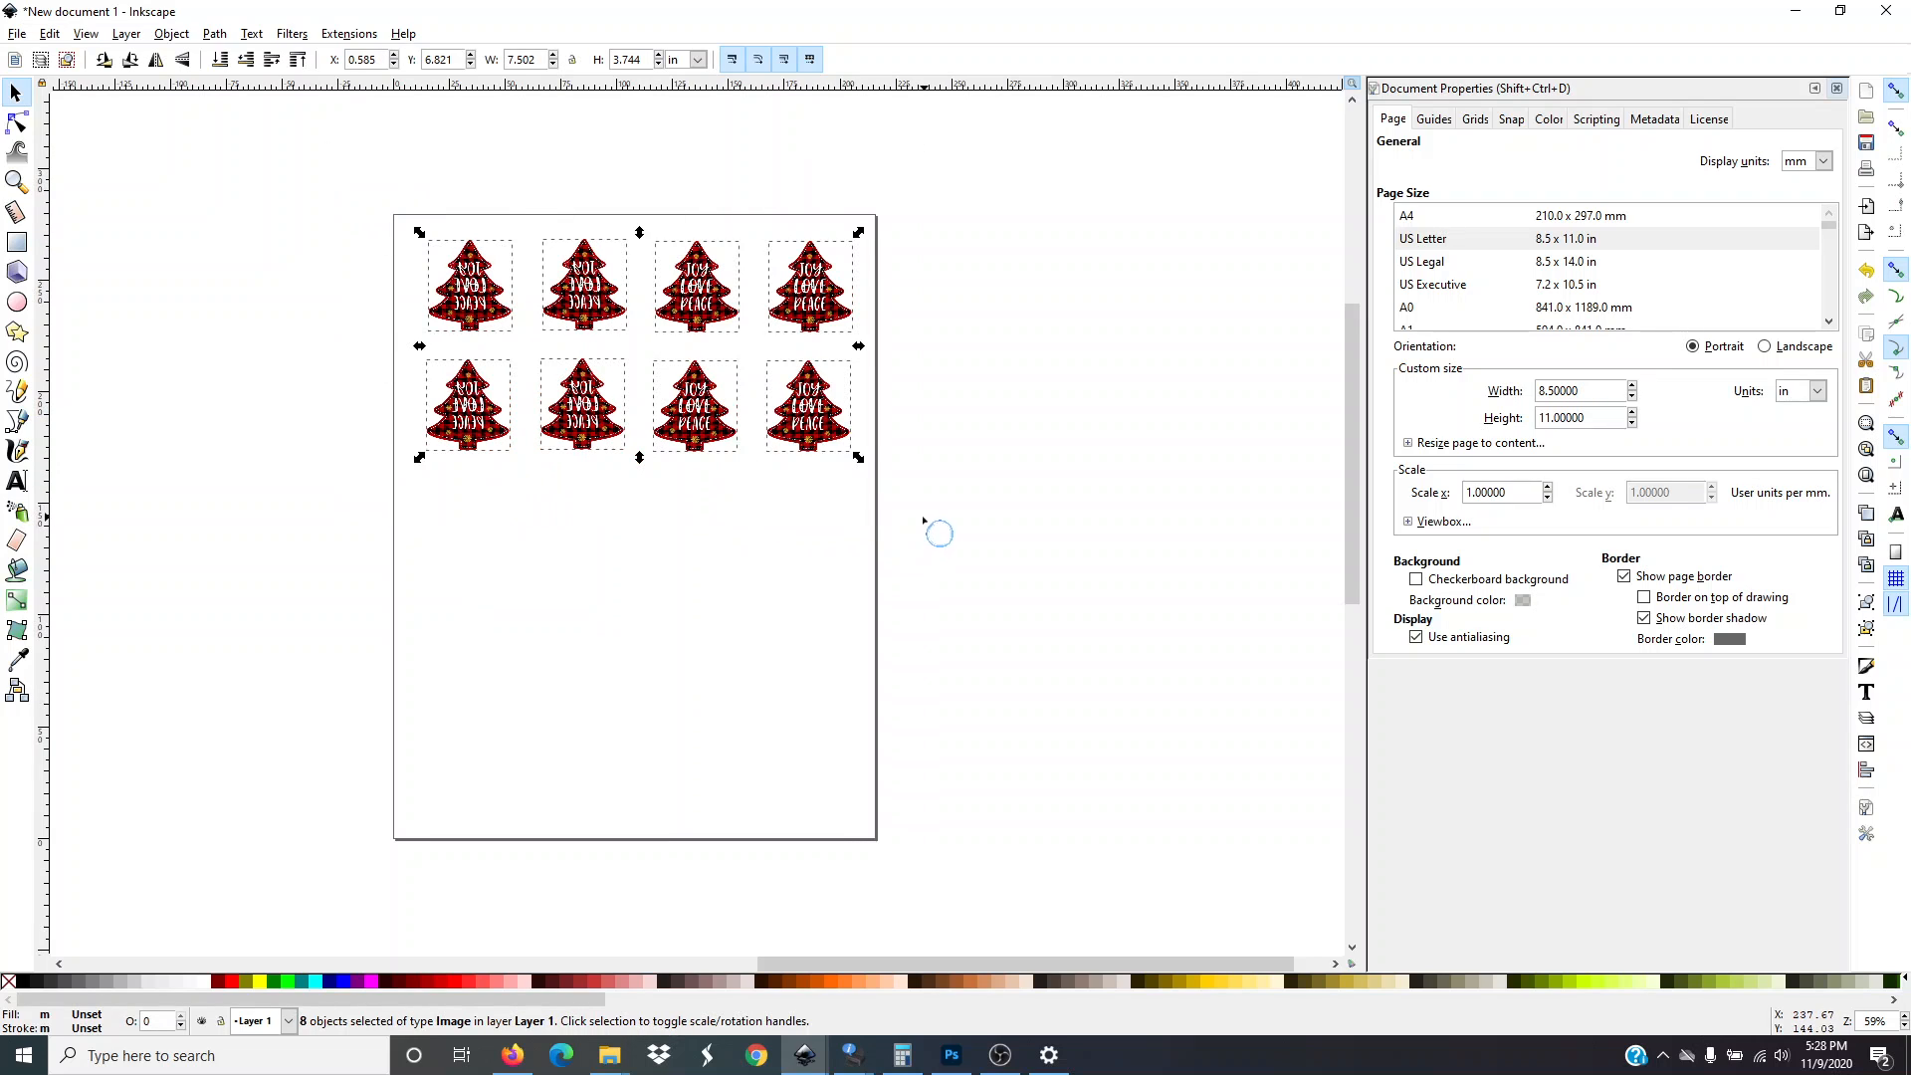
{"action": "right_click", "coordinate": [708, 407]}
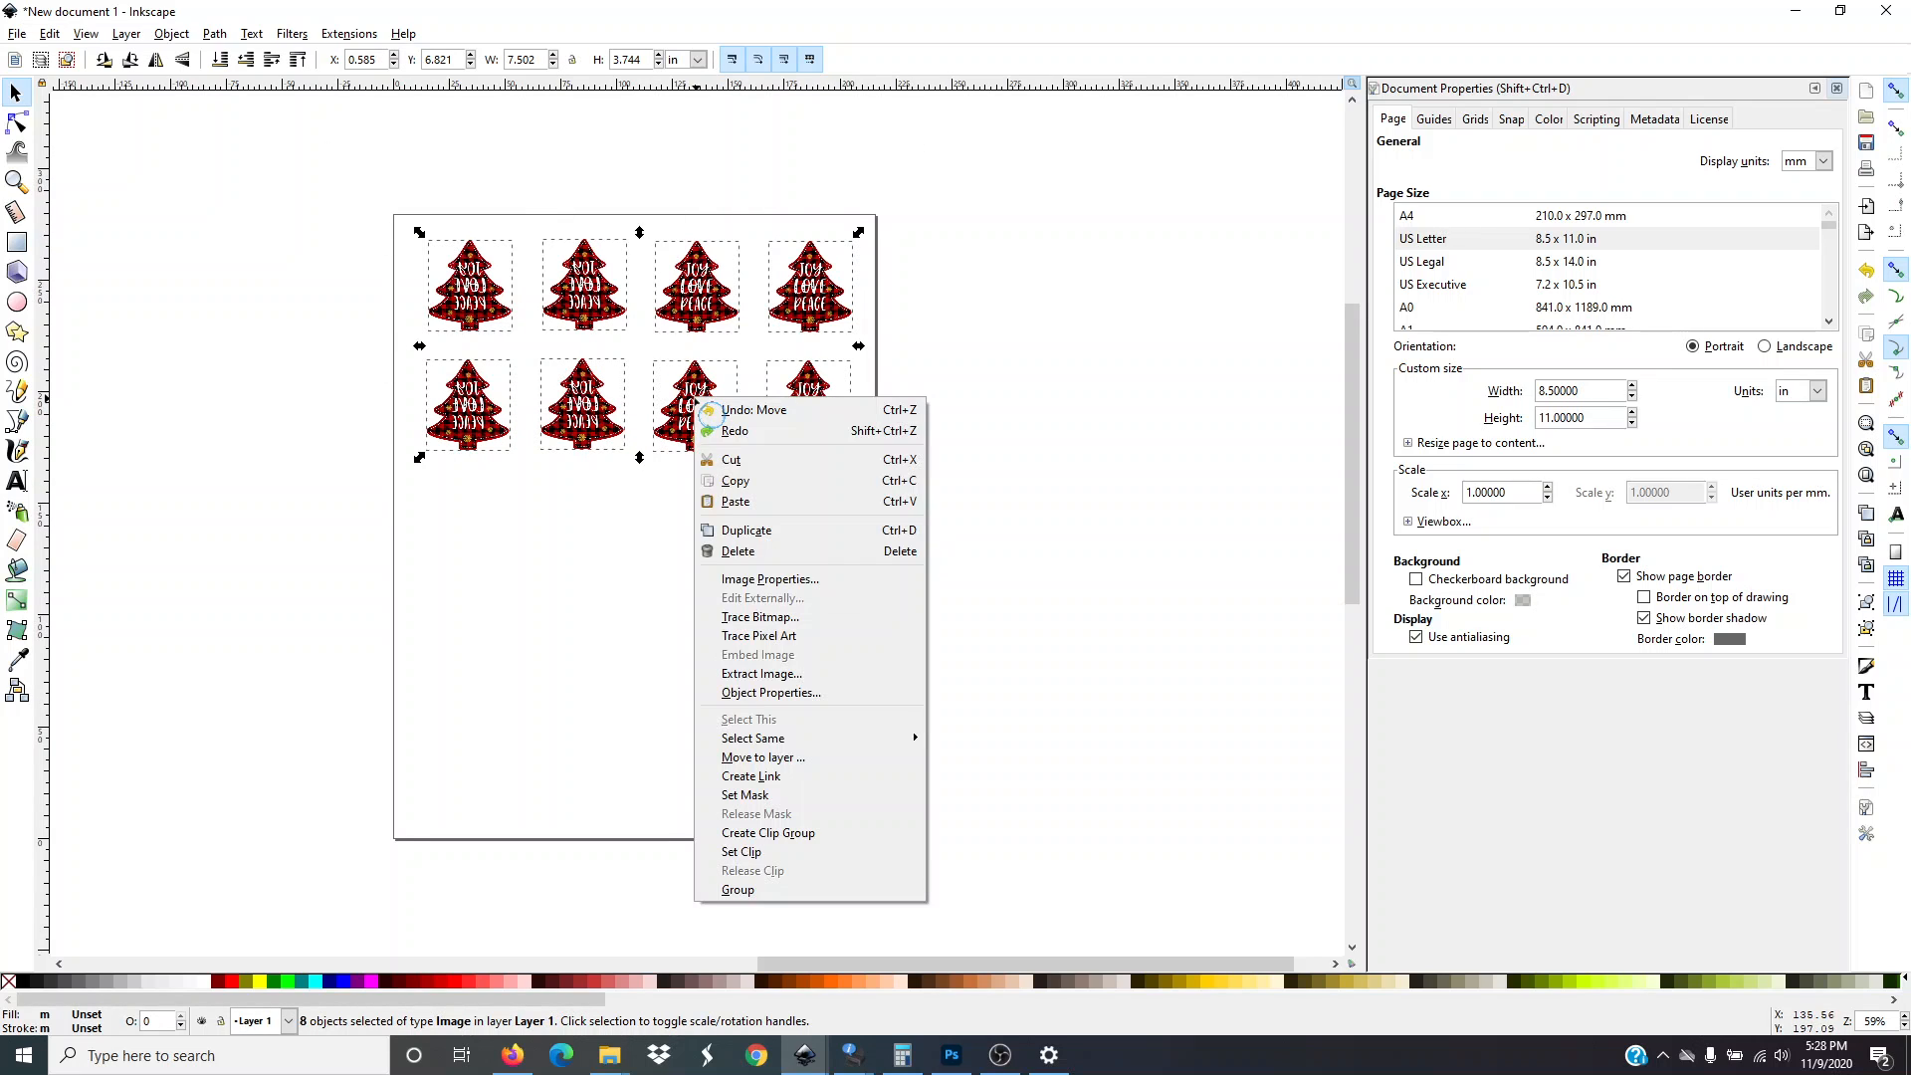
{"action": "left_click", "coordinate": [732, 532]}
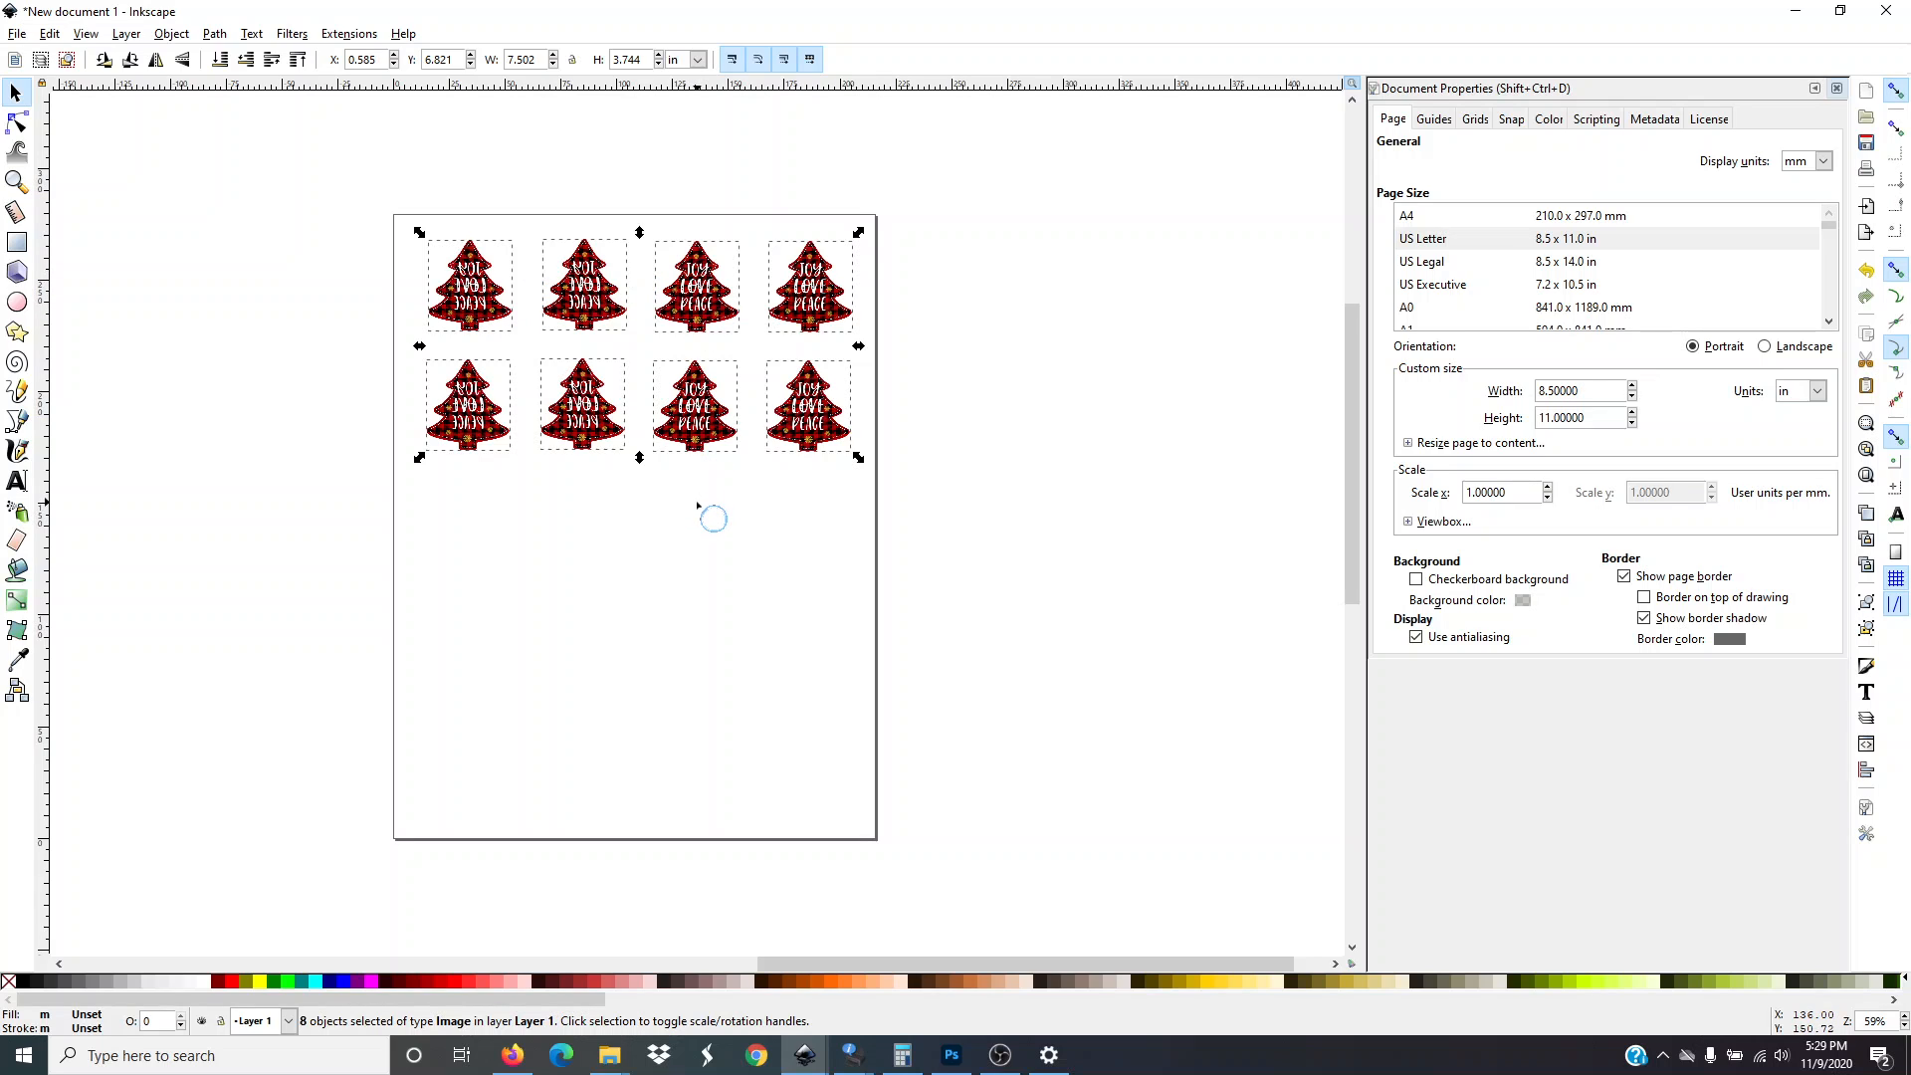
{"action": "left_click", "coordinate": [707, 538]}
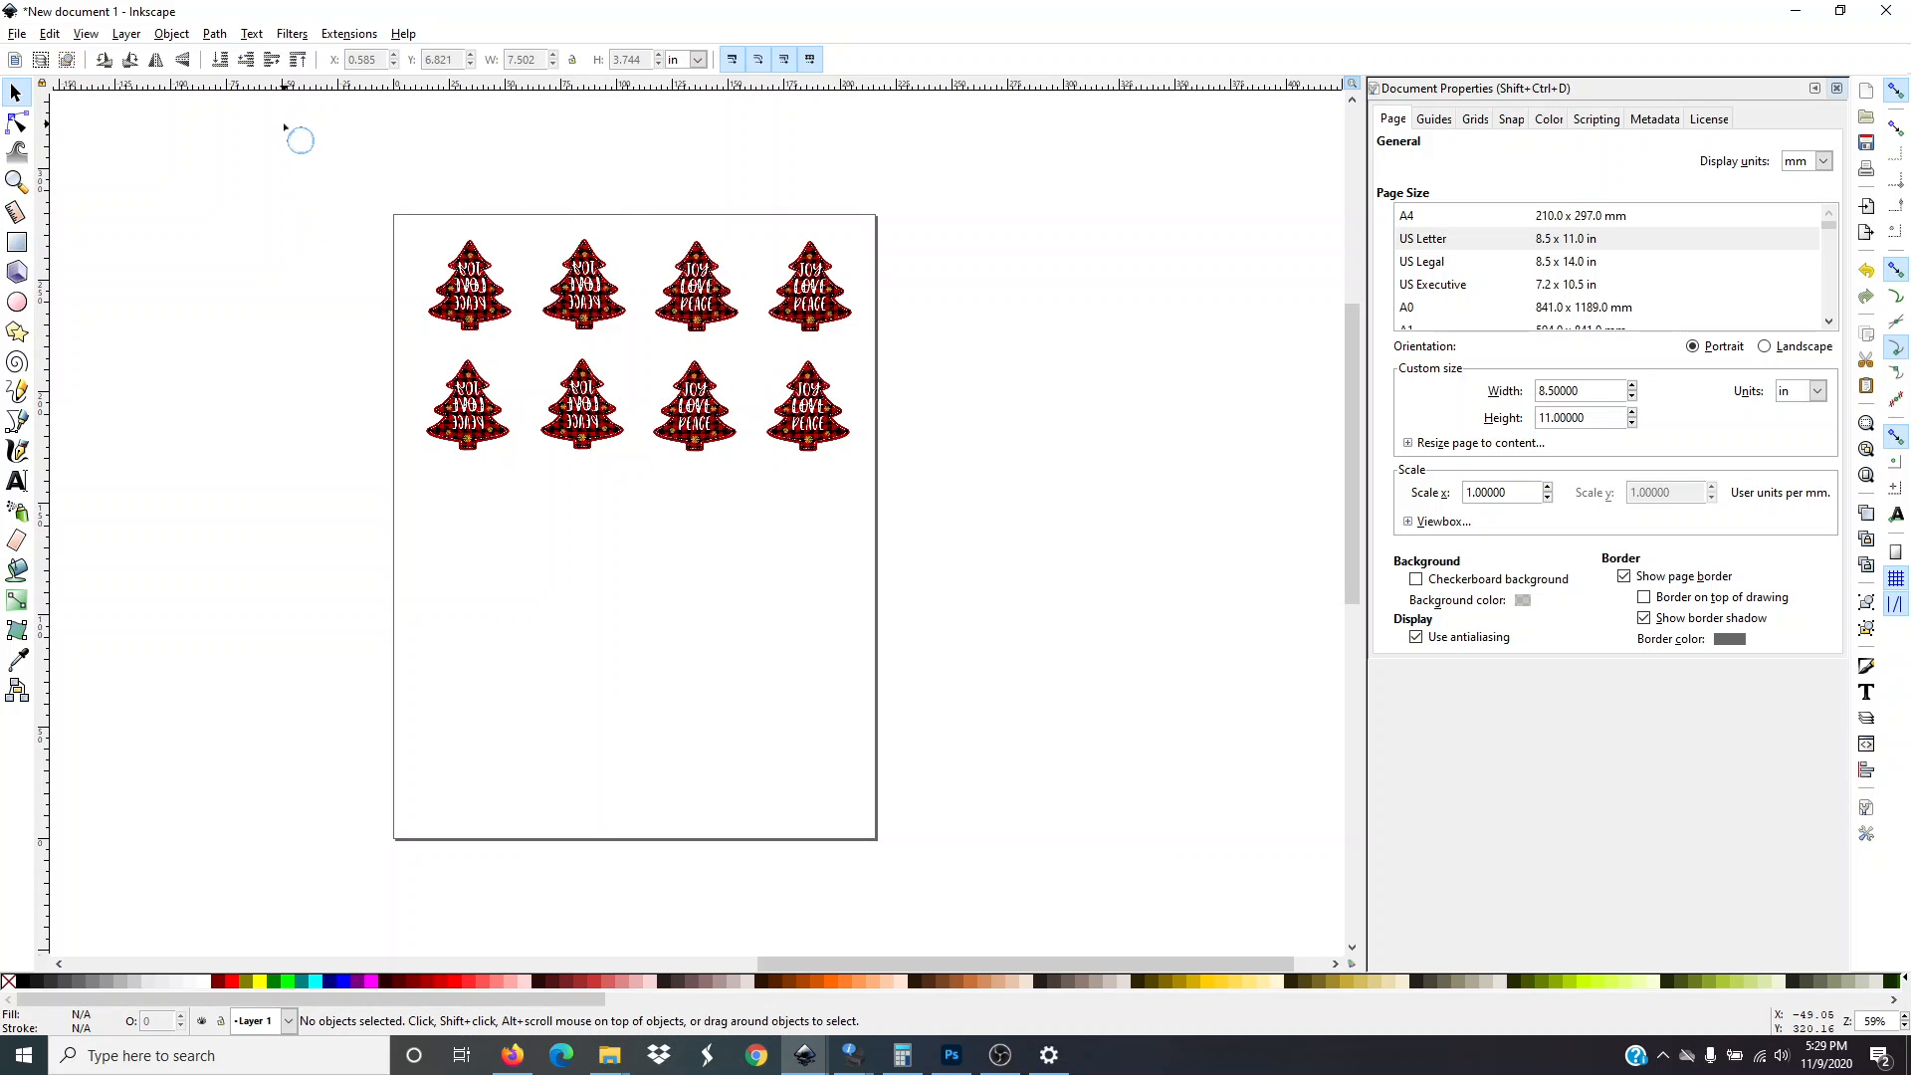
{"action": "left_click_drag", "start_coordinate": [331, 157], "coordinate": [900, 497]}
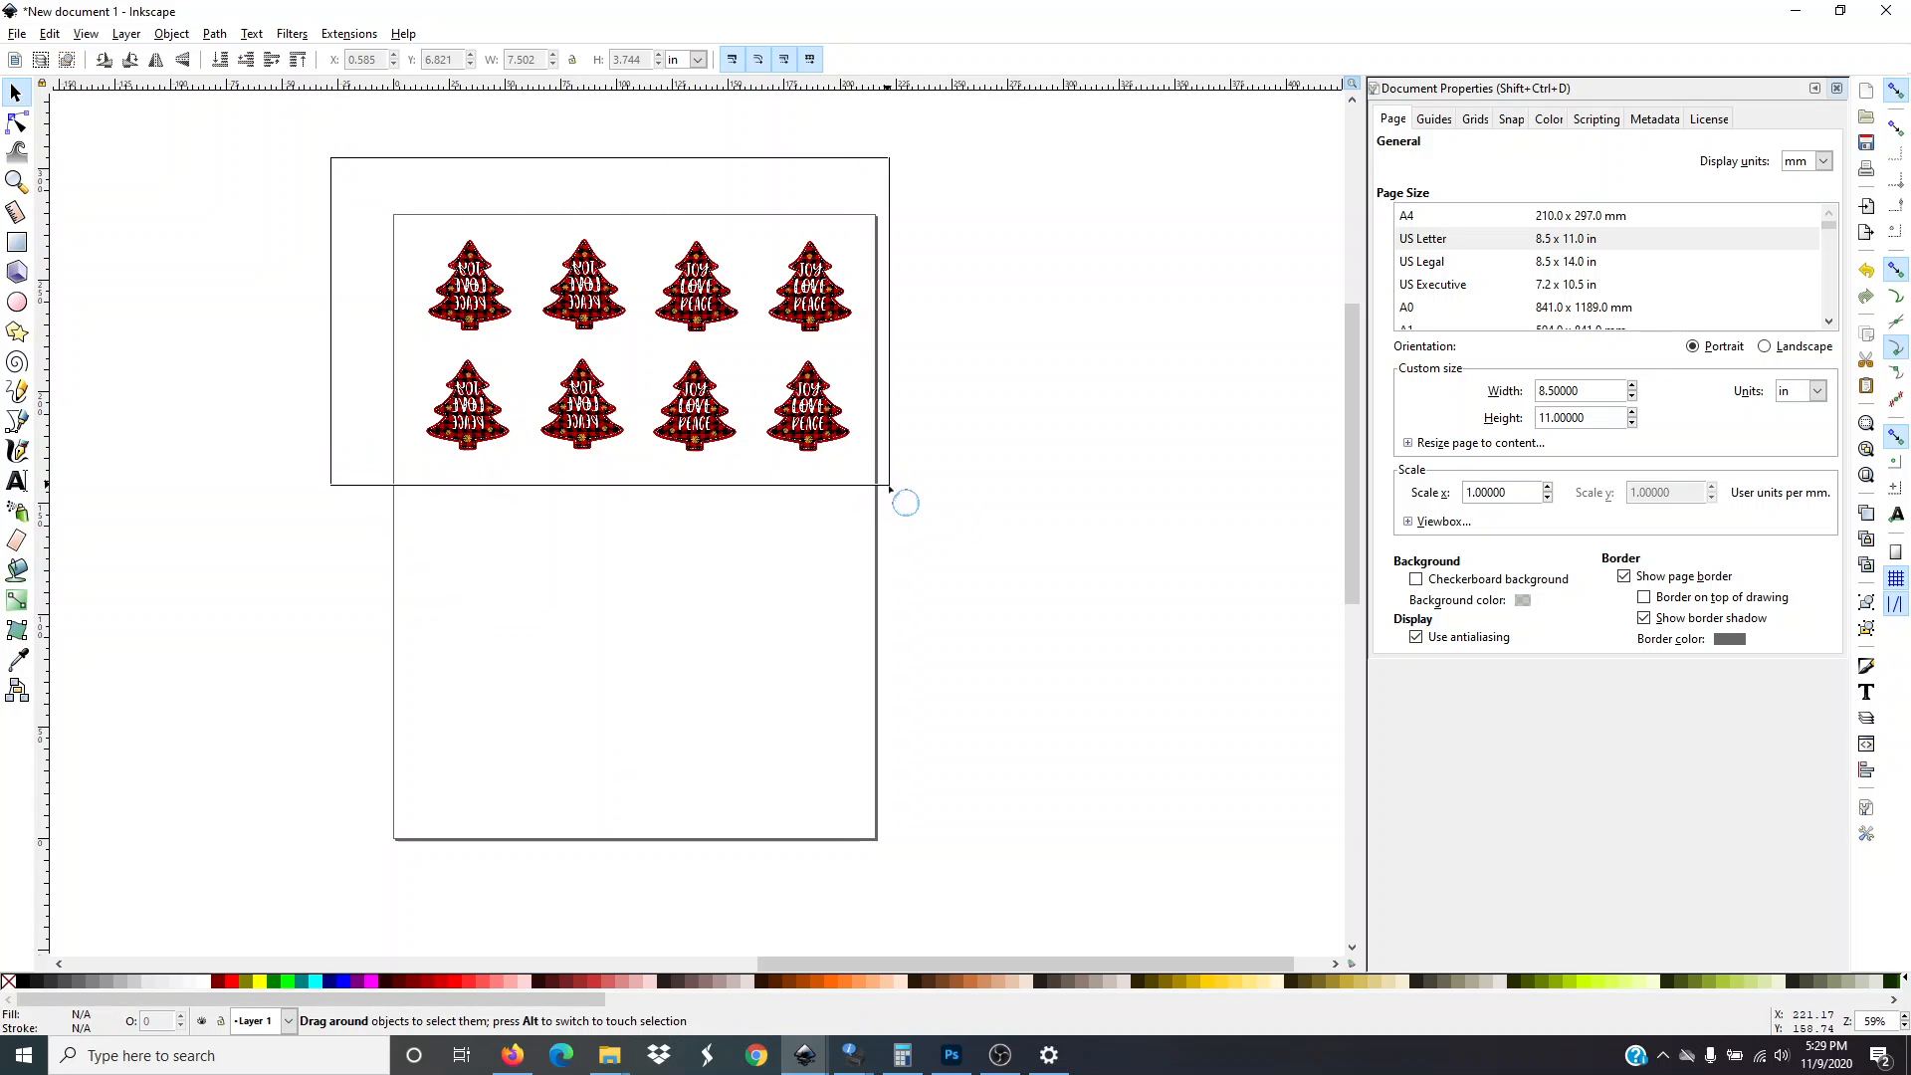
{"action": "mouse_move", "coordinate": [711, 306]}
{"action": "left_mouse_down"}
{"action": "mouse_move", "coordinate": [723, 598]}
{"action": "mouse_move", "coordinate": [705, 277]}
{"action": "left_mouse_up"}
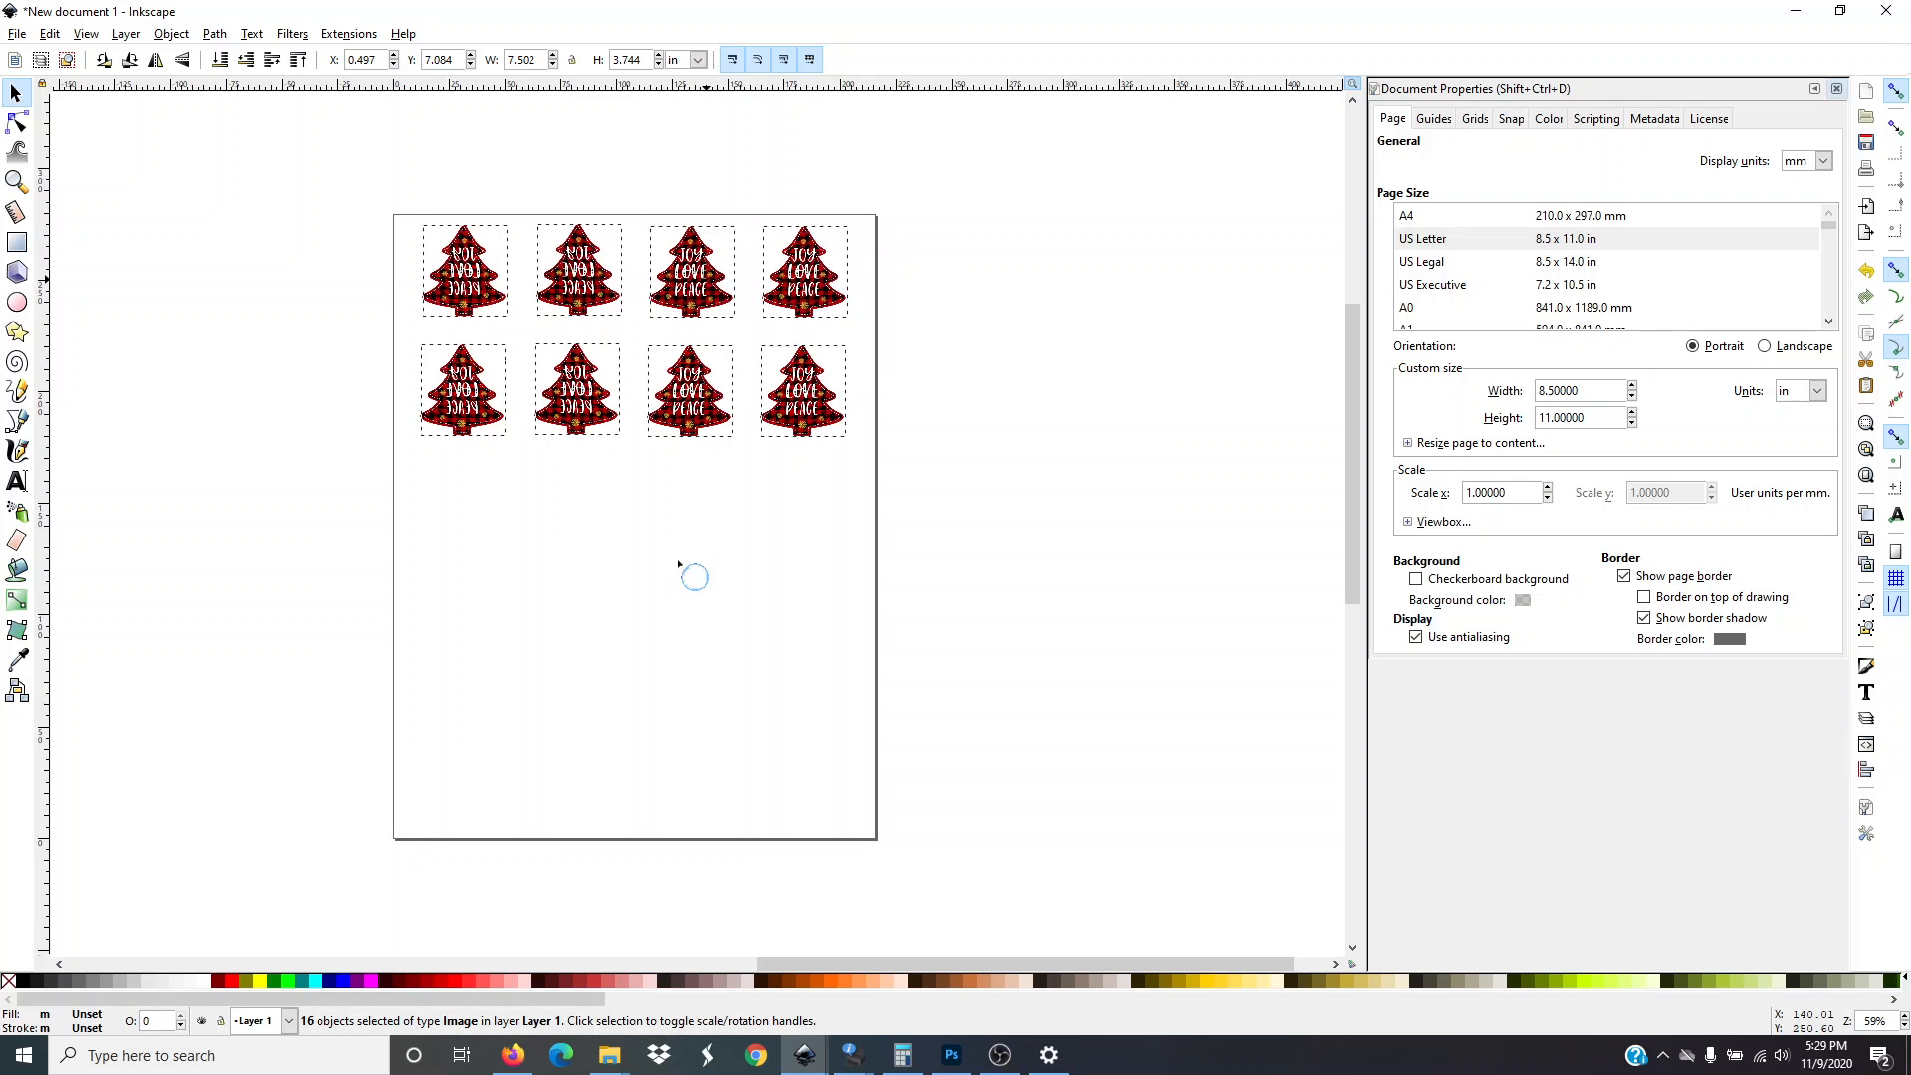
{"action": "left_click", "coordinate": [654, 591]}
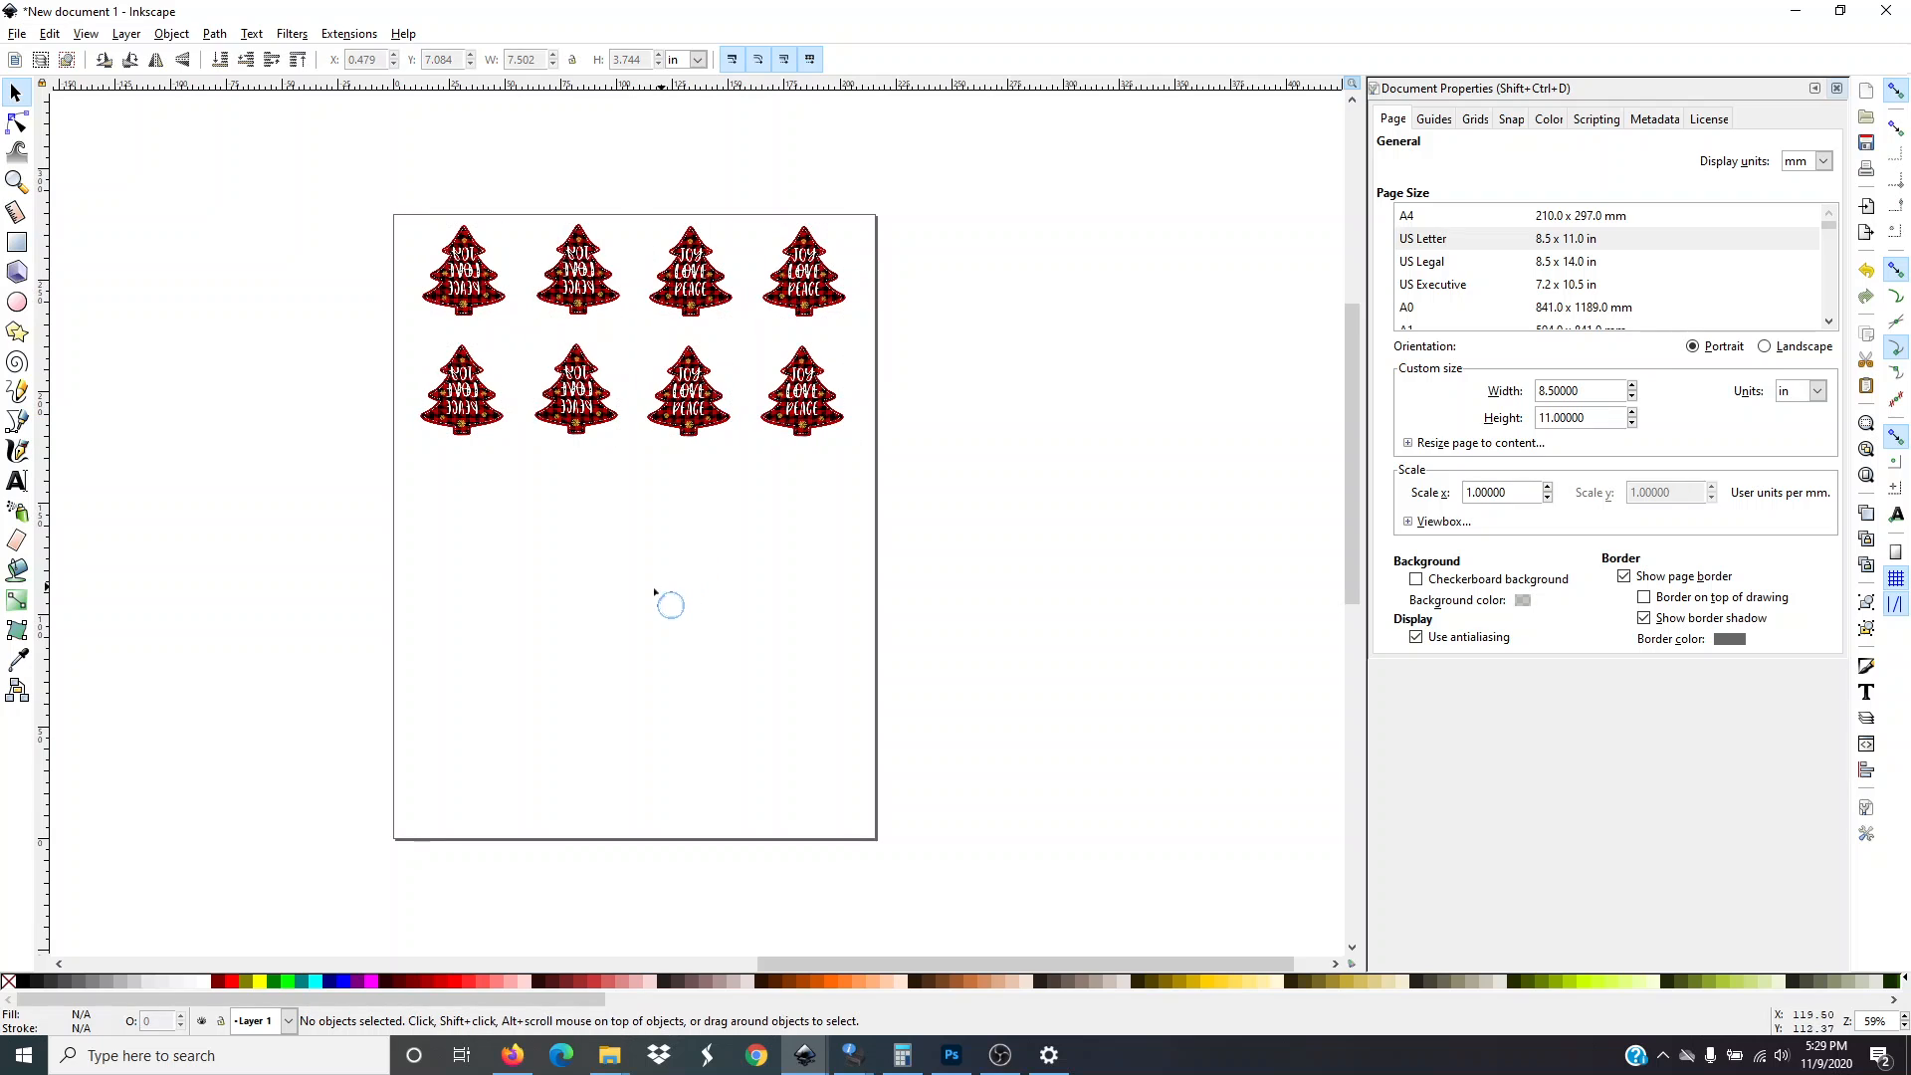
Move the duplicated second-row trees down one by one to form a third row
{"action": "left_click", "coordinate": [468, 391]}
{"action": "key", "text": "ctrl+d"}
{"action": "left_click_drag", "start_coordinate": [468, 391], "coordinate": [465, 518]}
{"action": "left_click_drag", "start_coordinate": [571, 414], "coordinate": [577, 549]}
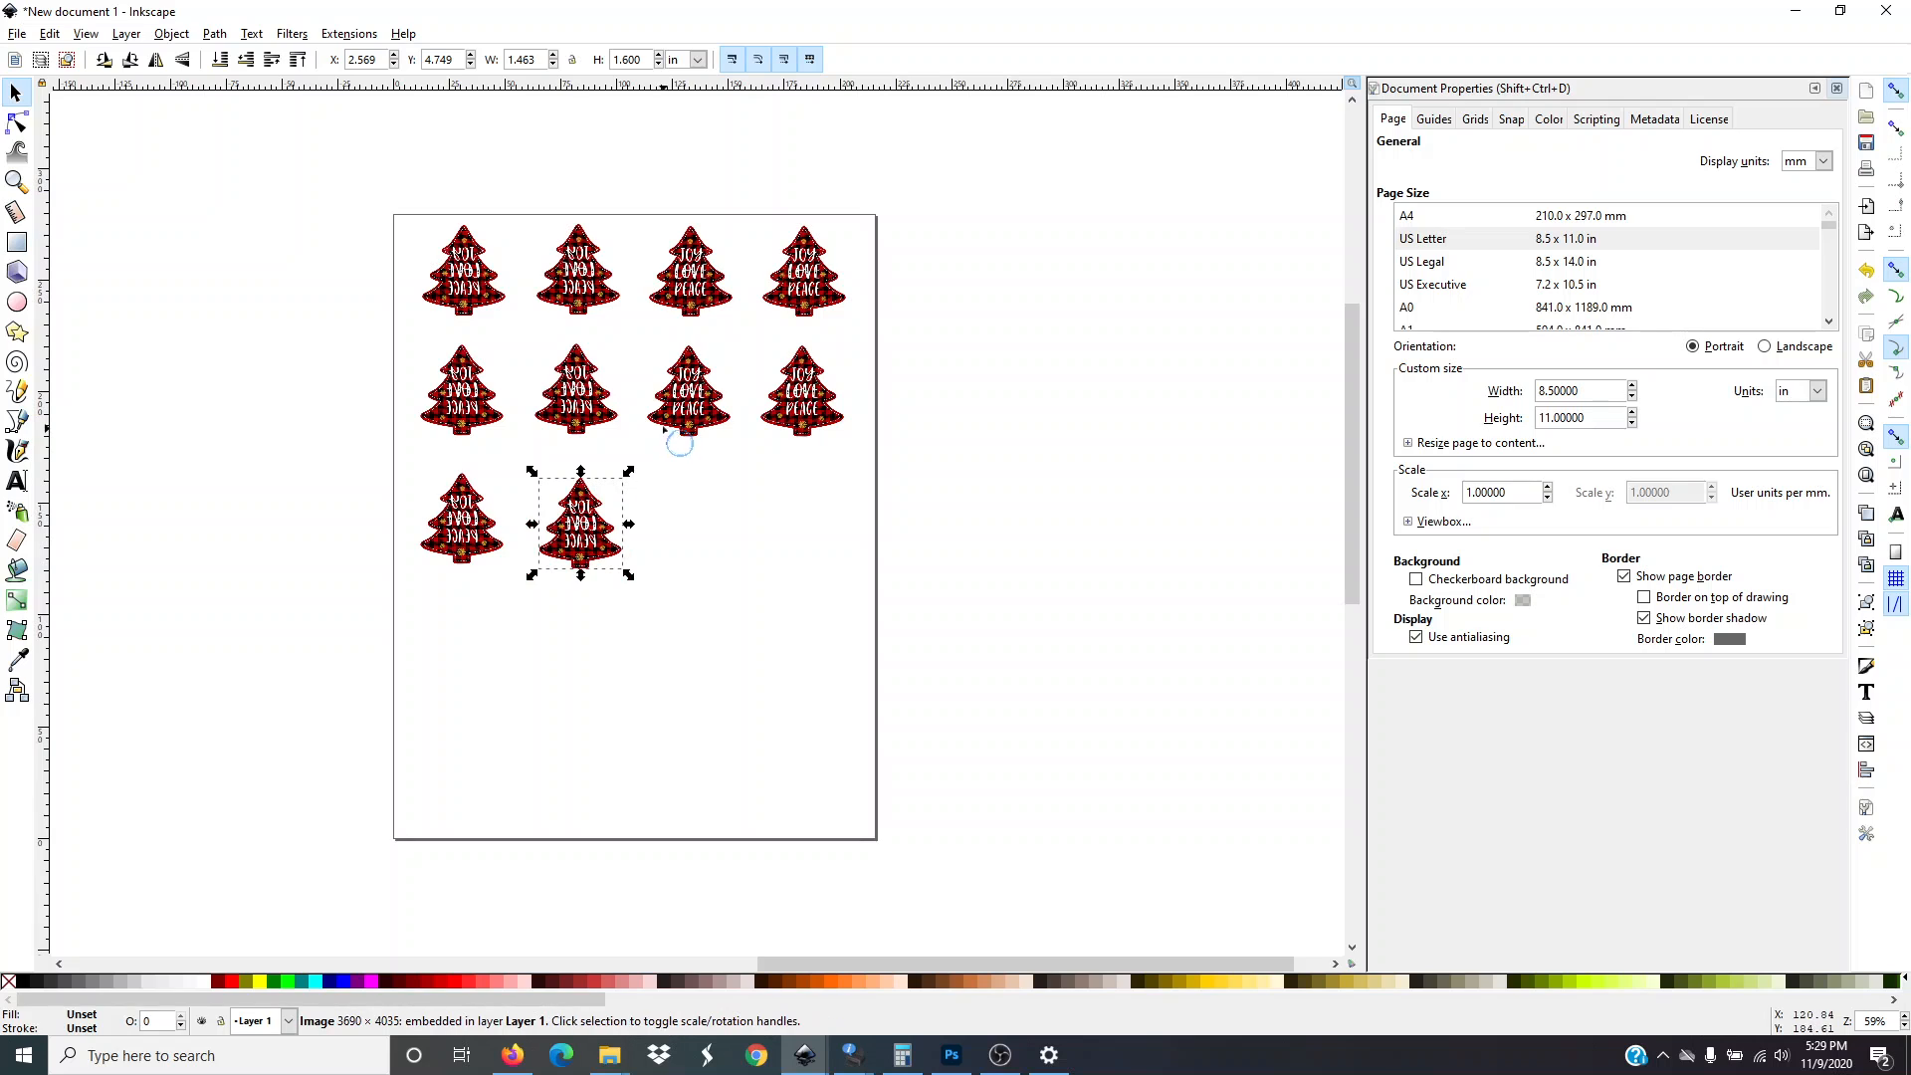
{"action": "left_click_drag", "start_coordinate": [691, 420], "coordinate": [695, 566]}
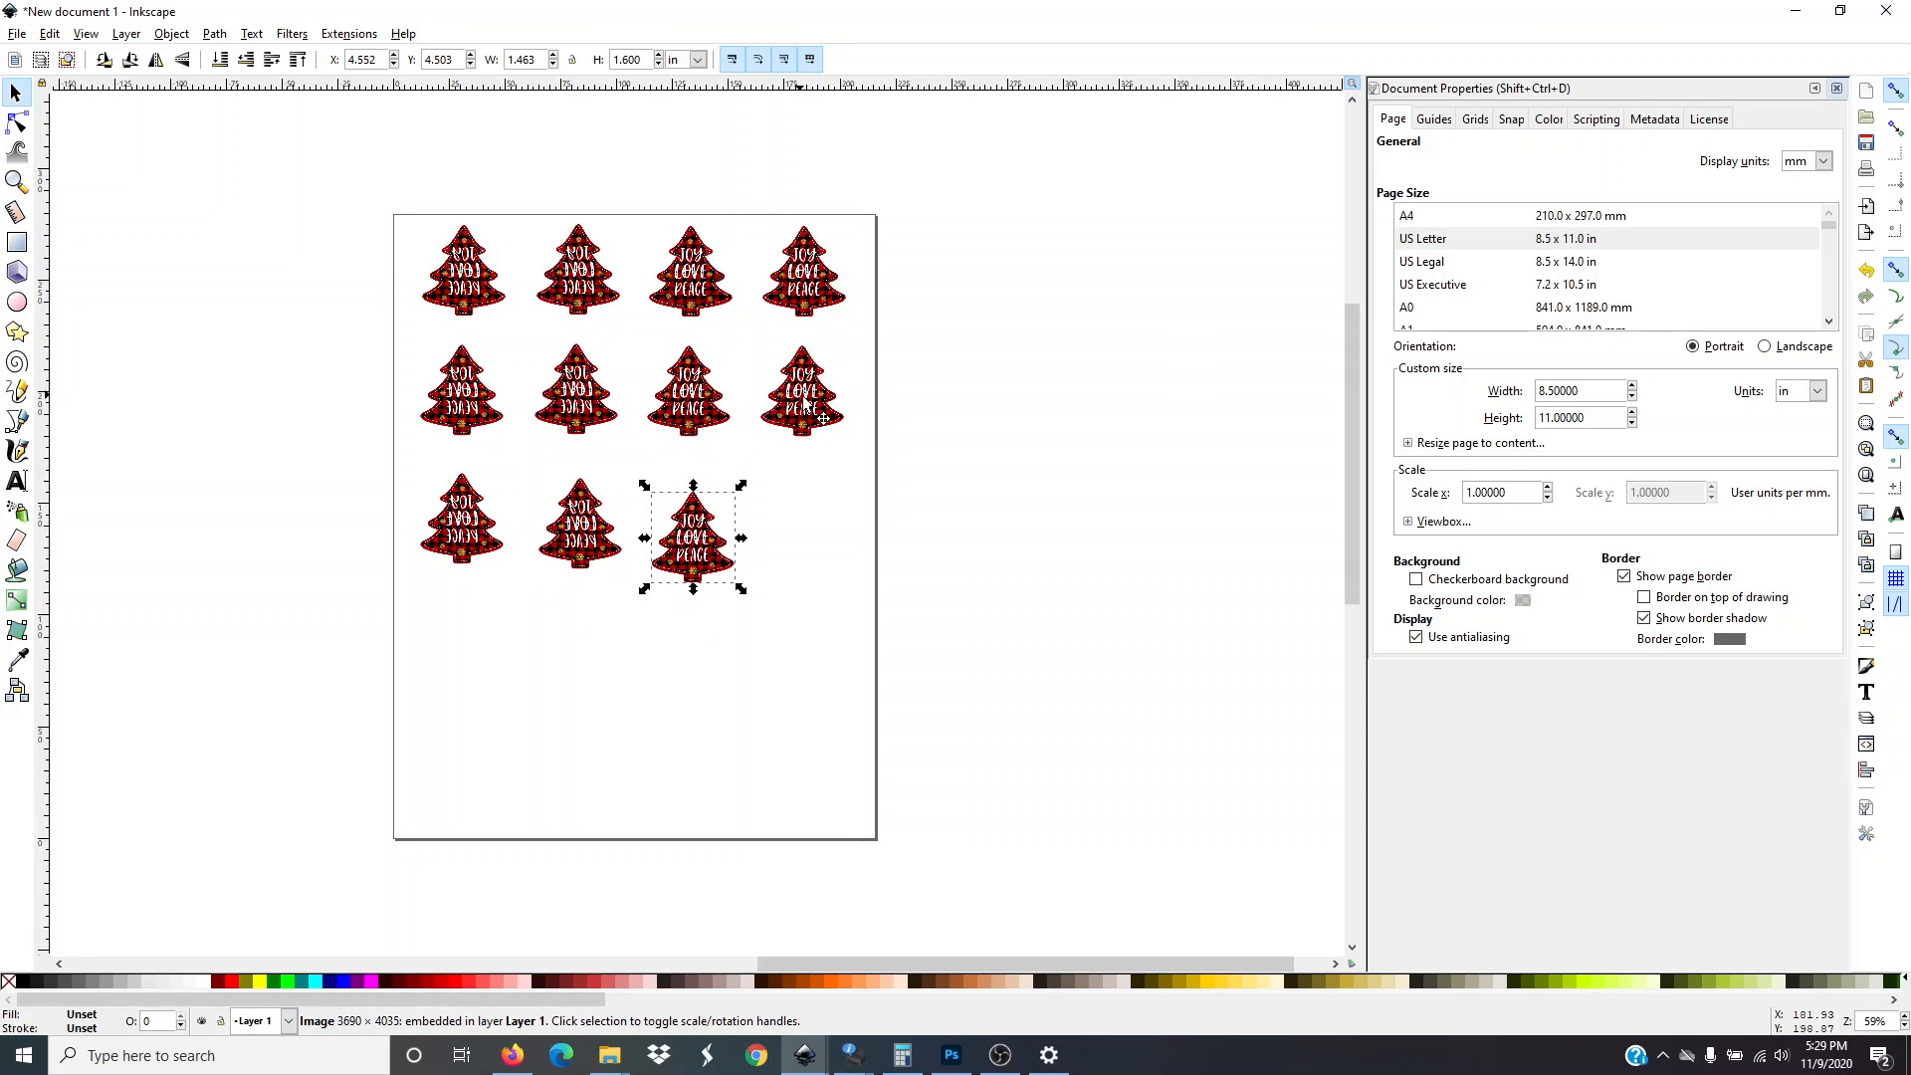
{"action": "left_click_drag", "start_coordinate": [804, 401], "coordinate": [808, 542]}
Move the duplicated first-row trees down one by one to form a fourth row
{"action": "left_click_drag", "start_coordinate": [468, 292], "coordinate": [478, 697]}
{"action": "left_click_drag", "start_coordinate": [581, 309], "coordinate": [591, 719]}
{"action": "left_click_drag", "start_coordinate": [692, 309], "coordinate": [682, 724]}
{"action": "left_click_drag", "start_coordinate": [805, 311], "coordinate": [802, 735]}
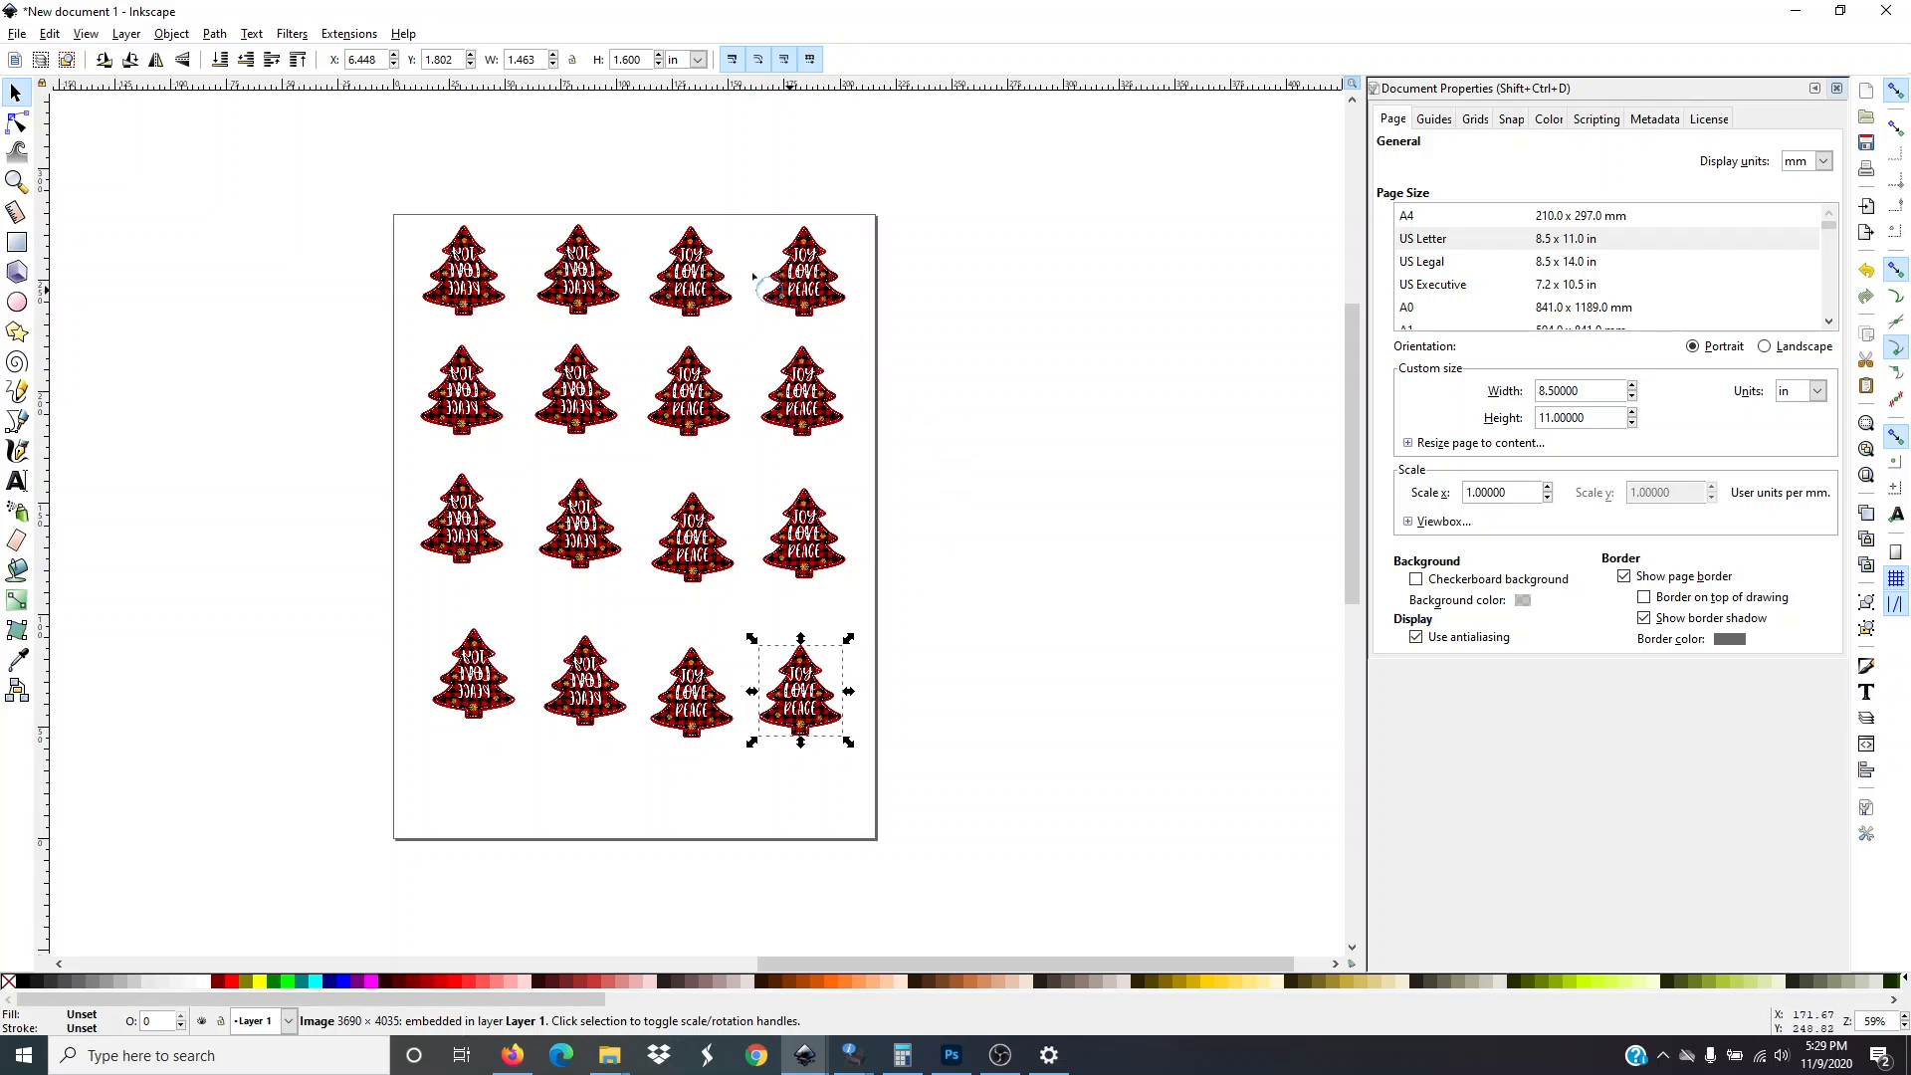
Select all sixteen trees and flip the whole grid horizontally
{"action": "left_click", "coordinate": [279, 428]}
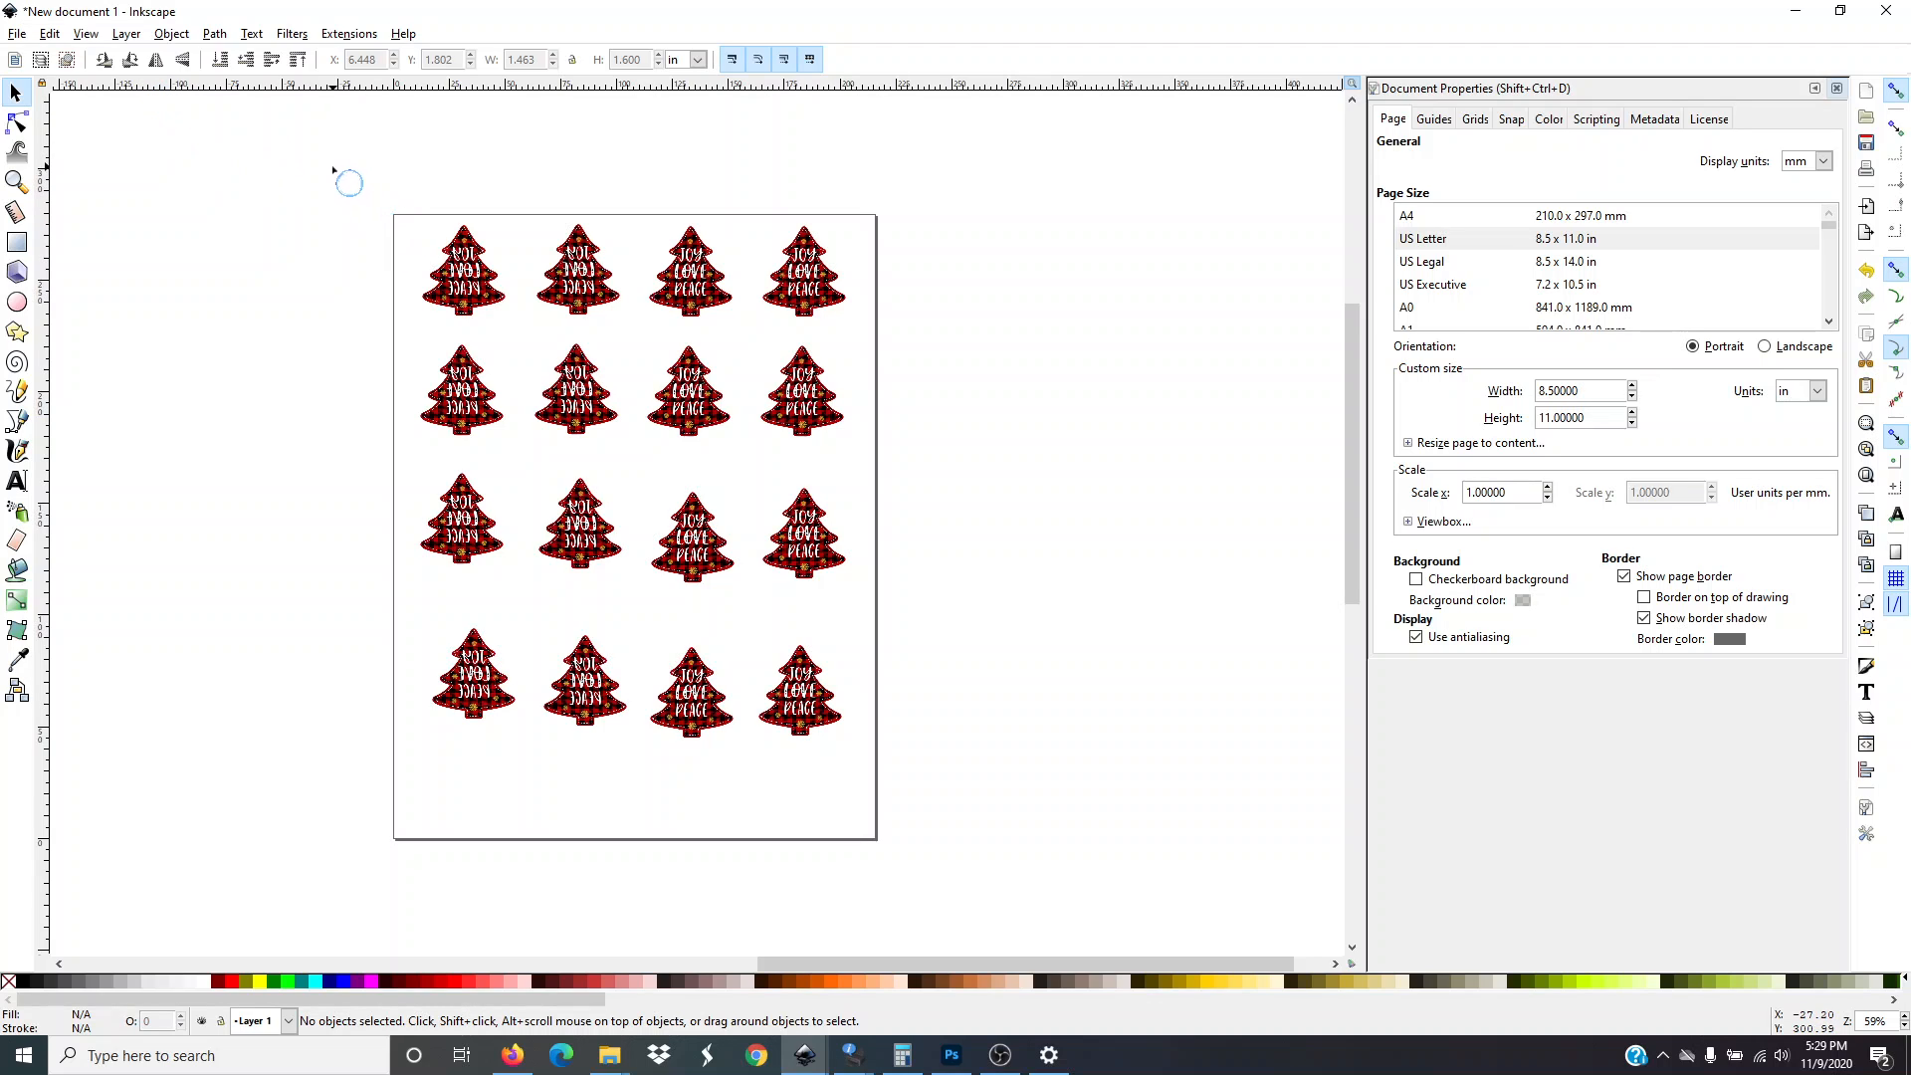
{"action": "left_click_drag", "start_coordinate": [333, 168], "coordinate": [936, 838]}
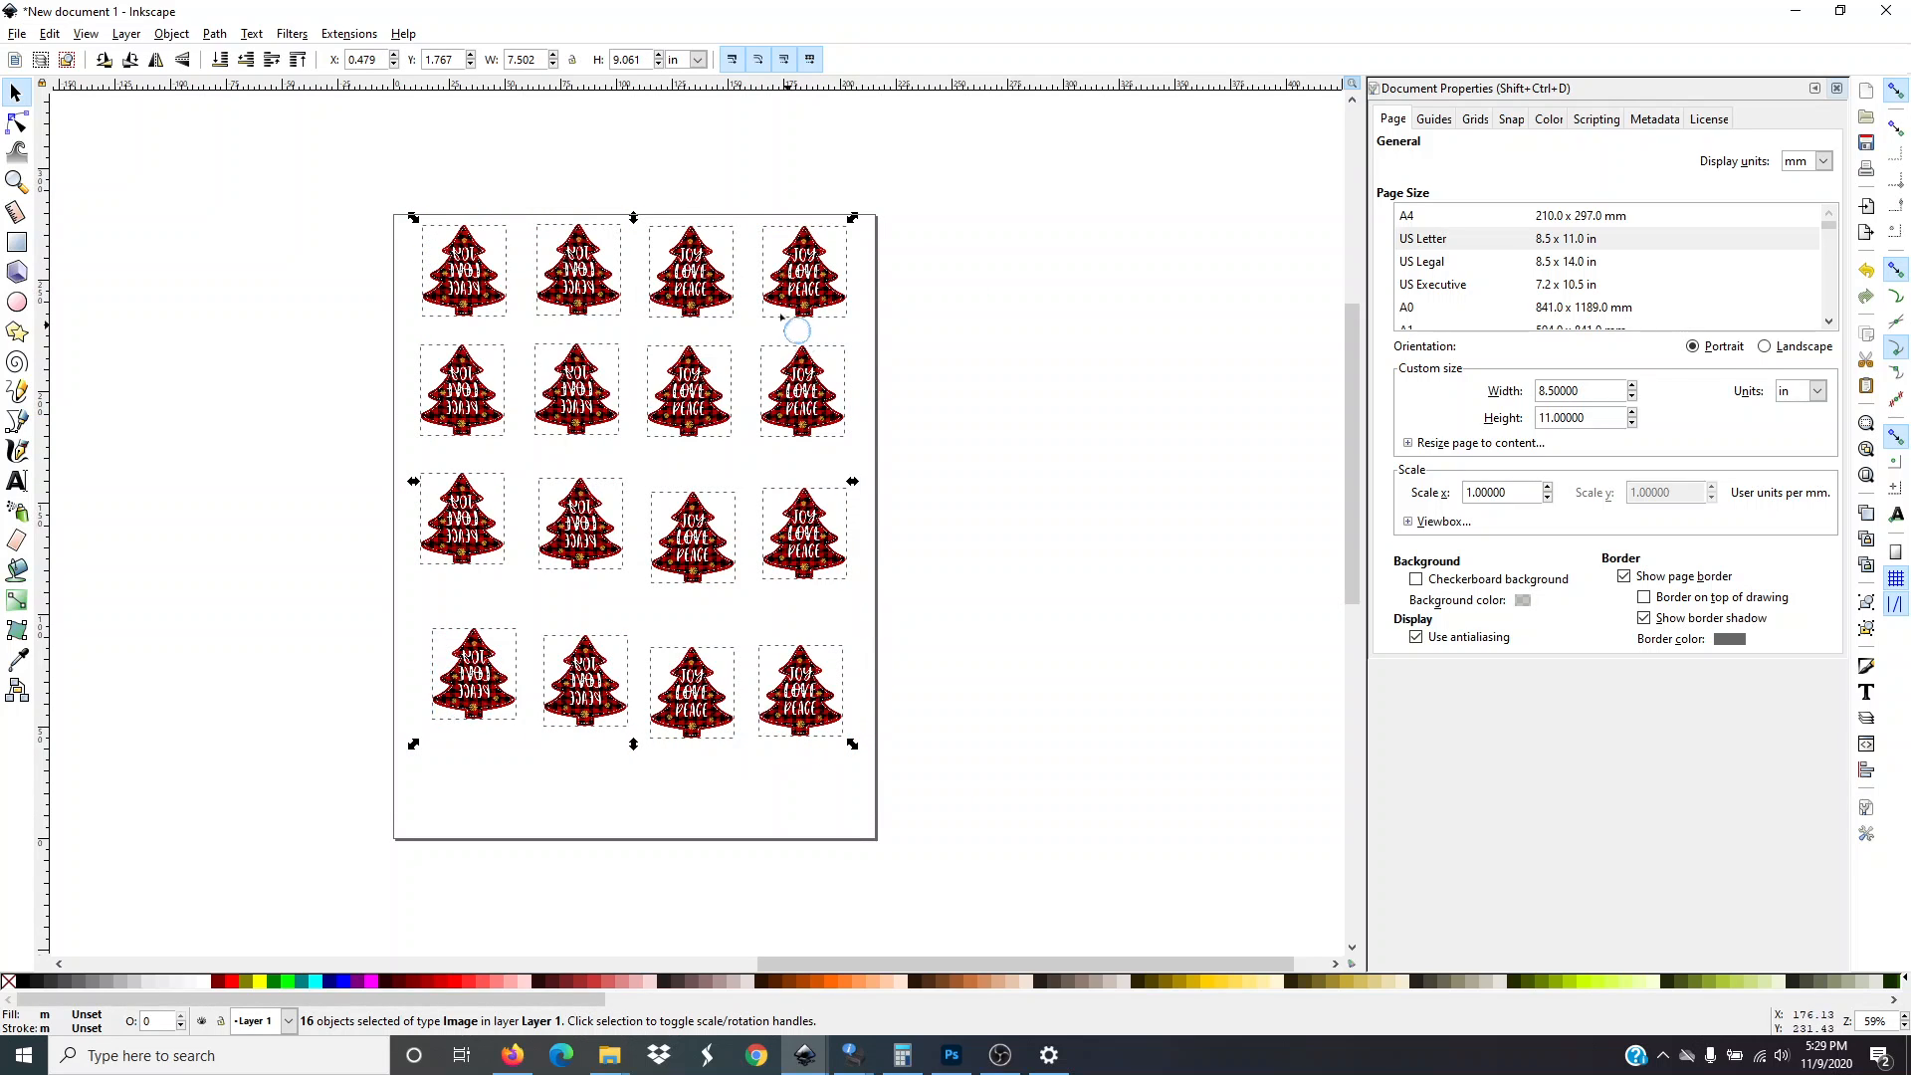
{"action": "left_click", "coordinate": [159, 61]}
{"action": "left_click", "coordinate": [160, 65]}
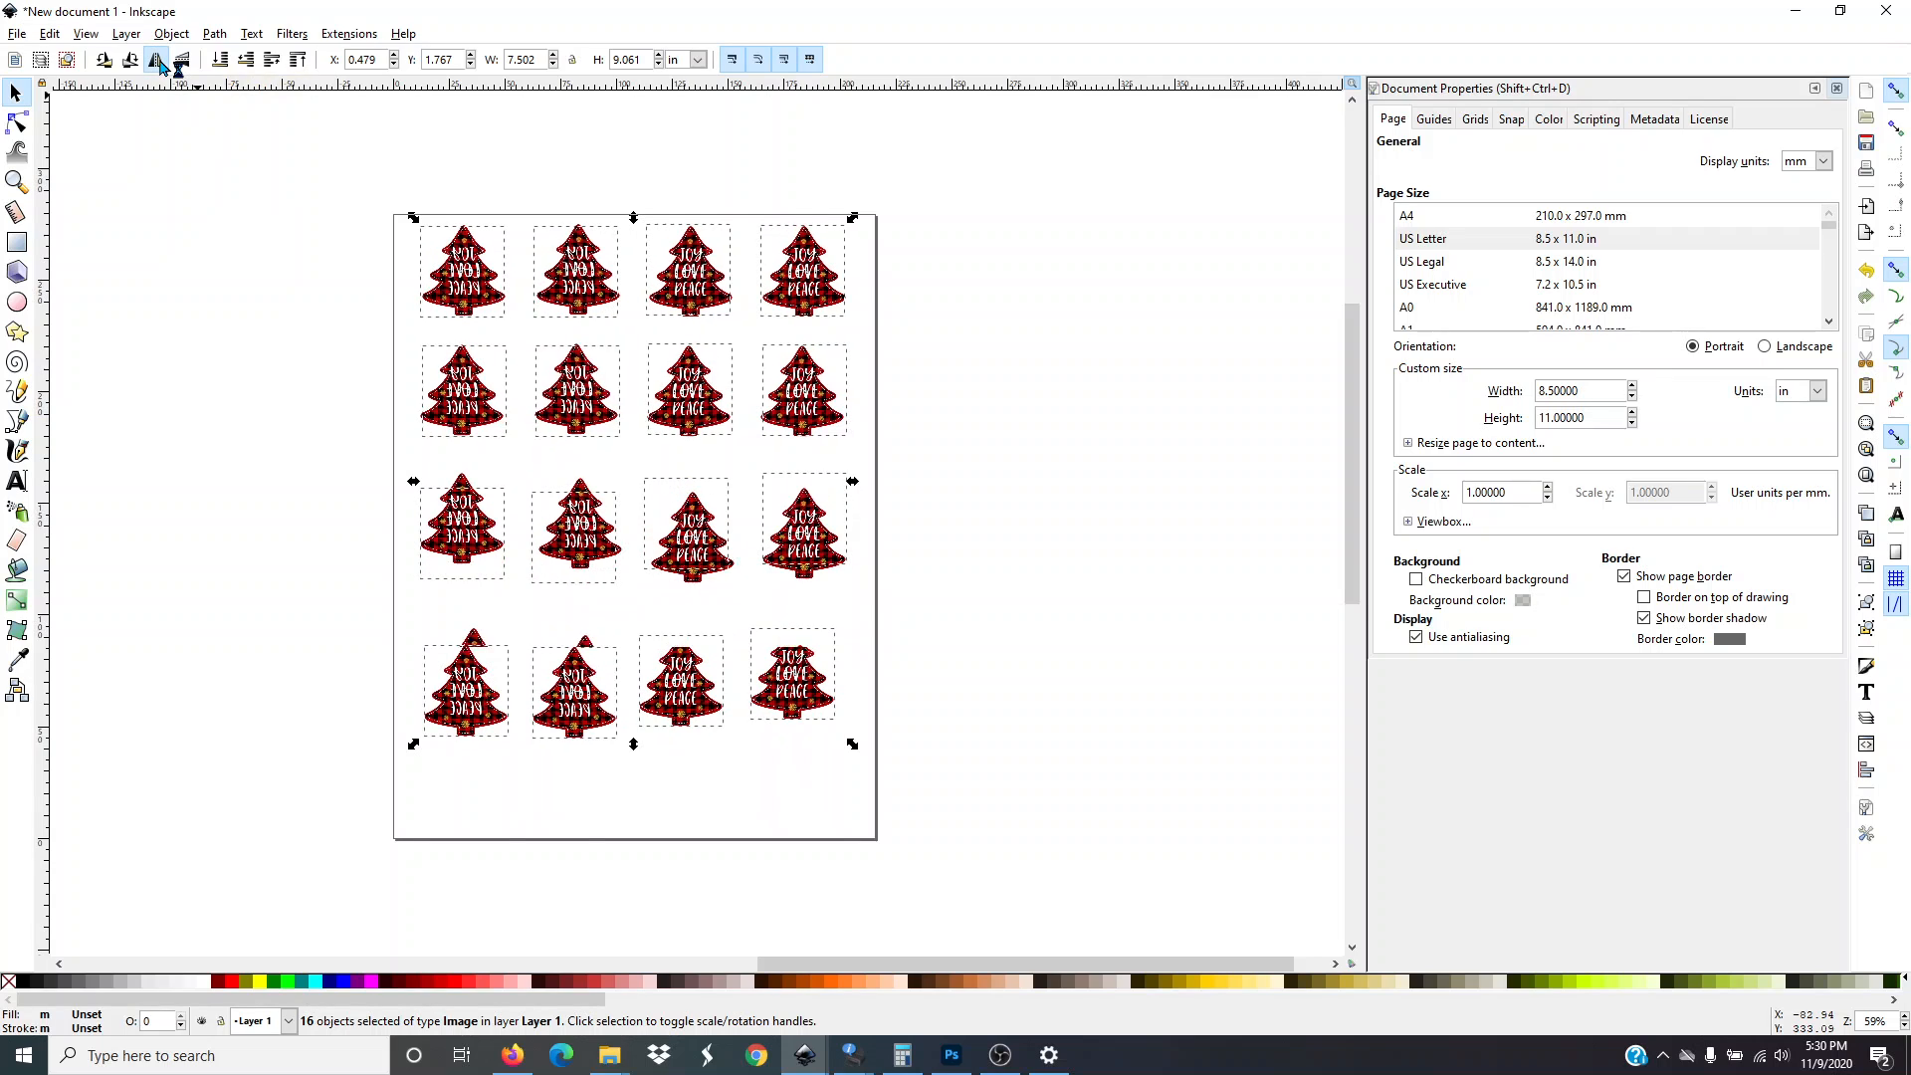
{"action": "left_click", "coordinate": [160, 65]}
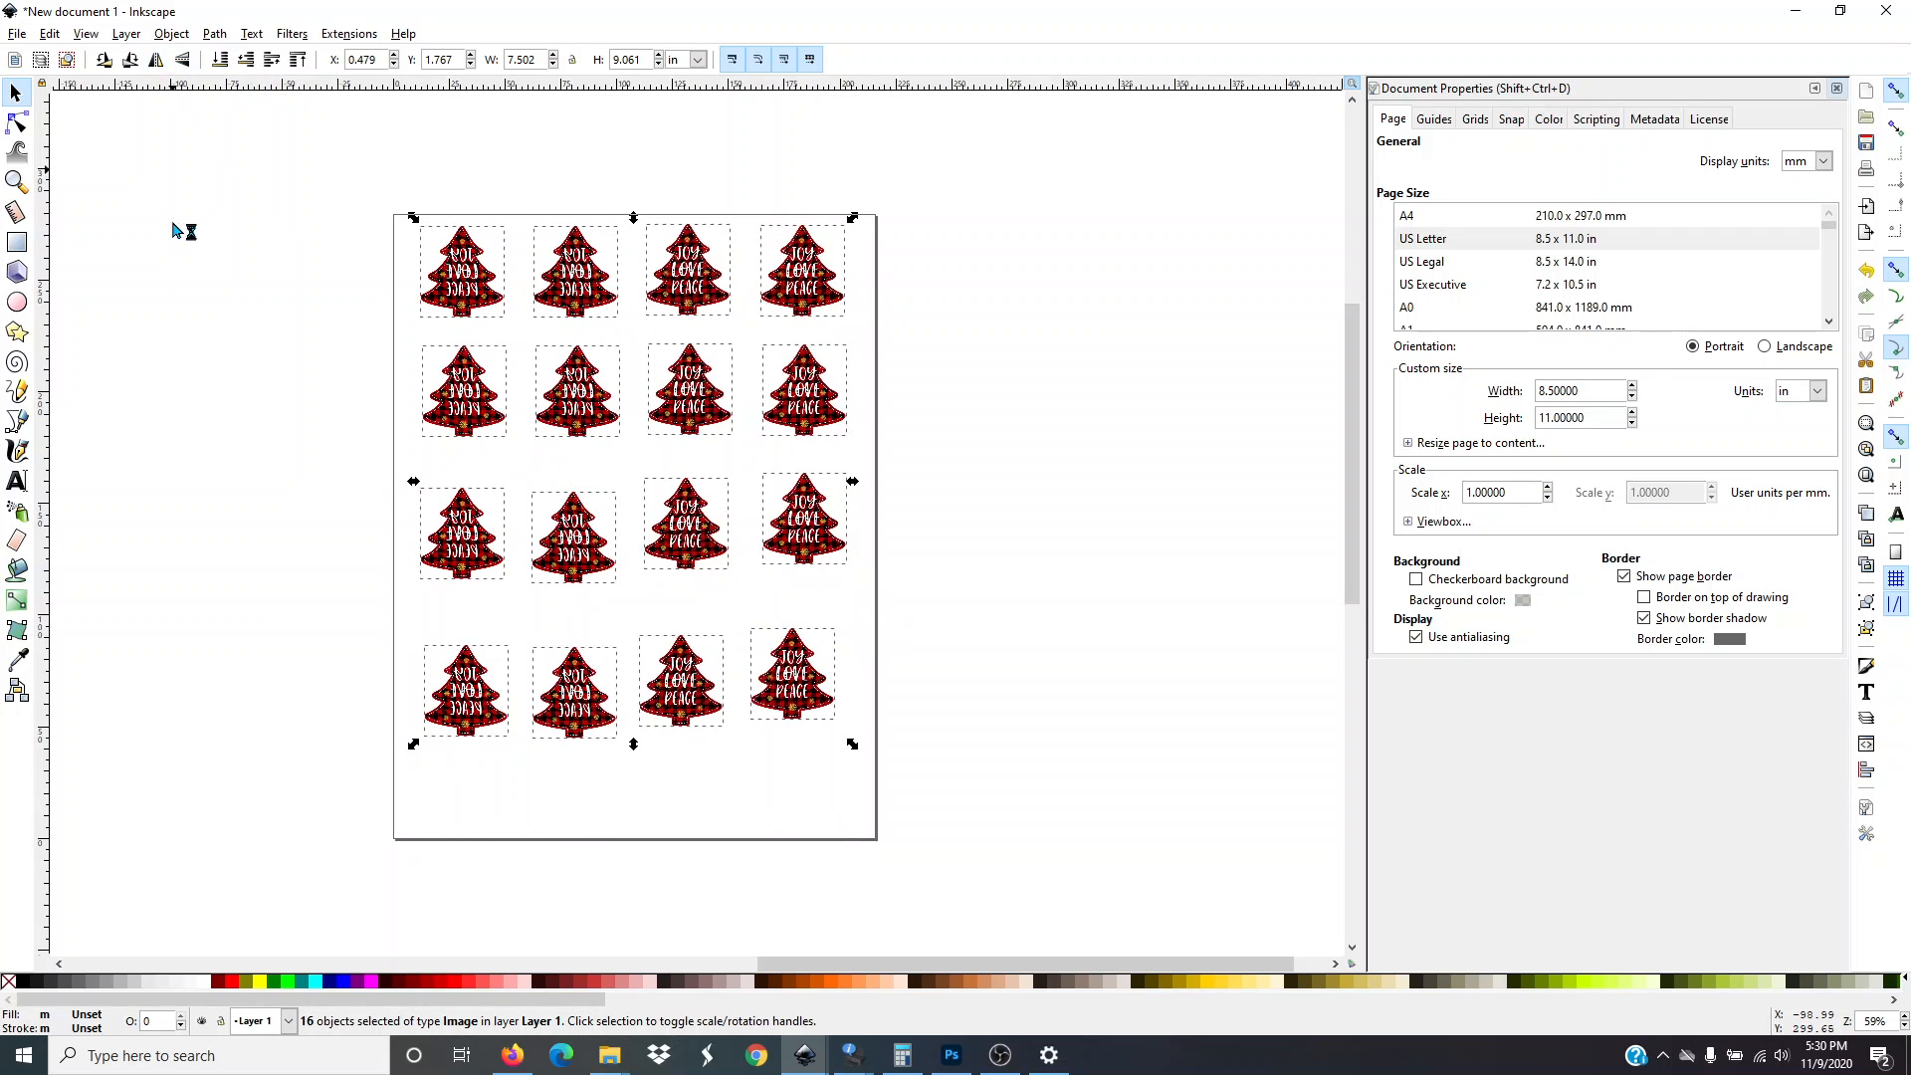
{"action": "left_click", "coordinate": [18, 35]}
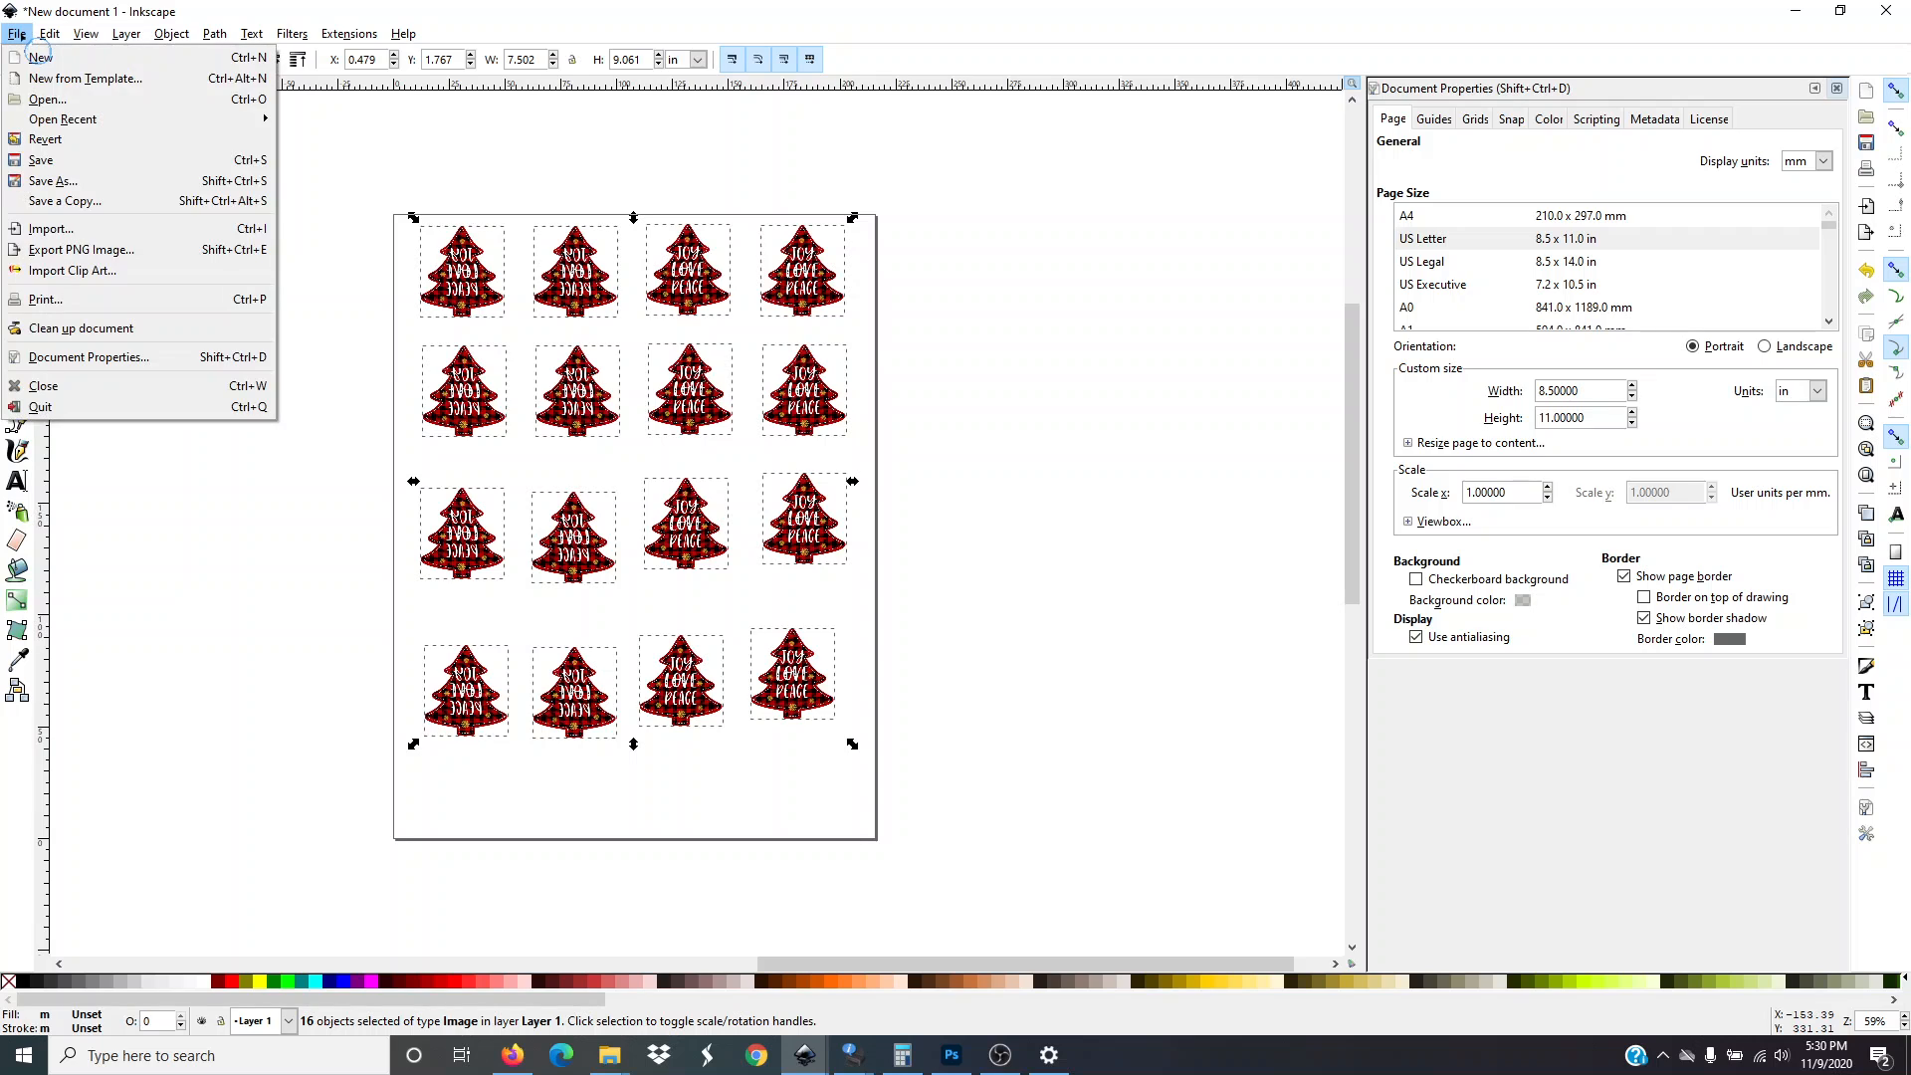
{"action": "left_click", "coordinate": [45, 300]}
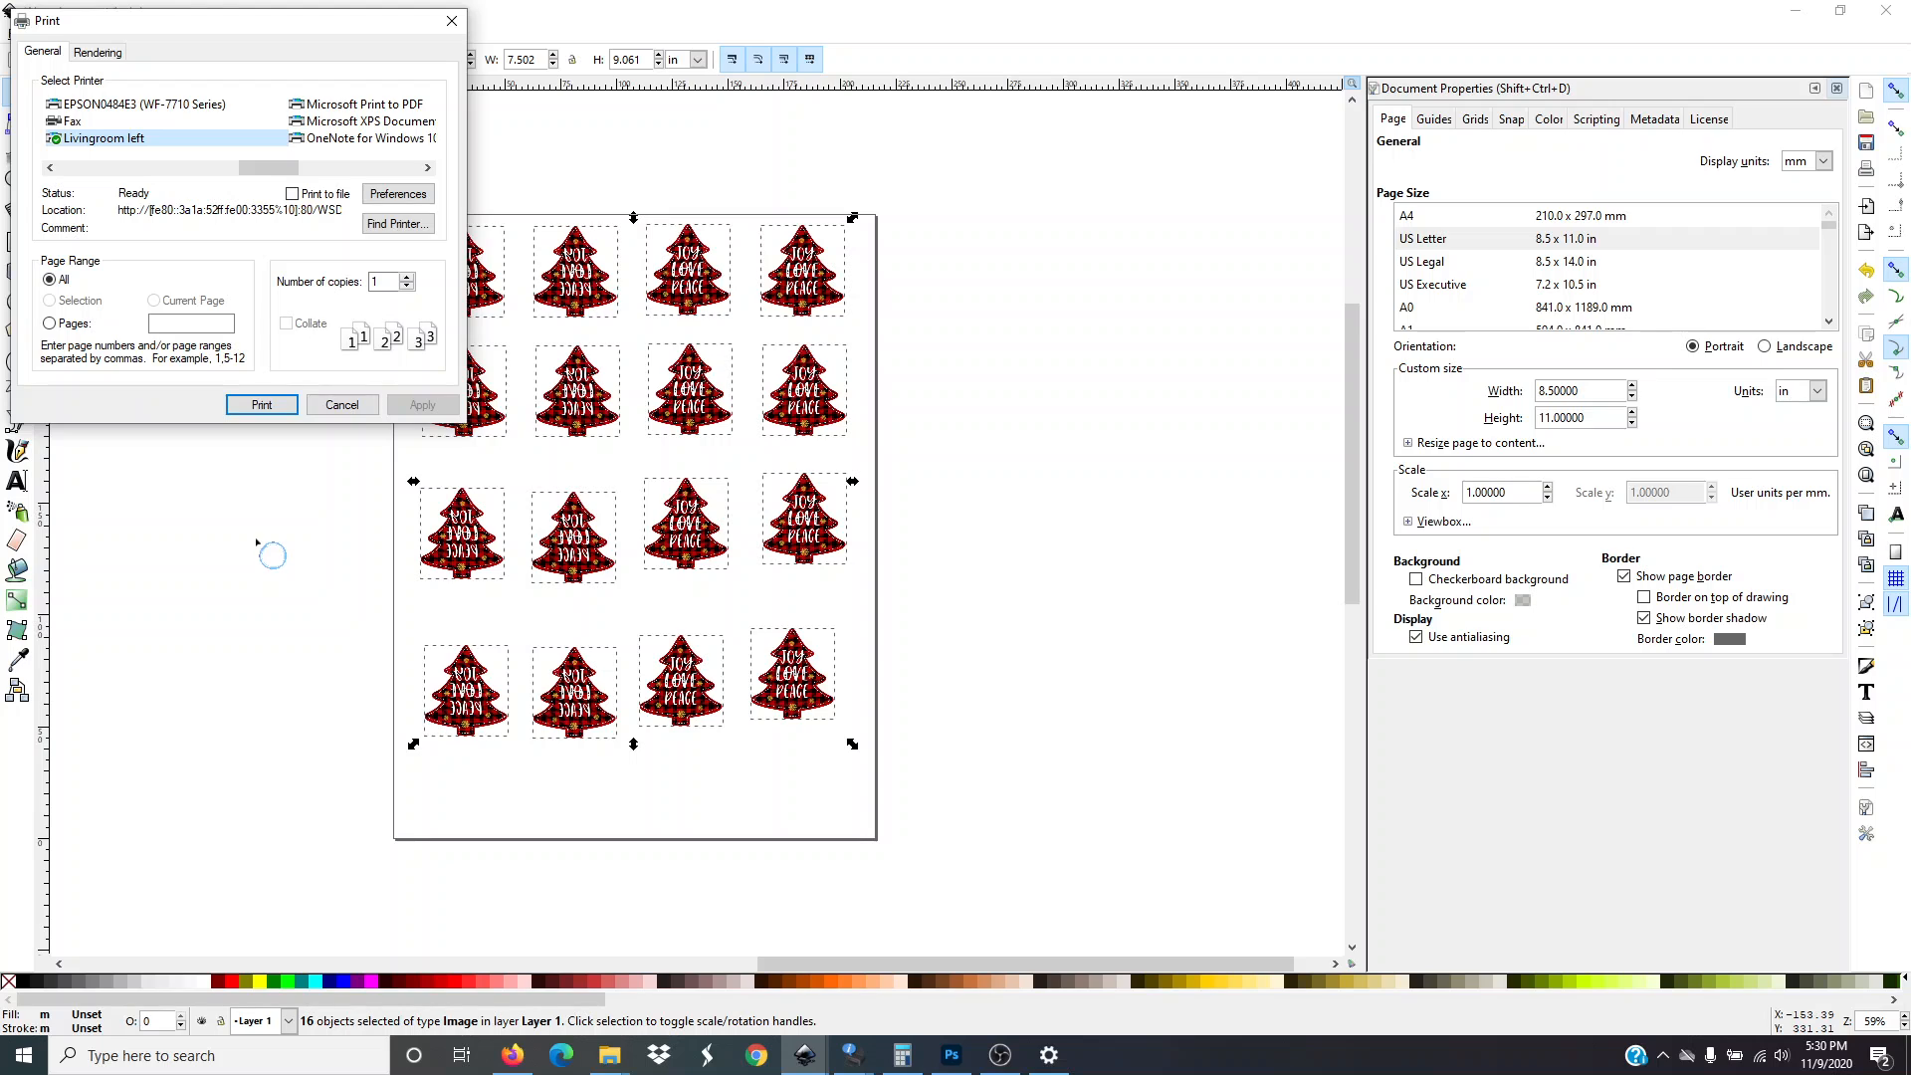
{"action": "left_click", "coordinate": [327, 407]}
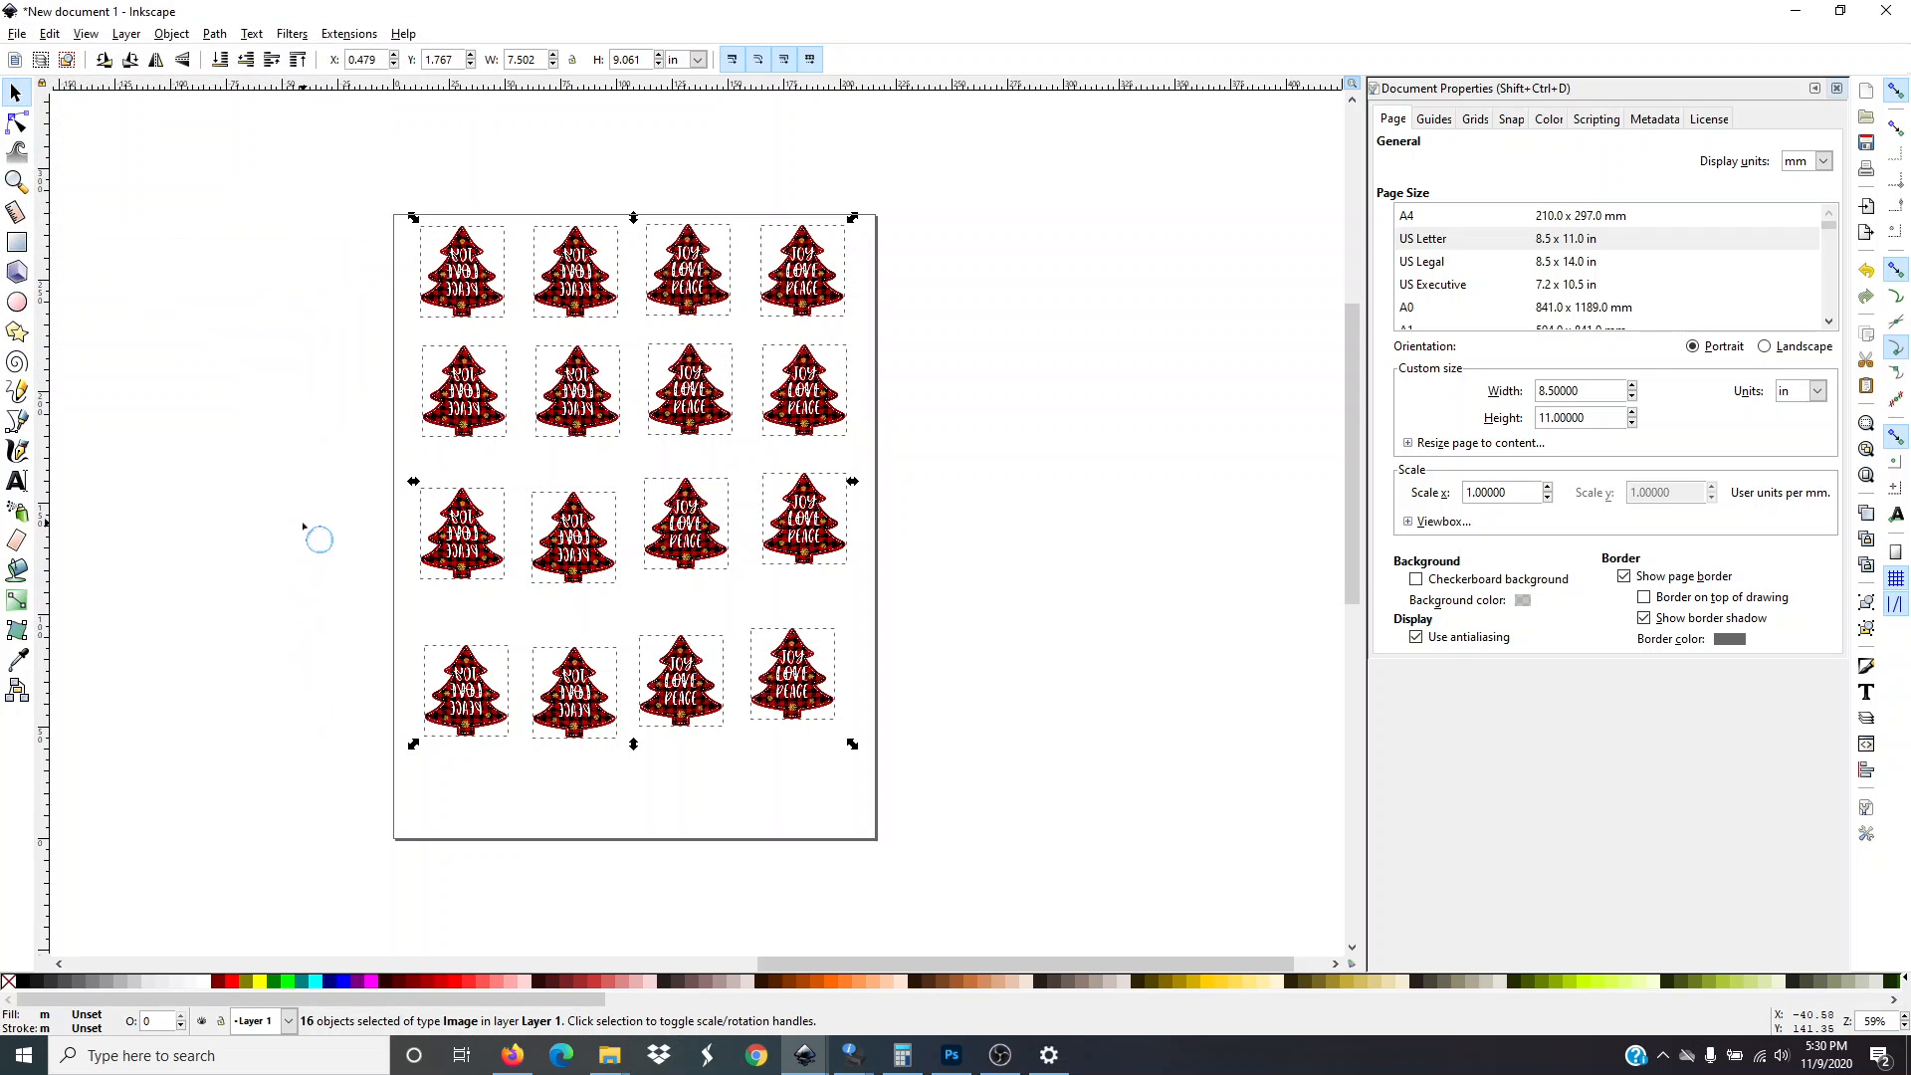
{"action": "left_click", "coordinate": [306, 526]}
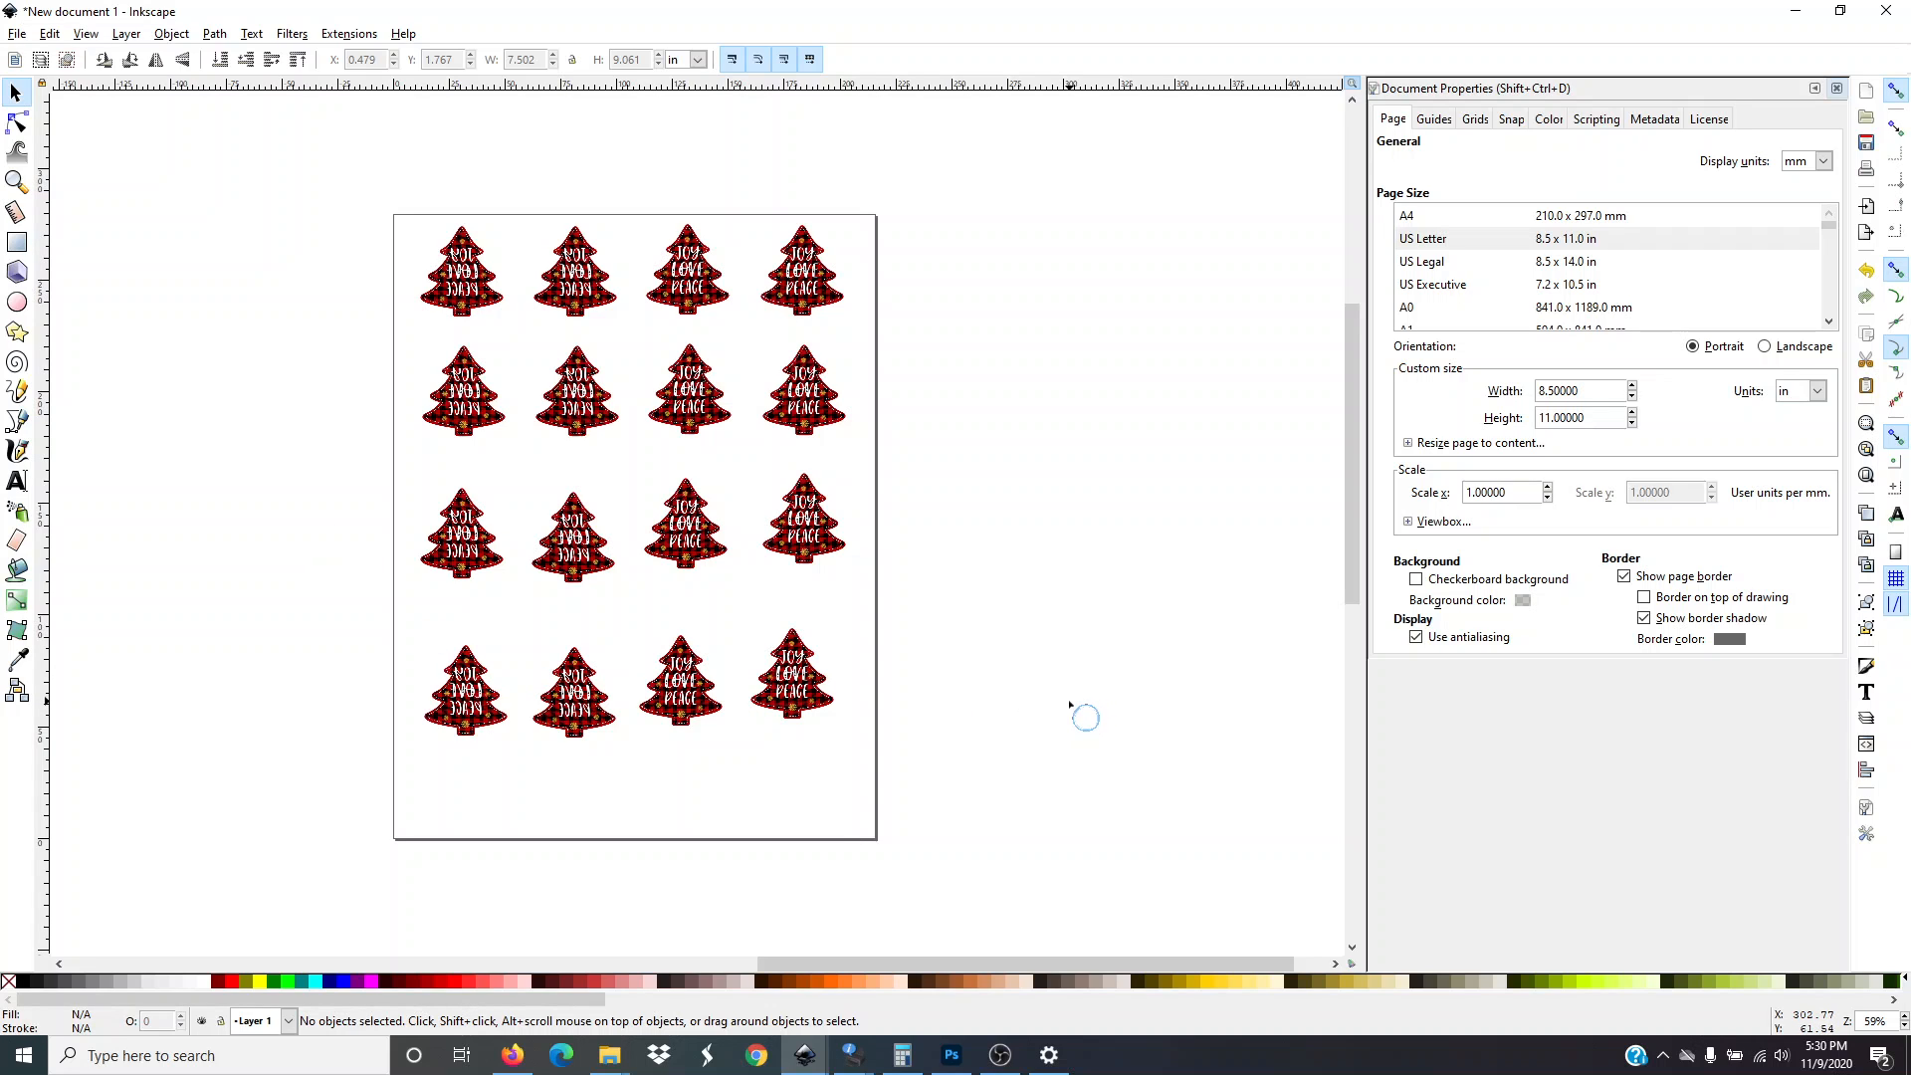
{"action": "scroll", "coordinate": [787, 652], "scroll_direction": "down", "scroll_amount": 5}
{"action": "scroll", "coordinate": [364, 801], "scroll_direction": "up", "scroll_amount": 4}
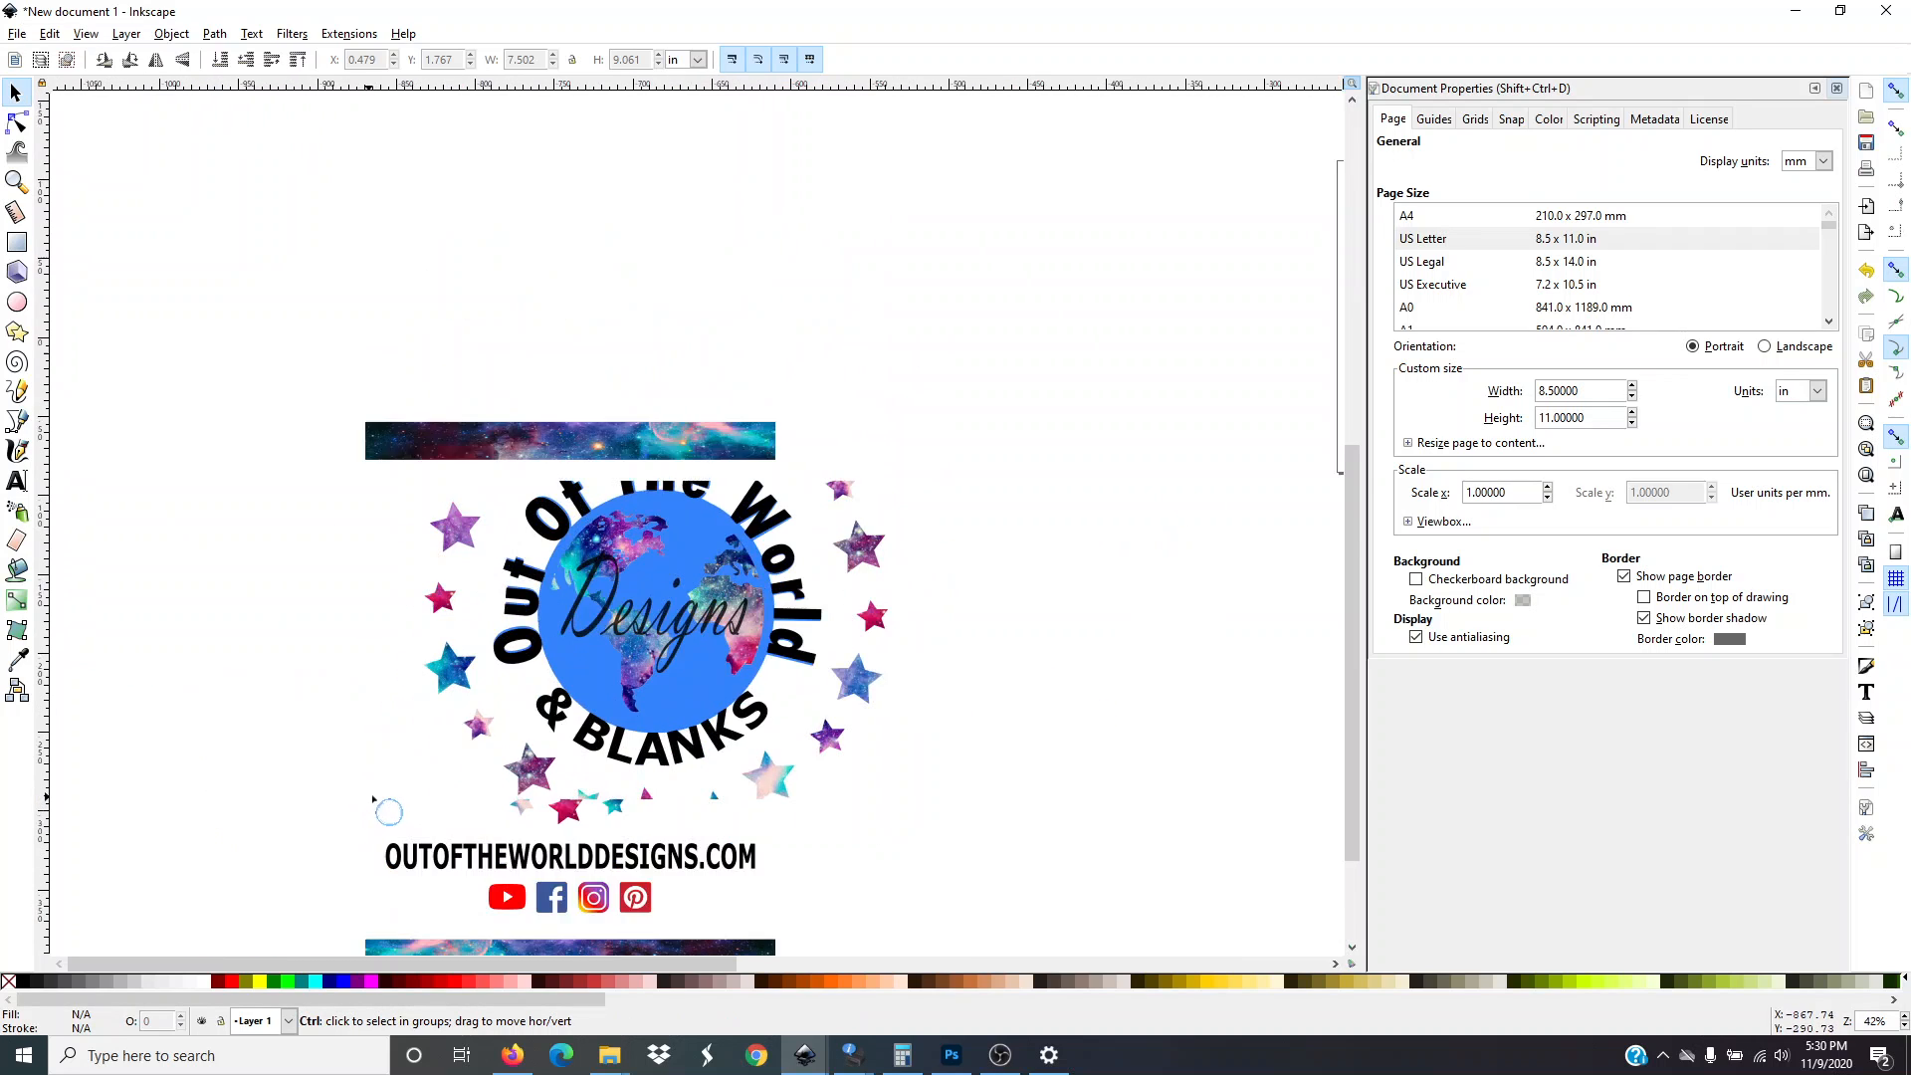
{"action": "scroll", "coordinate": [373, 799], "scroll_direction": "up", "scroll_amount": 1}
{"action": "scroll", "coordinate": [833, 786], "scroll_direction": "down", "scroll_amount": 1}
{"action": "scroll", "coordinate": [1122, 789], "scroll_direction": "down", "scroll_amount": 2}
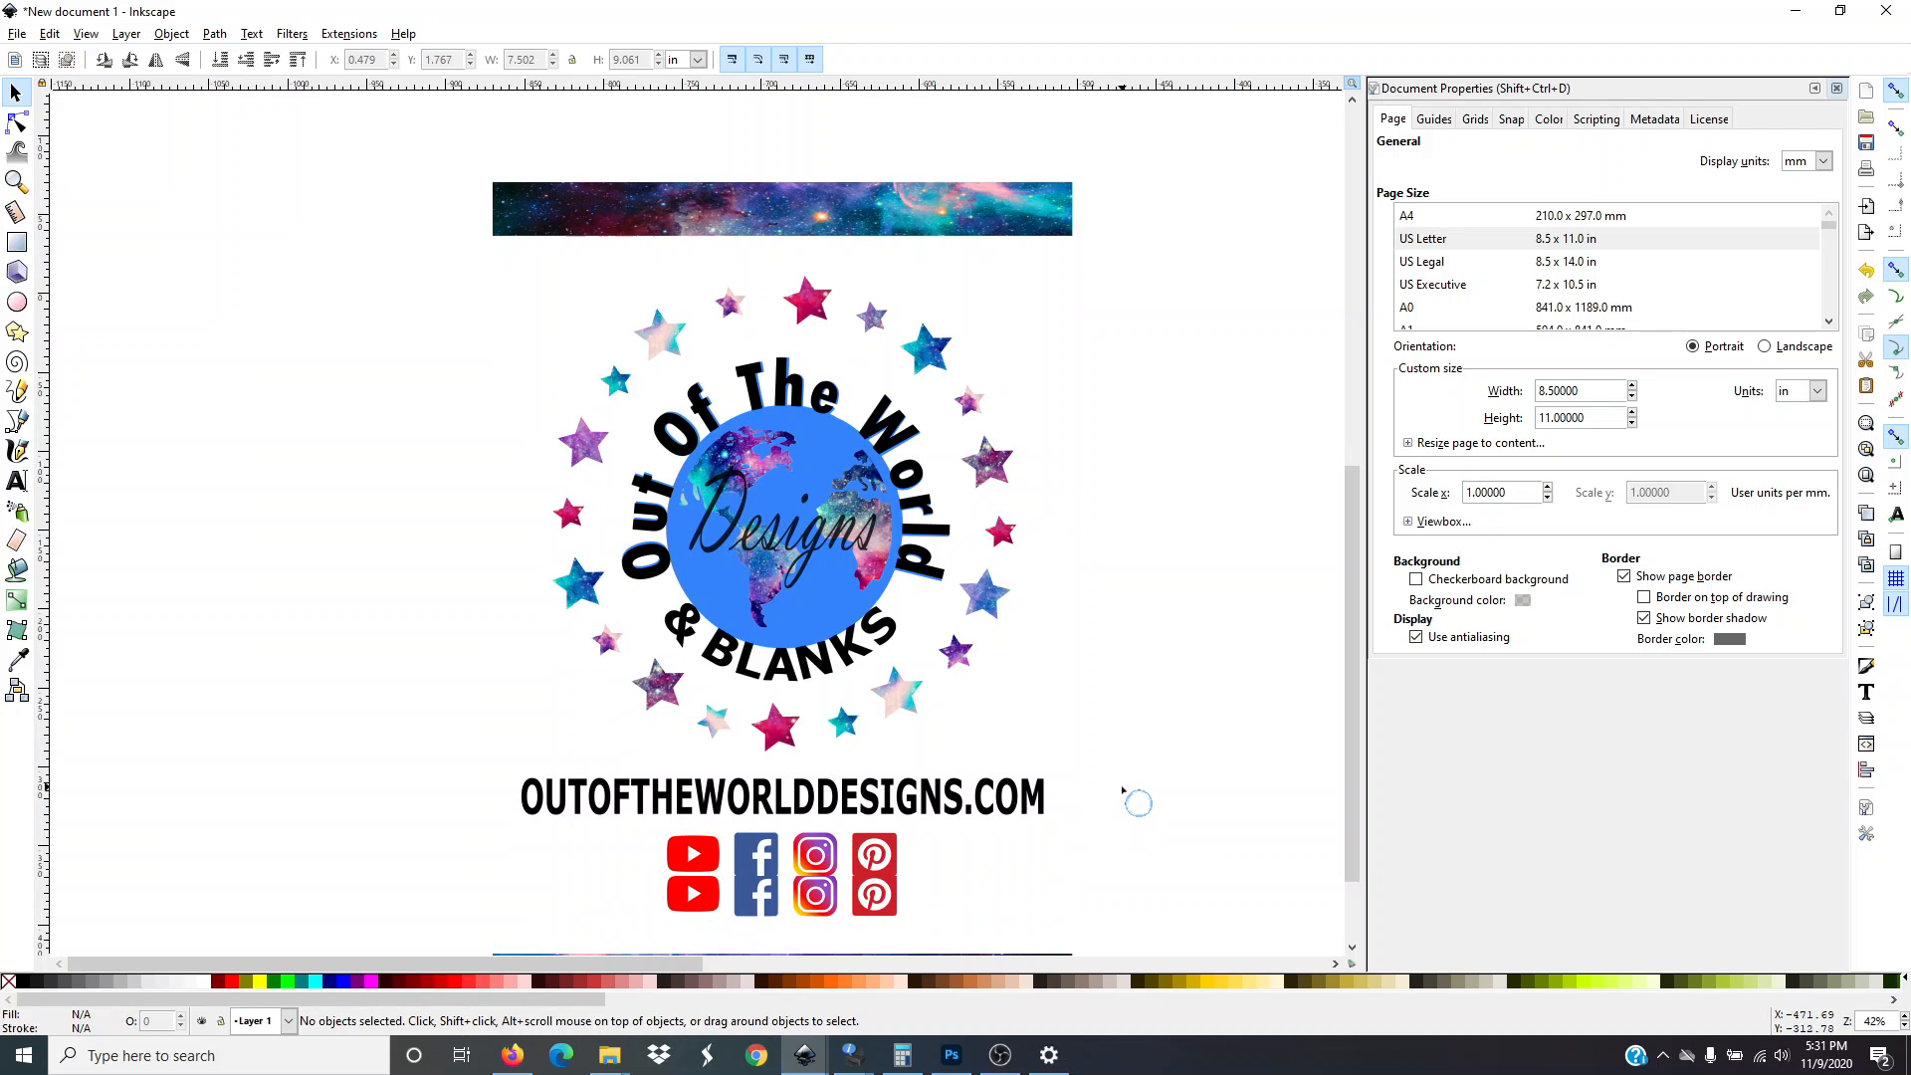
{"action": "scroll", "coordinate": [1139, 801], "scroll_direction": "down", "scroll_amount": 1}
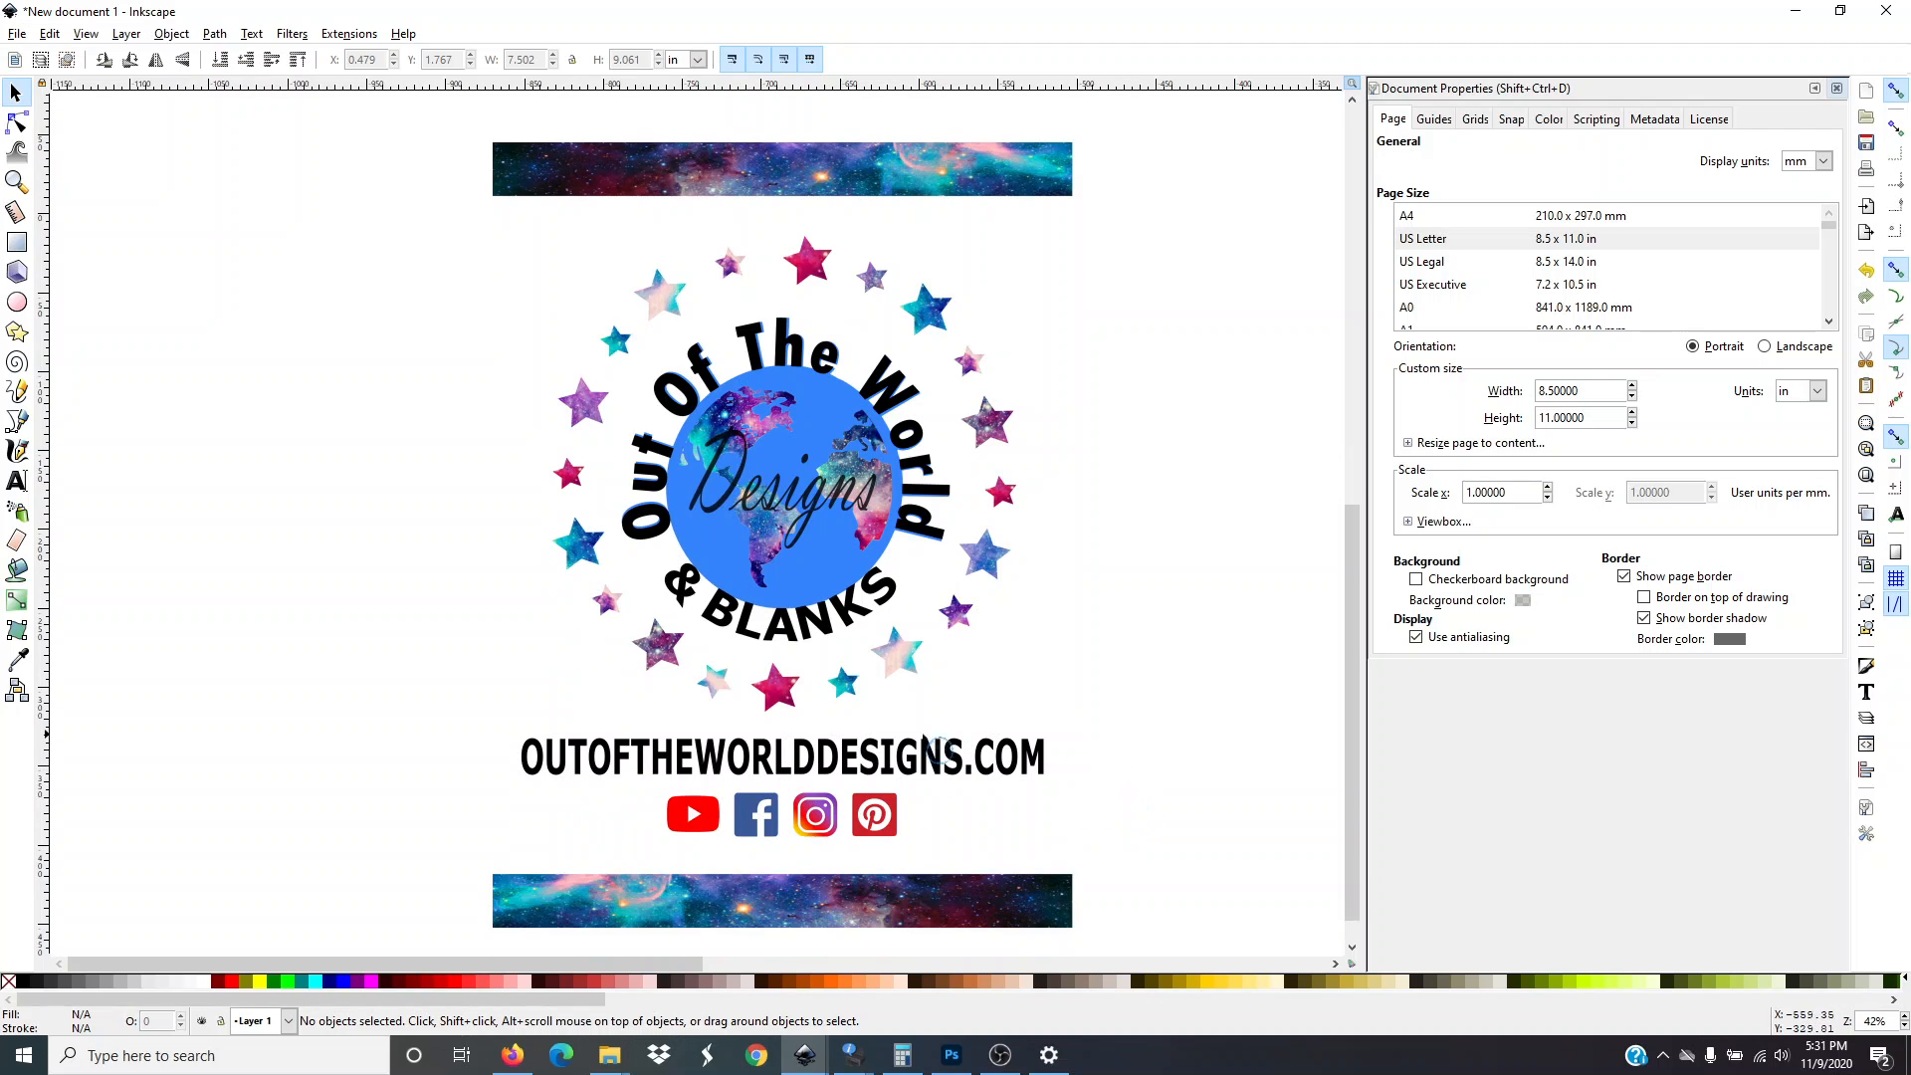